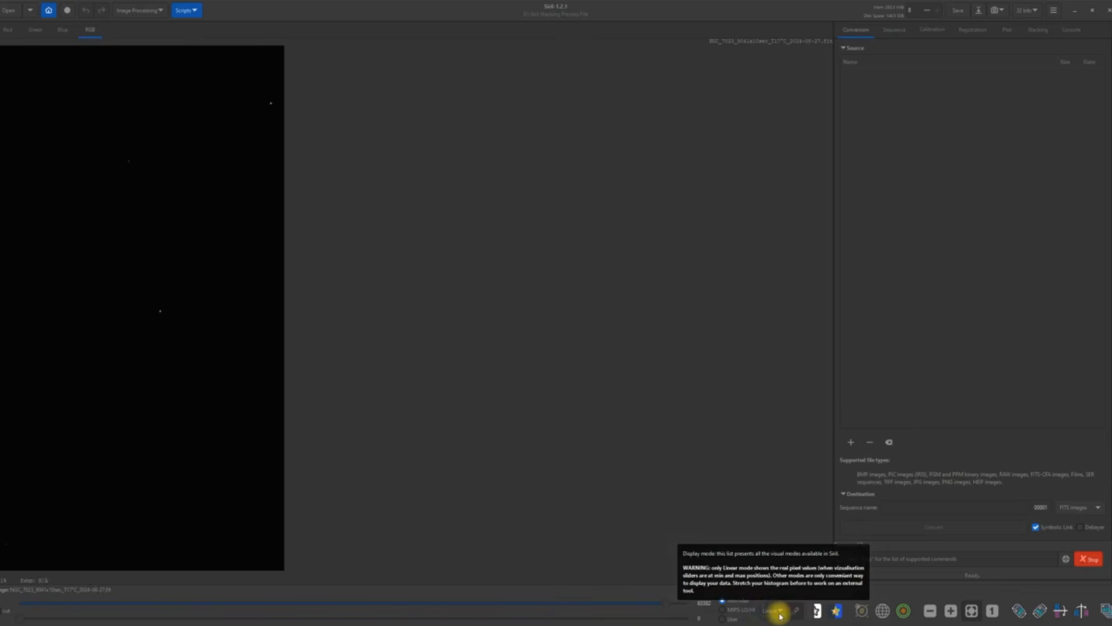
Step: Preview the stacked NGC 7023 image in the AutoStretch display mode and return the display to Linear
click(778, 612)
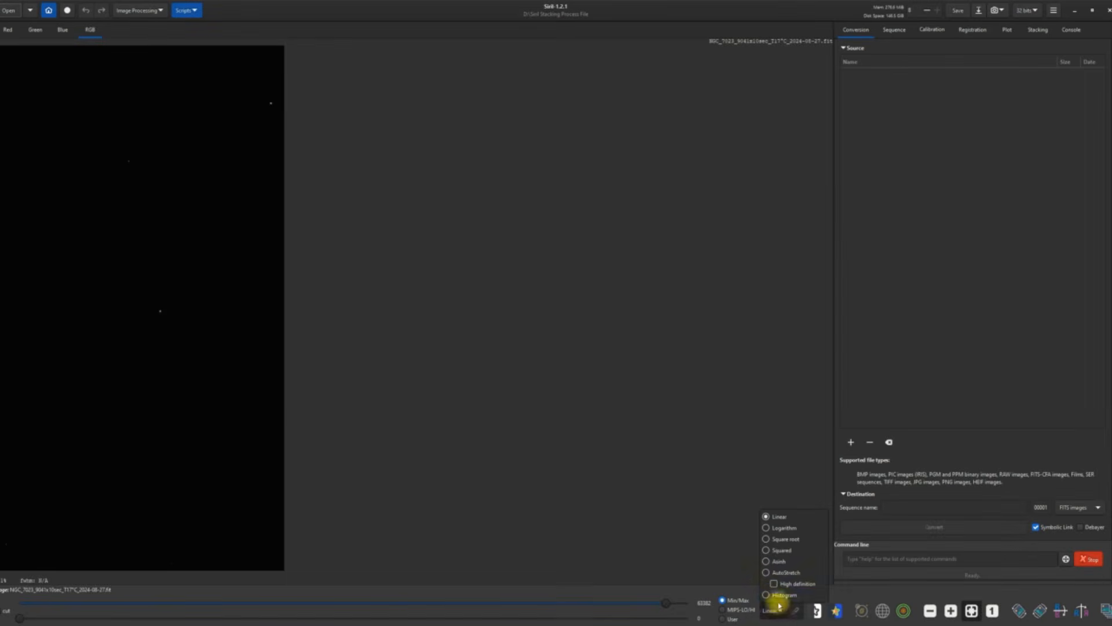
click(767, 573)
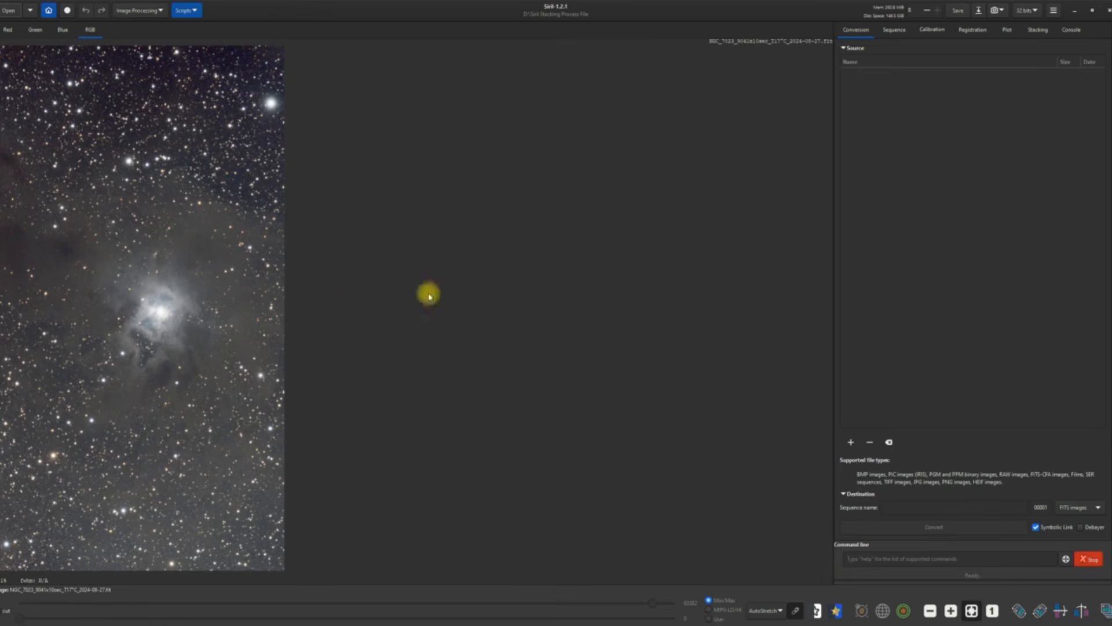
click(775, 611)
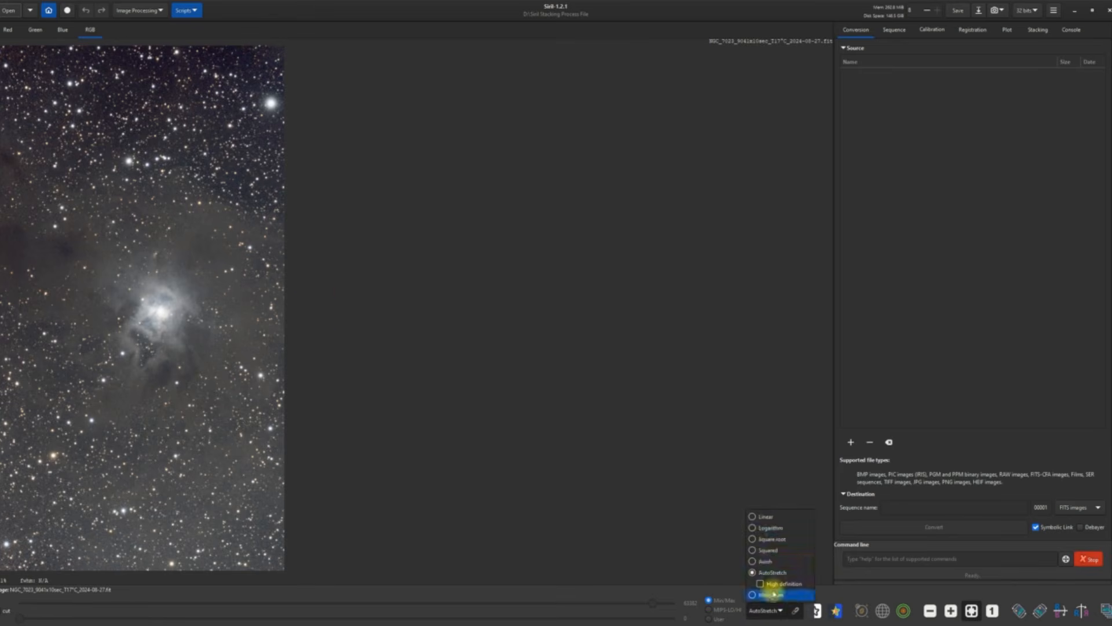
click(753, 515)
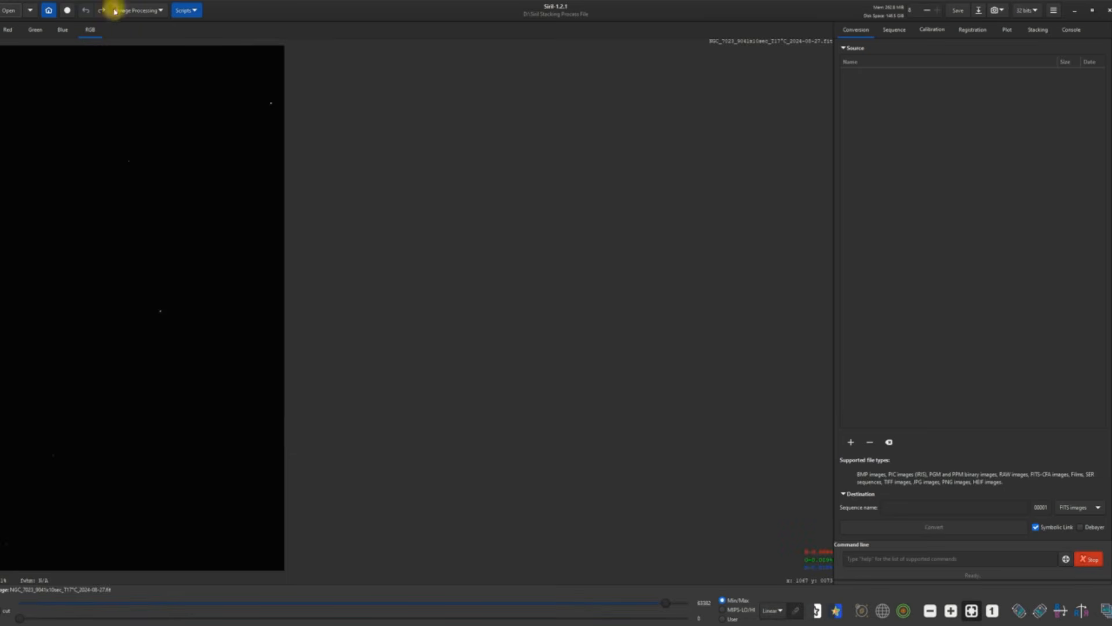
Step: Run StarNet star removal with Pre-stretch linear image, Upsample x2 and Generate star mask enabled, and save the starless image
click(151, 11)
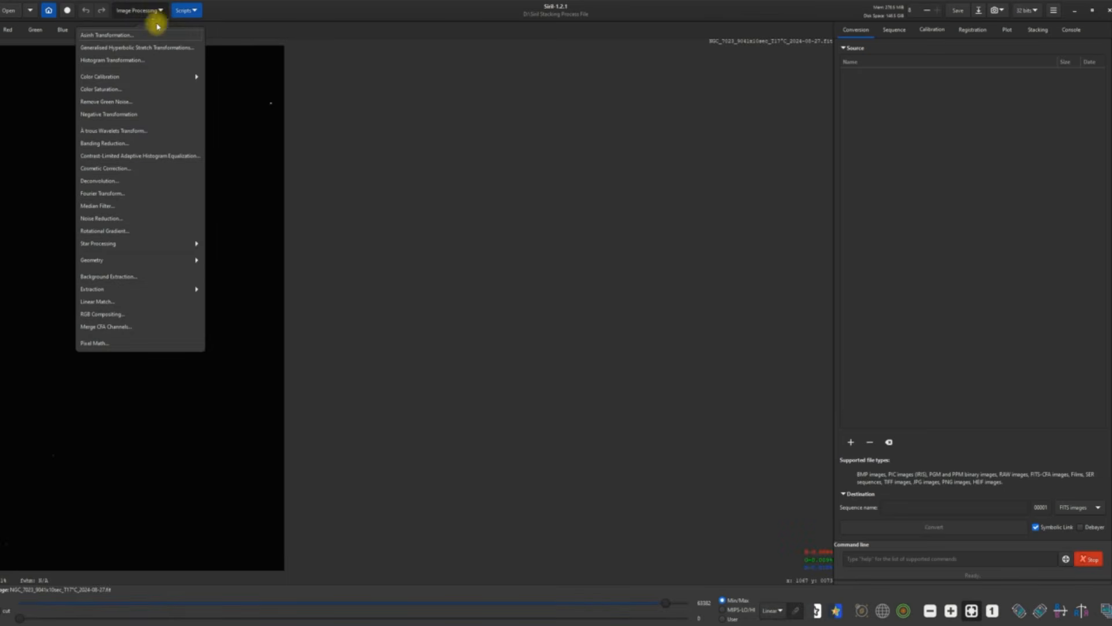
click(112, 250)
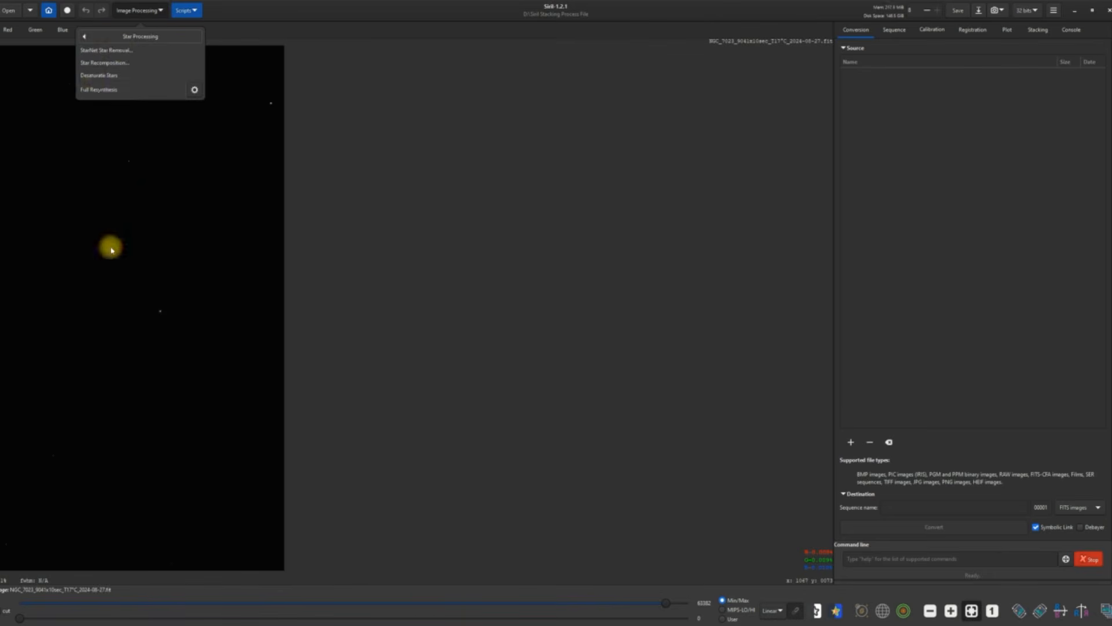
click(118, 51)
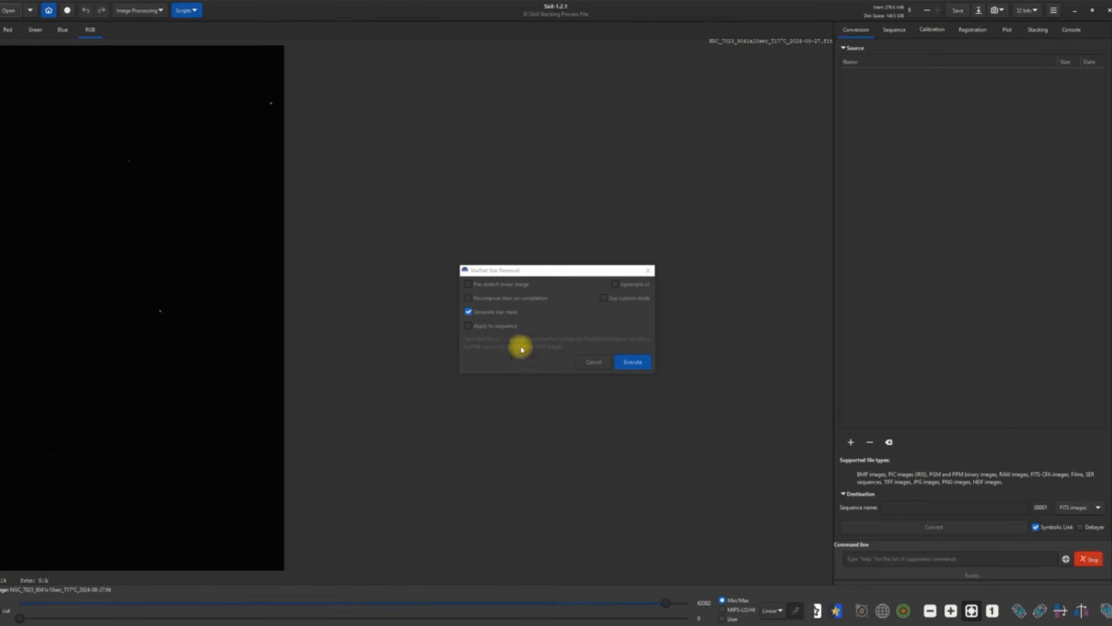
click(467, 287)
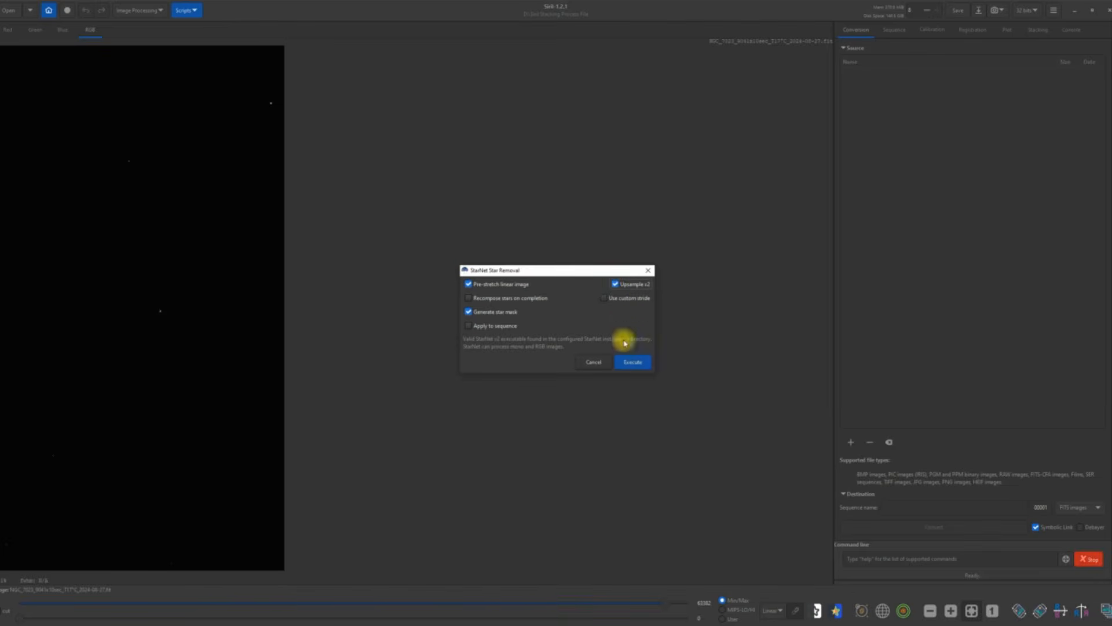
click(630, 364)
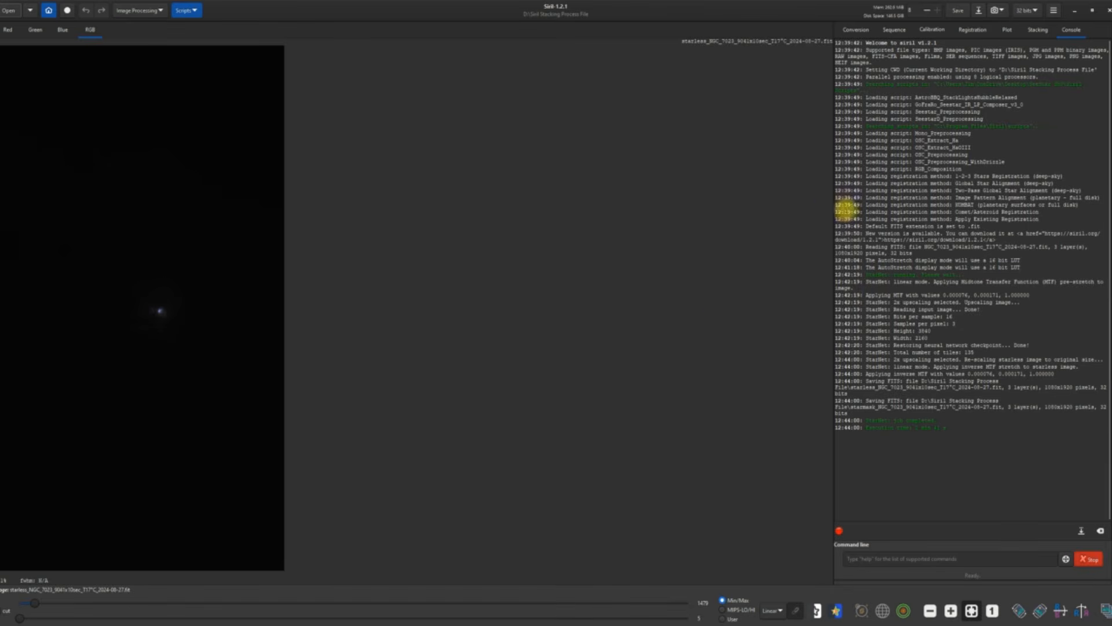
click(951, 14)
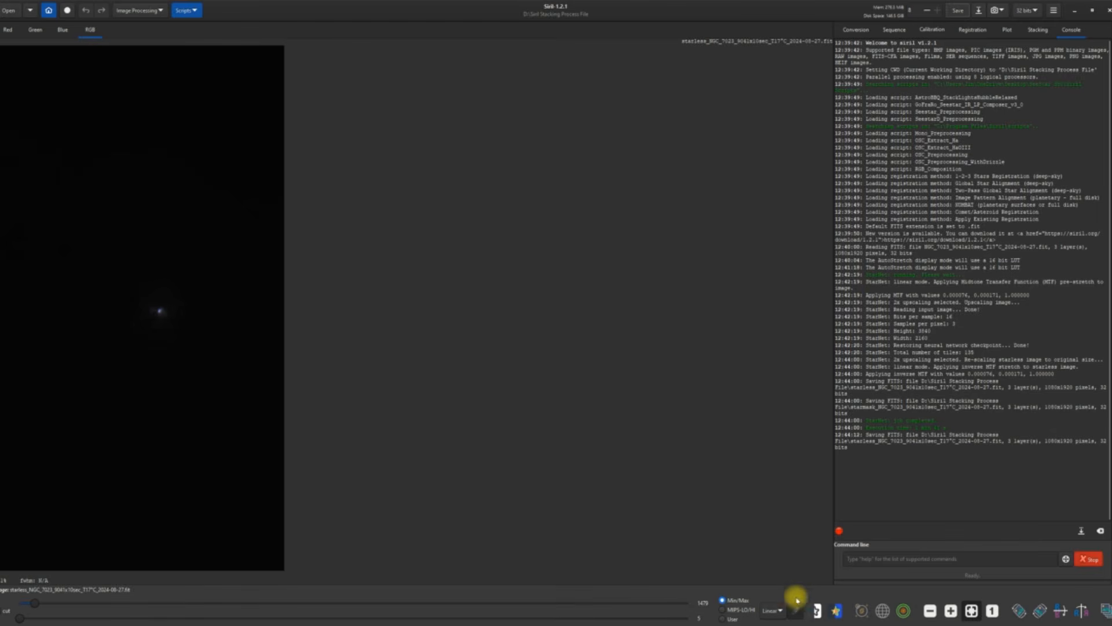
Step: Check the starless nebula image in the AutoStretch display mode and set the display back to Linear
click(780, 612)
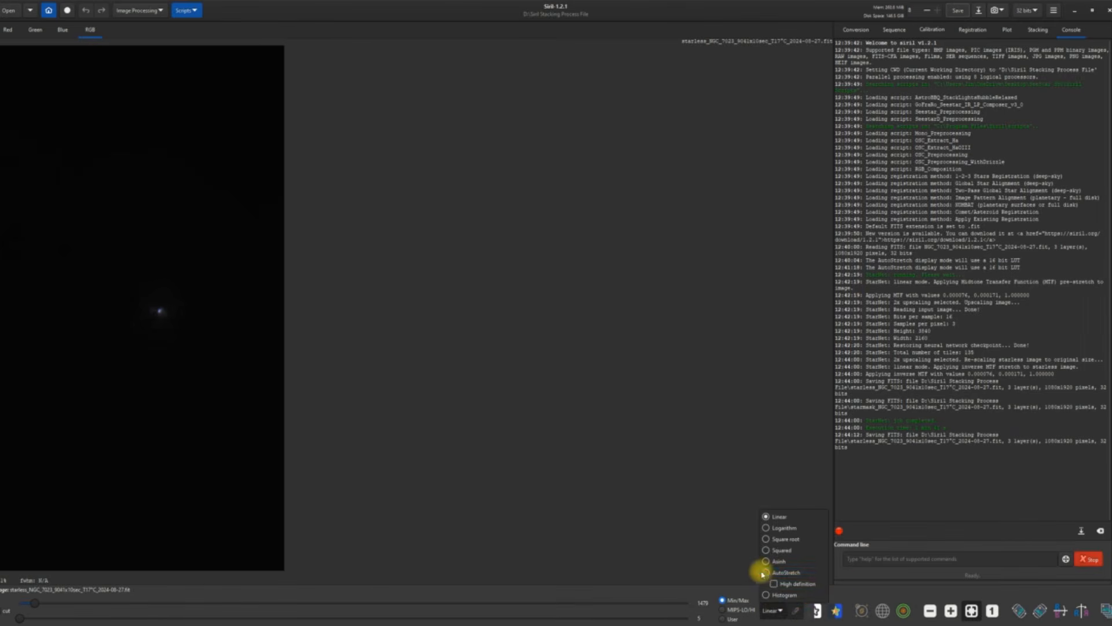
click(786, 573)
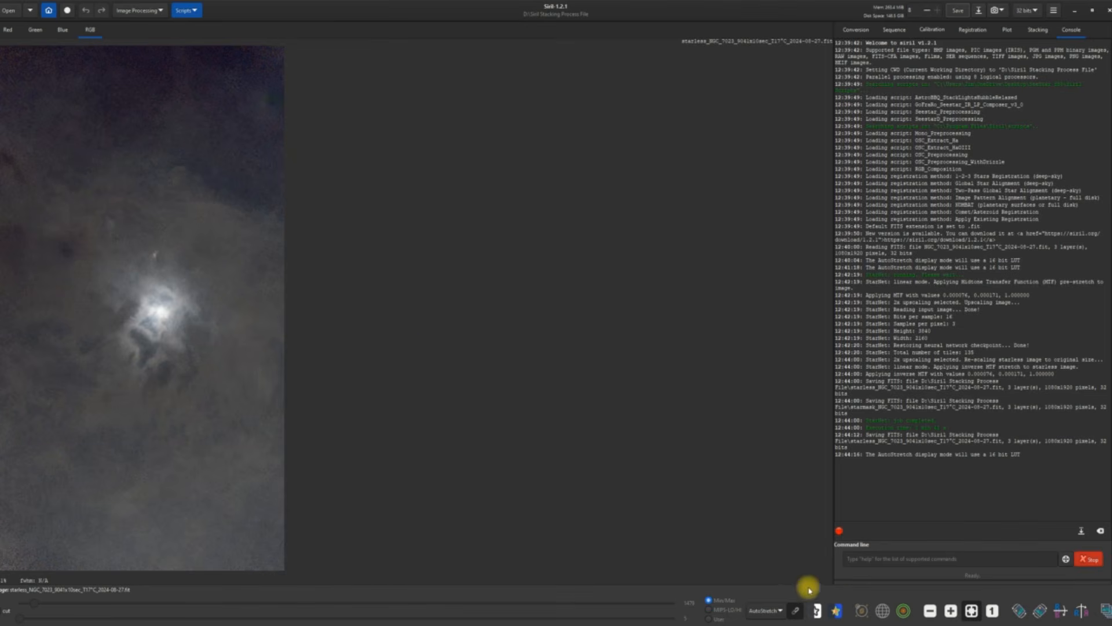
click(781, 616)
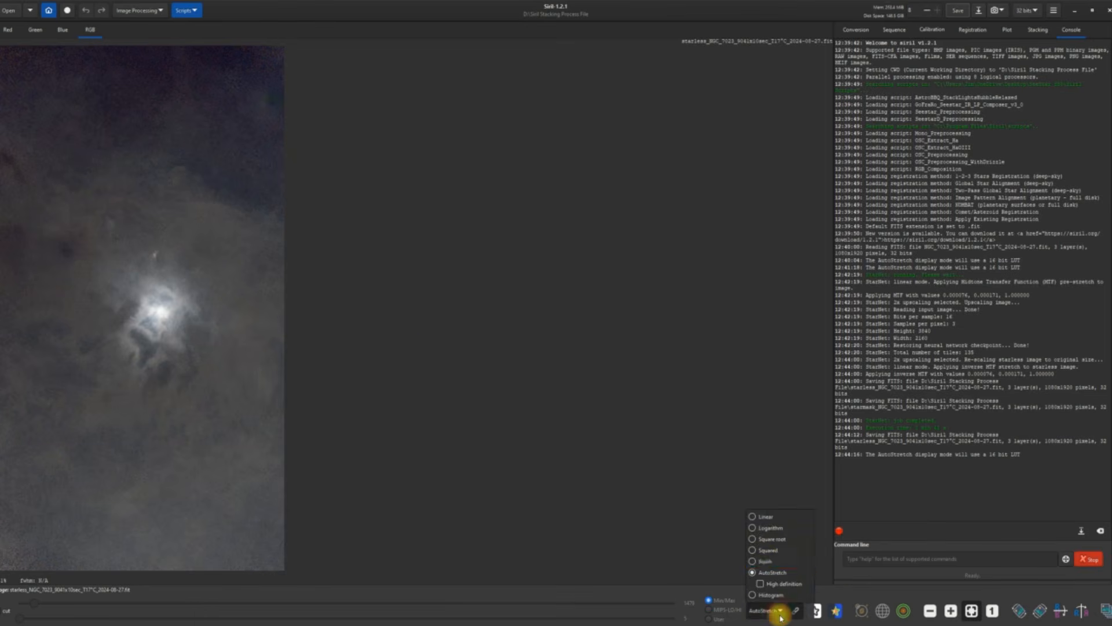
click(754, 515)
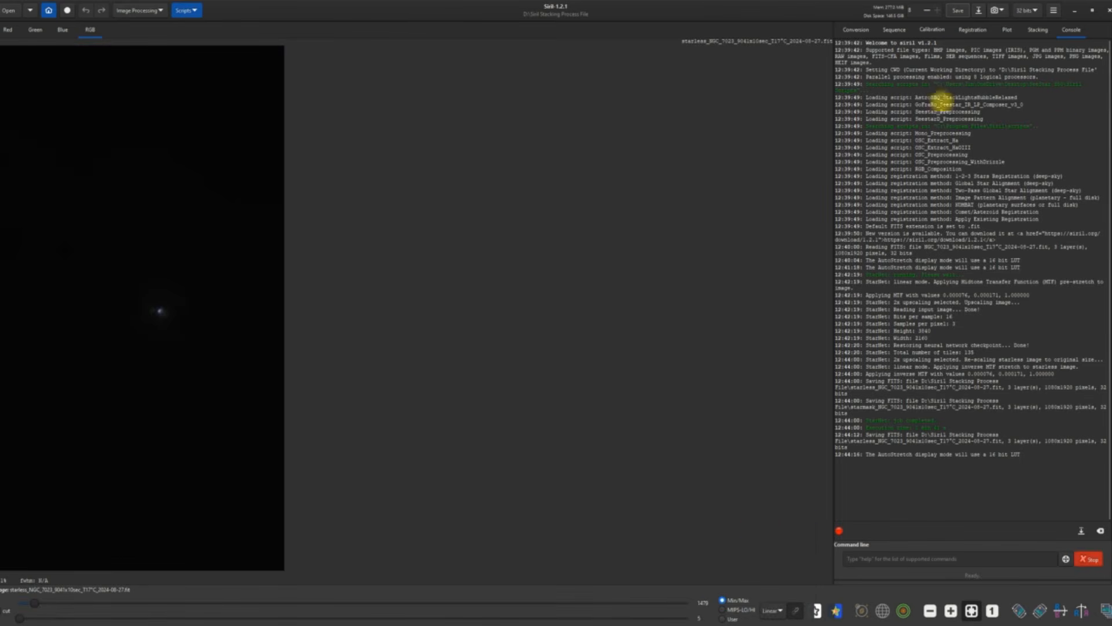
Step: Save the starless image and export a 32-bit floating point TIFF copy without compression to the TIFF folder on the Desktop
click(959, 12)
click(979, 11)
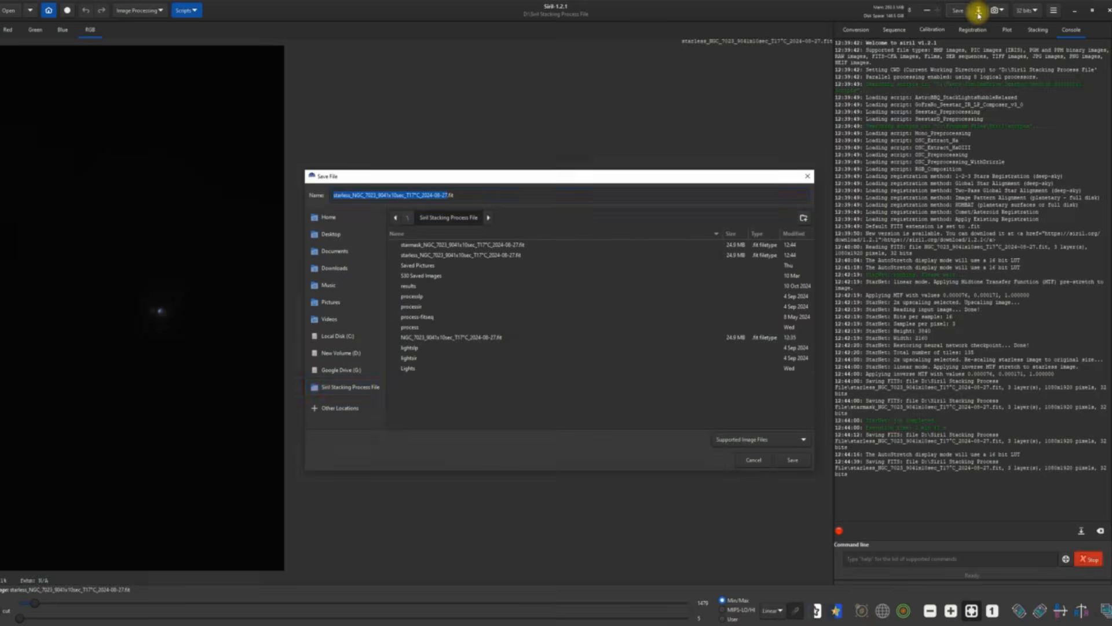
click(802, 438)
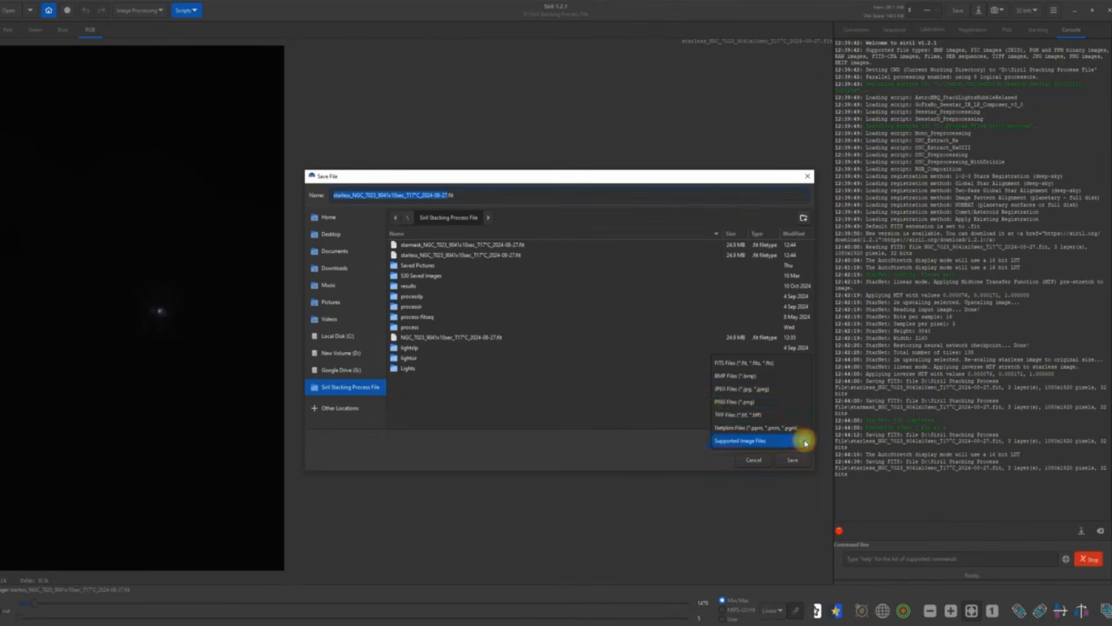
click(729, 415)
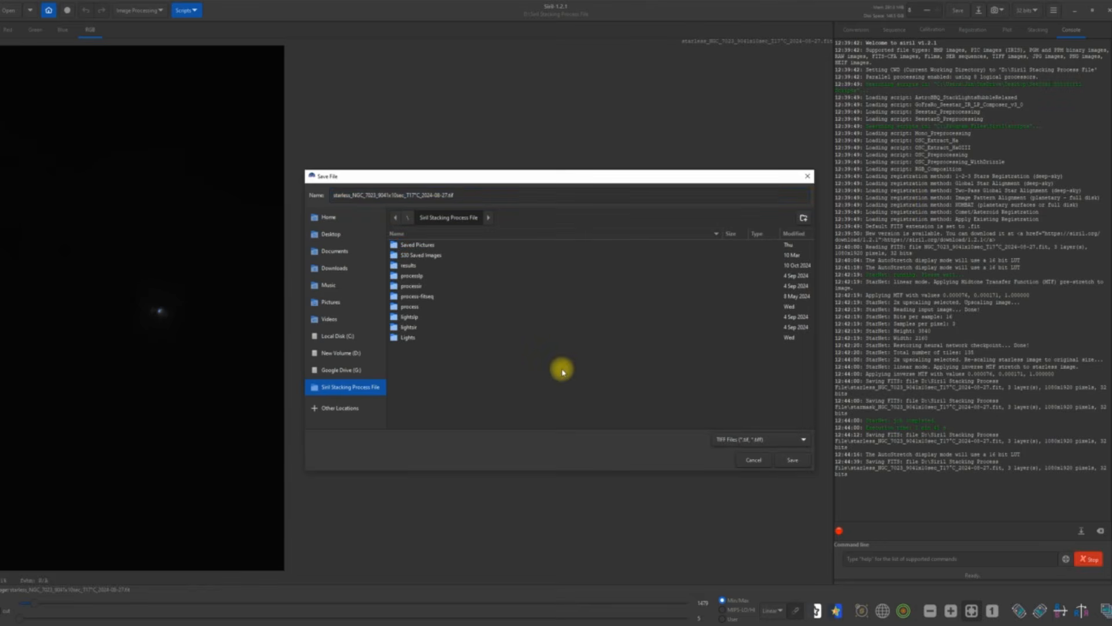
click(348, 232)
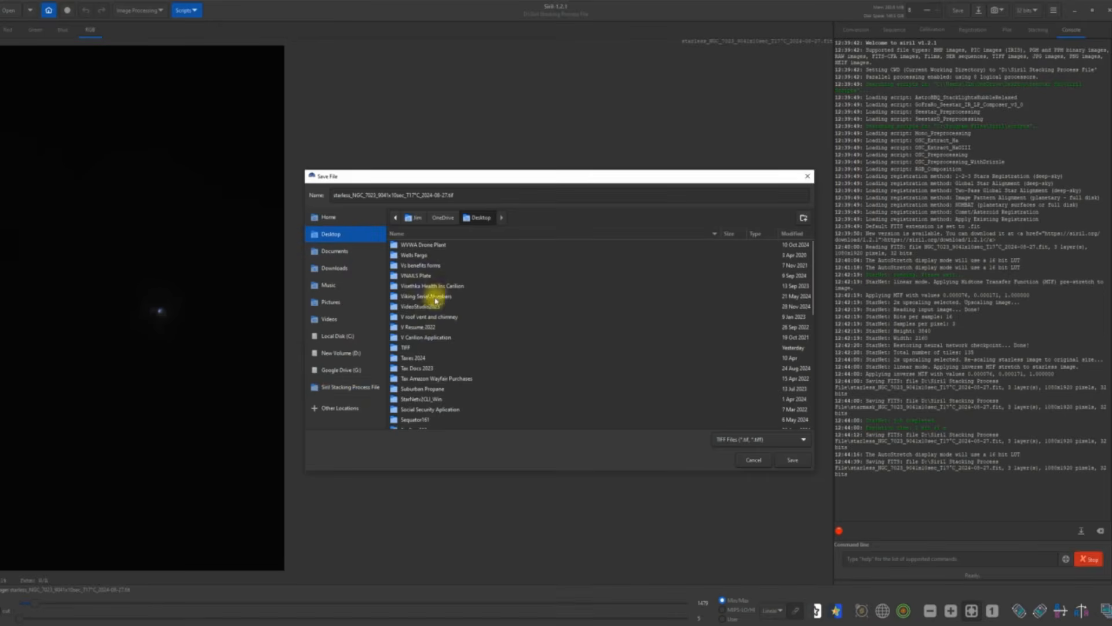
double_click(408, 348)
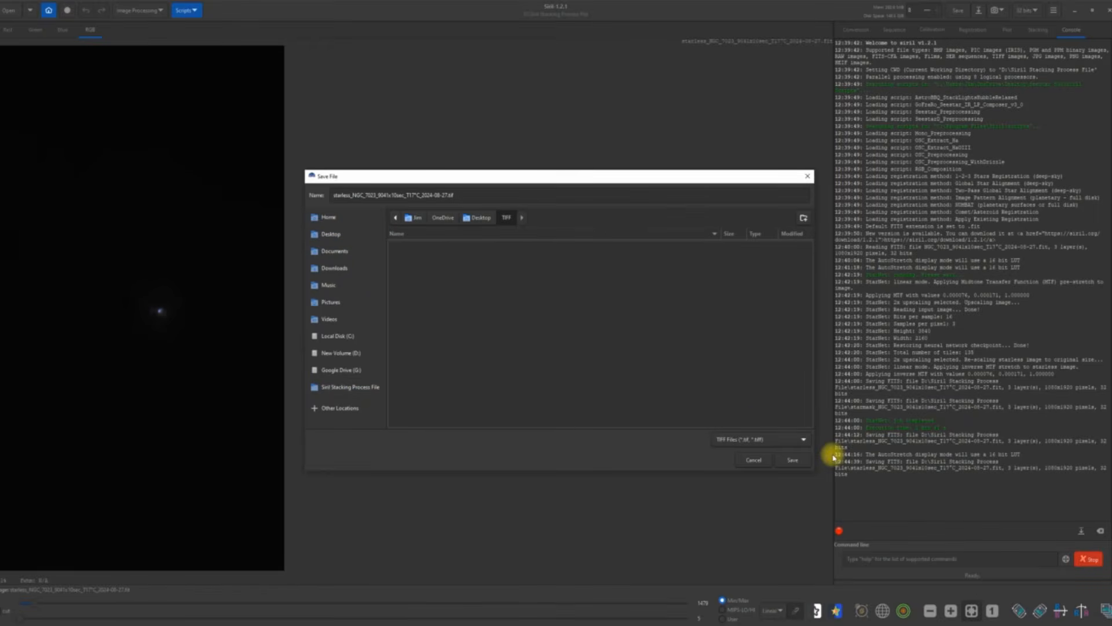
click(794, 461)
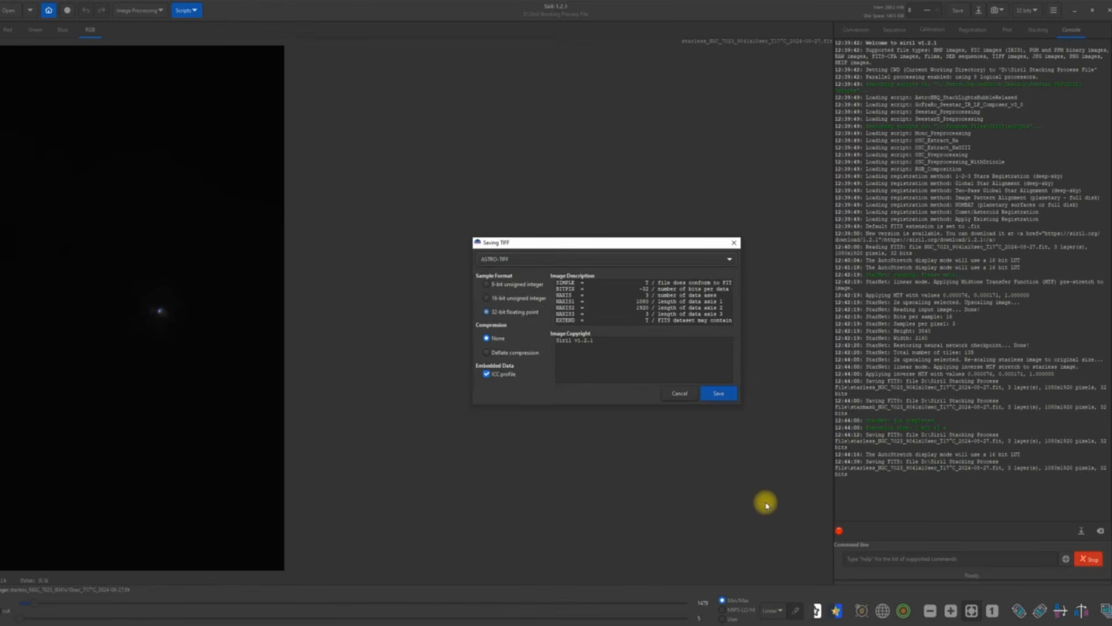
click(717, 395)
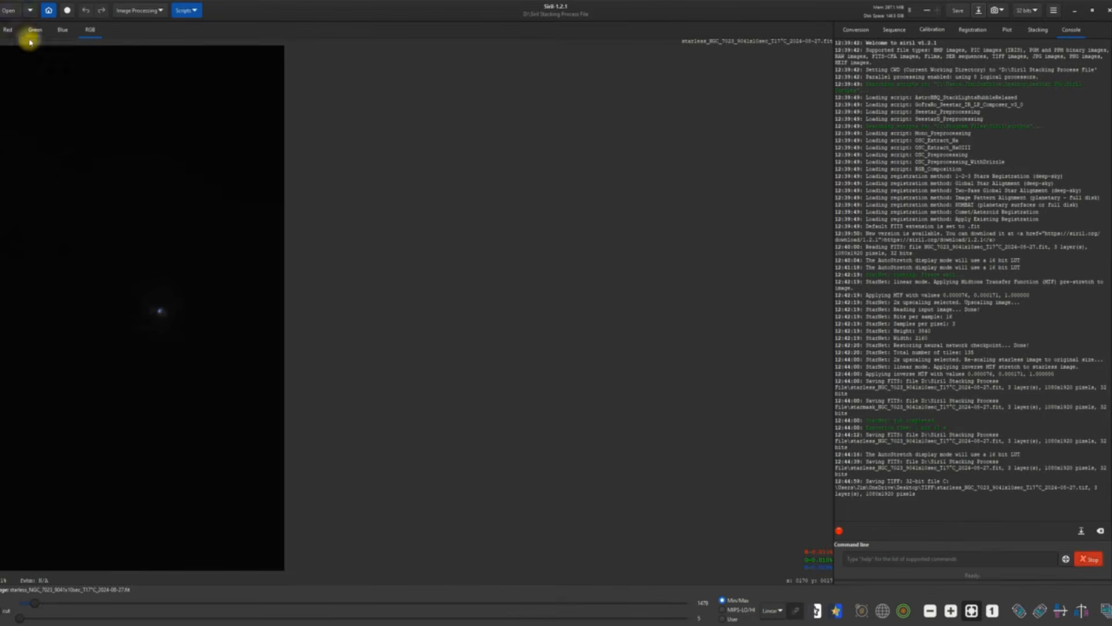
Step: Open the starmask FITS file and set up a Generalised Hyperbolic Stretch using Modified arcsinh transform and Human weighted luminance
click(14, 16)
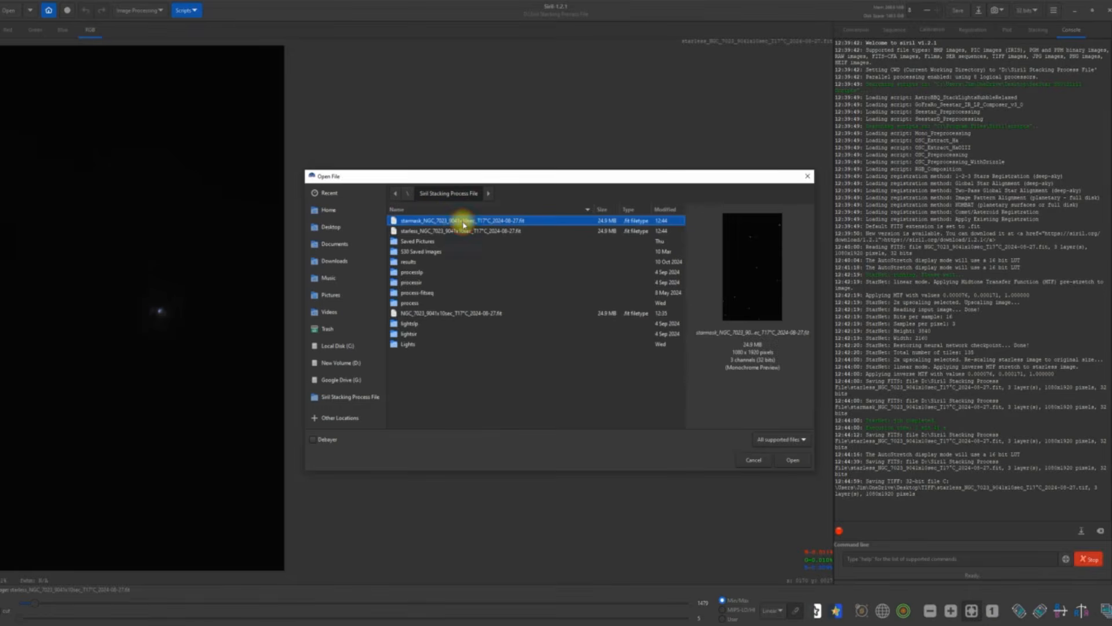
double_click(463, 221)
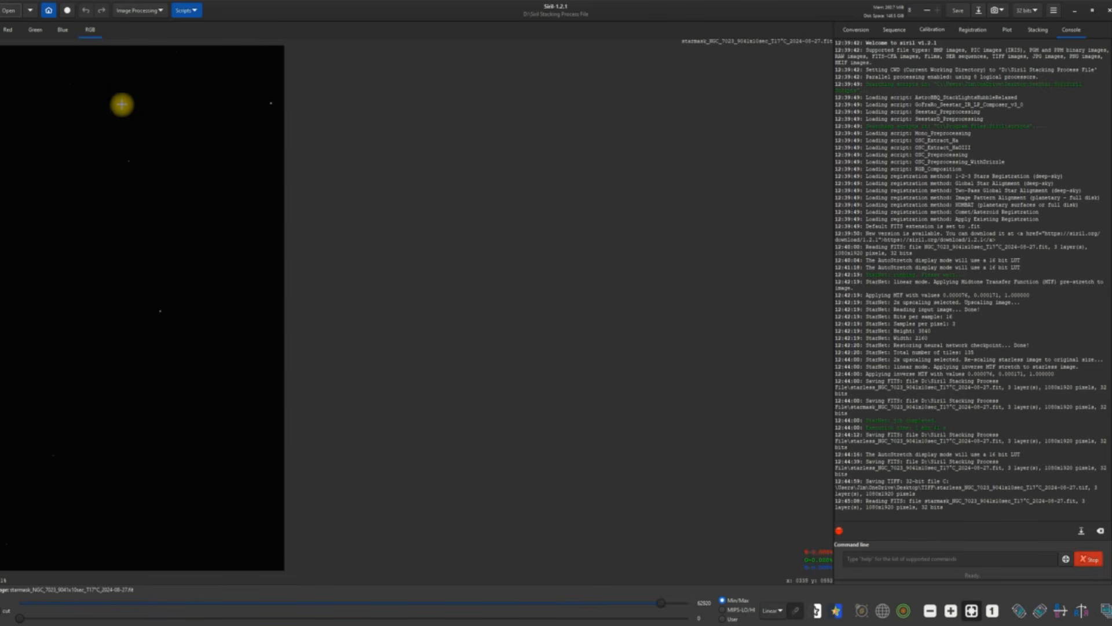
click(161, 12)
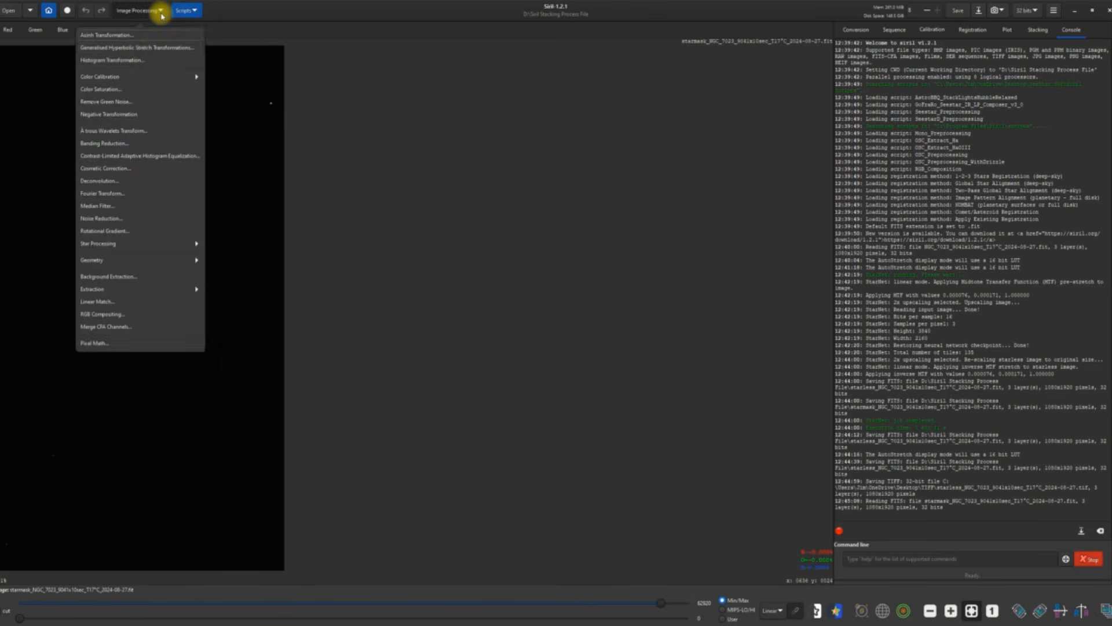
click(151, 49)
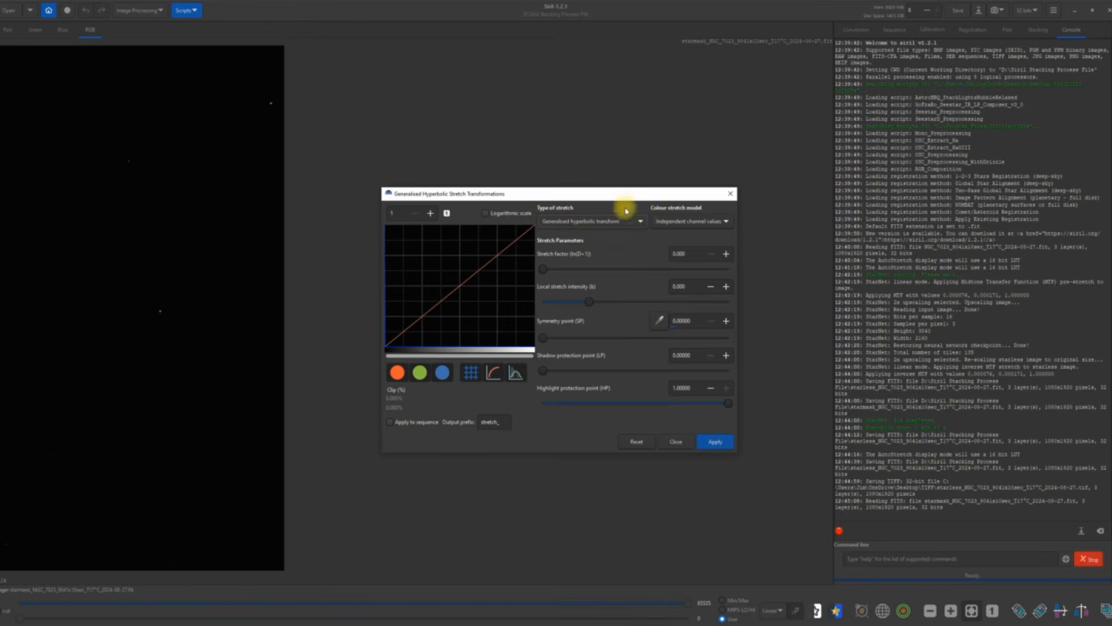
click(639, 224)
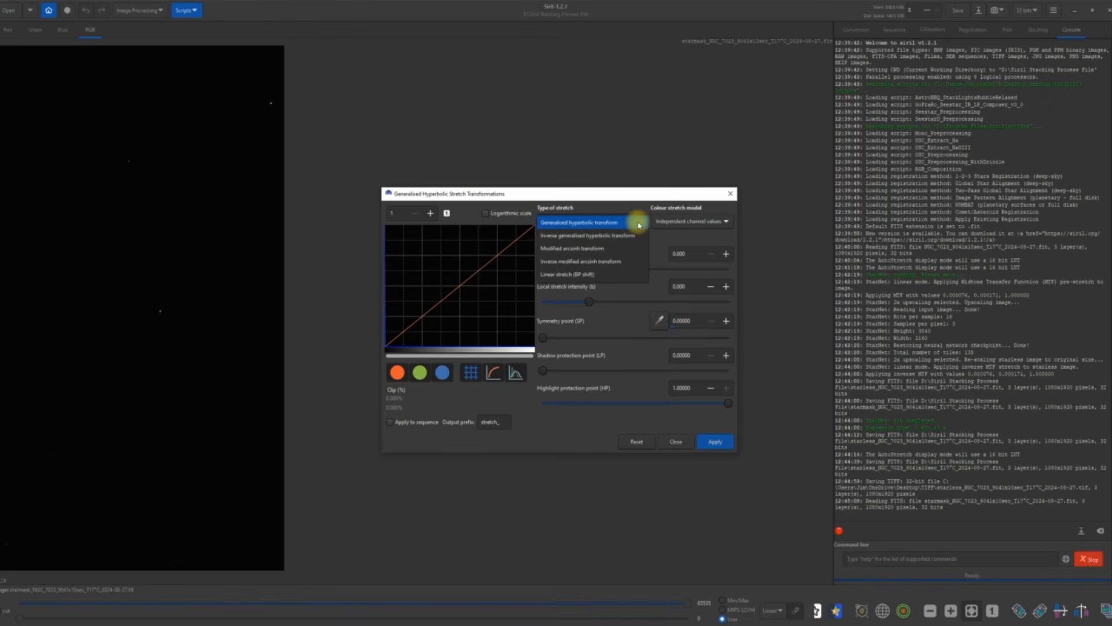
click(609, 249)
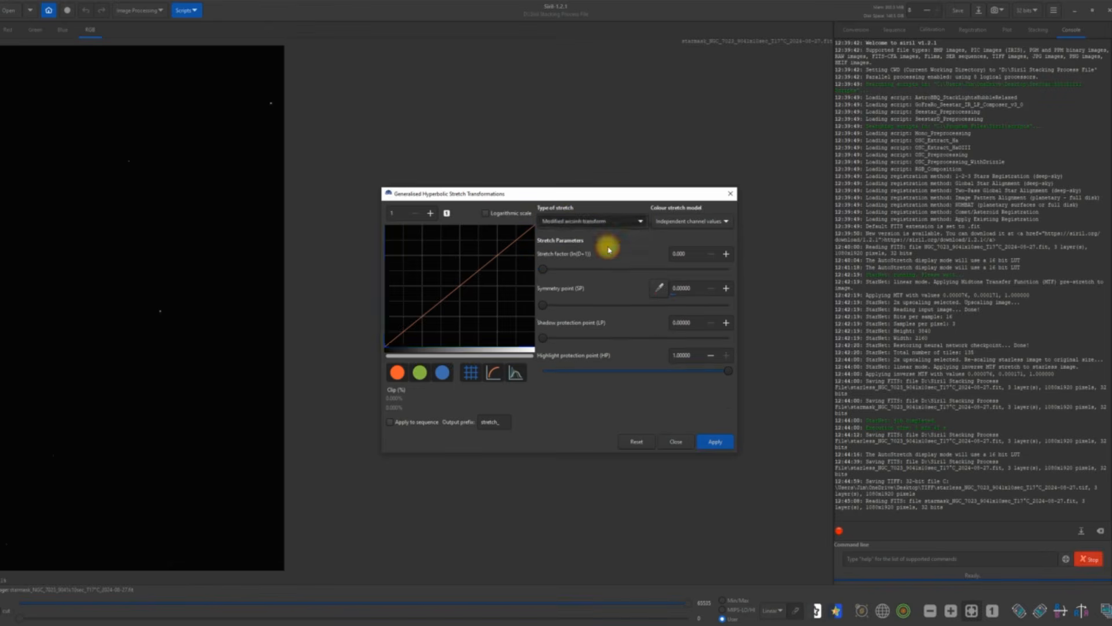
click(727, 222)
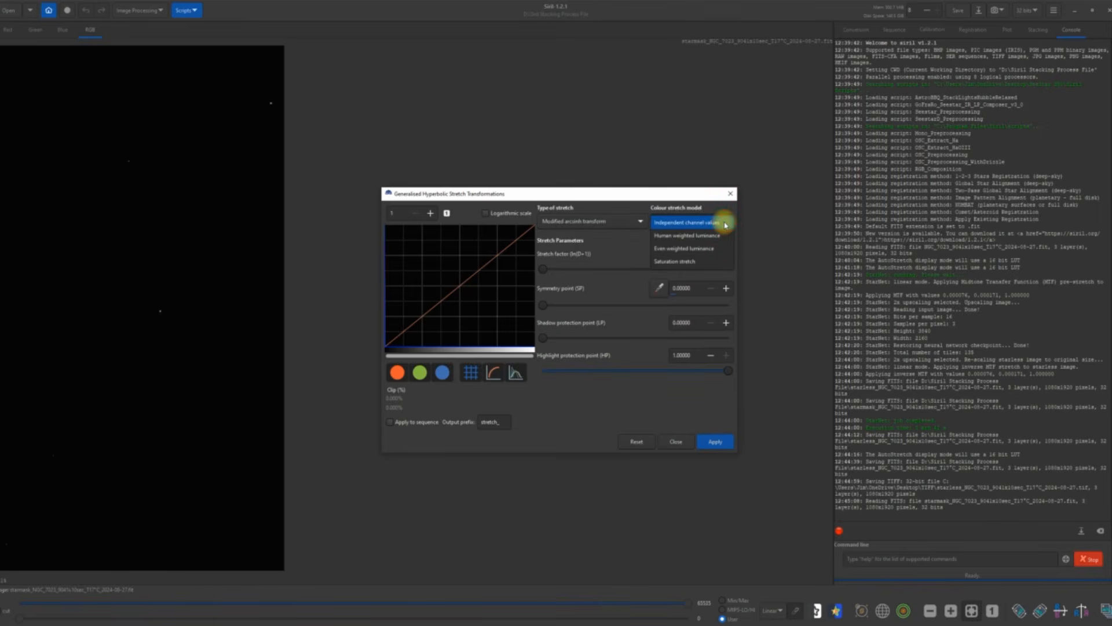
click(707, 237)
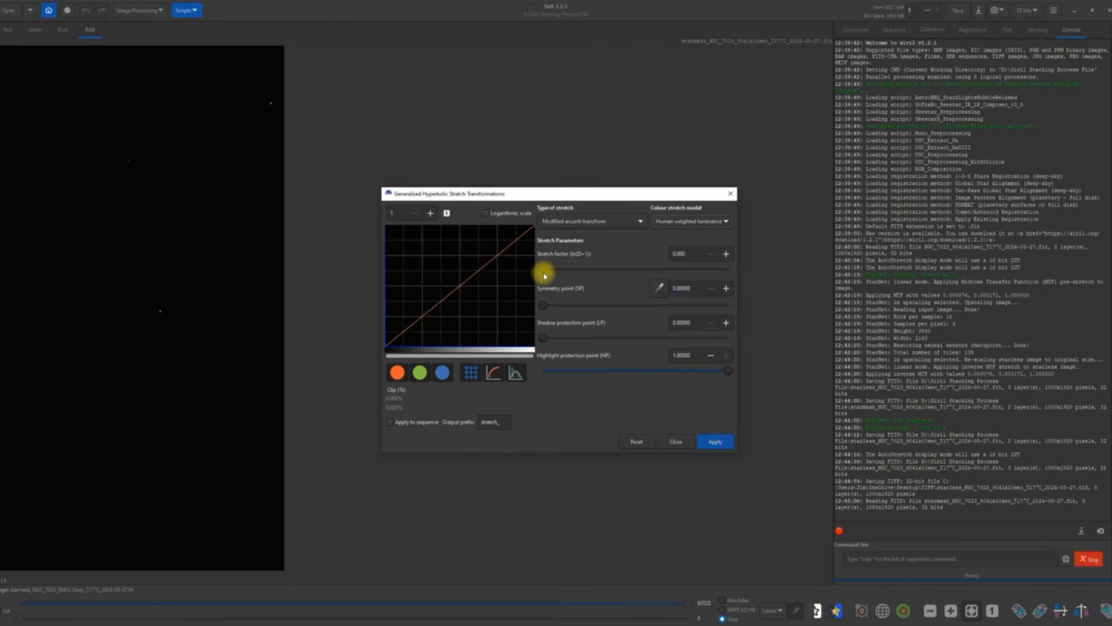
Step: Apply the stretch to the star mask with a stretch factor of about 8.115 and save the file
drag(544, 274, 701, 274)
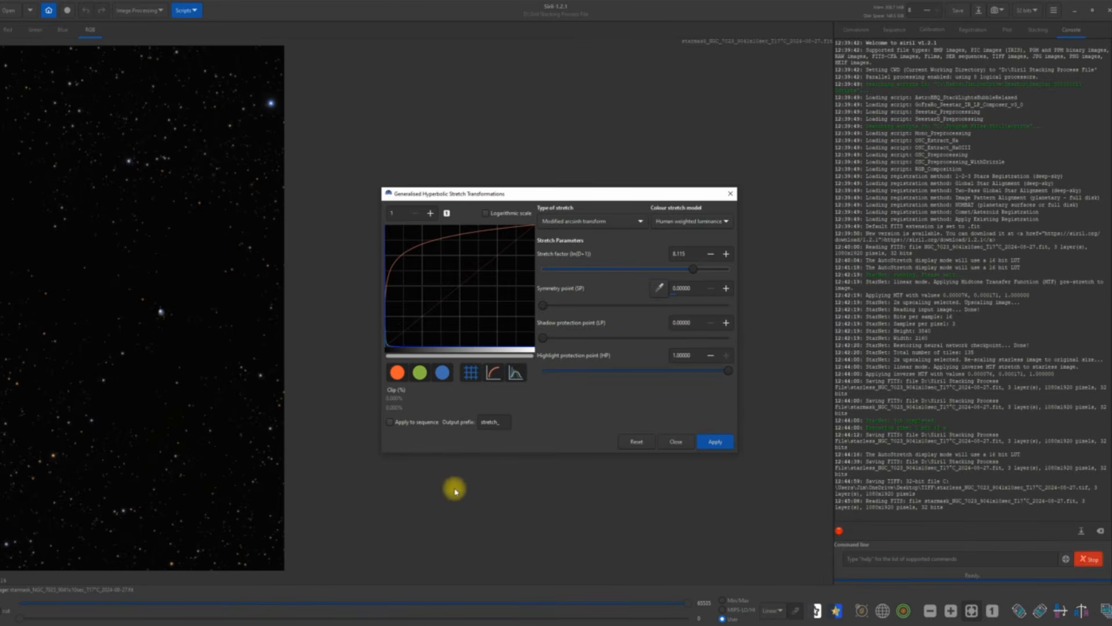
click(712, 448)
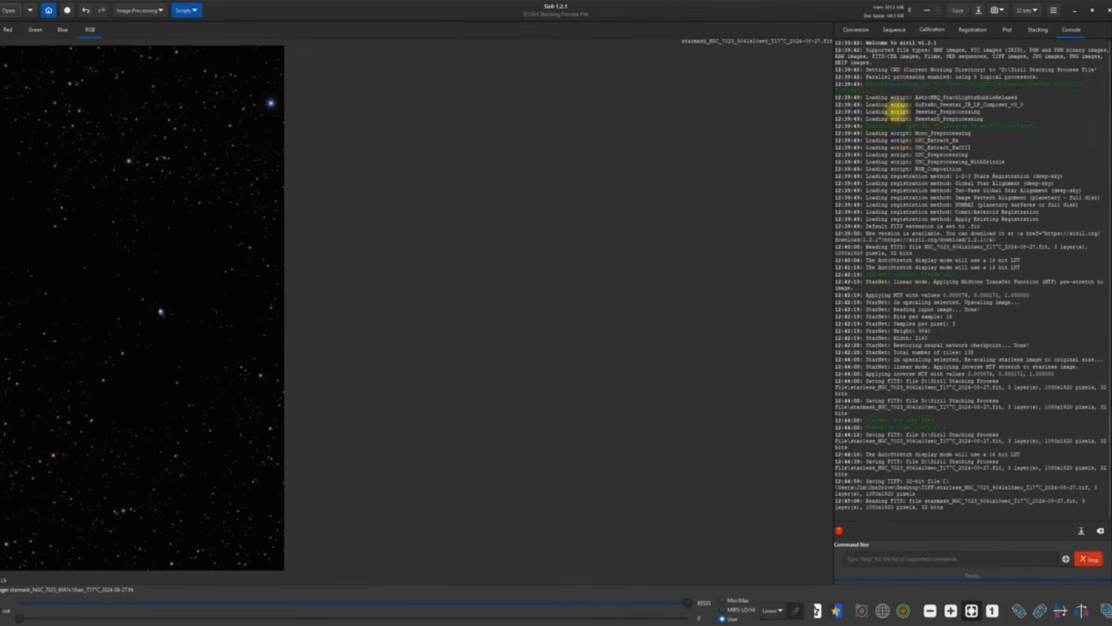
click(957, 13)
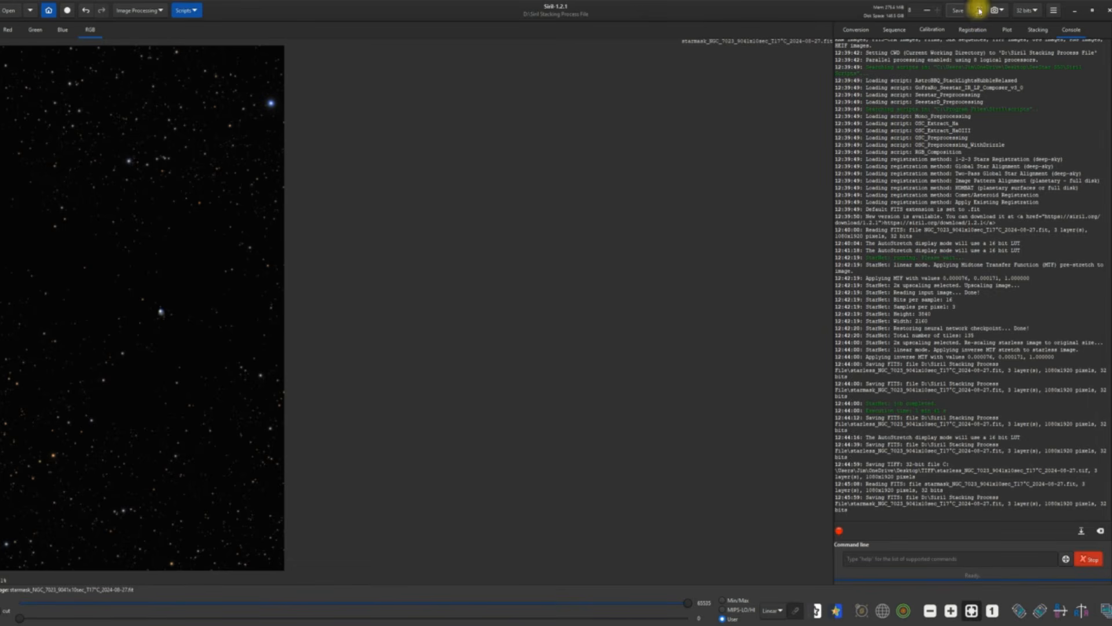
Step: Export the star mask as a 32-bit floating point TIFF without compression to the TIFF folder on the Desktop
click(978, 10)
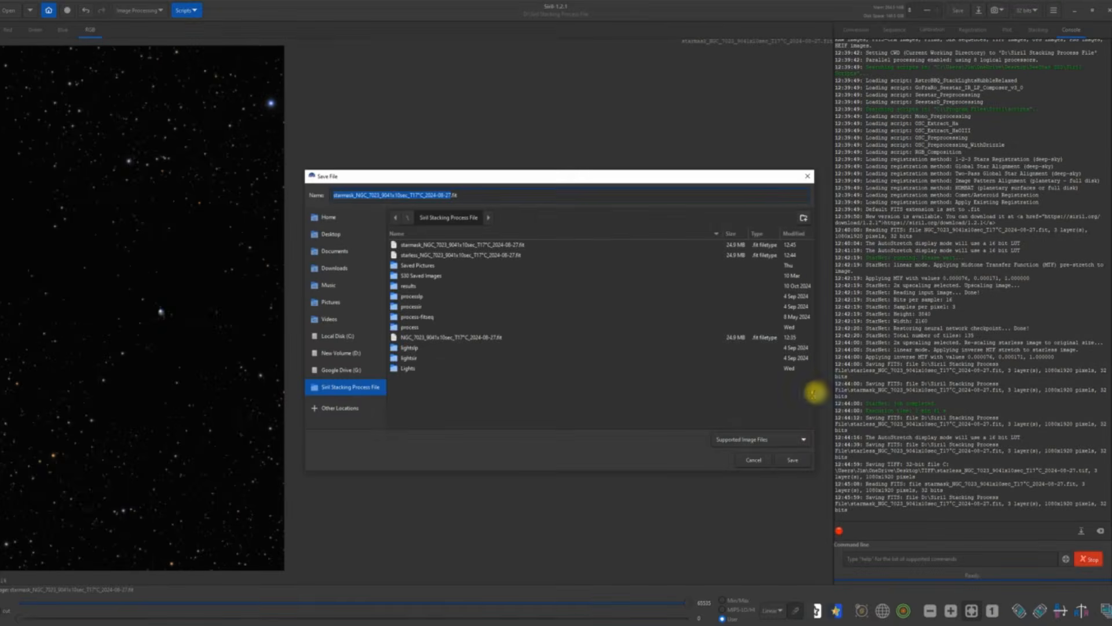
click(805, 440)
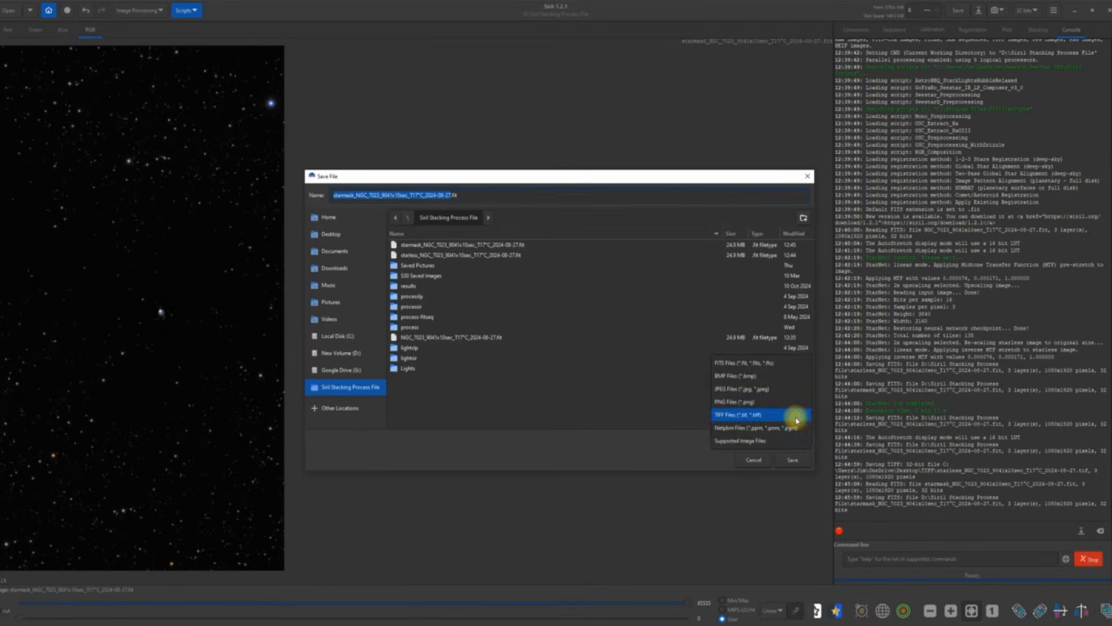
click(797, 416)
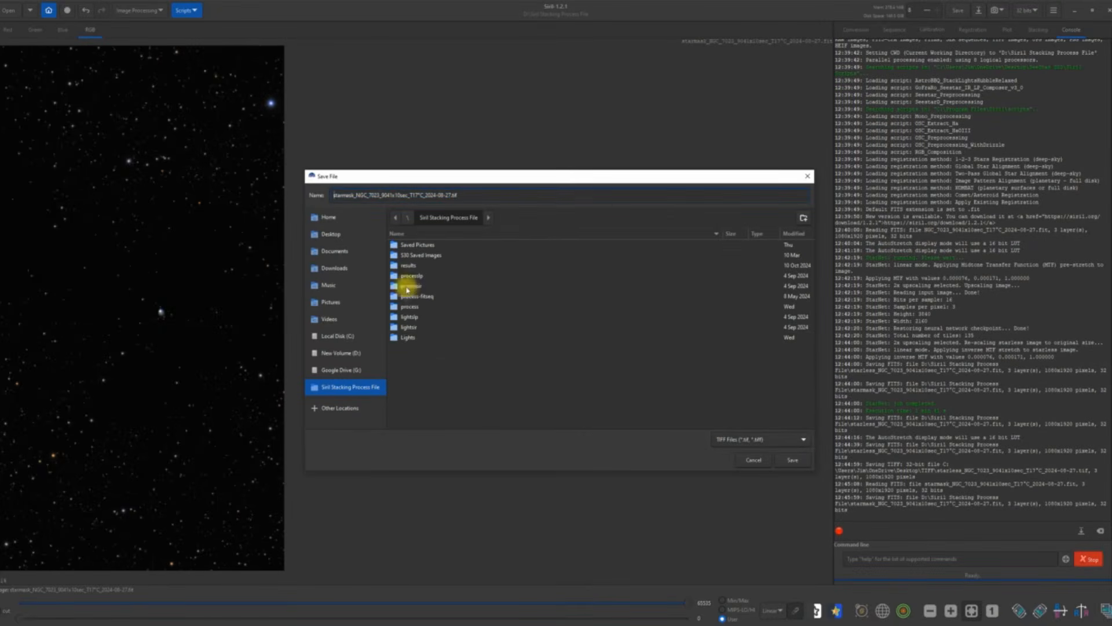
click(346, 238)
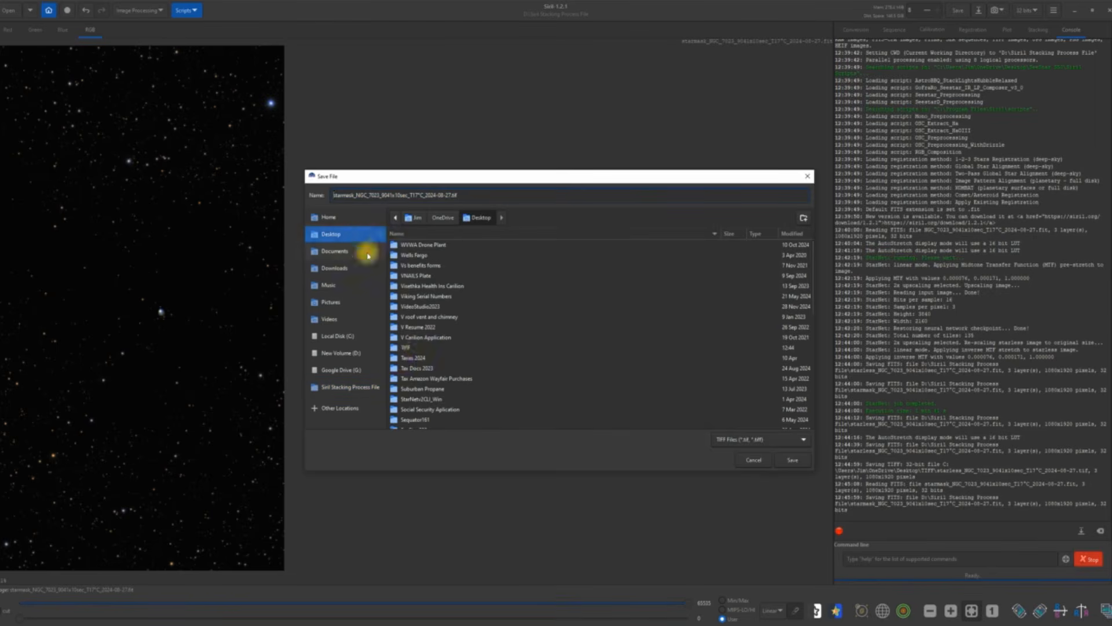
double_click(416, 348)
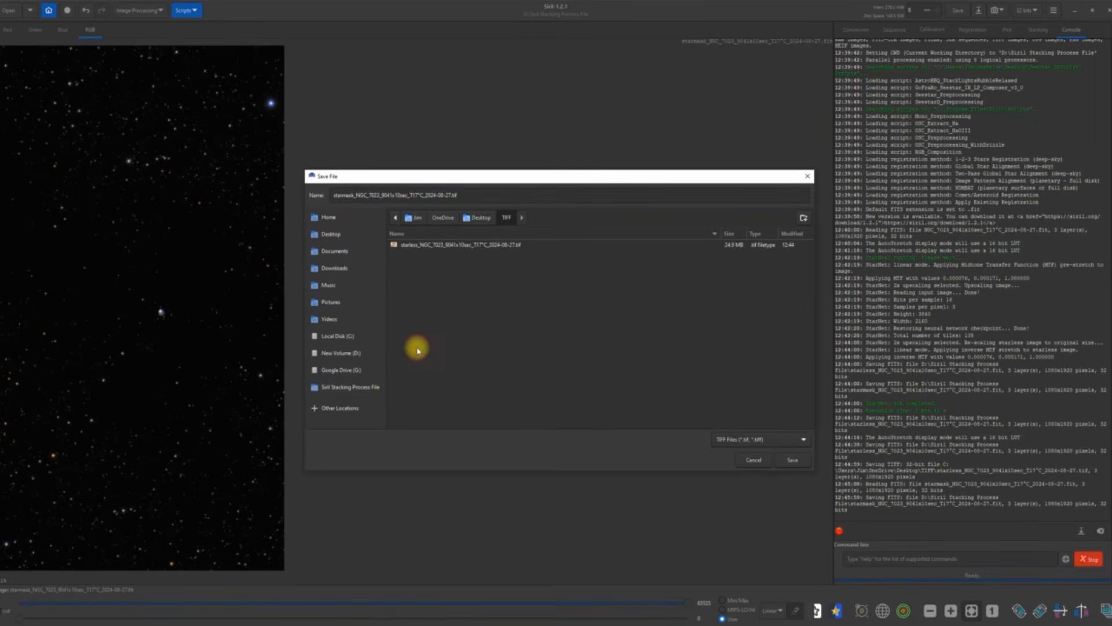
click(796, 460)
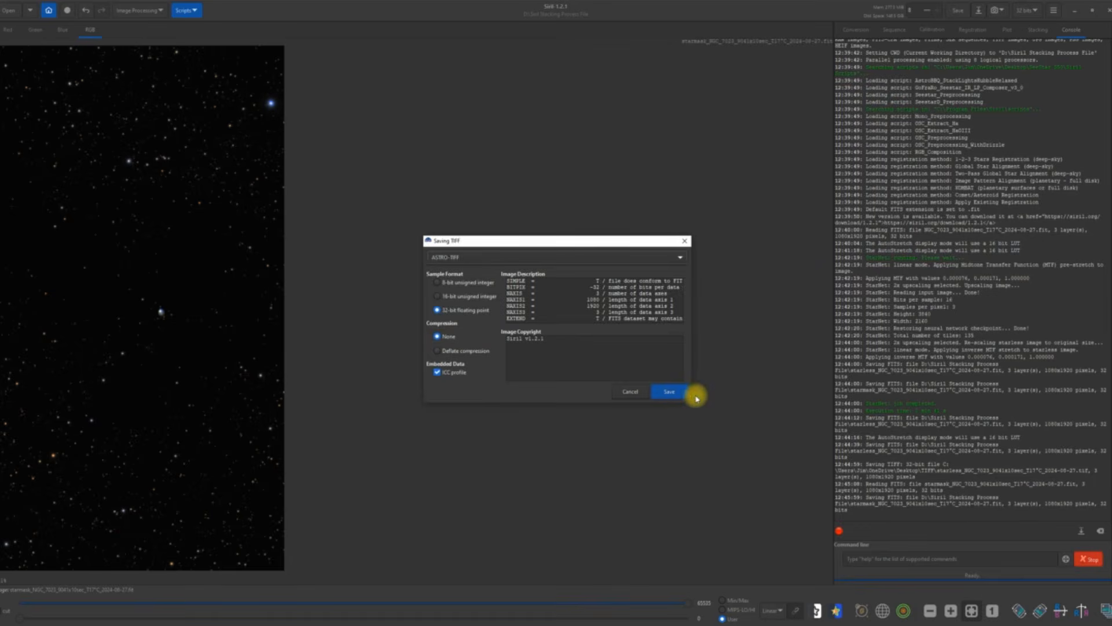
click(671, 393)
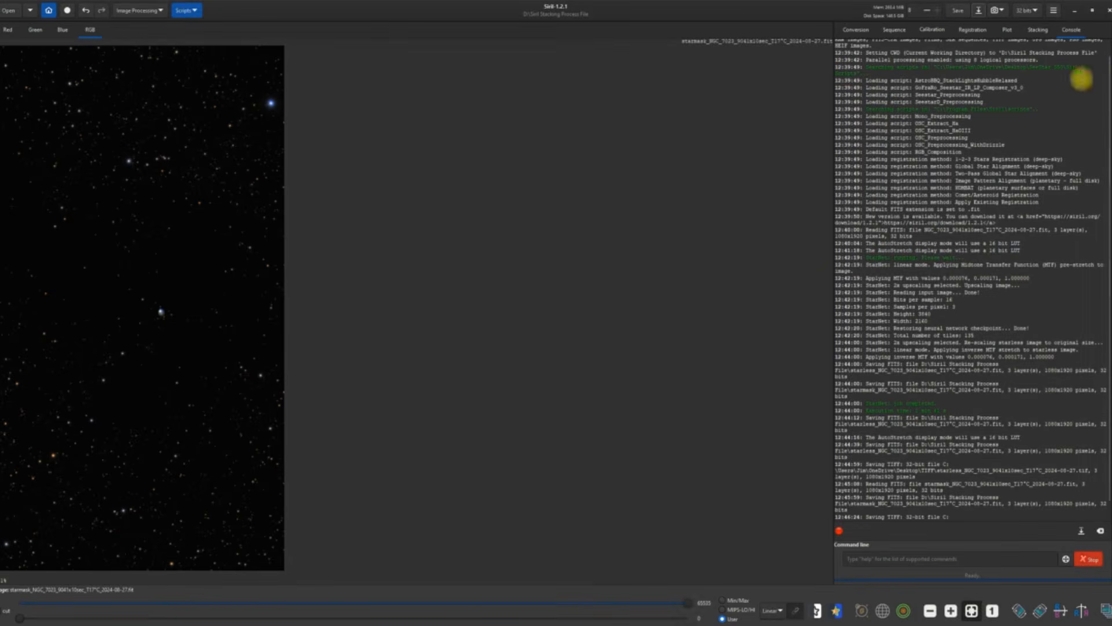
Step: Minimise Siril, switch to GraXpert and load the starless NGC 7023 TIFF from the Desktop TIFF folder
click(1076, 10)
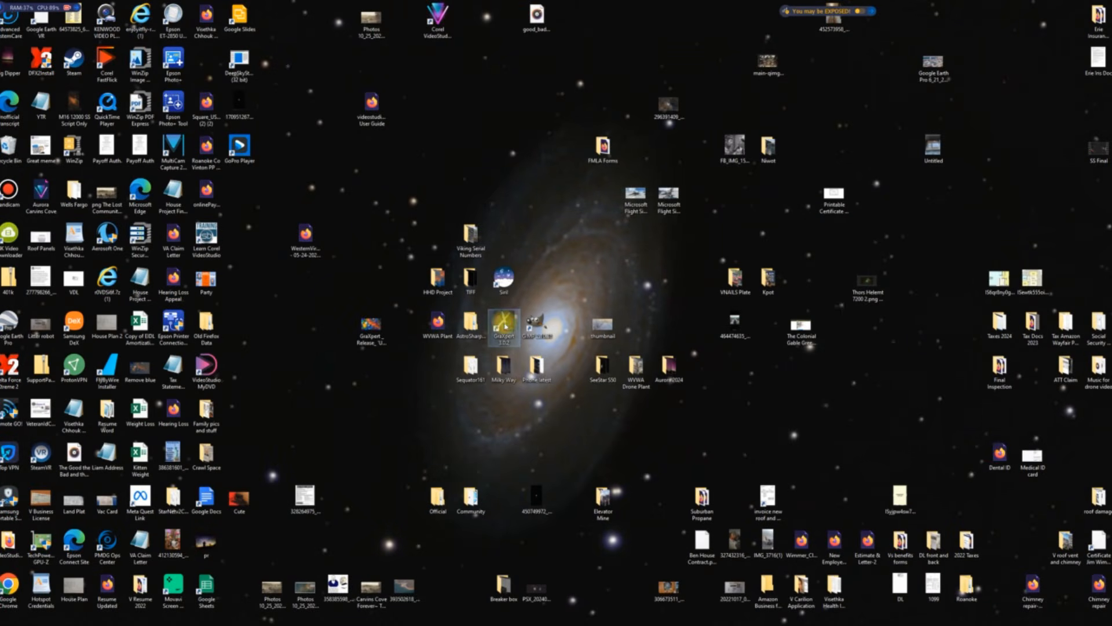
drag(505, 325, 485, 325)
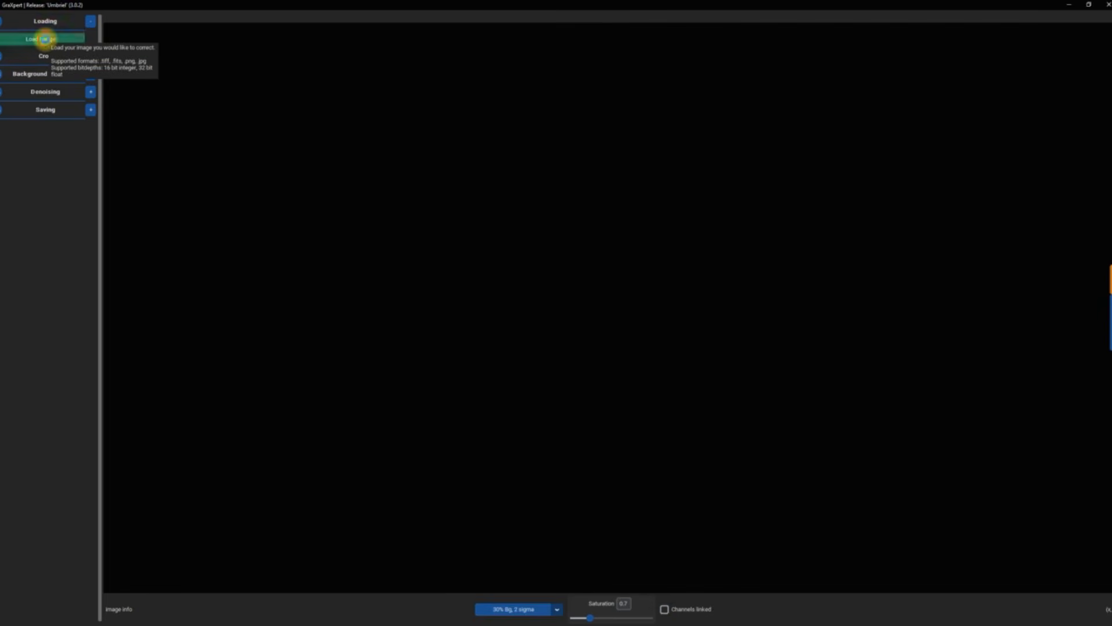
click(44, 38)
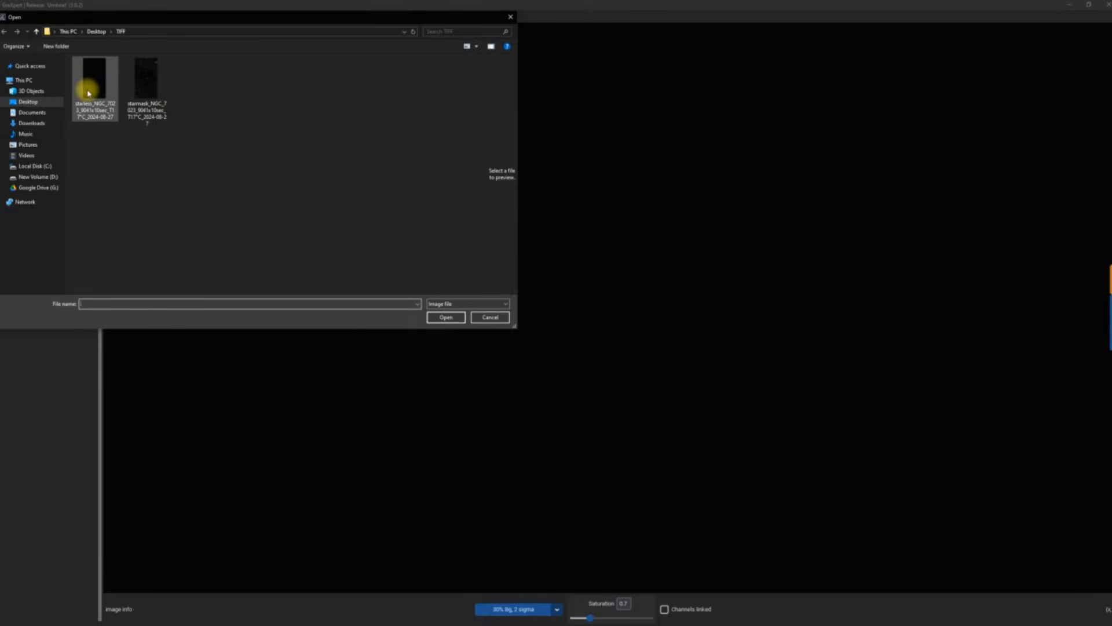
double_click(88, 93)
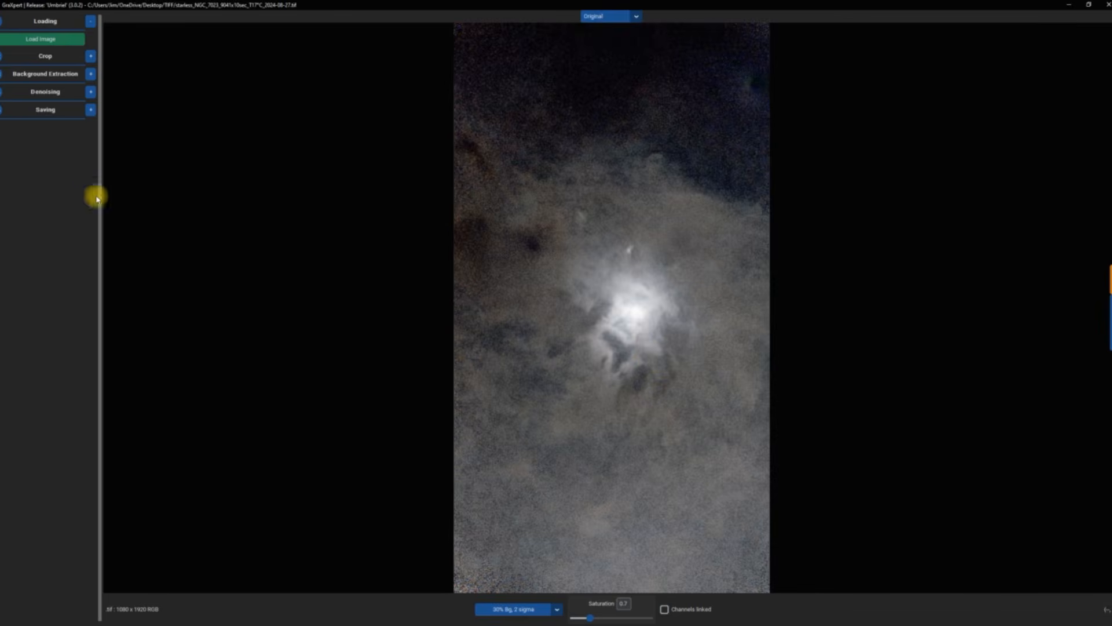
Step: Run background extraction with AI interpolation and smoothing 1.0, and compare the Original view with the Gradient-Corrected one
click(92, 76)
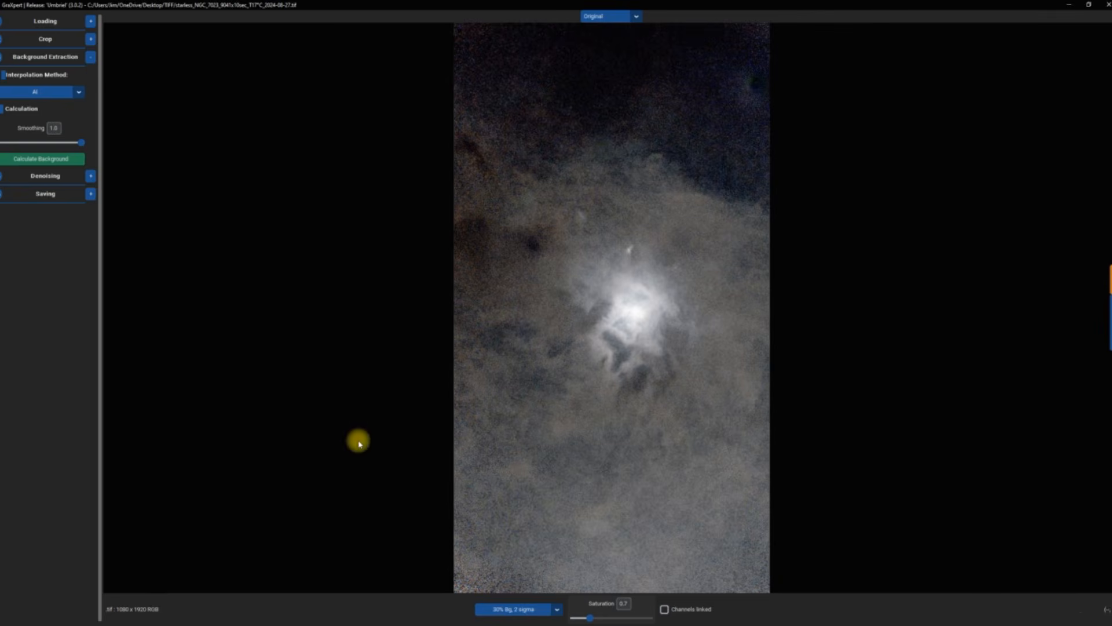
click(48, 162)
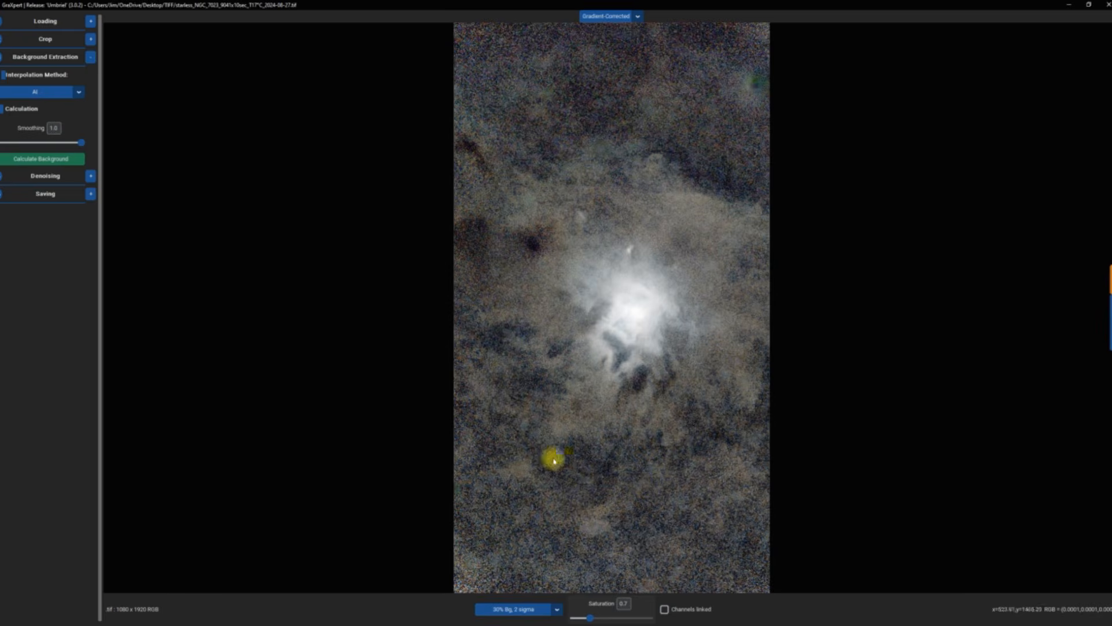
click(637, 17)
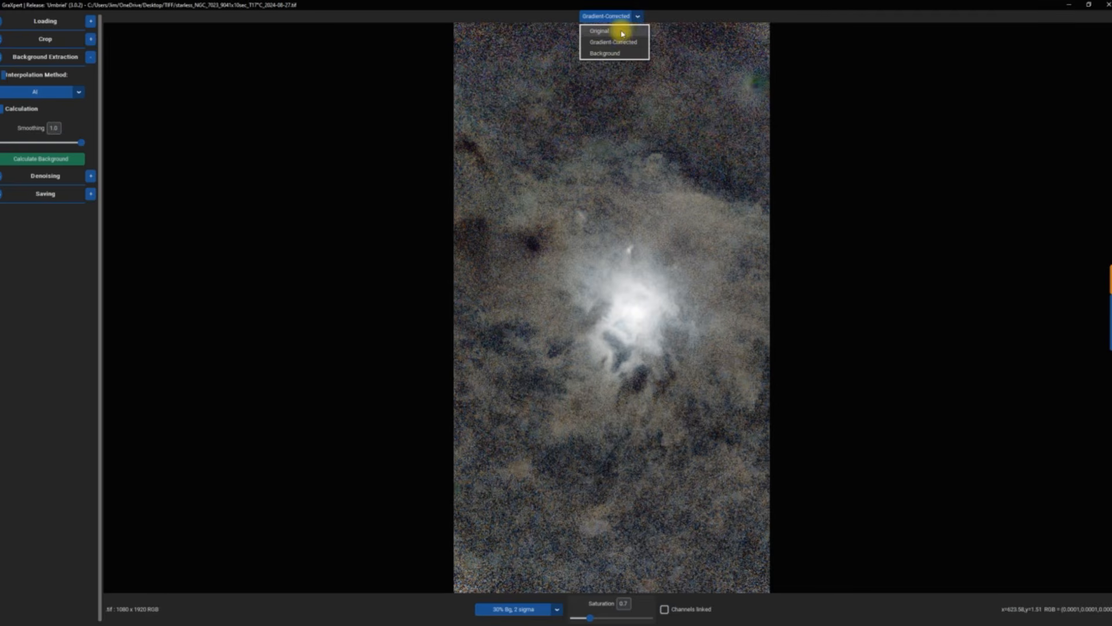
click(622, 32)
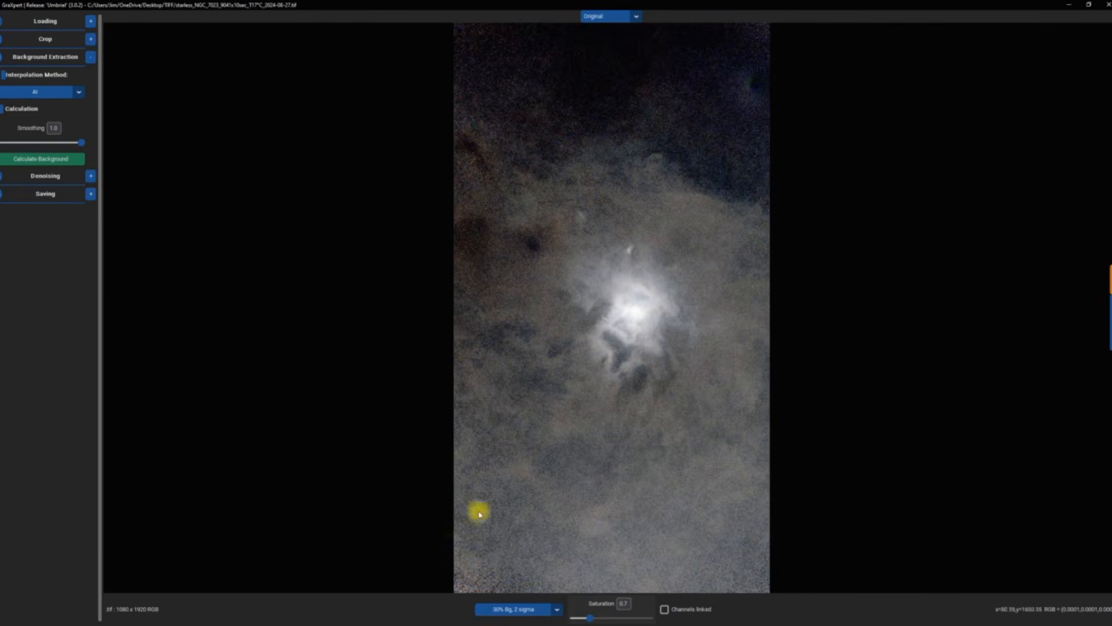
click(637, 17)
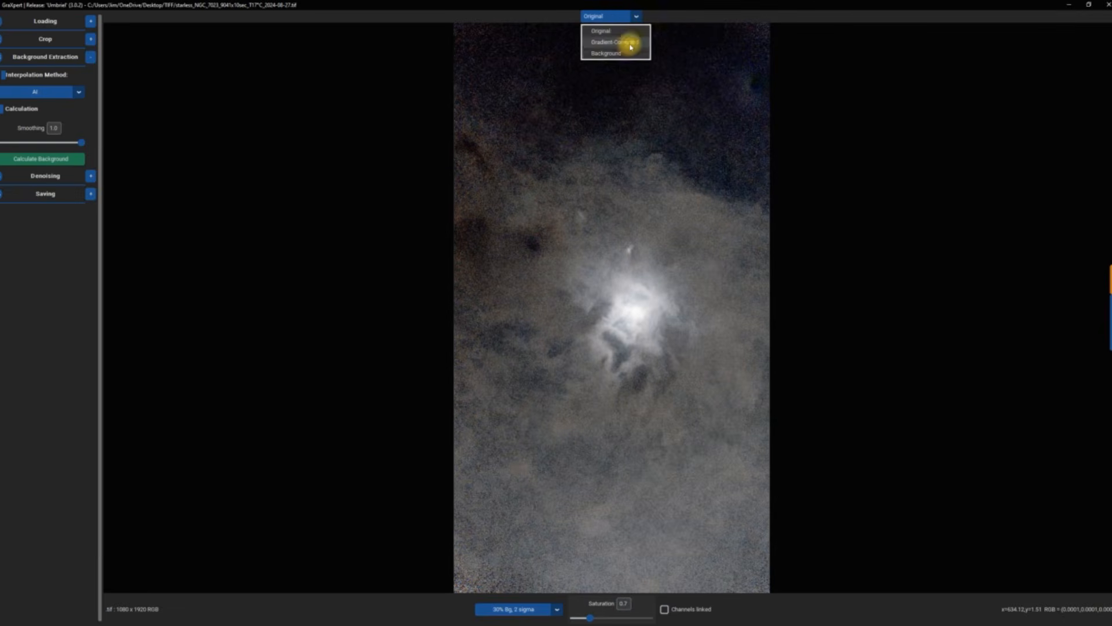
click(632, 42)
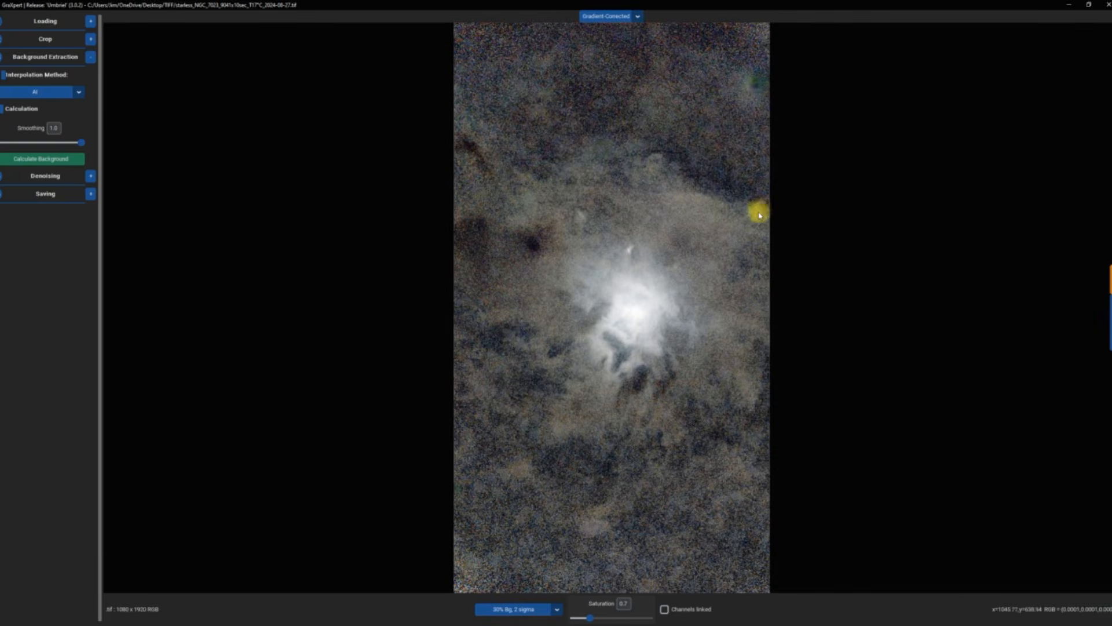
Step: Set the denoise strength slightly above 0.7 and denoise the gradient-corrected image
click(91, 176)
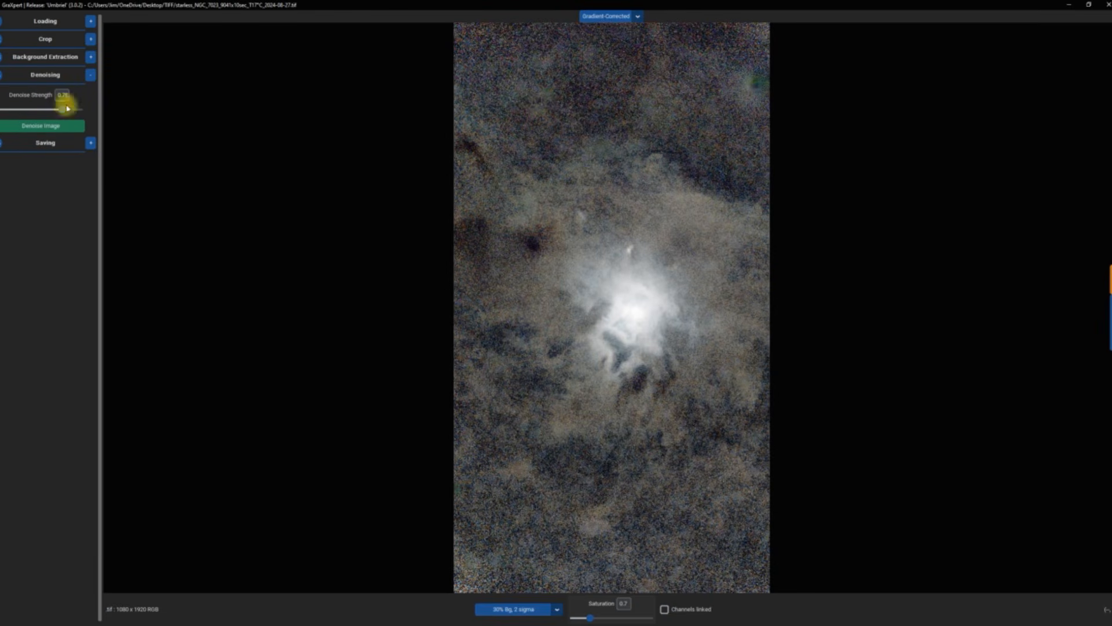
mouse_move(71, 110)
mouse_down()
mouse_move(82, 119)
mouse_move(63, 114)
mouse_up()
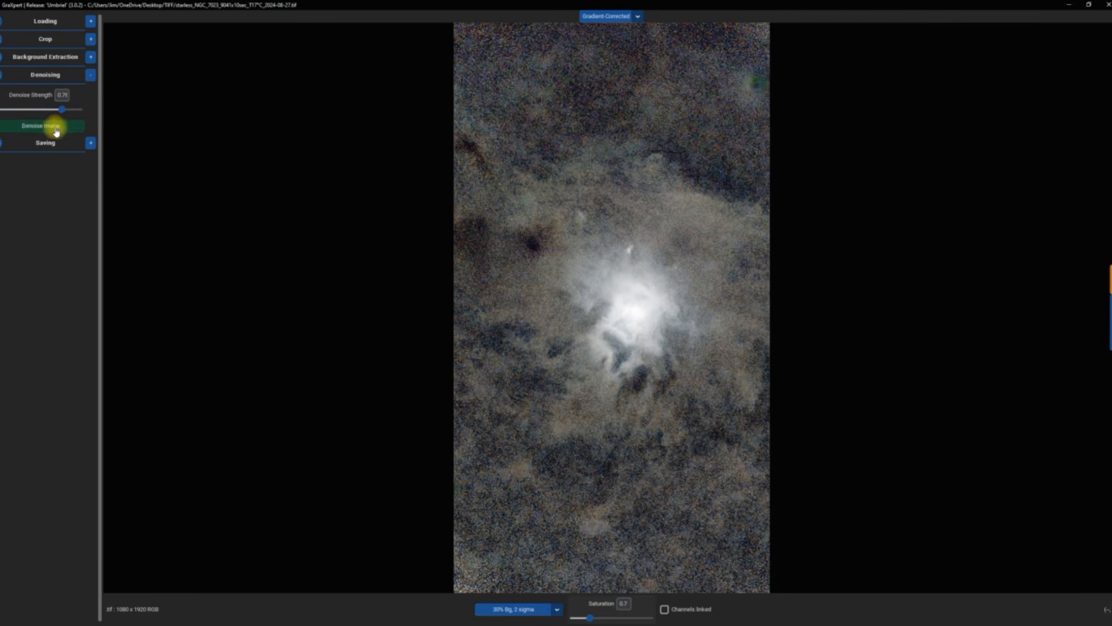
click(55, 127)
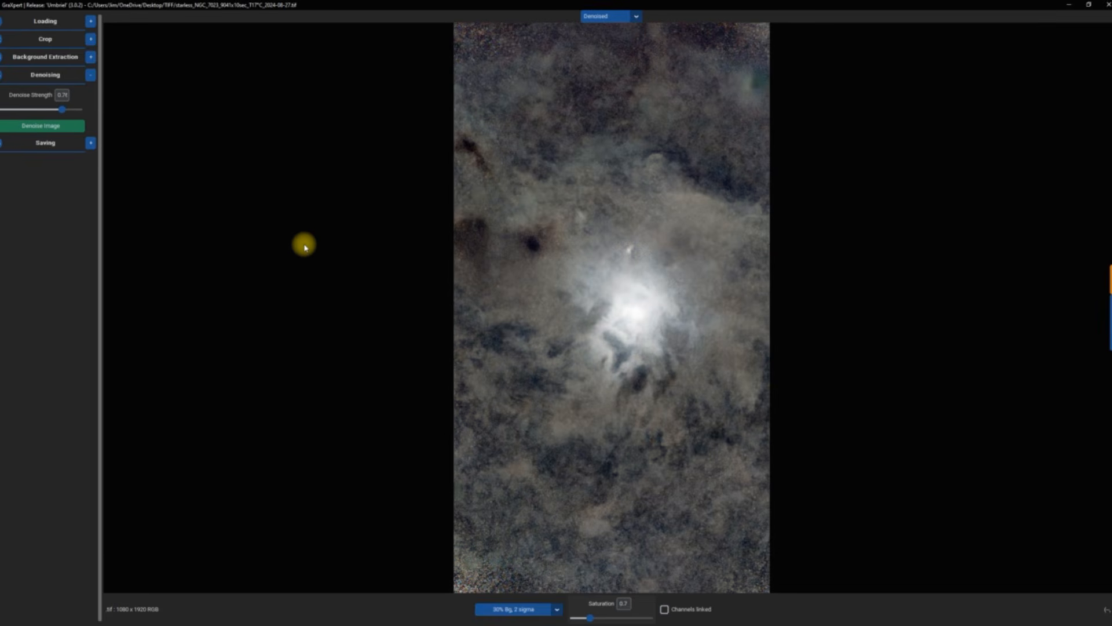
Step: Save the processed image as a 32 bit Tiff with the _GraXpert suffix in the TIFF folder and close GraXpert
click(90, 142)
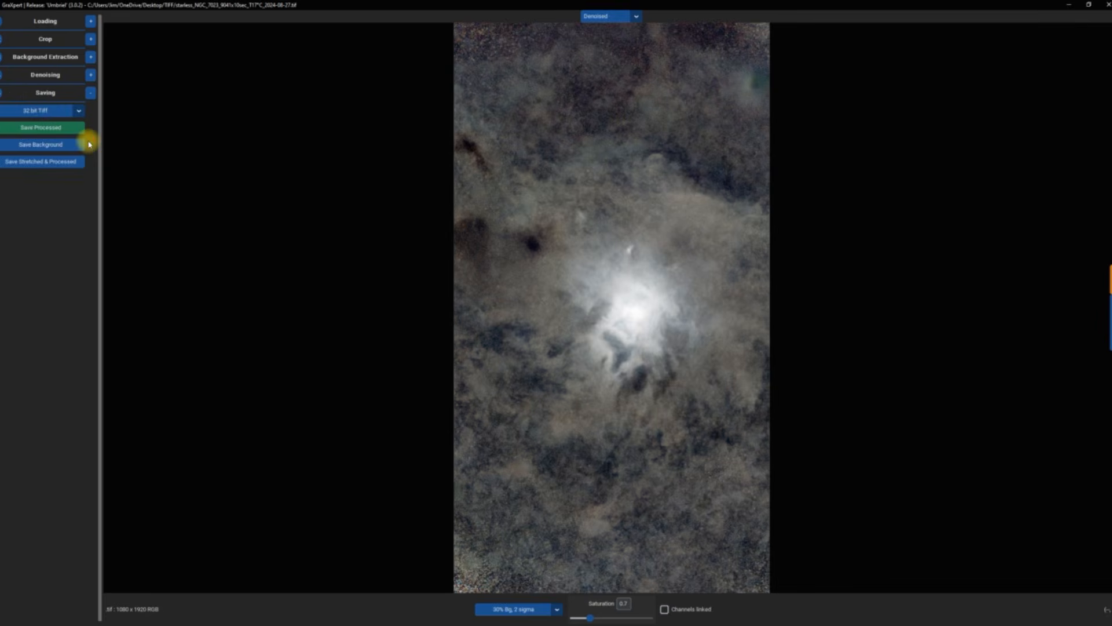
click(32, 126)
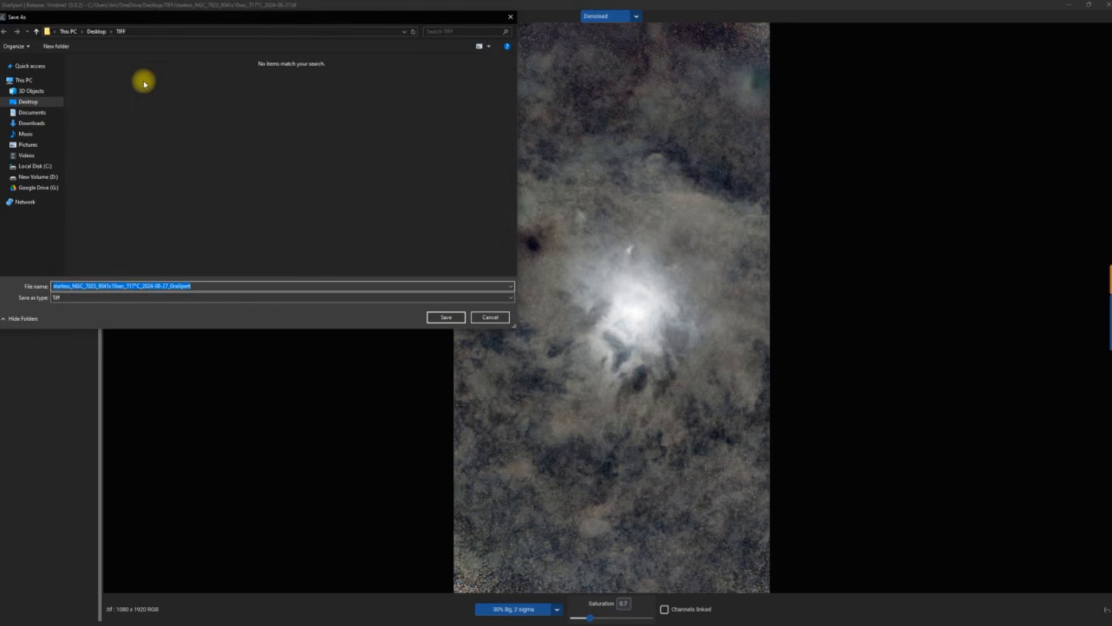
click(444, 318)
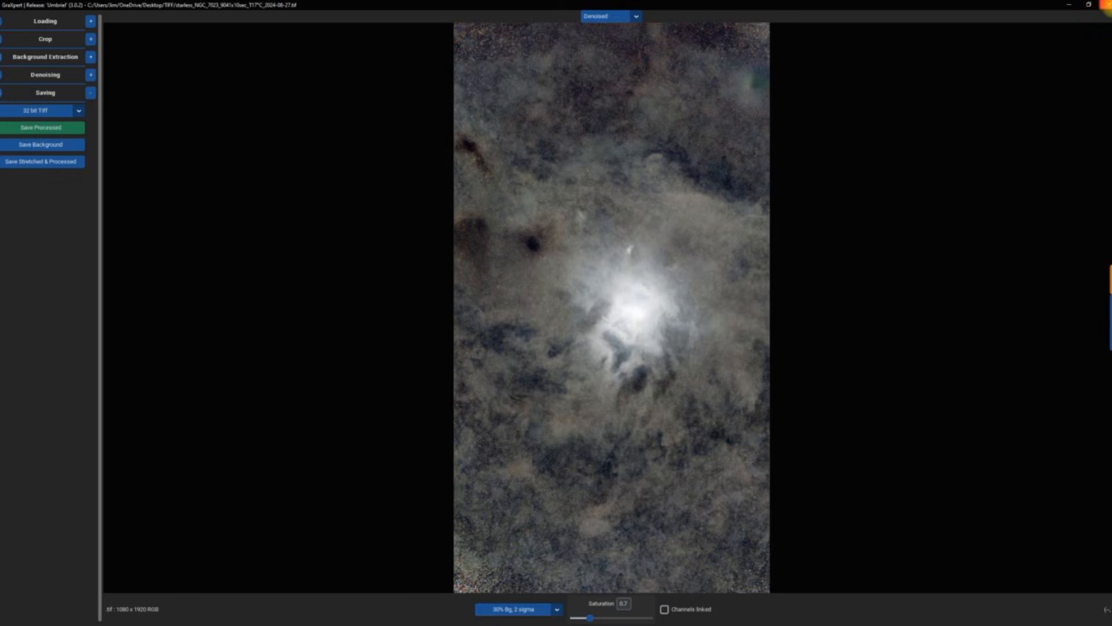
click(1105, 5)
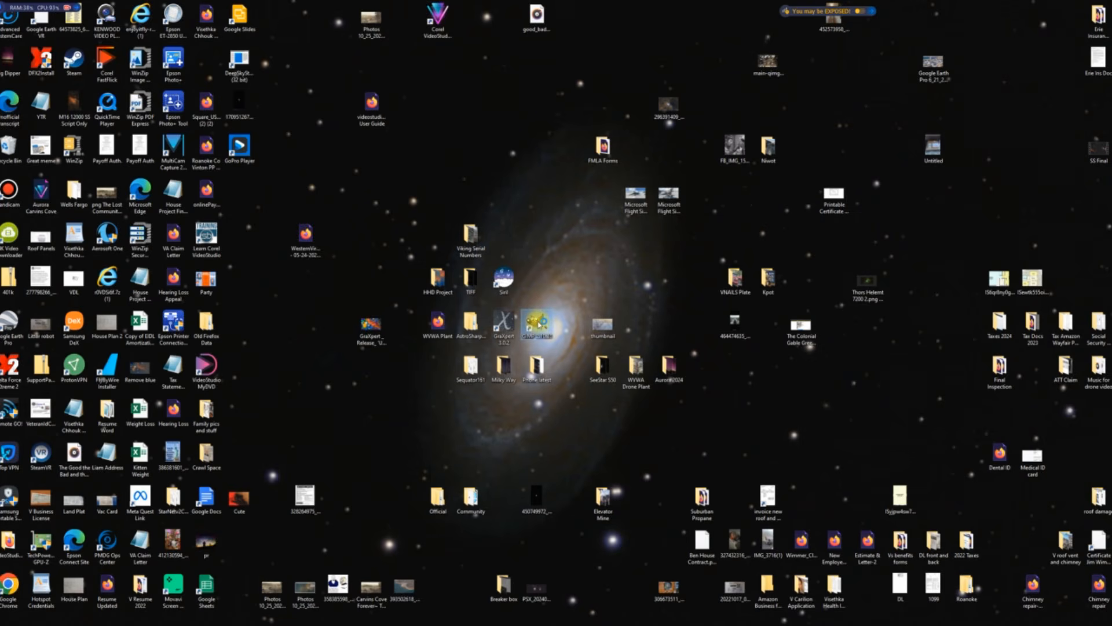
Step: Switch to GIMP and open the starless GraXpert TIFF from the TIFF folder on the Desktop
click(540, 322)
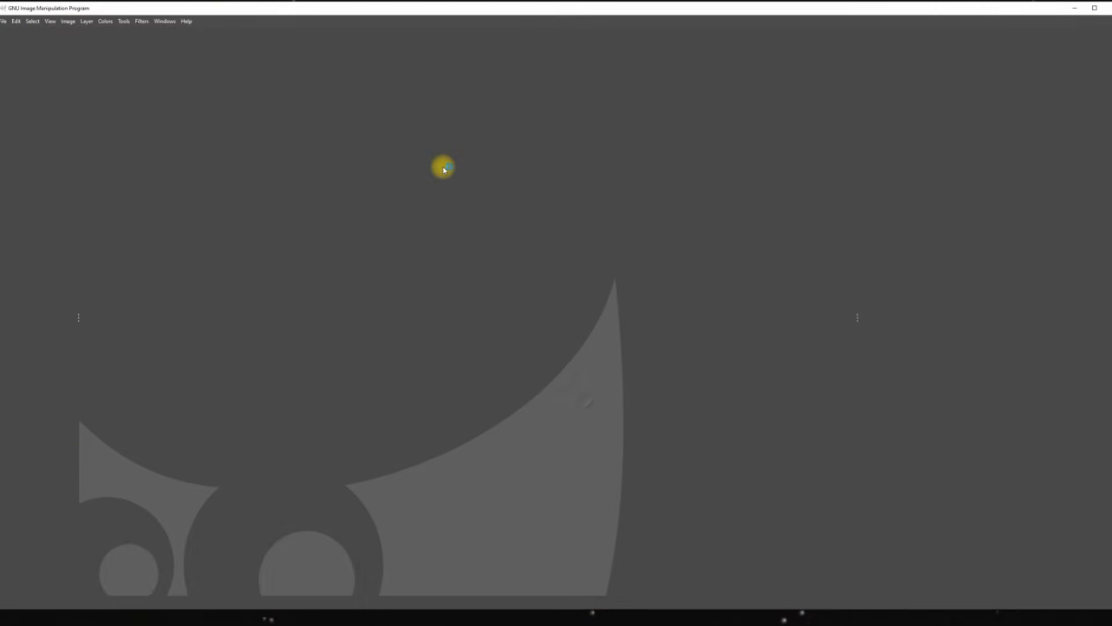
click(4, 22)
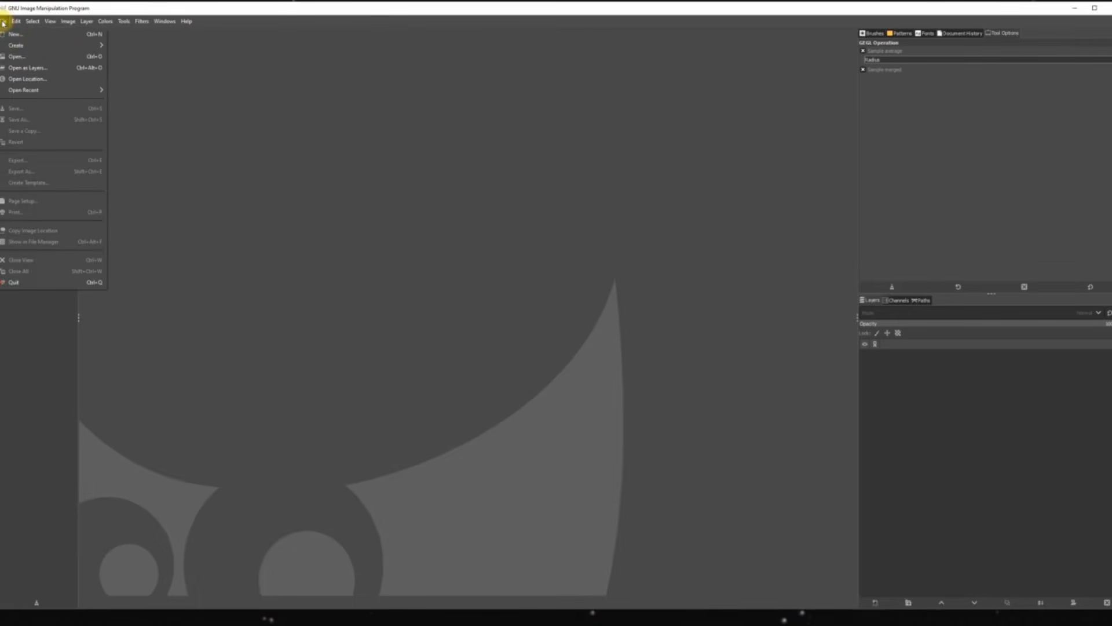
click(20, 56)
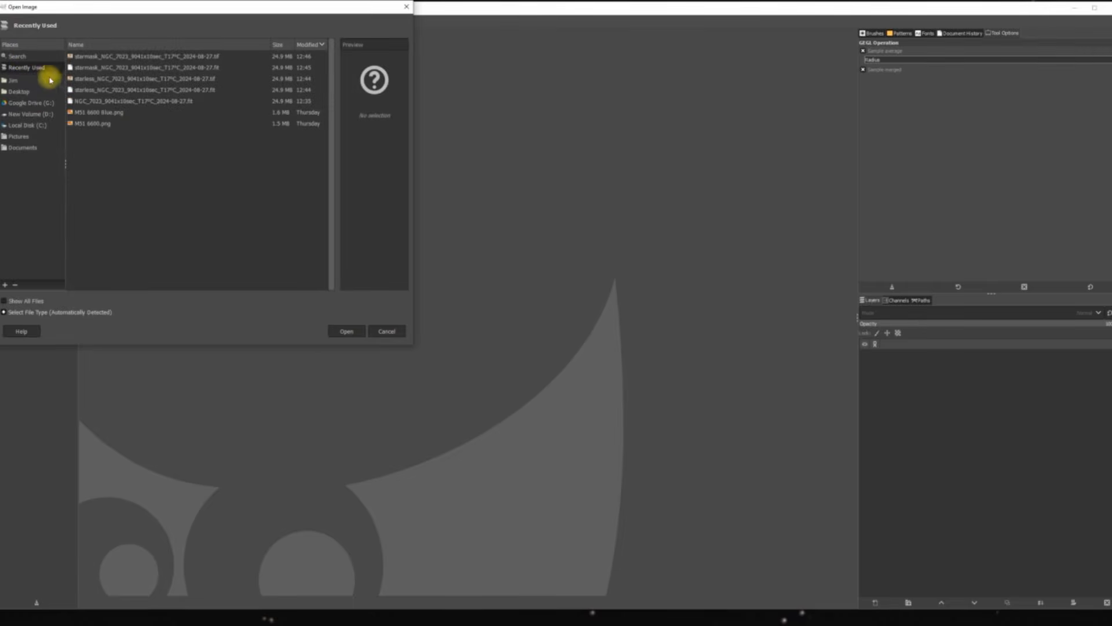
click(11, 92)
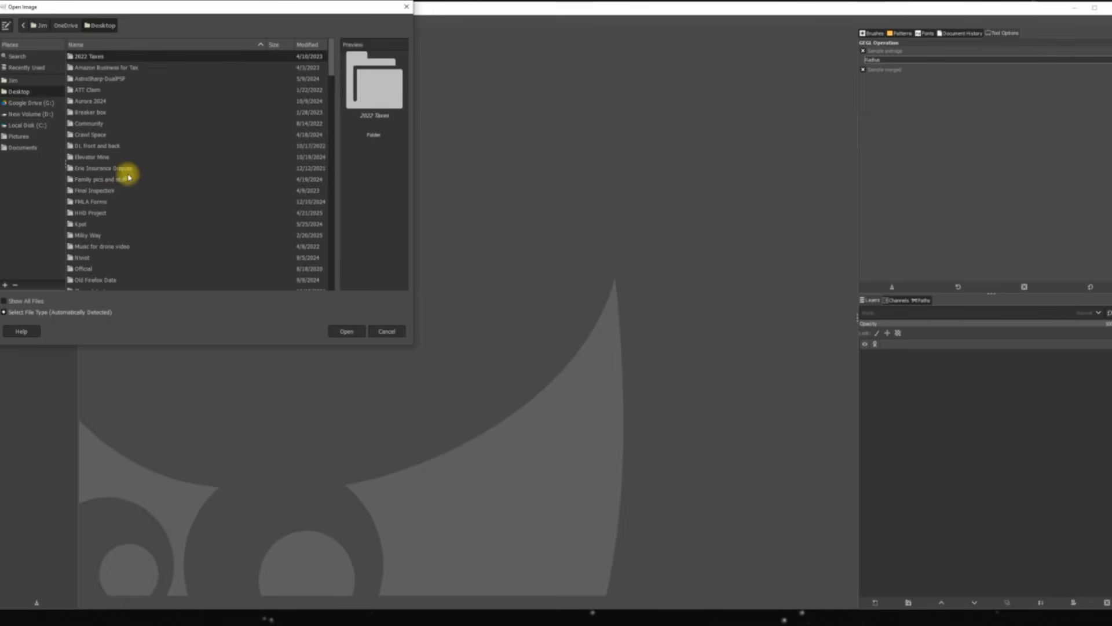
scroll(119, 193, down, 2)
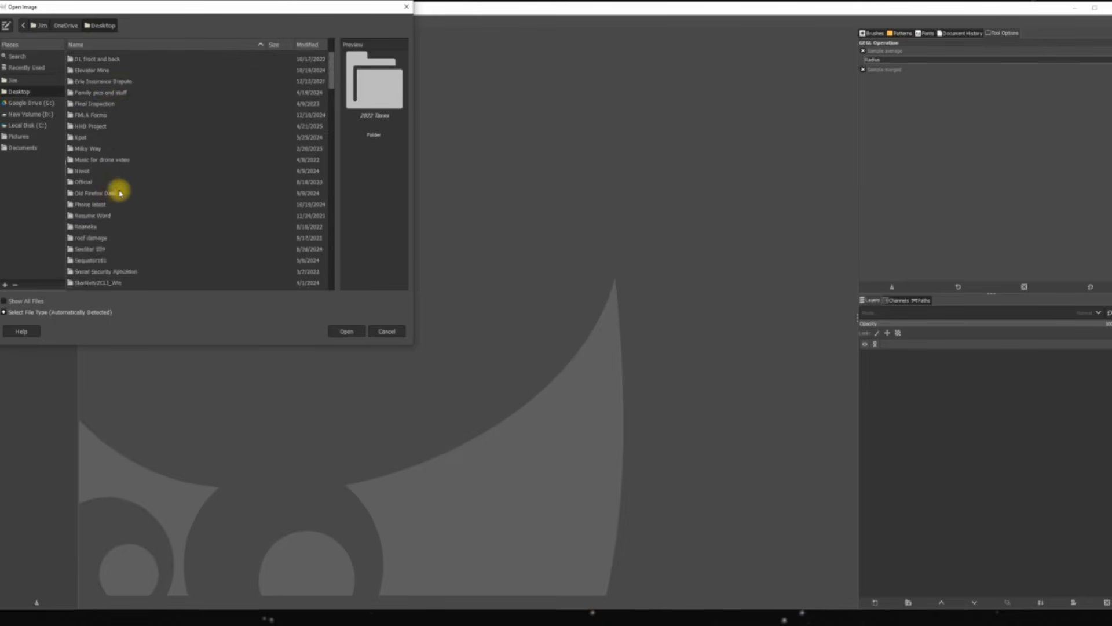
scroll(105, 202, up, 2)
scroll(106, 202, down, 10)
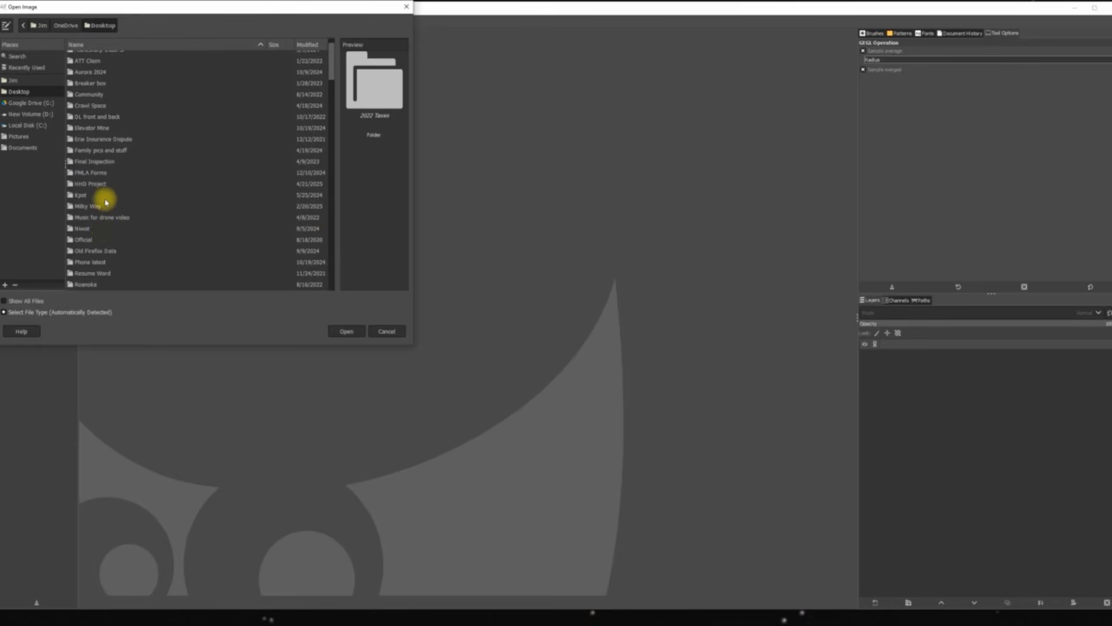
double_click(73, 279)
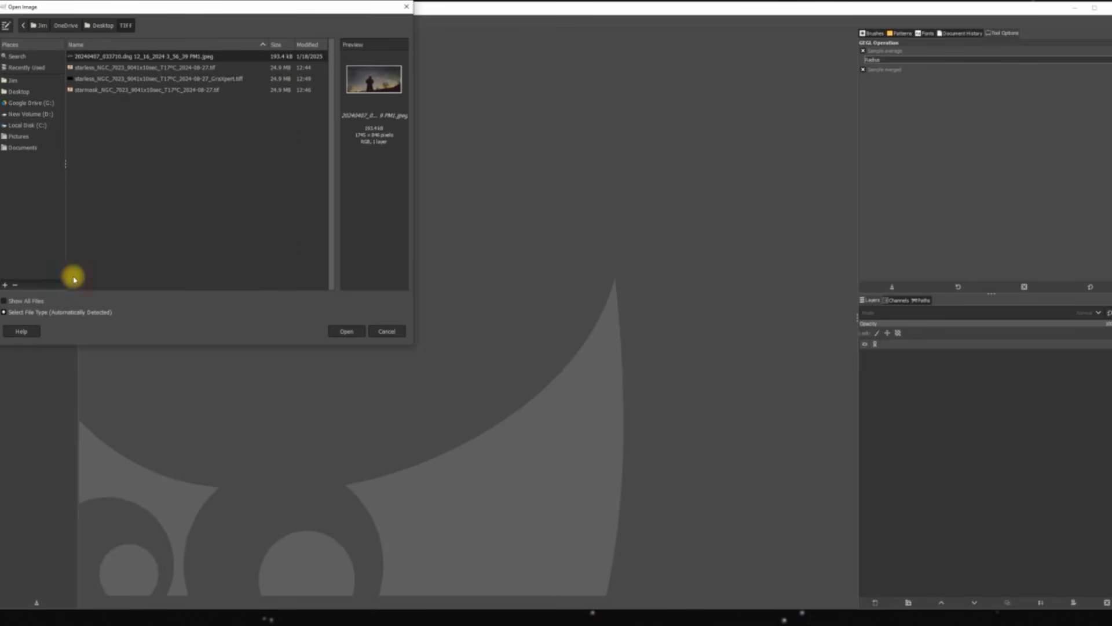
double_click(226, 80)
double_click(226, 81)
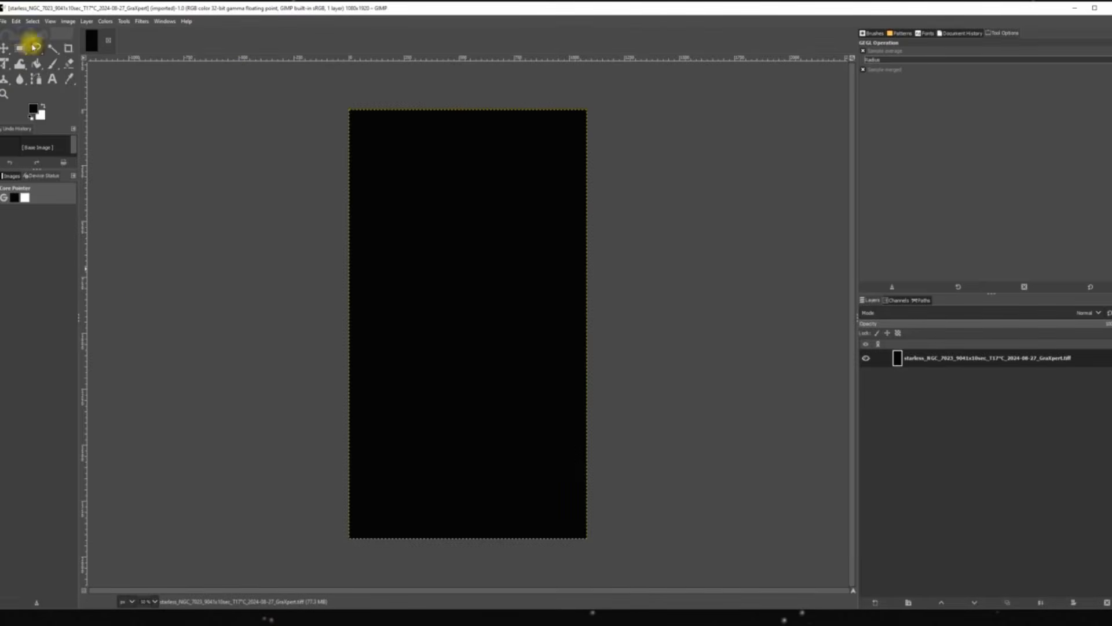
Step: Start exporting the starless GraXpert image with Flexible Image Transport System (.fit) as the file type
click(3, 22)
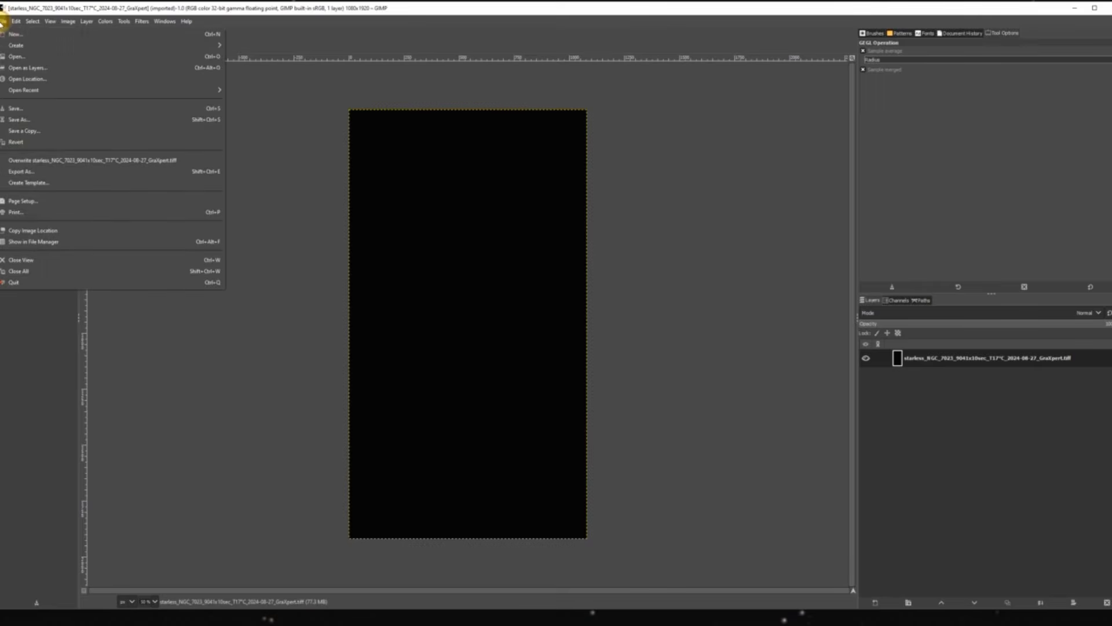
click(38, 175)
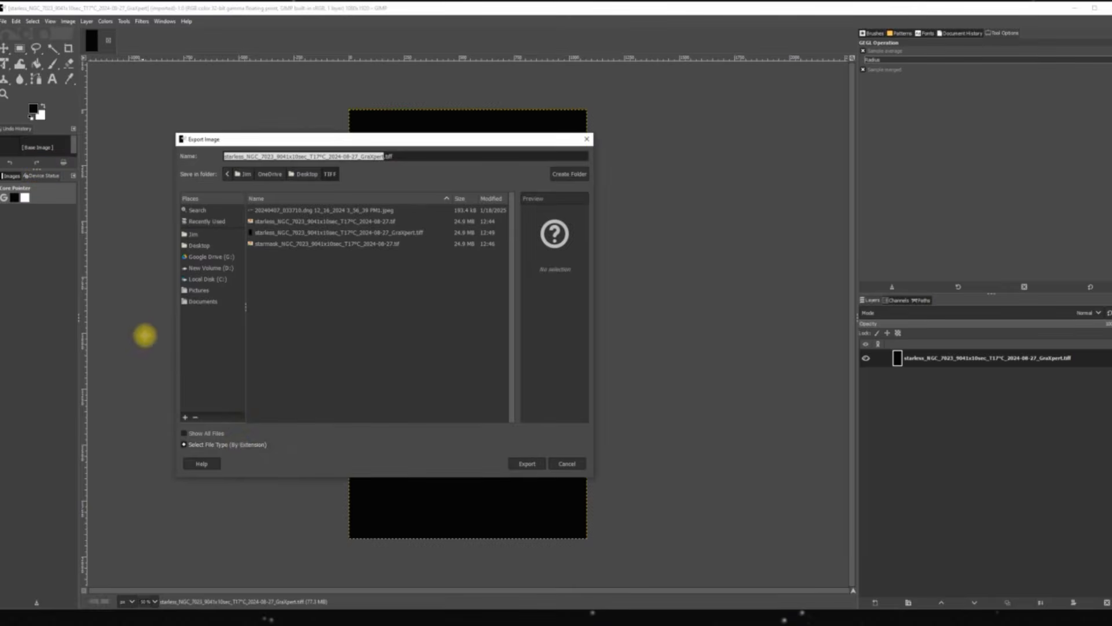
double_click(237, 445)
scroll(253, 414, down, 4)
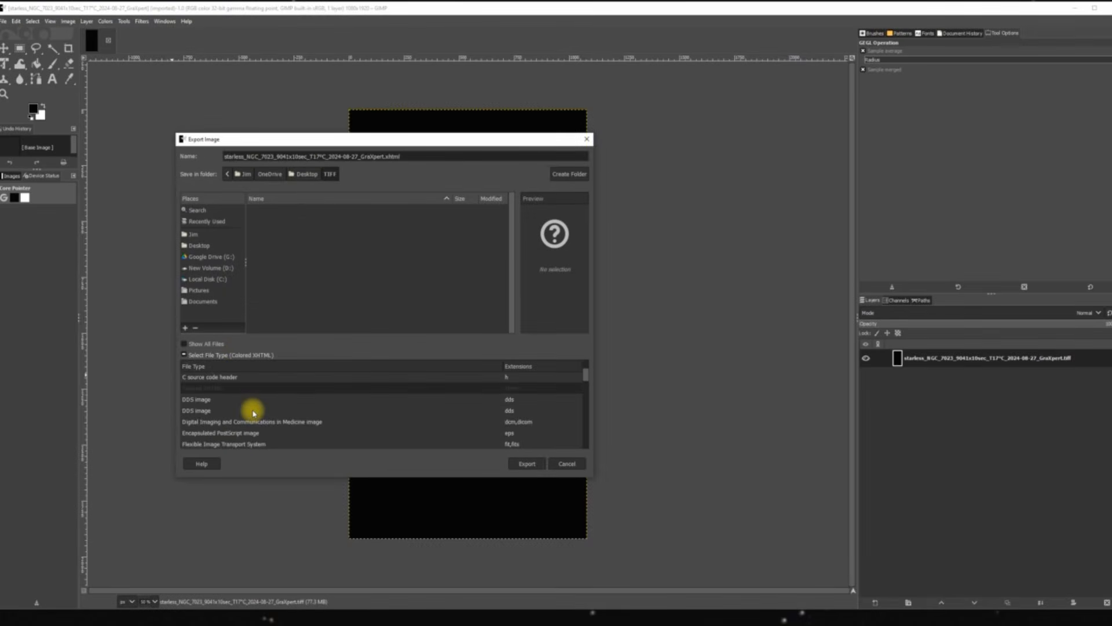
click(246, 445)
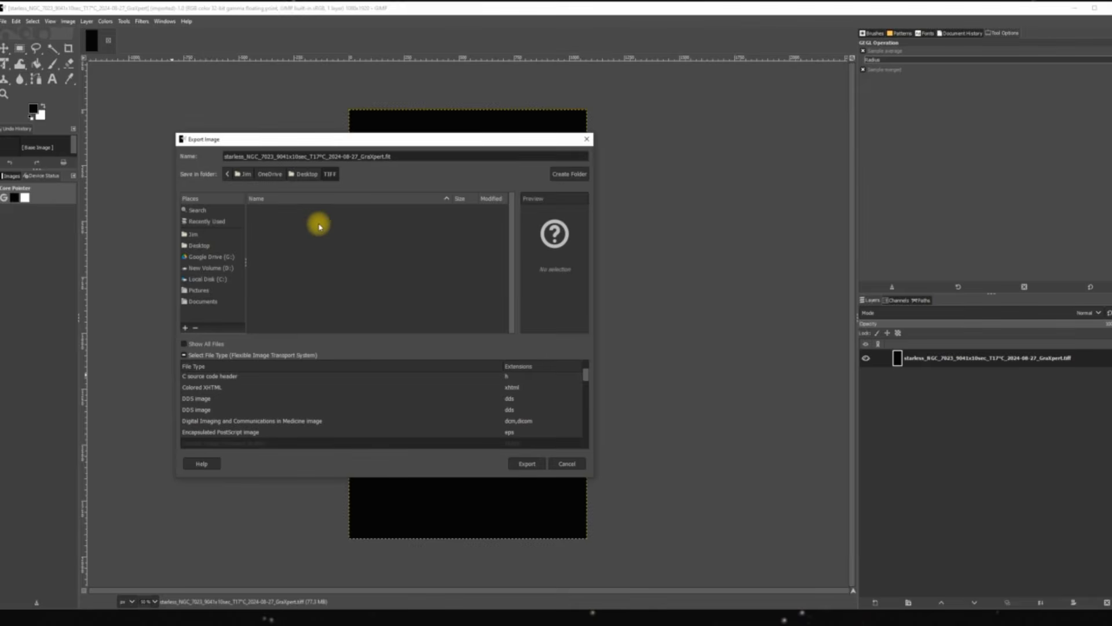
Step: Export the starless .fit file into the Siril Stacking Process File folder on New Volume (D:)
click(213, 269)
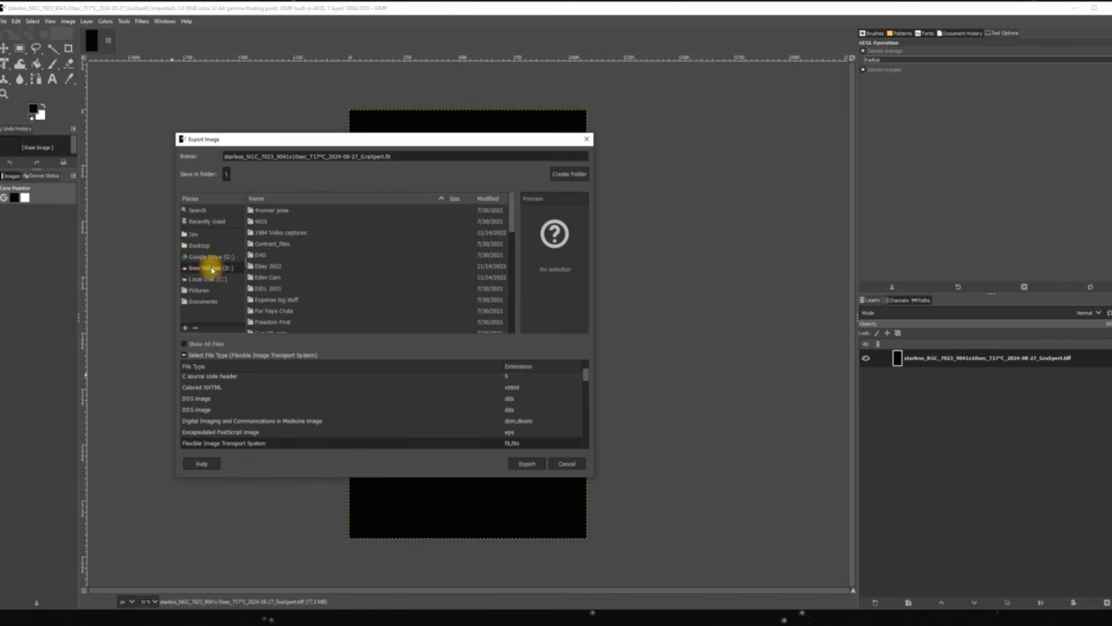
scroll(304, 277, down, 3)
scroll(305, 279, down, 3)
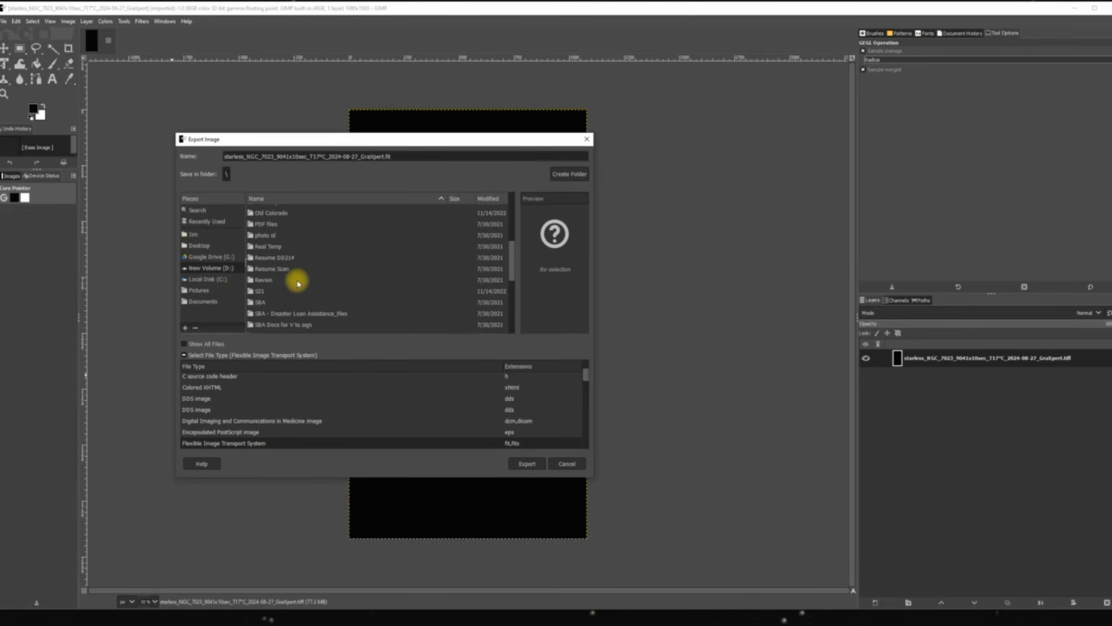
scroll(298, 283, down, 1)
scroll(299, 283, up, 1)
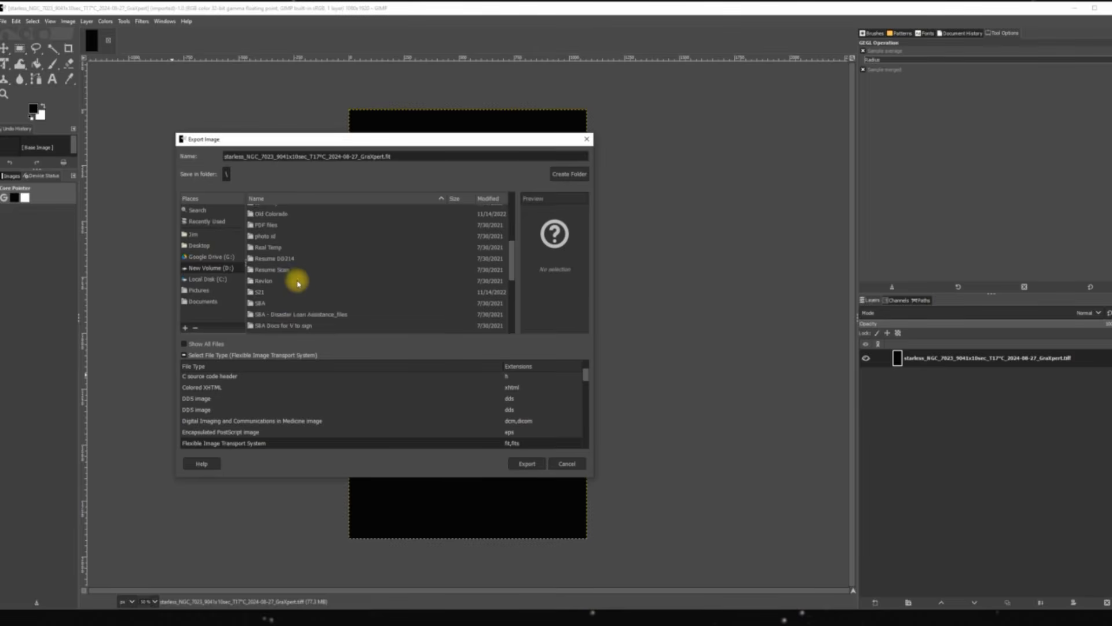
scroll(299, 281, down, 1)
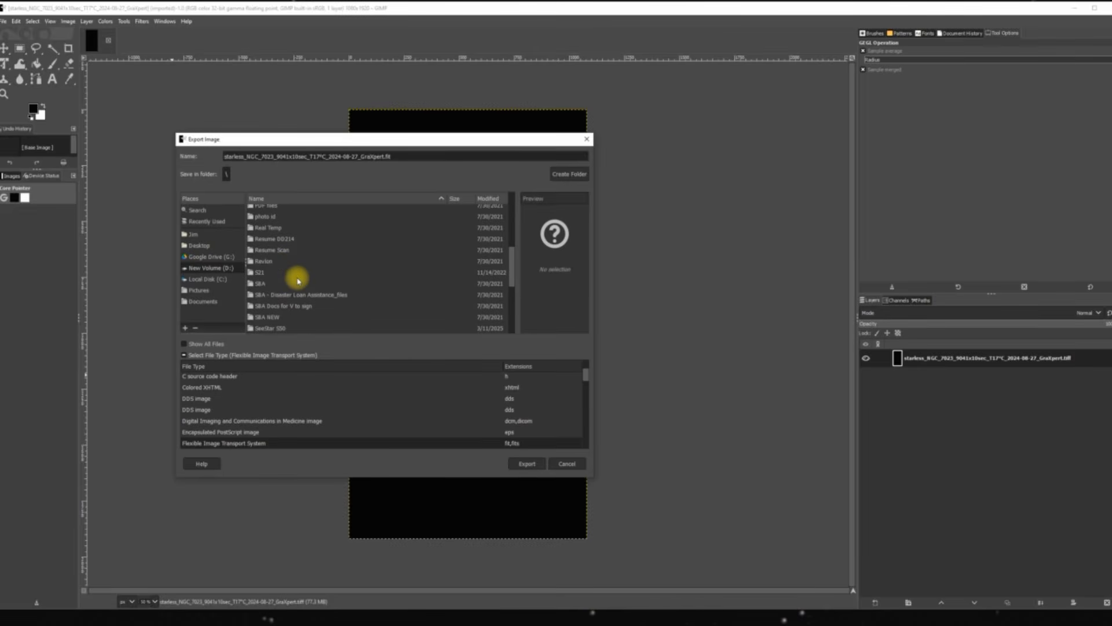
scroll(299, 281, down, 1)
click(298, 312)
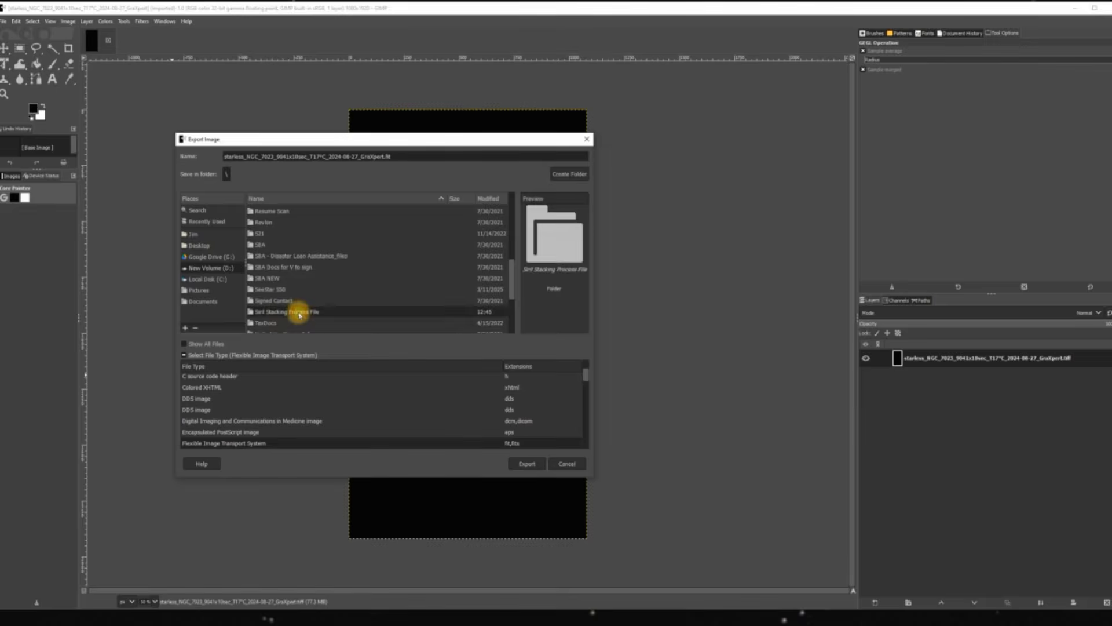
double_click(298, 312)
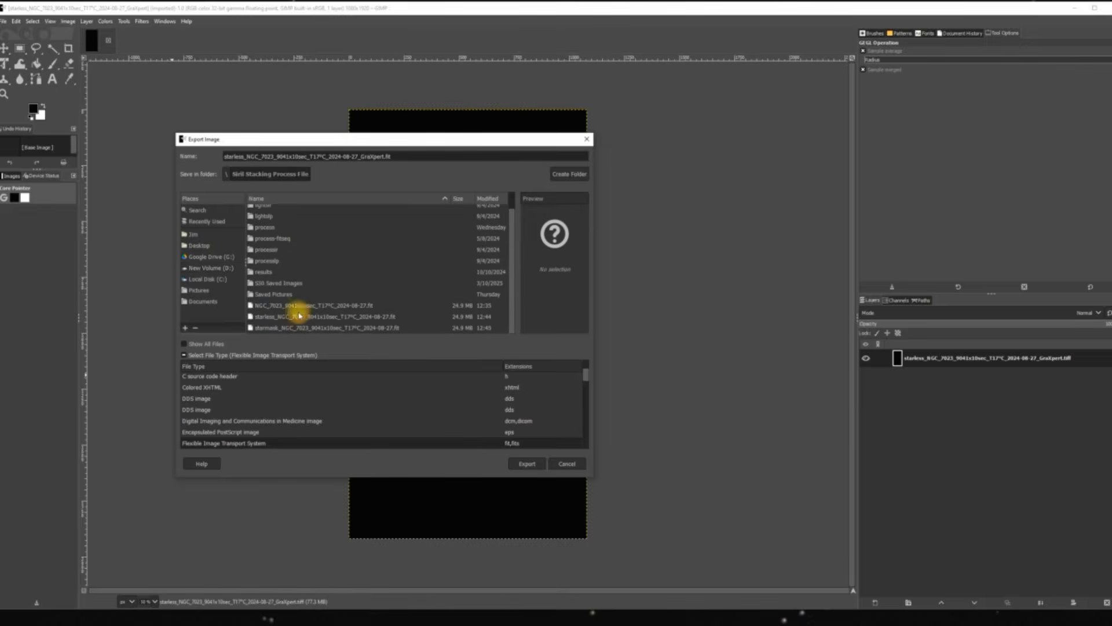
click(526, 464)
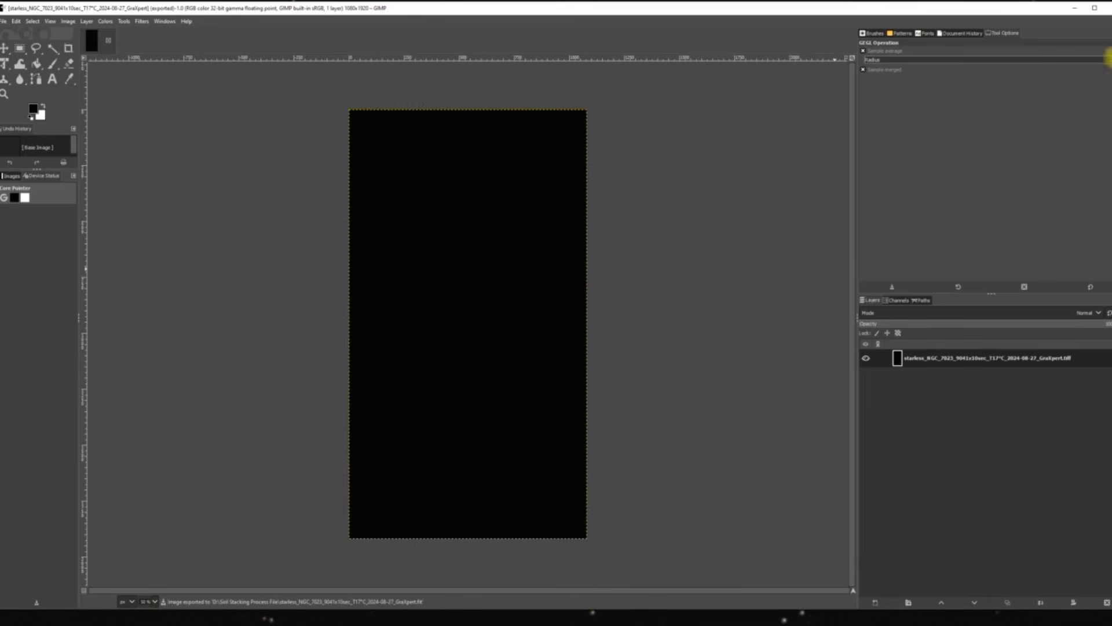
Step: Close GIMP, switch to Siril and open the starless NGC 7023 _GraXpert.fit file from the Siril Stacking Process File folder
click(1108, 8)
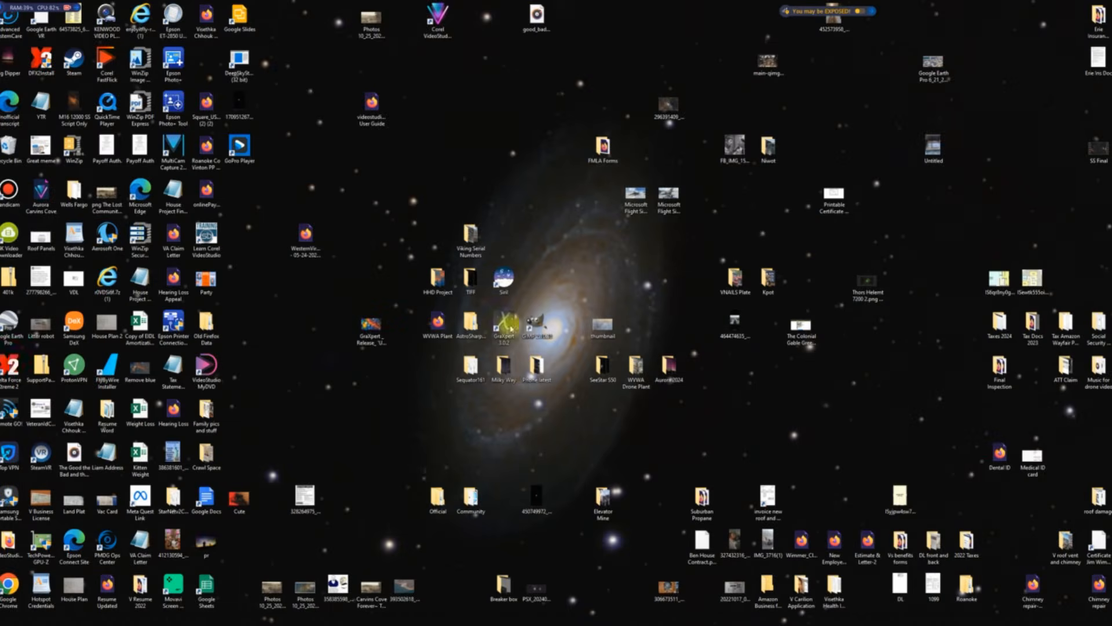
mouse_move(412, 616)
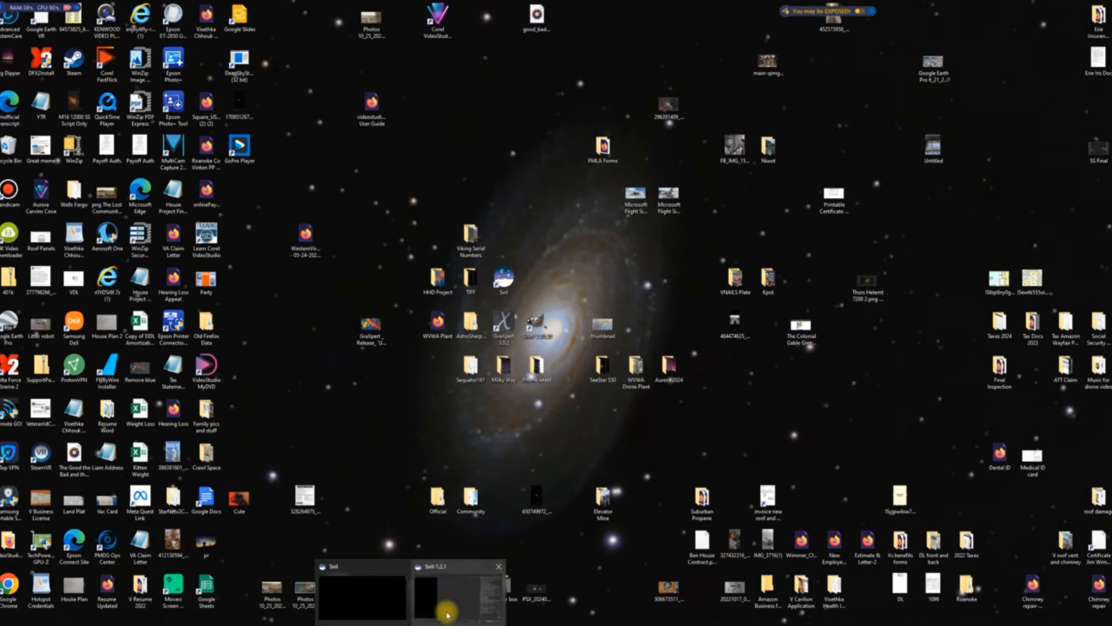
click(447, 610)
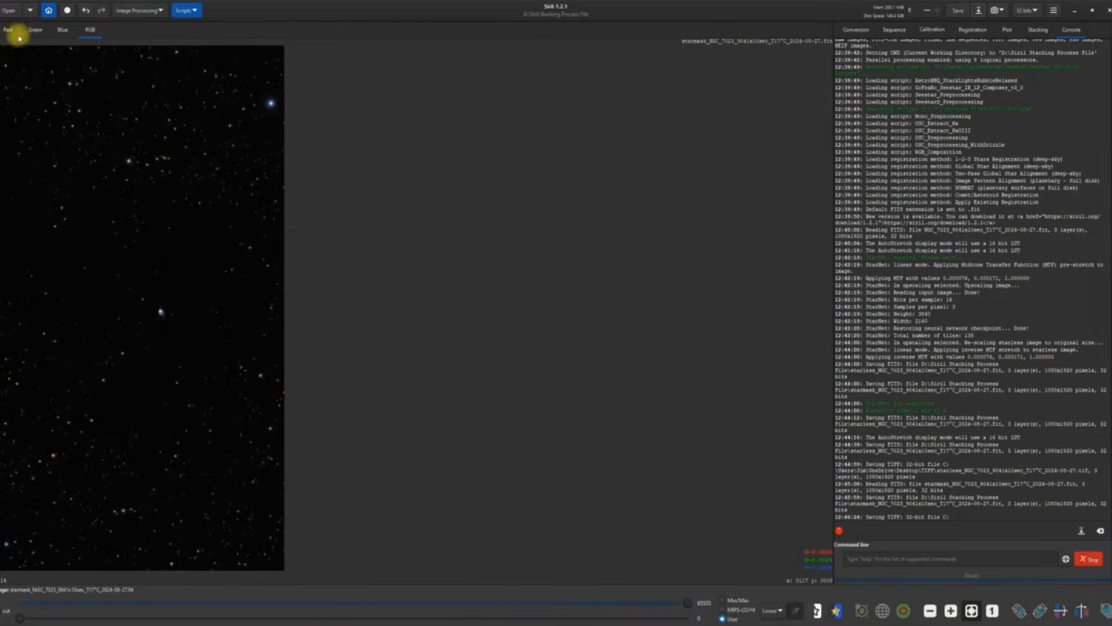
click(8, 12)
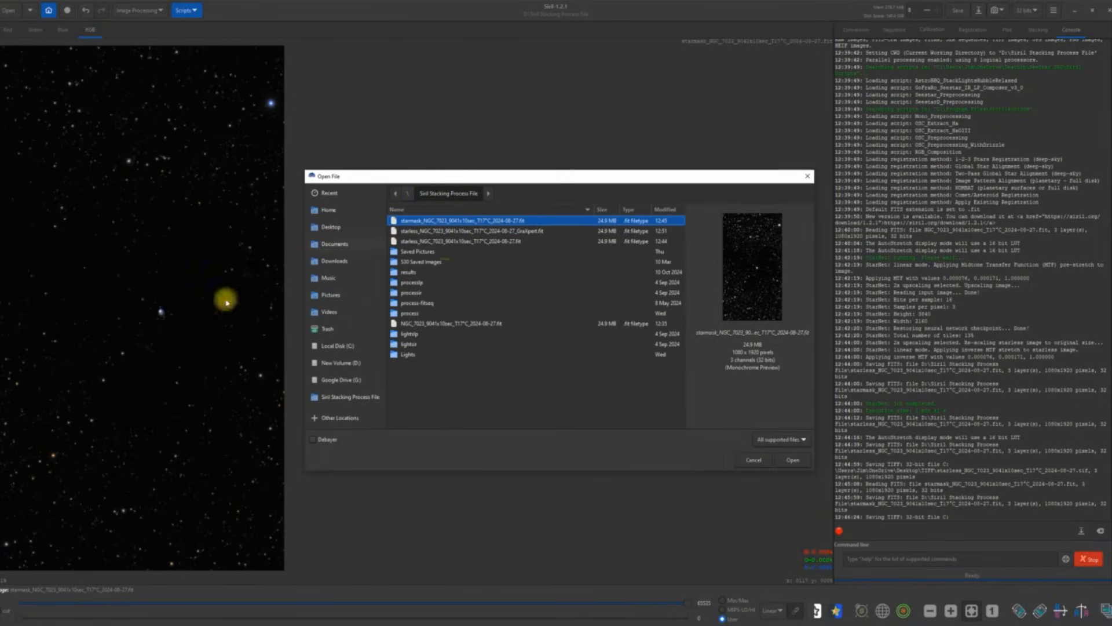
double_click(526, 232)
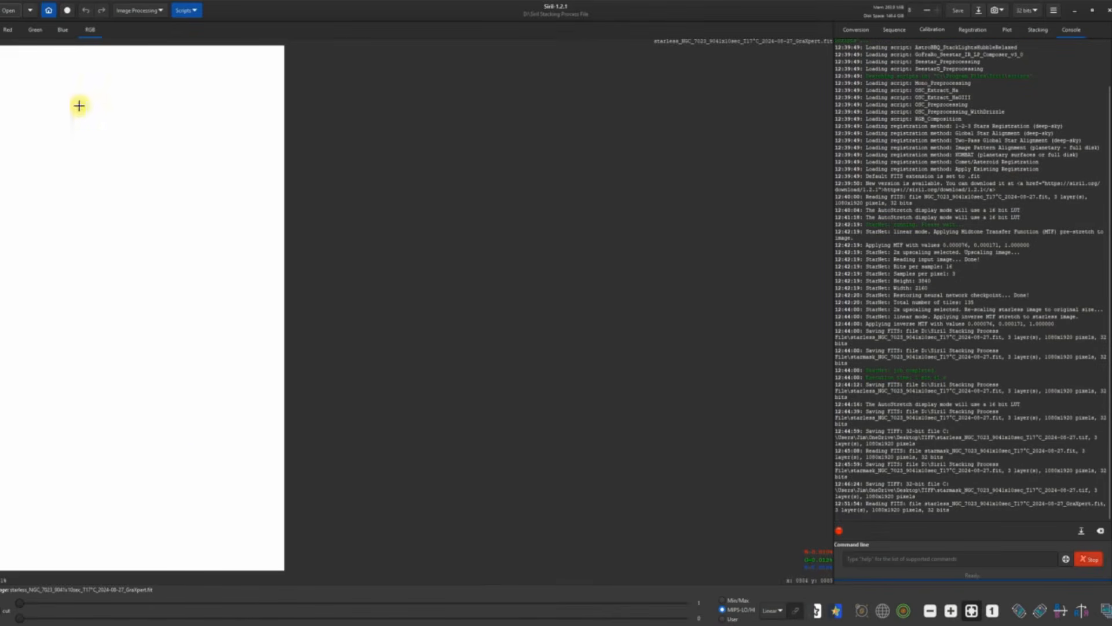
Step: Open the Generalised Hyperbolic Stretch Transformations for the starless image and choose Generalised hyperbolic transform as the stretch type
click(165, 13)
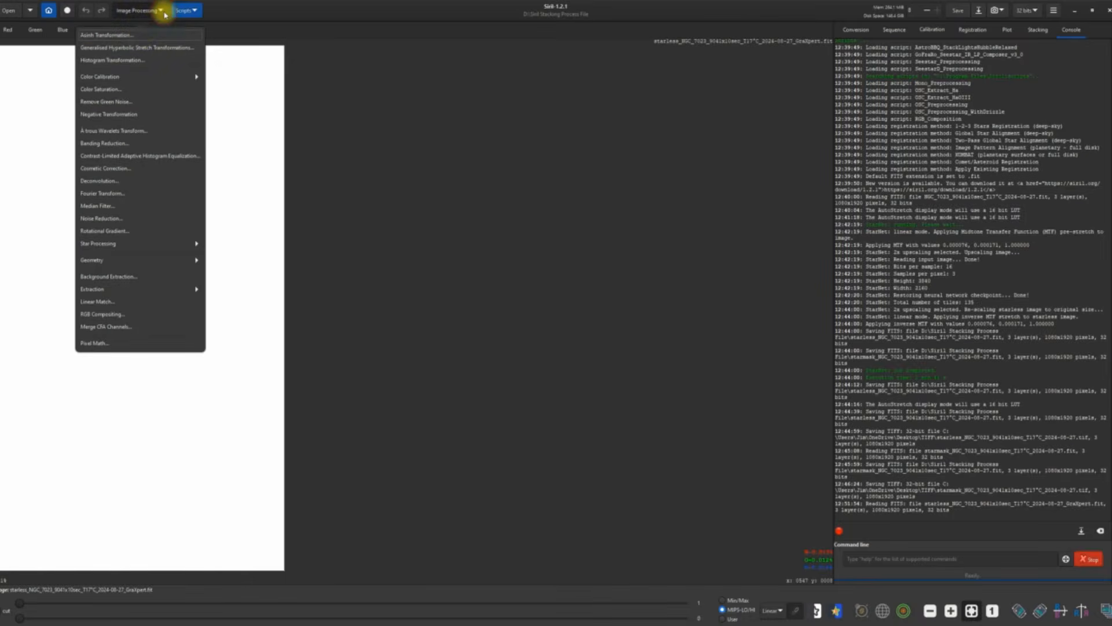
click(142, 49)
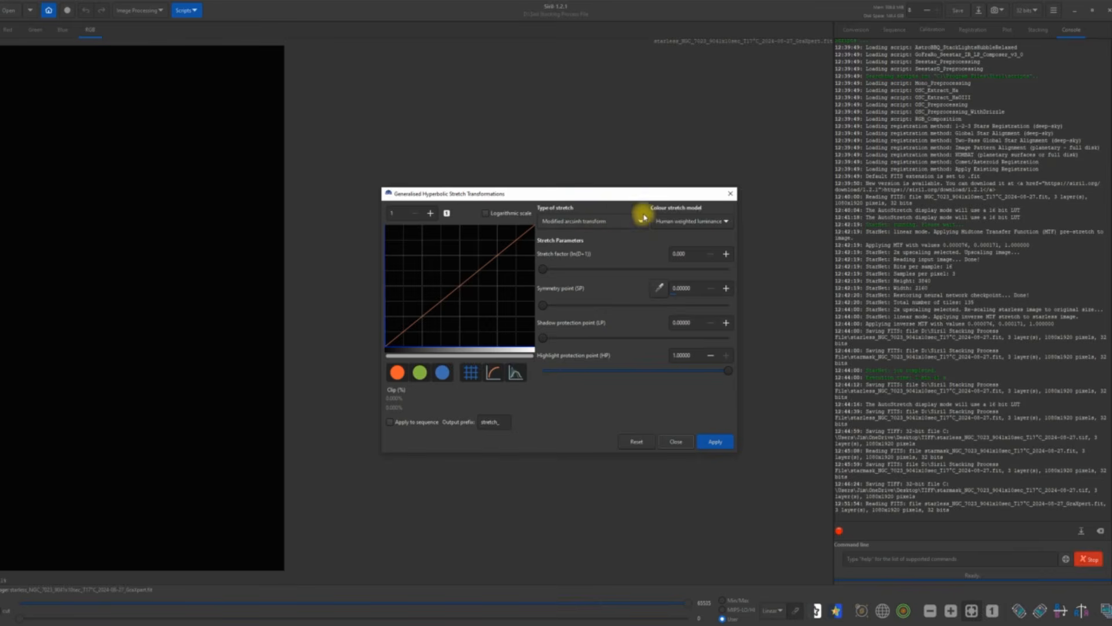
click(642, 222)
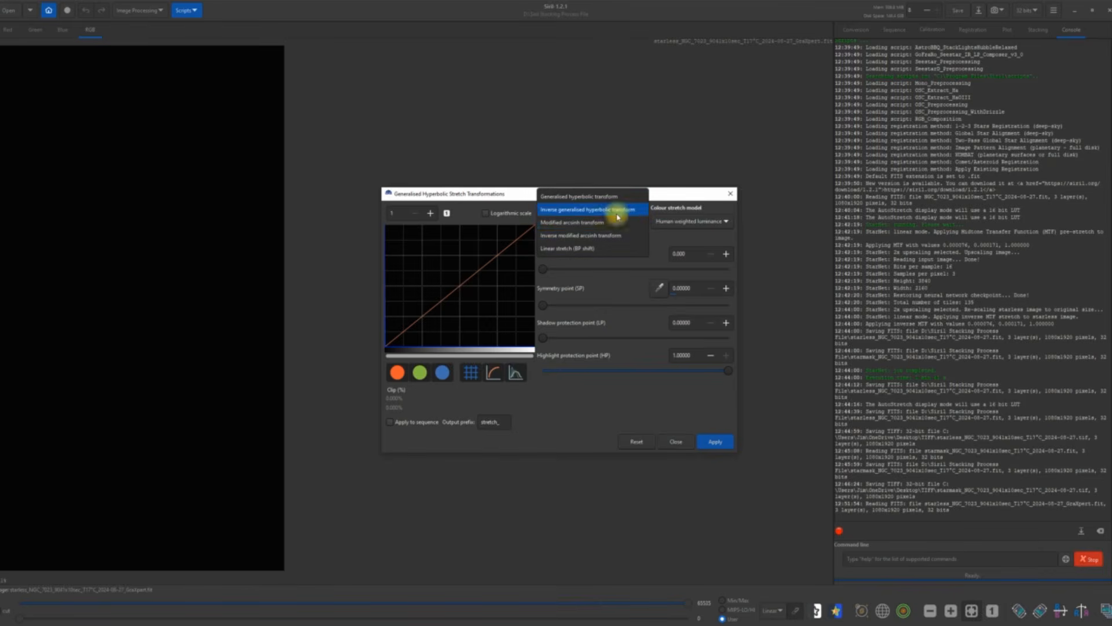
click(609, 197)
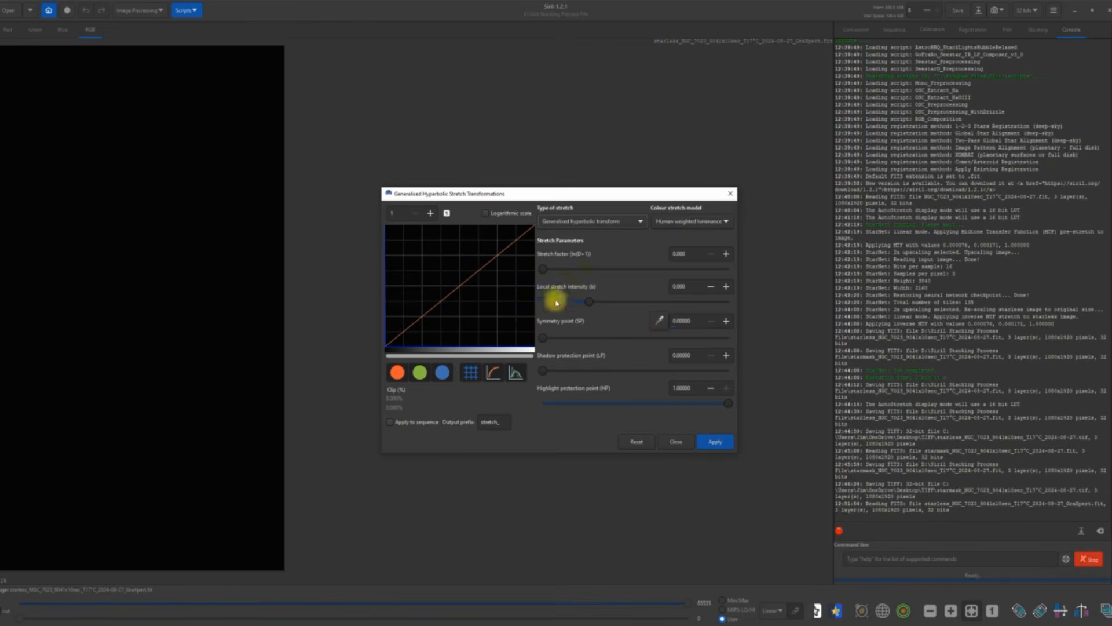
Step: Apply two successive stretches to the starless image, raising the stretch factor to about 2.6 for the second one
drag(545, 276, 578, 276)
click(720, 441)
drag(545, 276, 595, 266)
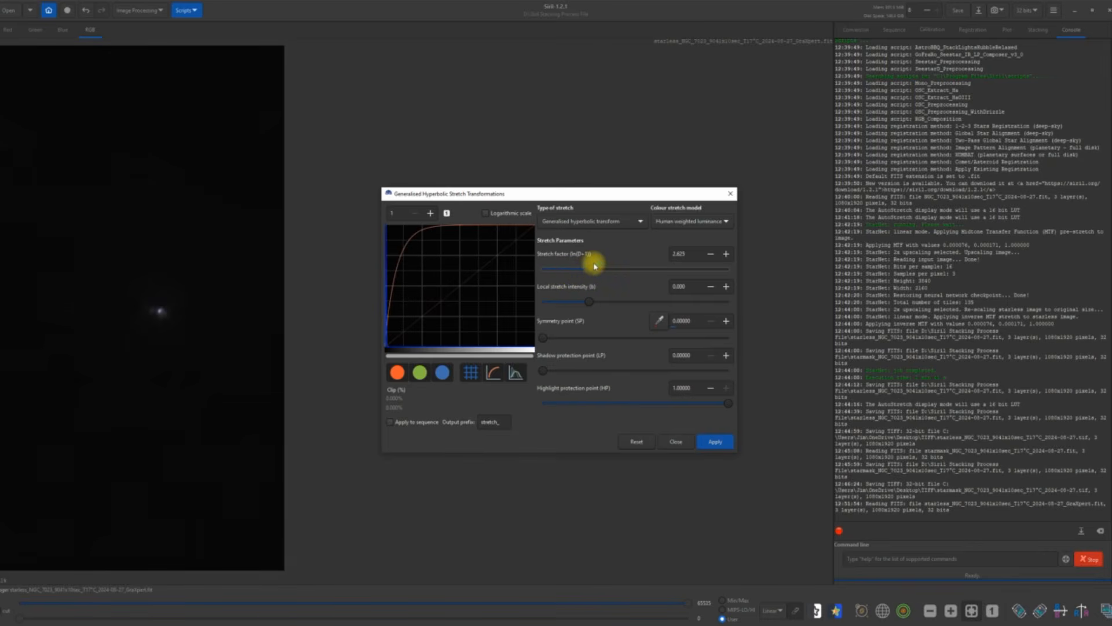
click(709, 440)
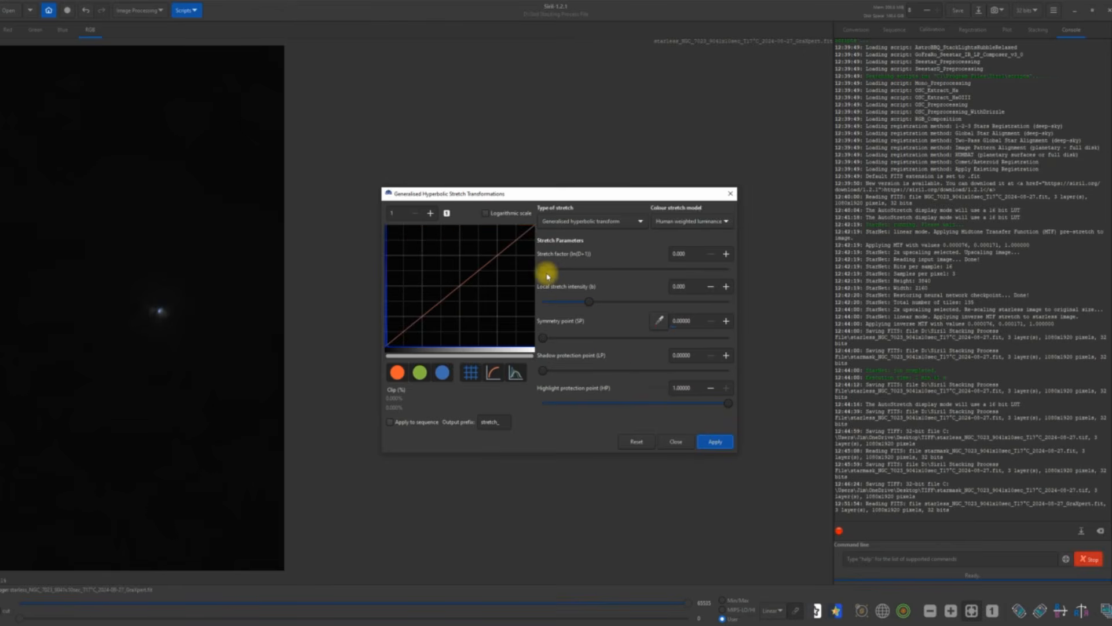
Step: Apply another hyperbolic stretch with the stretch factor at about 2.3
drag(548, 276, 572, 280)
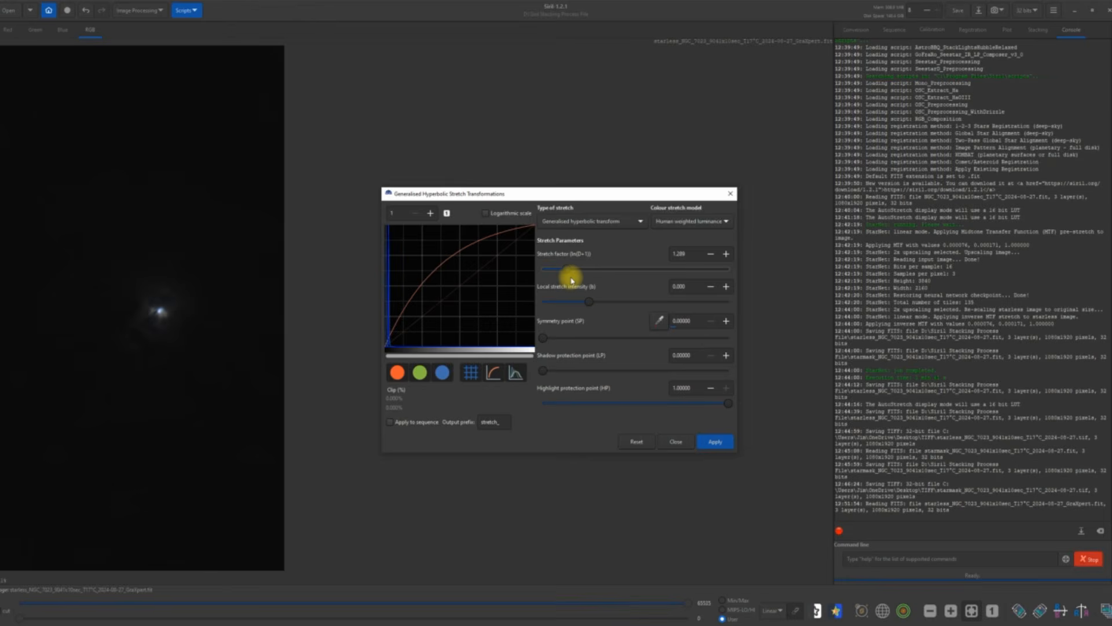
drag(572, 280, 591, 281)
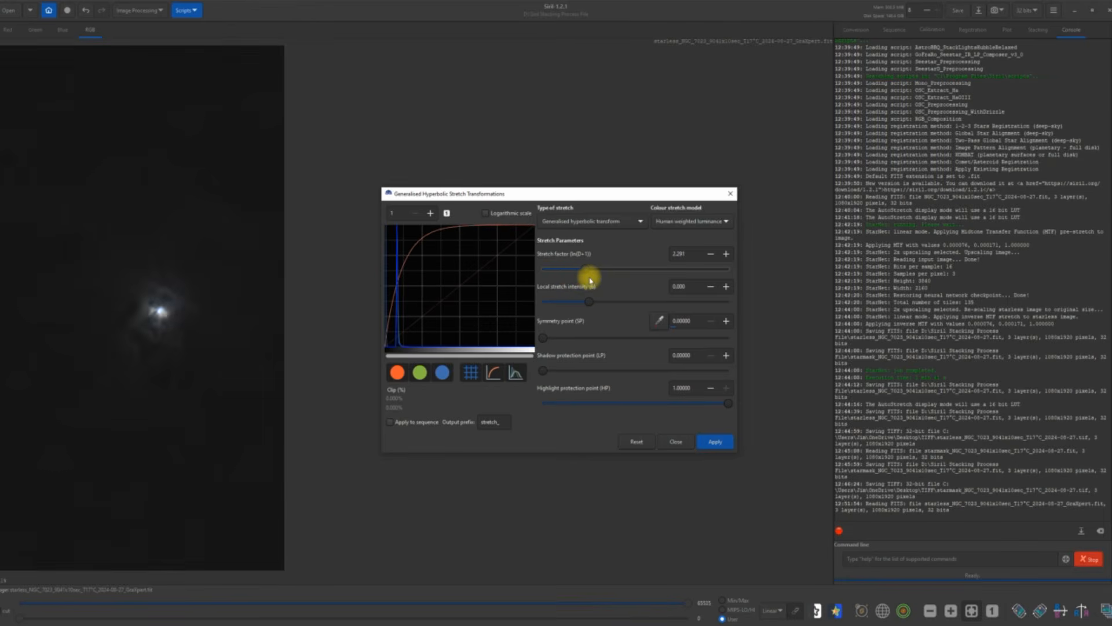
click(716, 442)
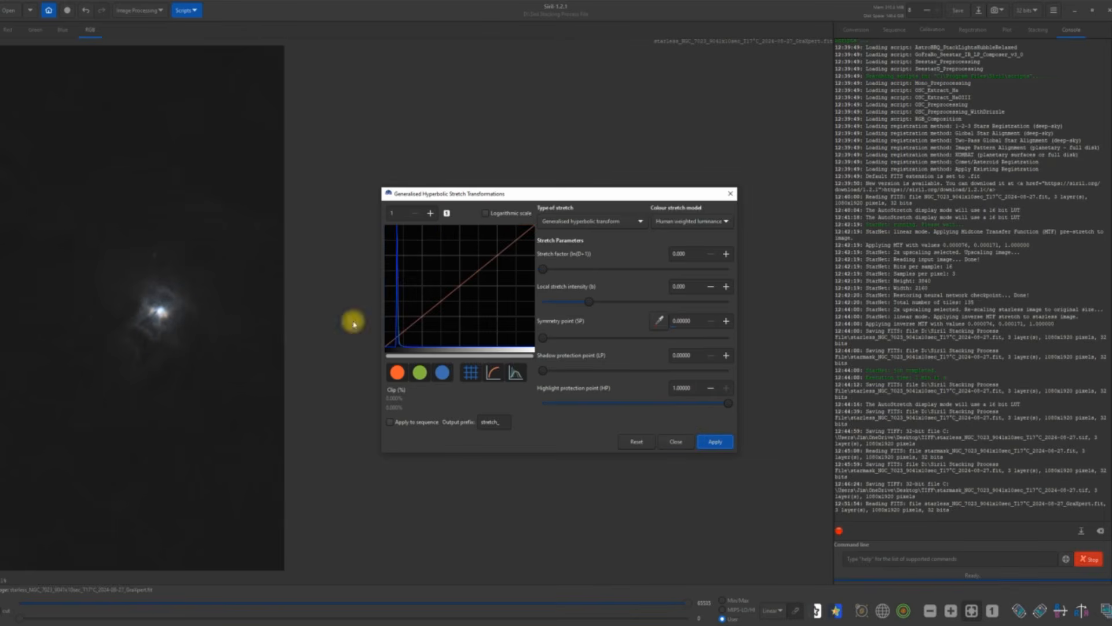
Step: Apply a further, gentler hyperbolic stretch with the stretch factor at about 1.38
drag(542, 272, 557, 274)
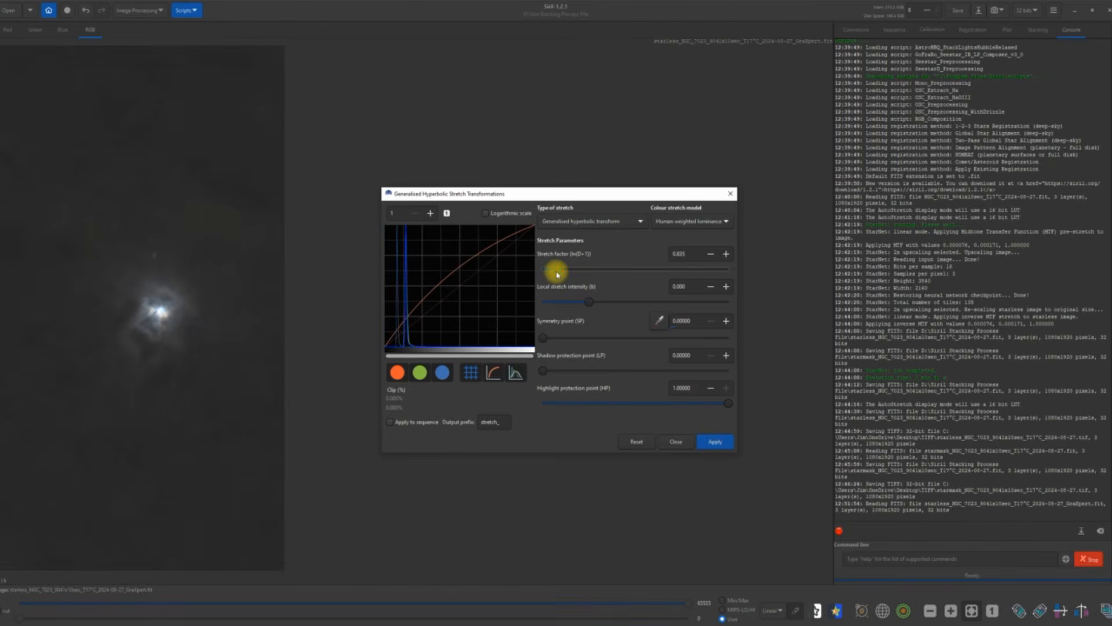
drag(557, 273, 564, 273)
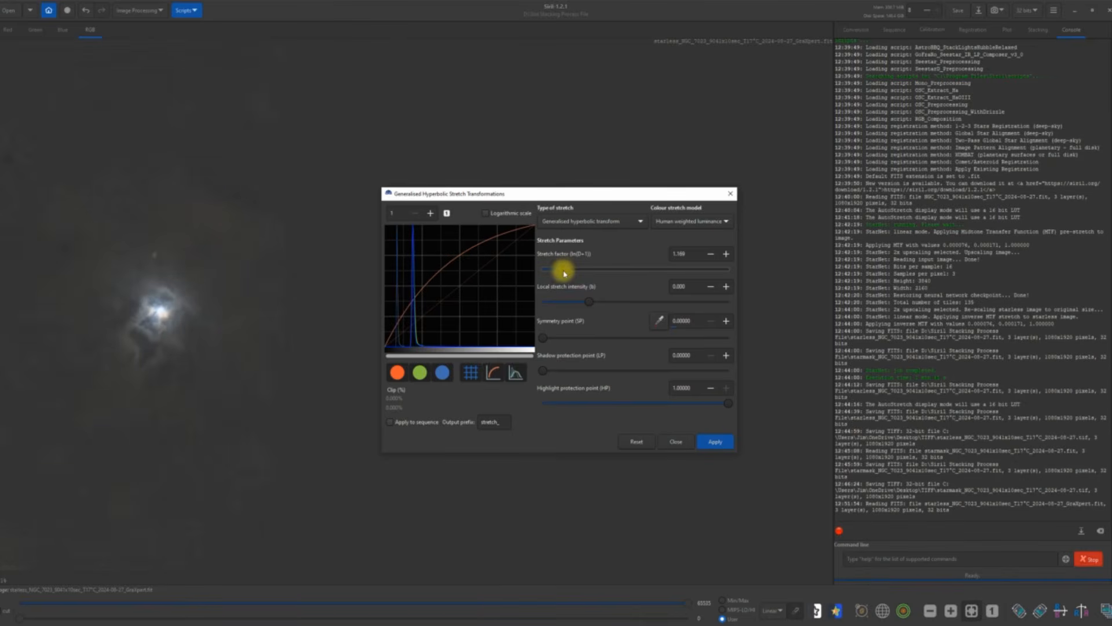
mouse_move(567, 273)
mouse_down()
mouse_move(577, 273)
mouse_move(568, 270)
mouse_up()
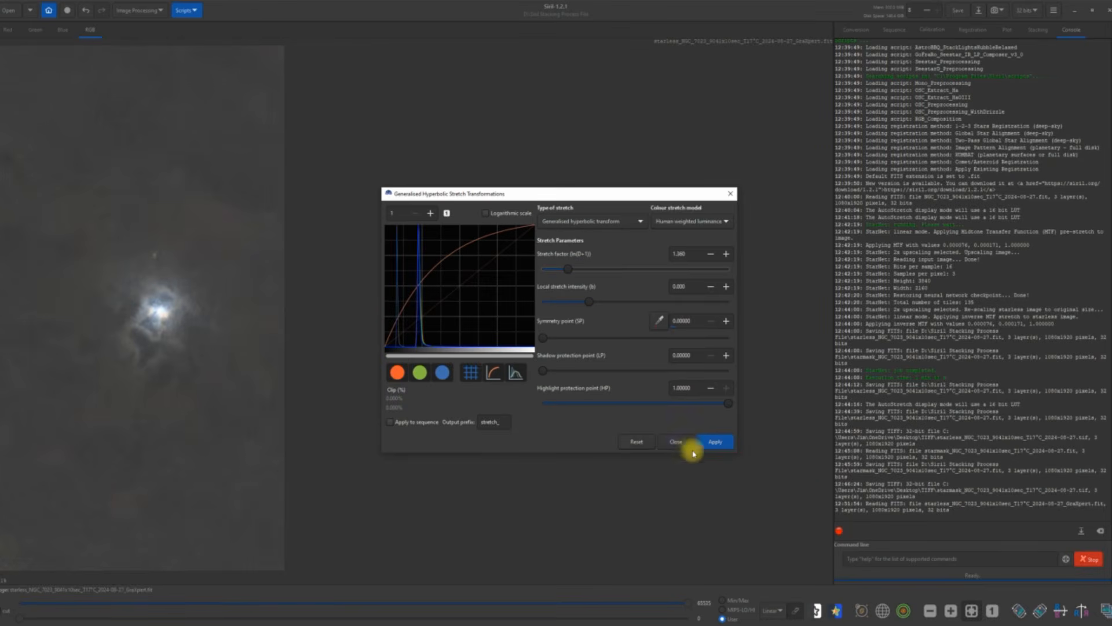
click(717, 442)
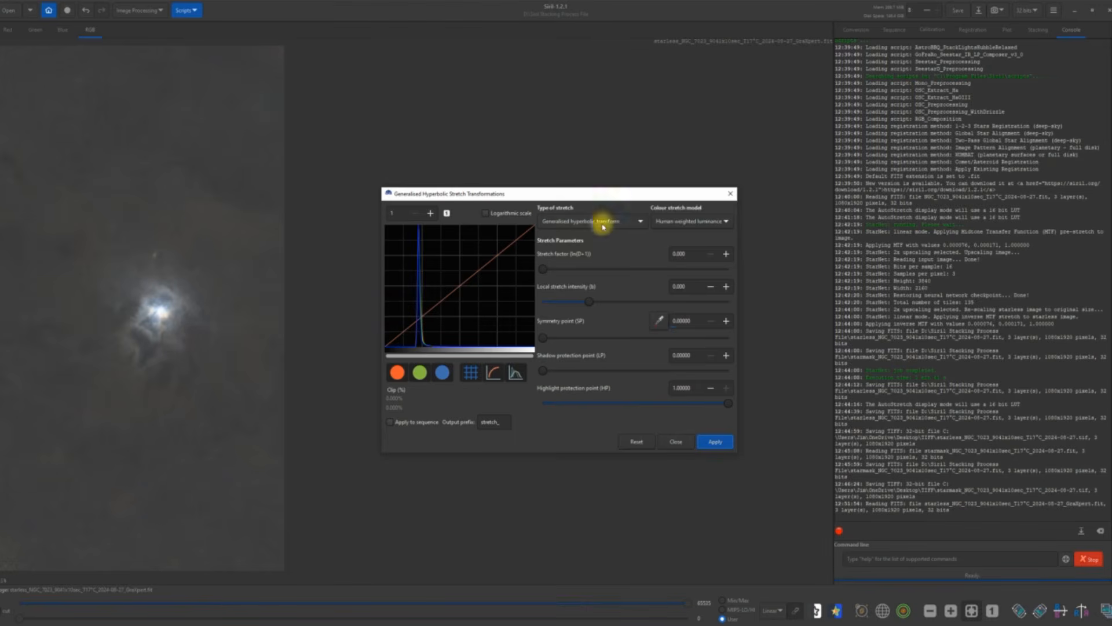
Step: Apply a linear stretch (BP shift) to the starless image with the black point at about 0.19
click(639, 228)
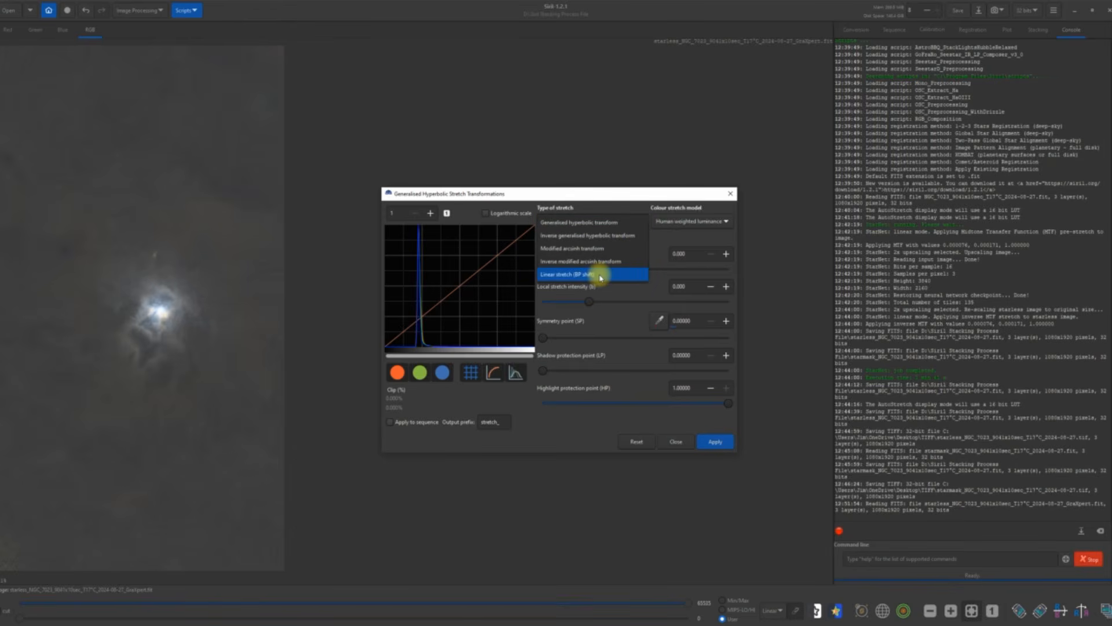
click(600, 278)
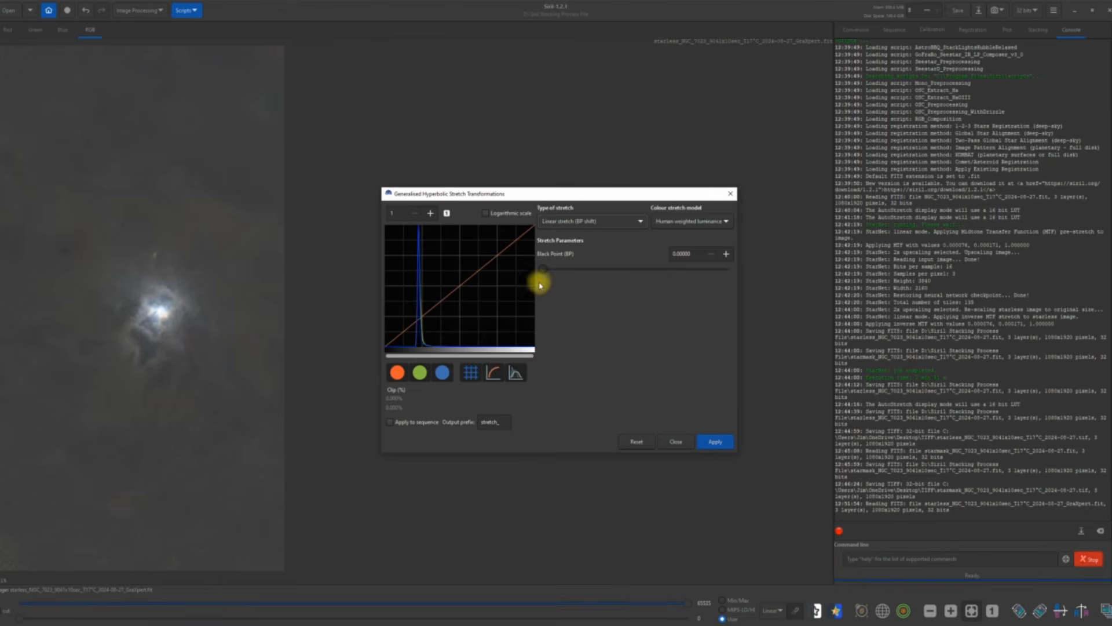
drag(544, 274, 578, 278)
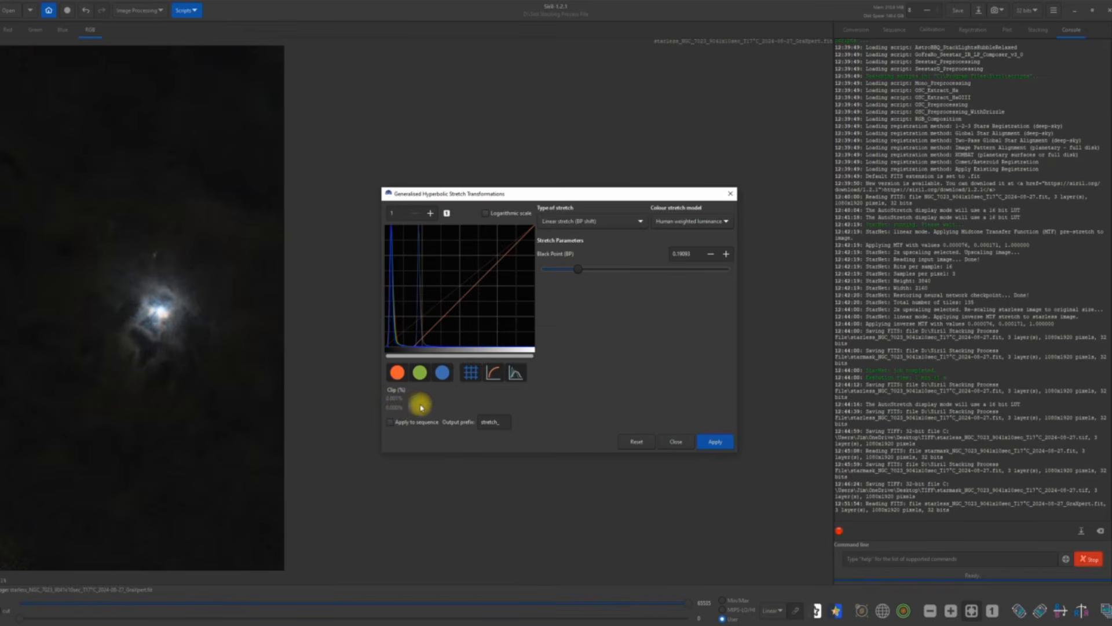
drag(580, 271, 589, 271)
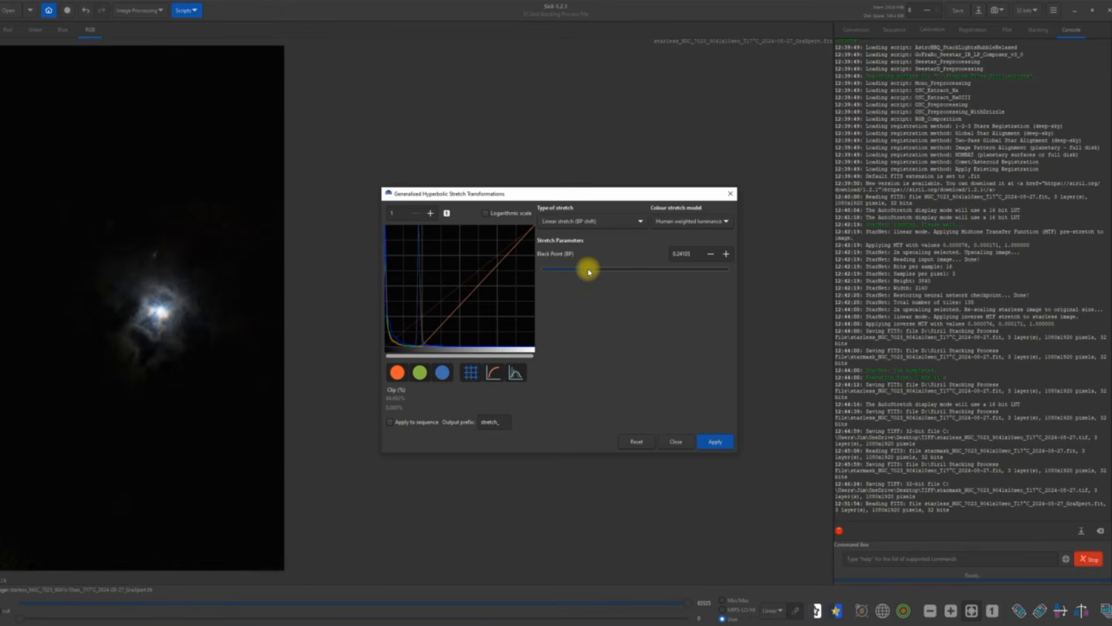
mouse_move(589, 271)
mouse_down()
mouse_move(600, 267)
mouse_move(564, 267)
mouse_move(581, 266)
mouse_up()
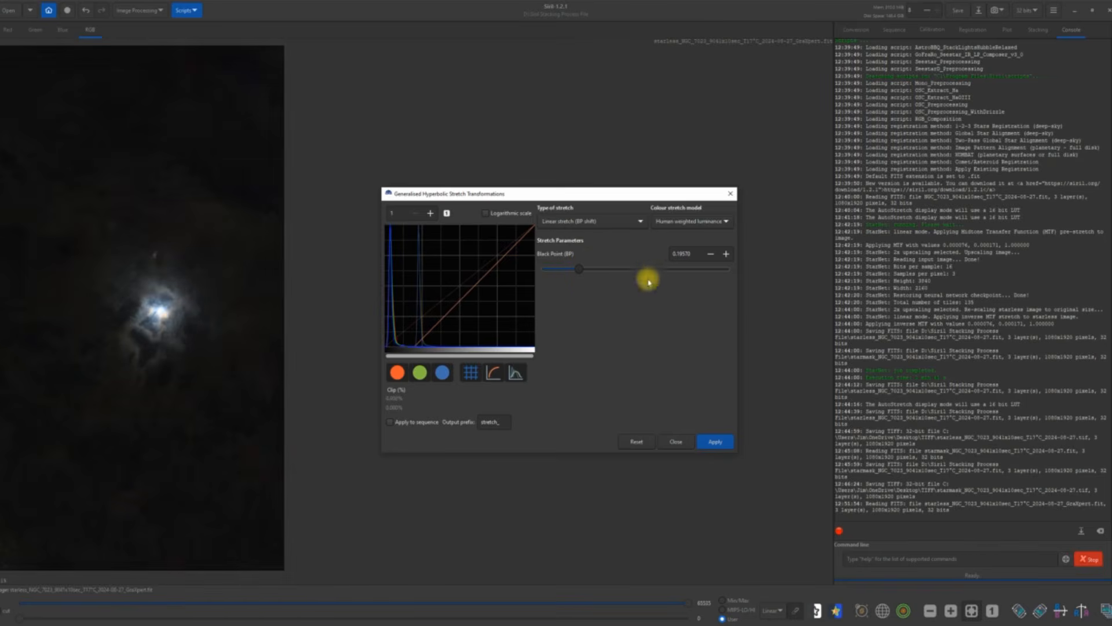
click(711, 254)
click(711, 254)
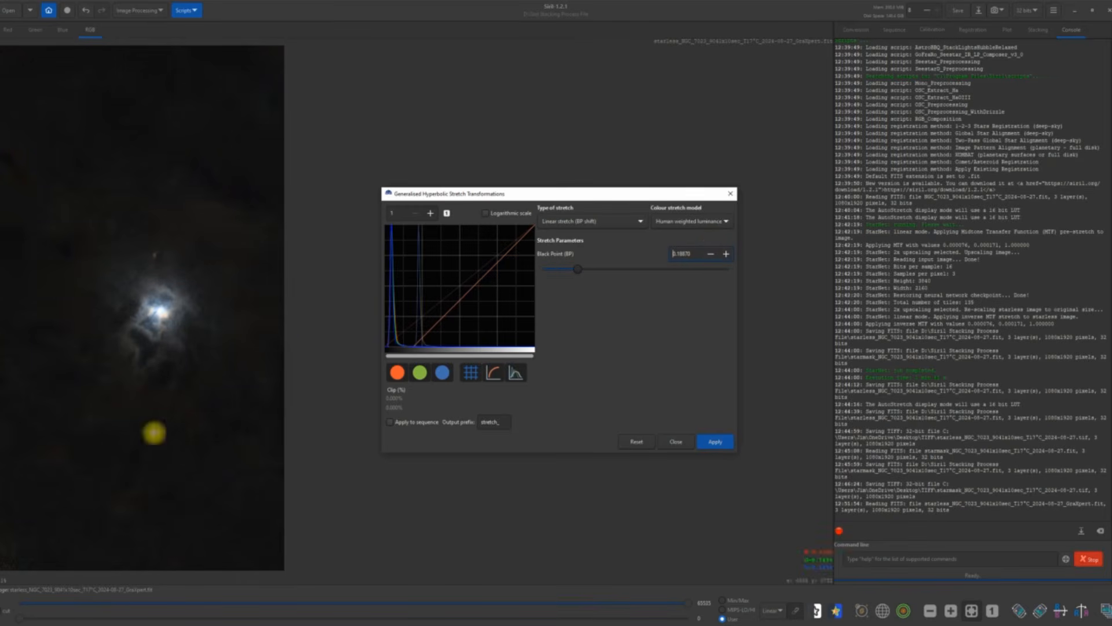
click(715, 443)
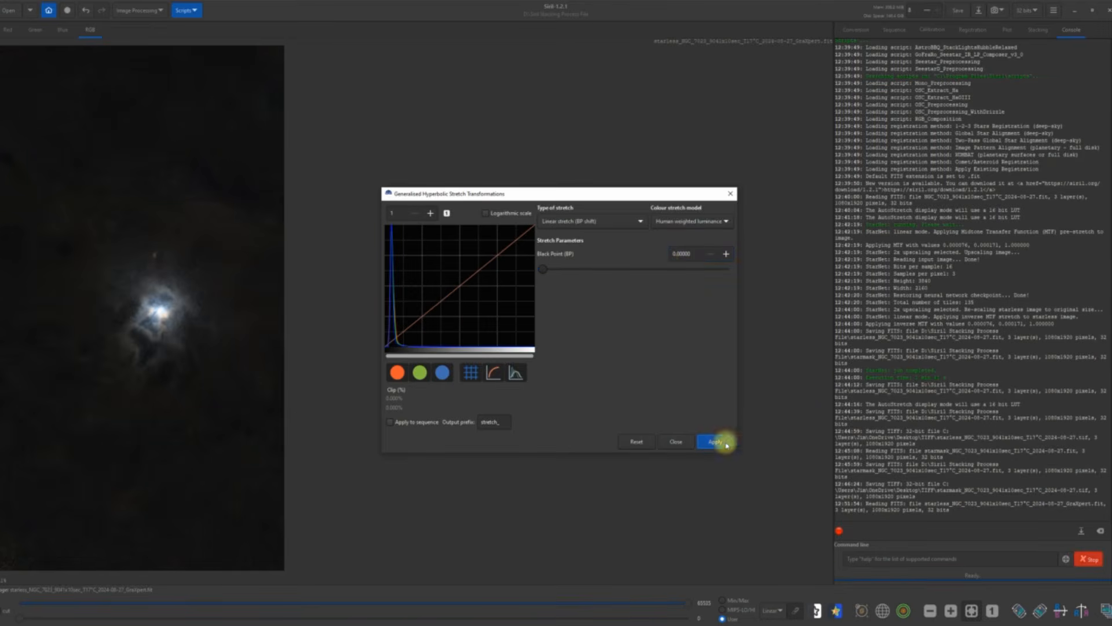
Step: Apply a final generalised hyperbolic transform using the logarithmic histogram scale and a stretch factor of about 0.5, and close the stretch dialog
click(639, 221)
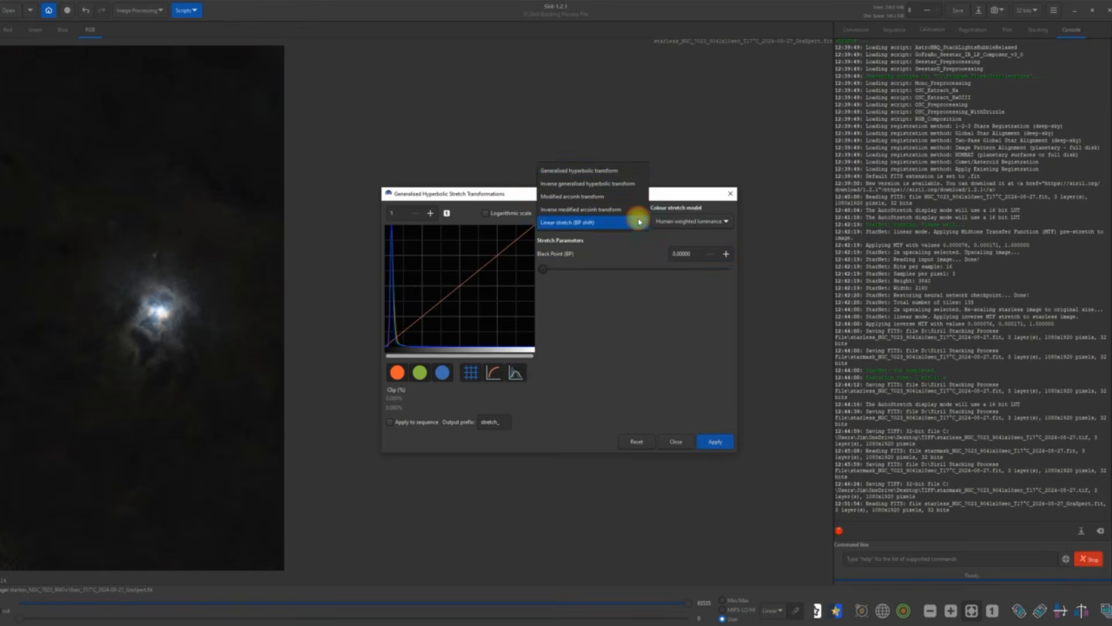
click(613, 176)
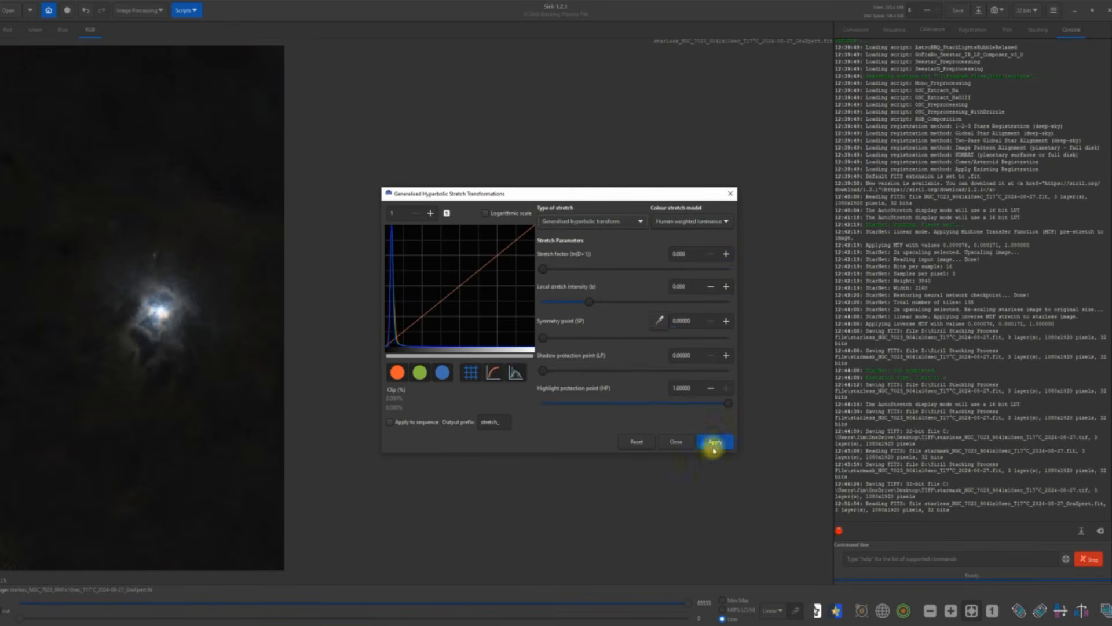
click(487, 216)
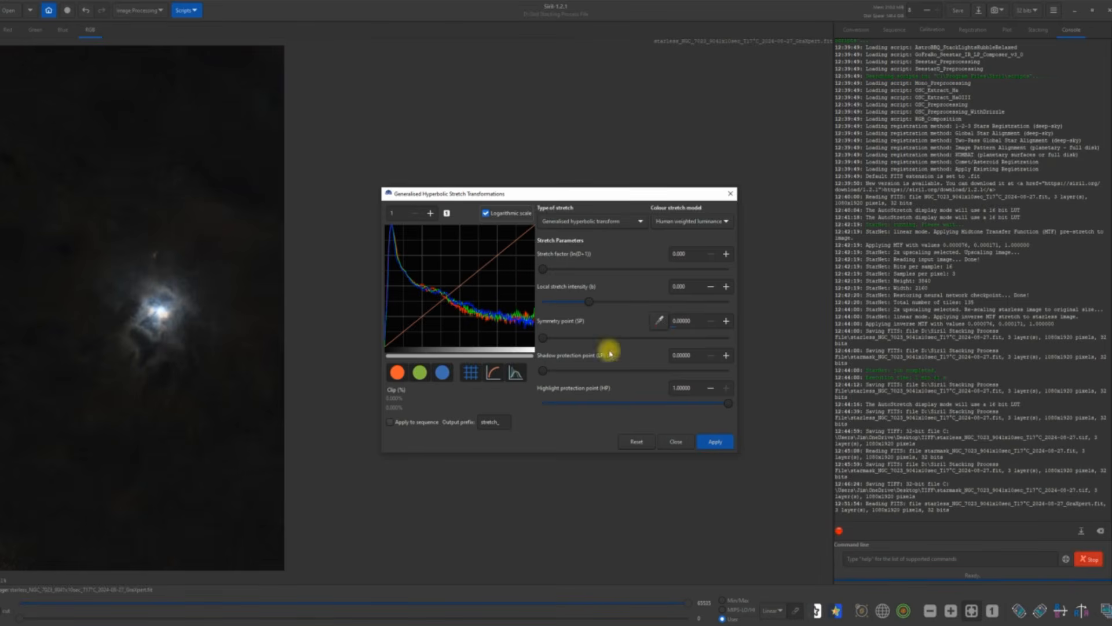
drag(546, 273, 571, 267)
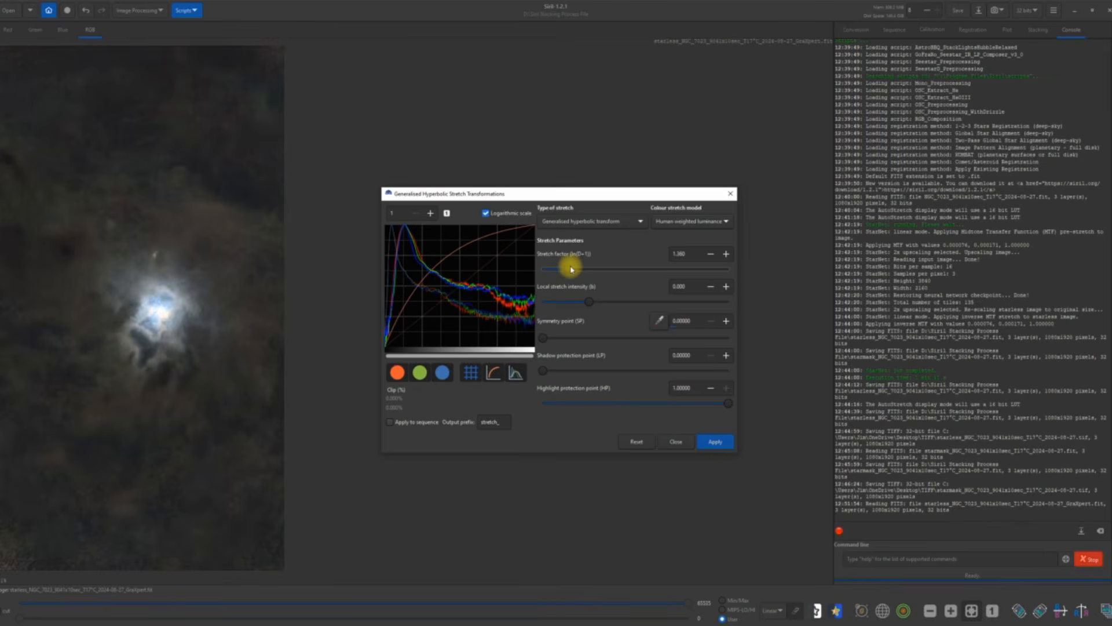
drag(571, 268, 529, 273)
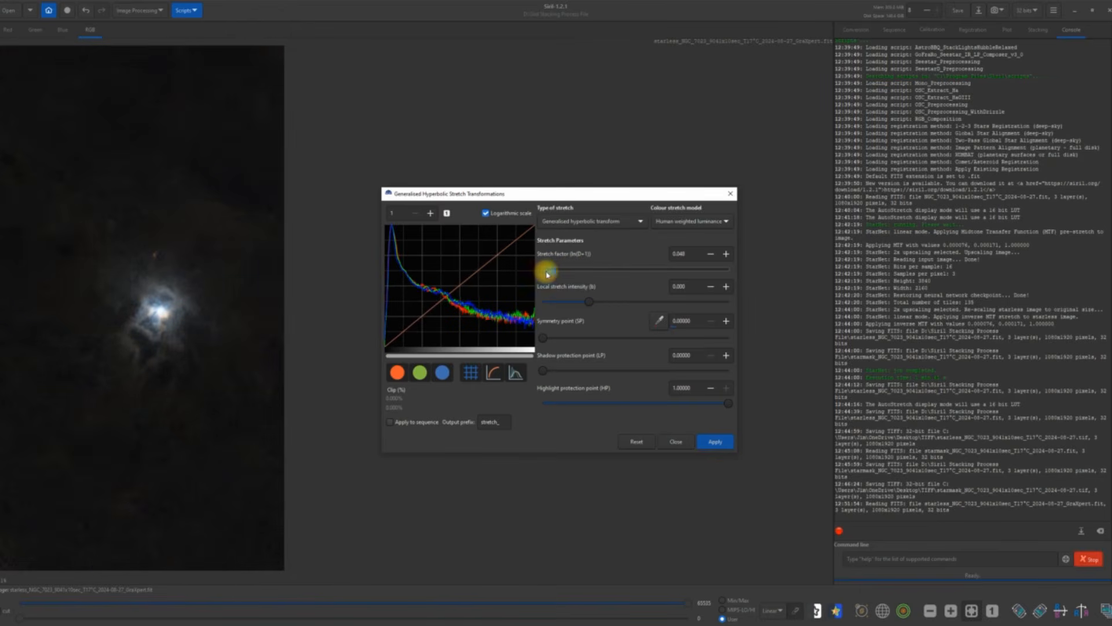
drag(547, 274, 552, 275)
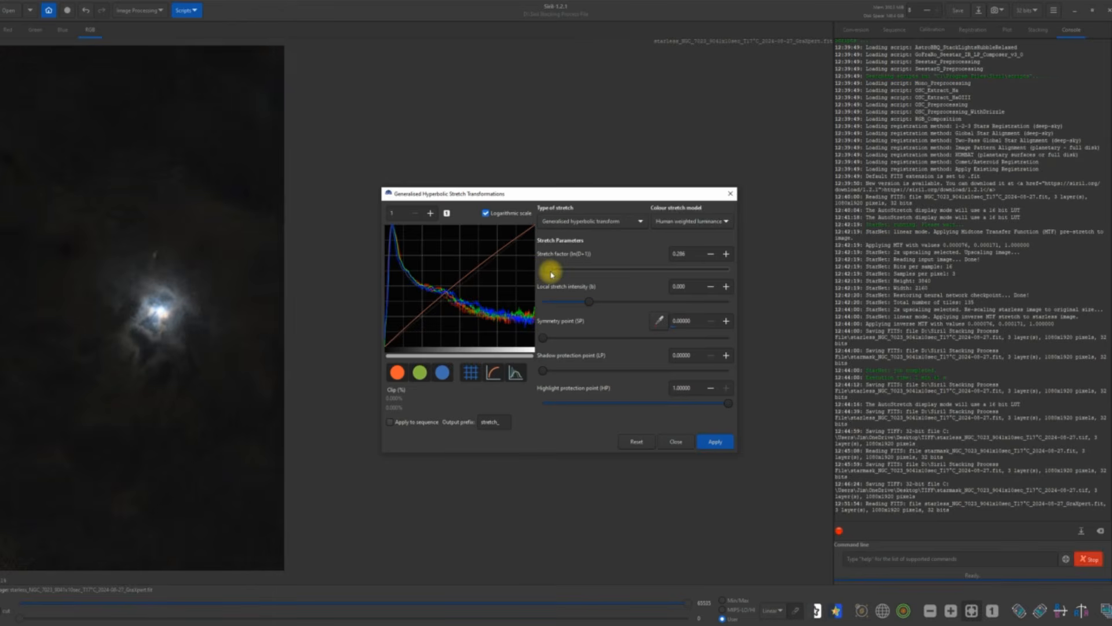
drag(552, 275, 556, 275)
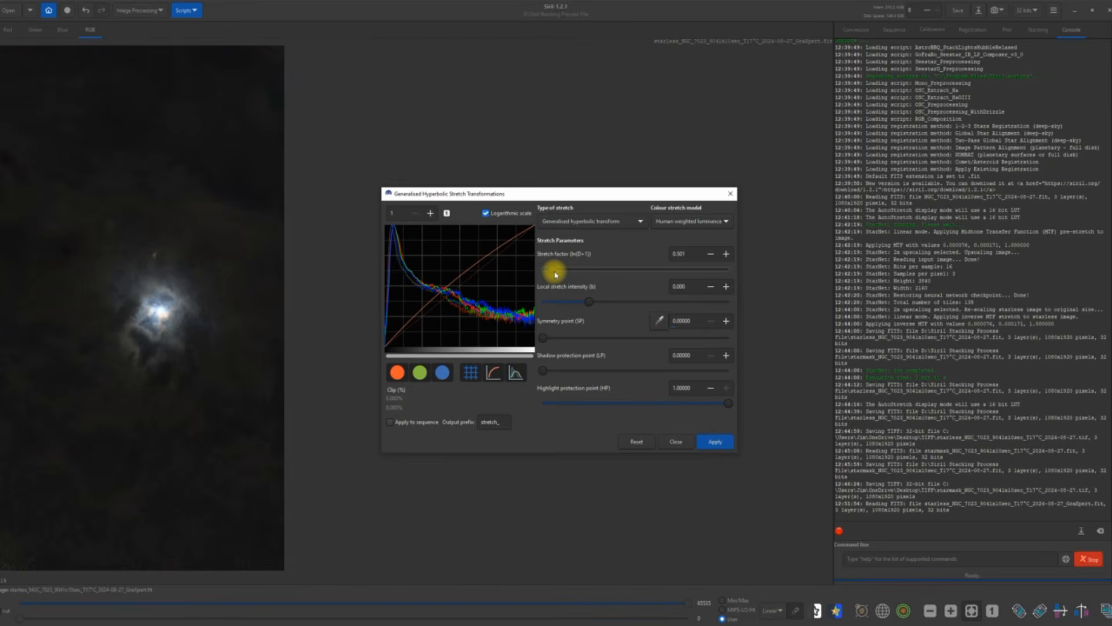
click(715, 442)
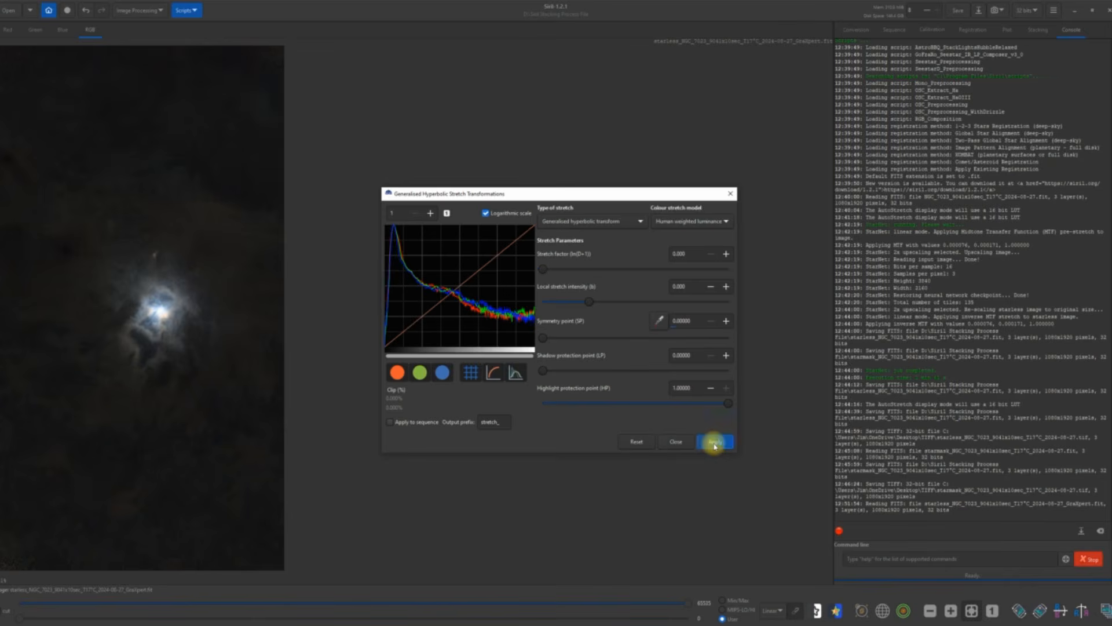
click(675, 442)
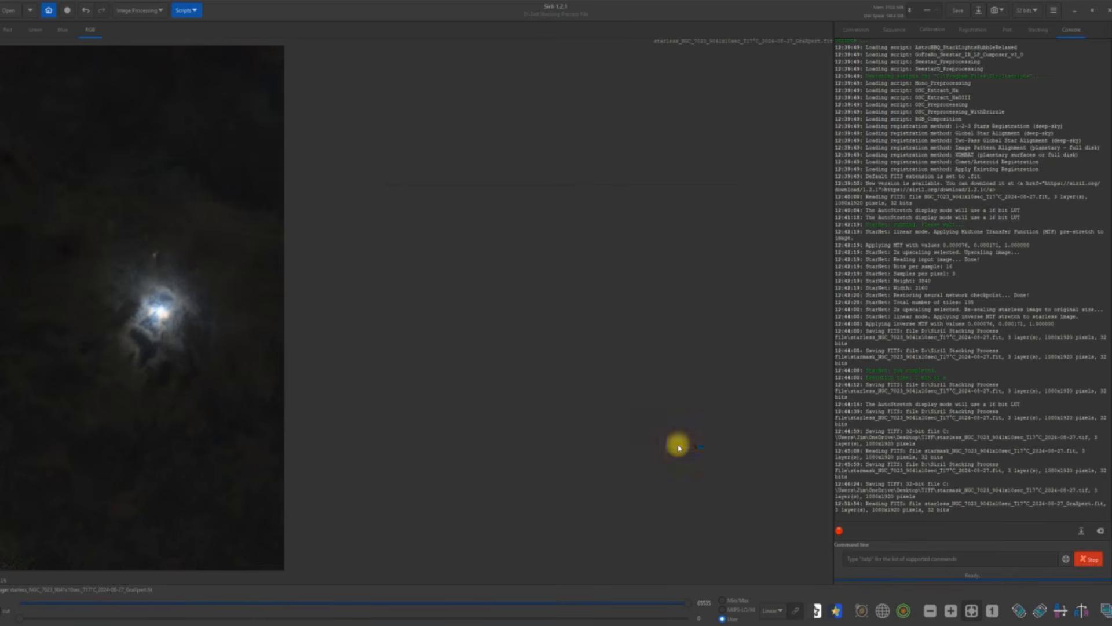
Step: Save the stretched FITS image, and save a 32-bit floating point TIFF copy without compression in the desktop's TIFF folder
click(959, 10)
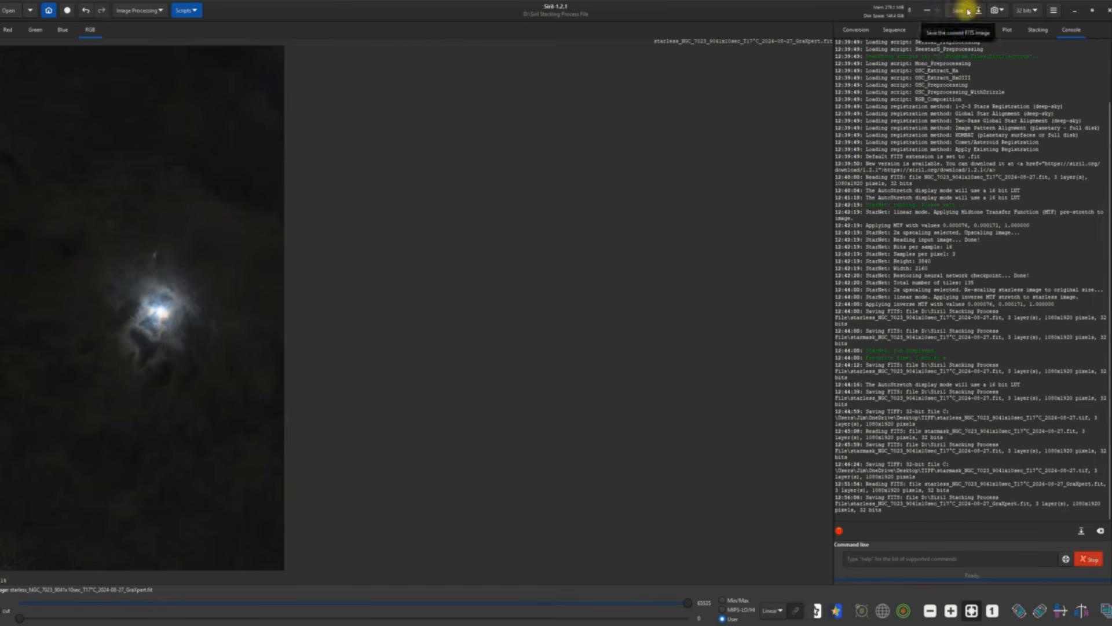
click(979, 10)
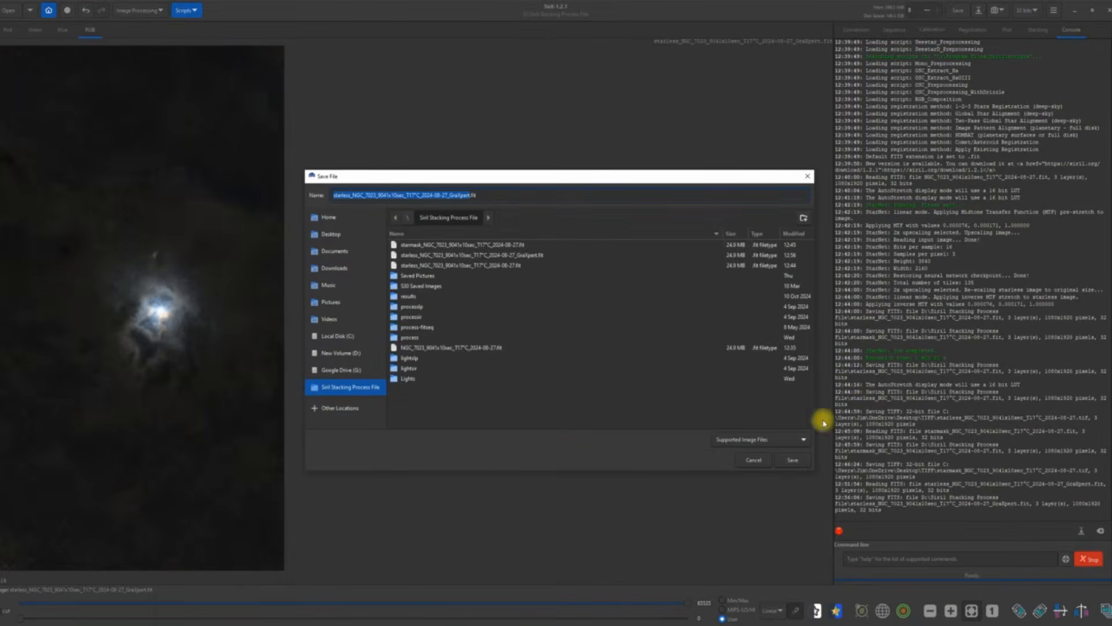
click(806, 442)
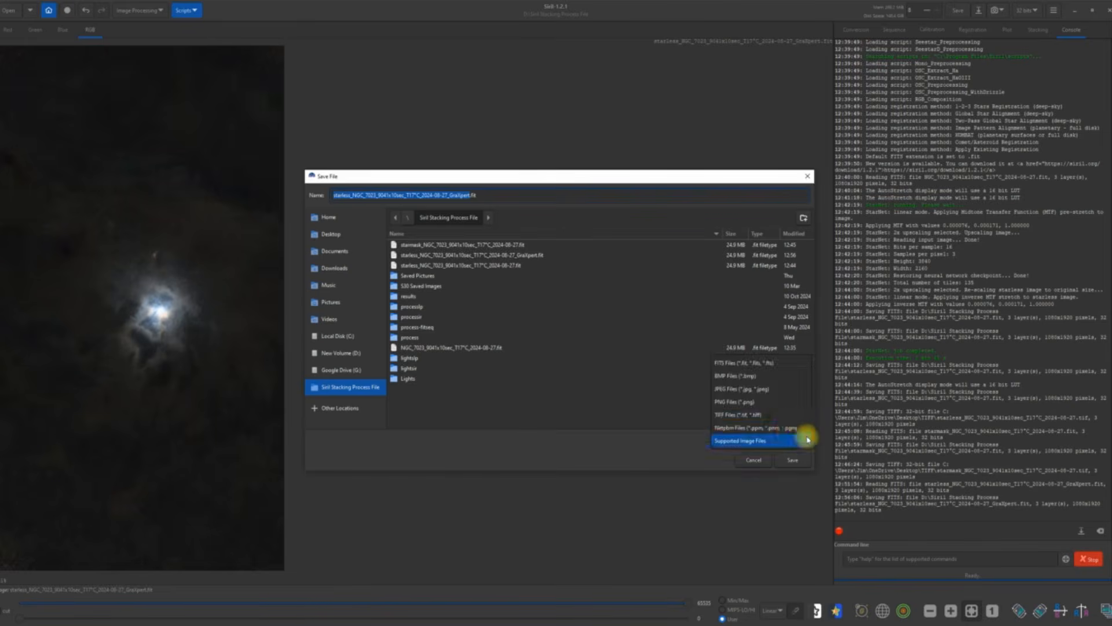
click(777, 420)
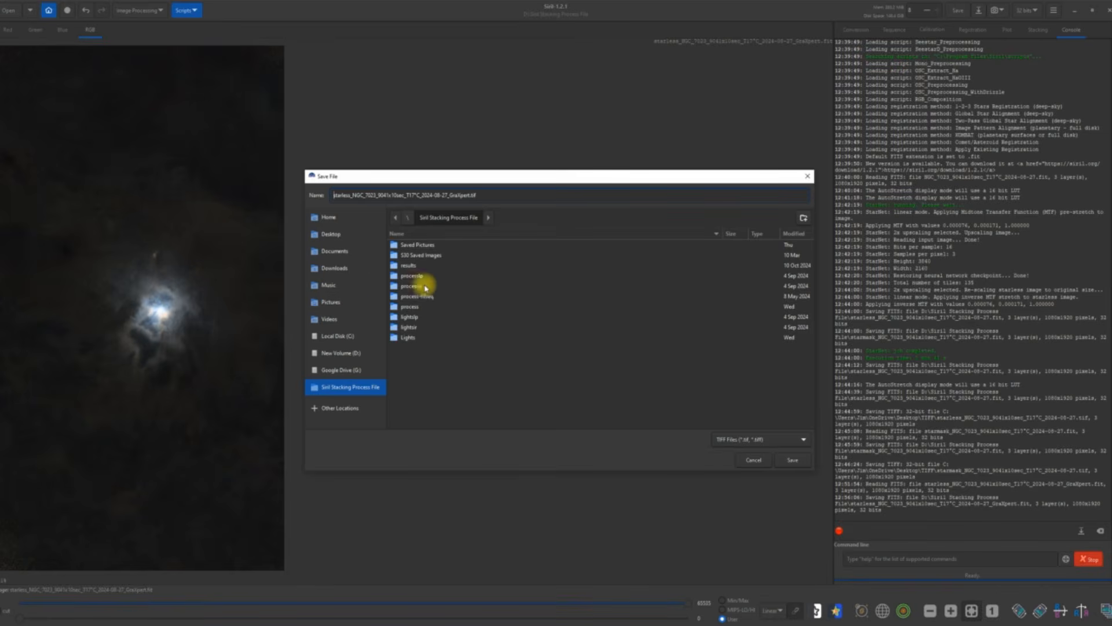
click(359, 232)
double_click(405, 347)
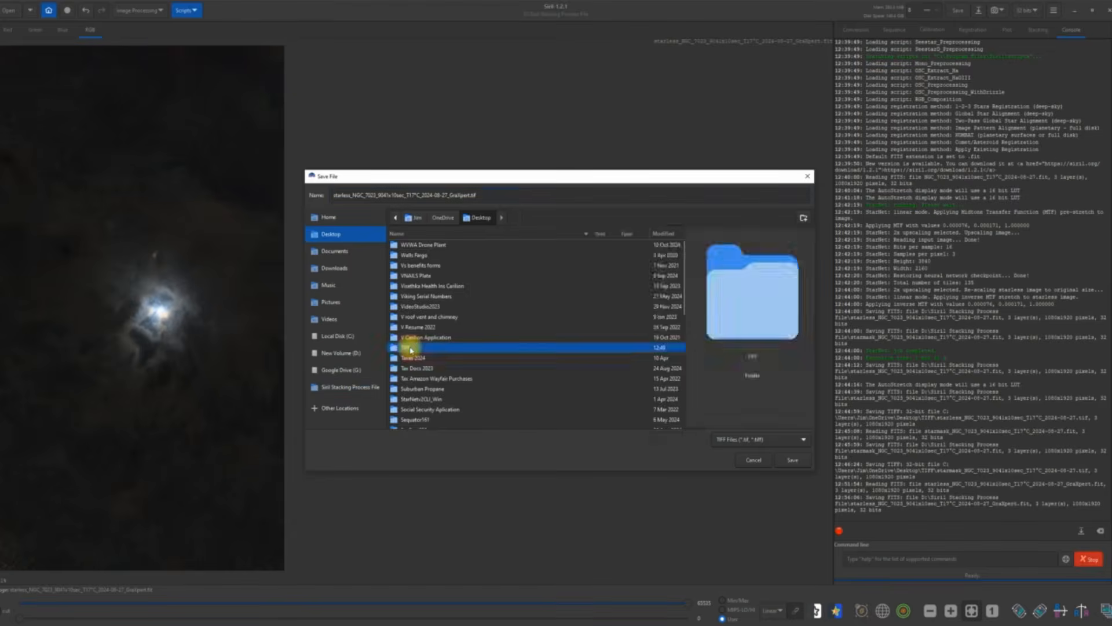
click(792, 460)
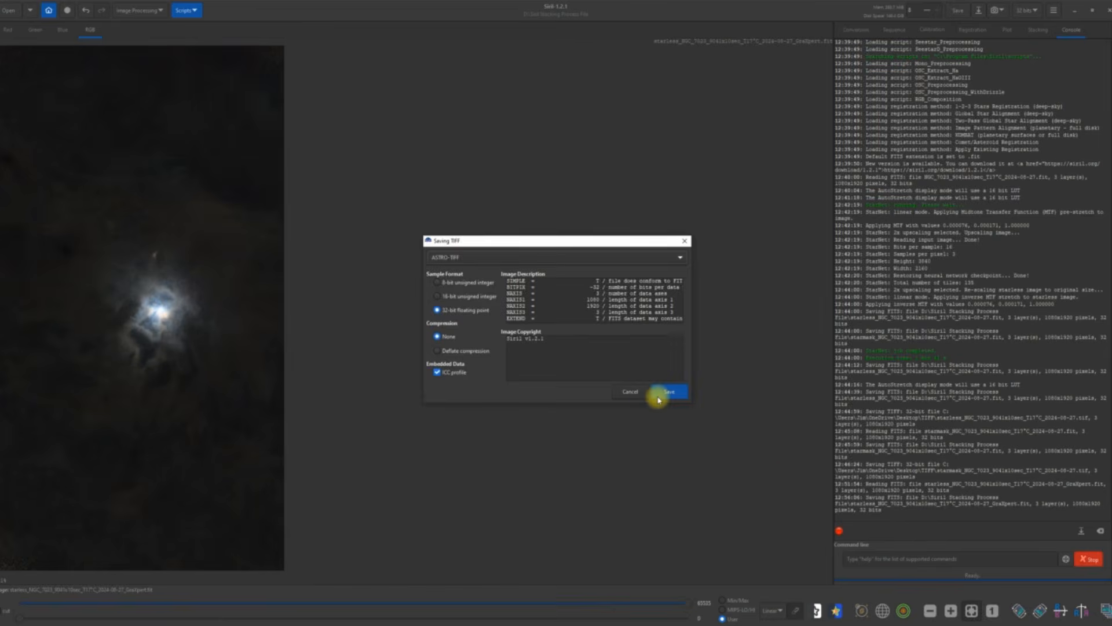
click(662, 396)
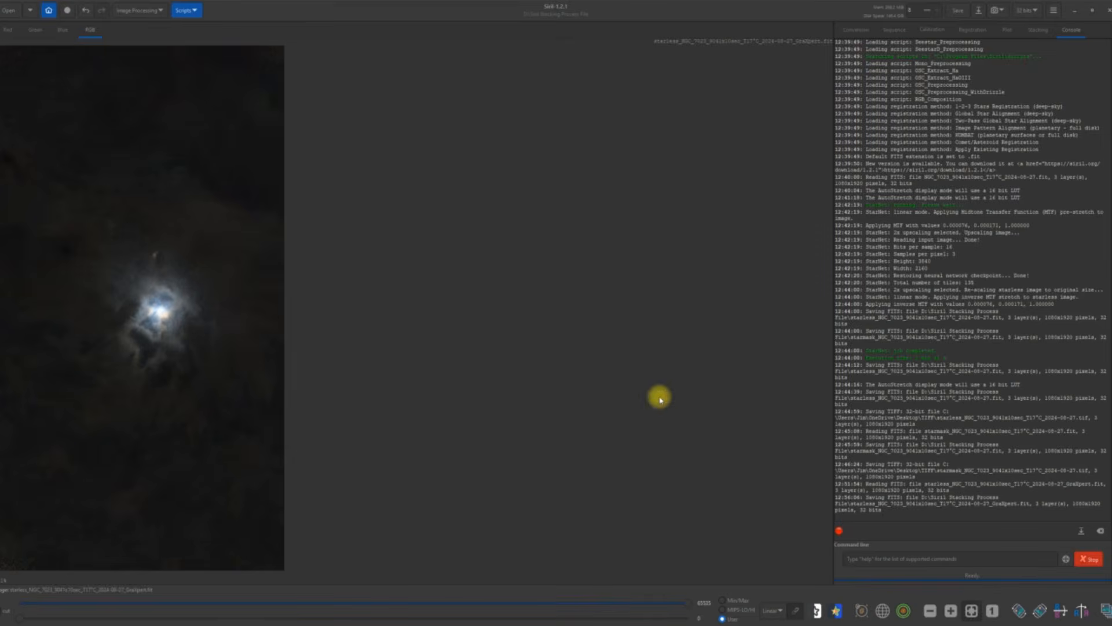
Step: Switch to GIMP and open the starless GraXpert .tif from the desktop's TIFF folder, keeping its embedded colour profile
click(1076, 14)
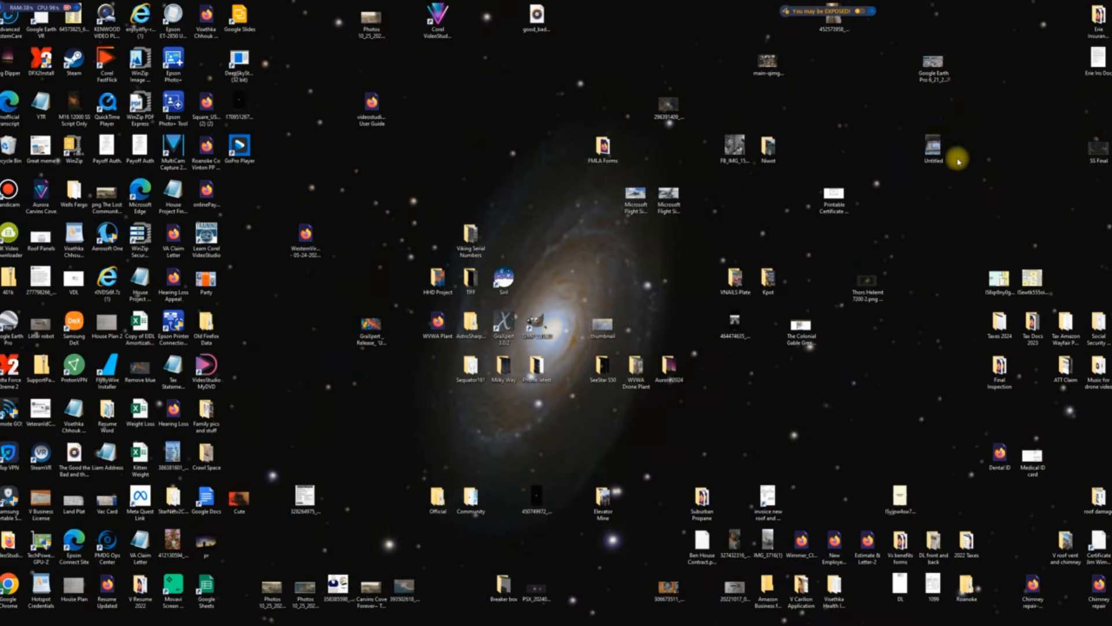
double_click(544, 320)
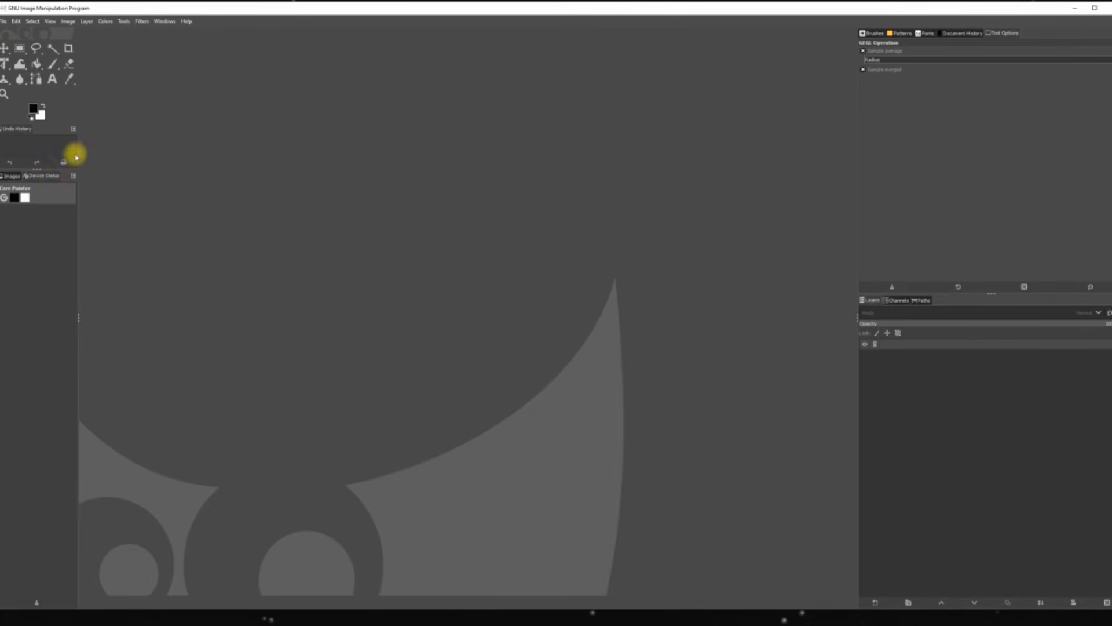
click(3, 22)
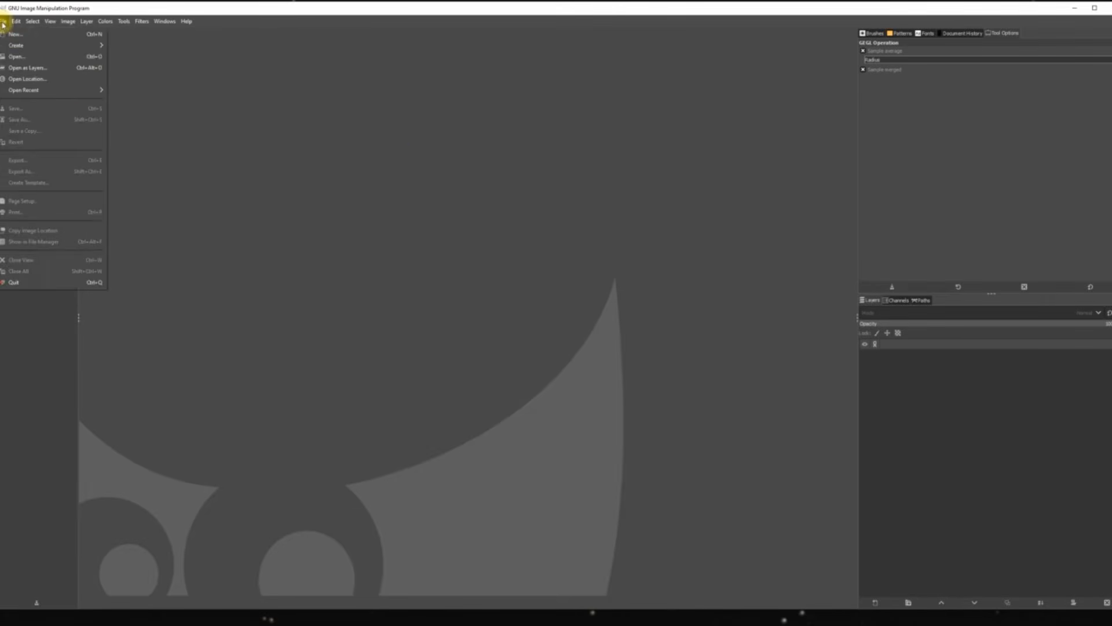
click(14, 56)
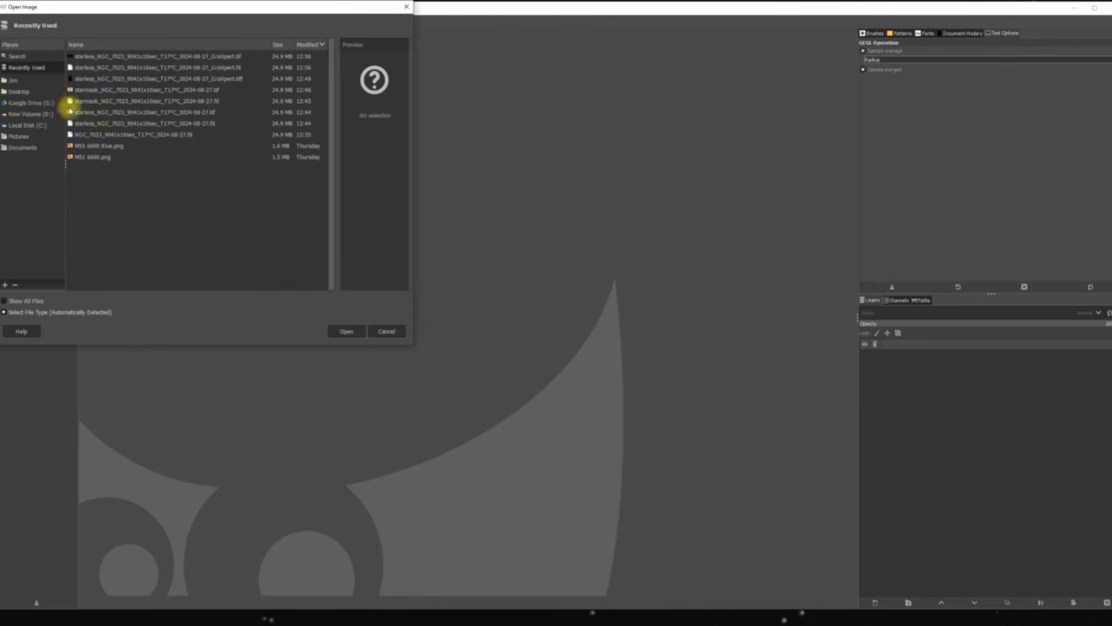
click(18, 91)
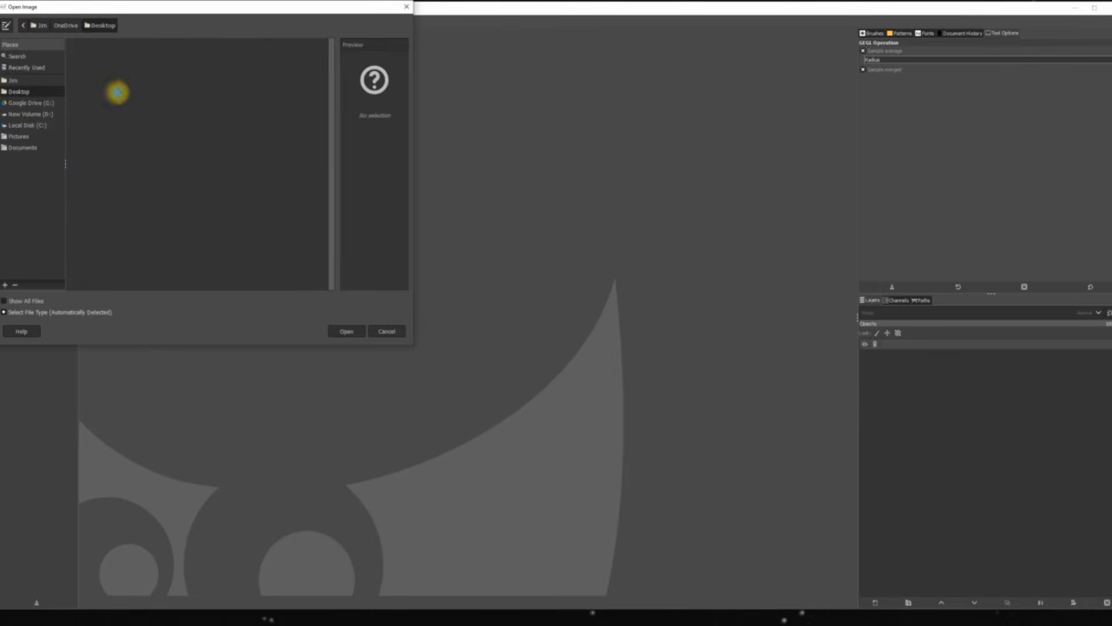
scroll(143, 184, down, 5)
click(82, 252)
double_click(82, 253)
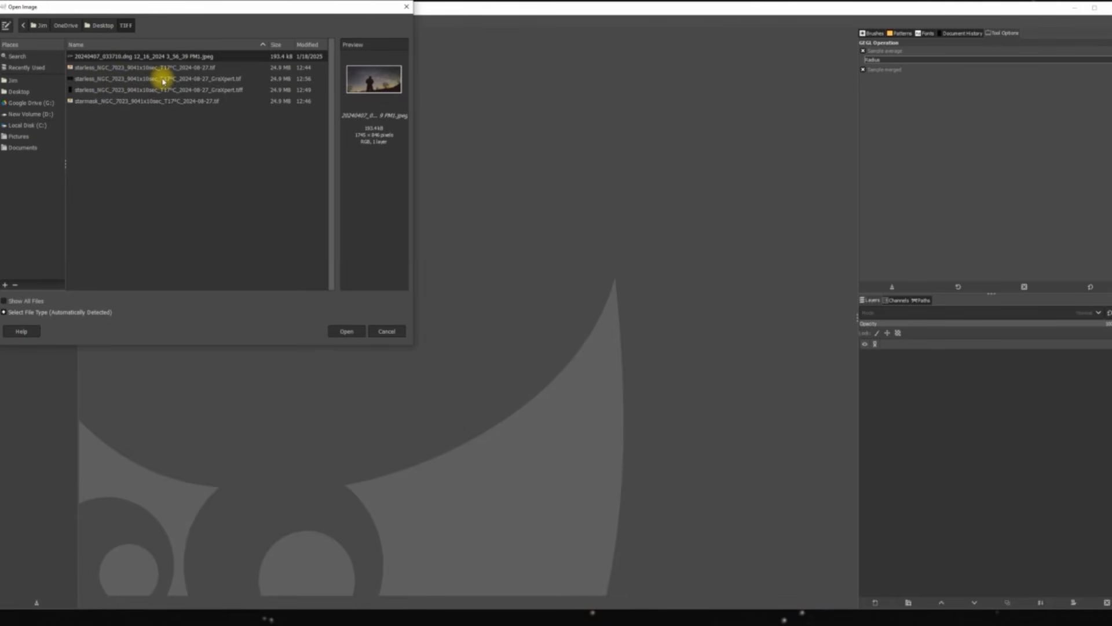
double_click(163, 81)
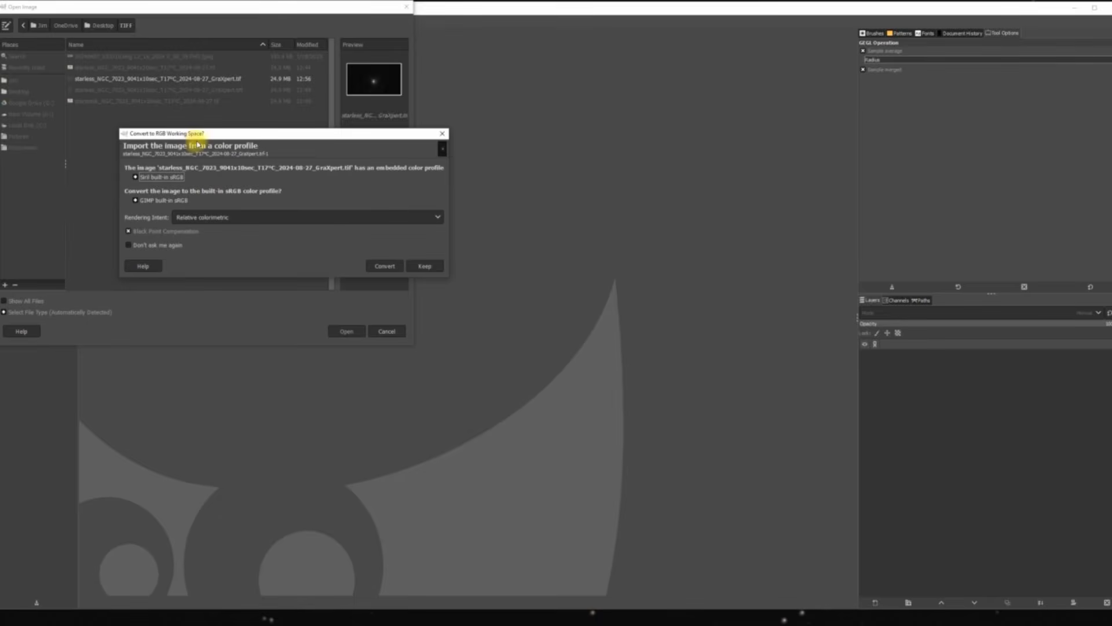
click(426, 269)
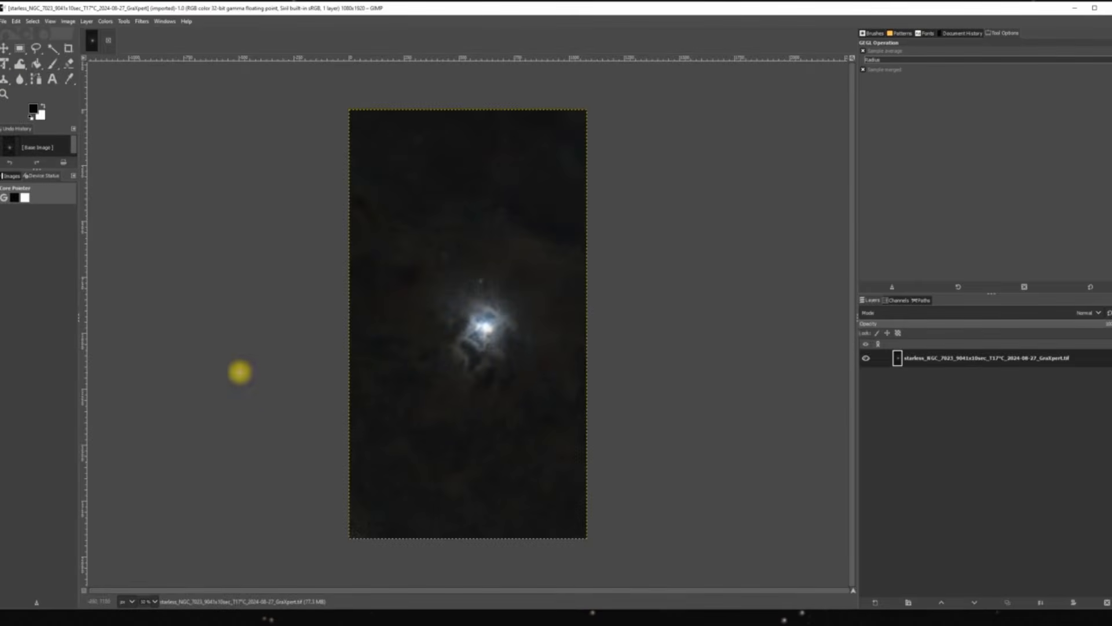
Step: Fit the whole starless image in the window
click(51, 21)
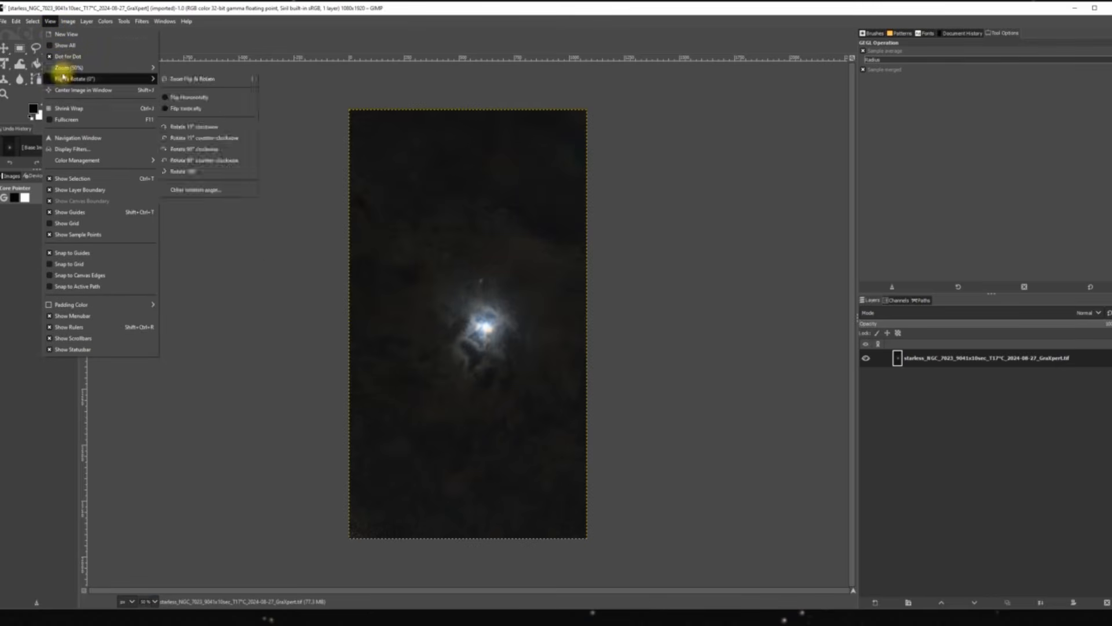
mouse_move(67, 71)
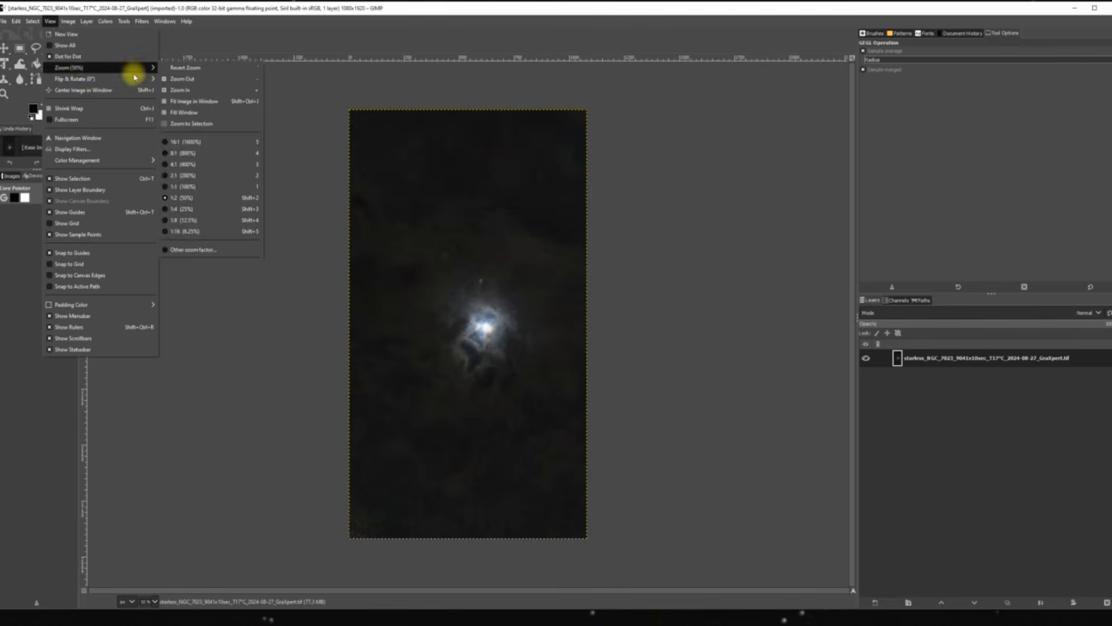
mouse_move(132, 77)
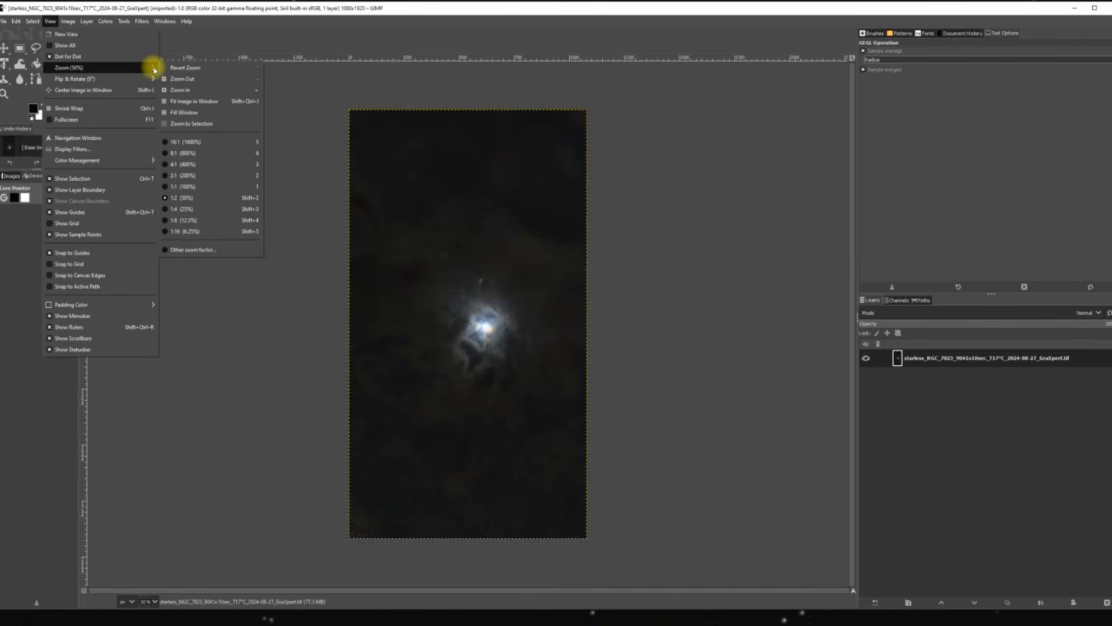
click(193, 102)
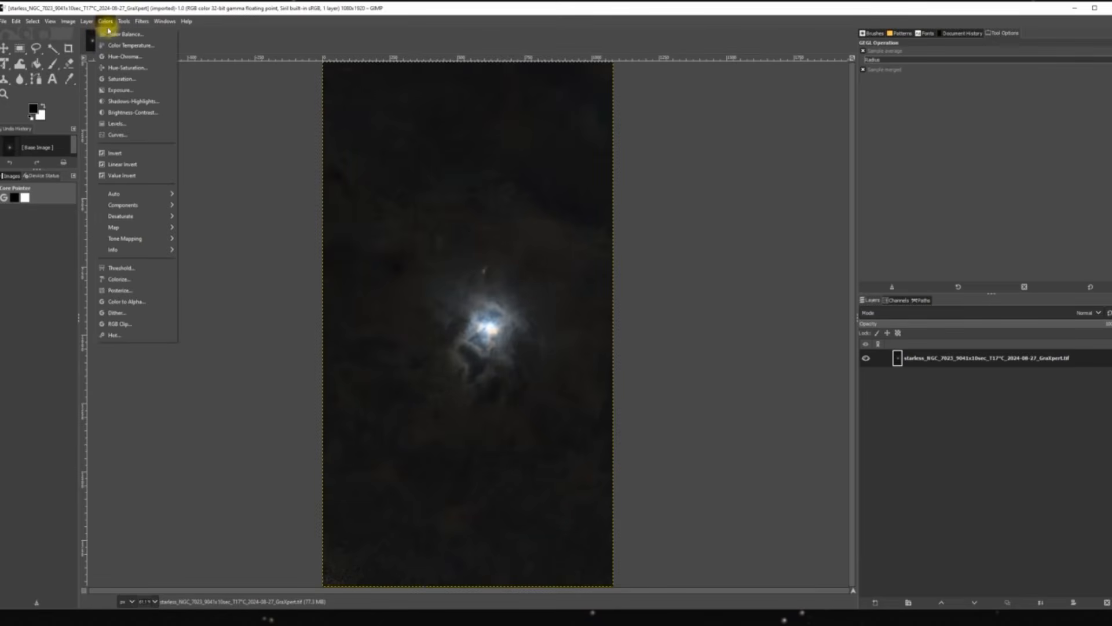
Step: Increase the starless image's colour saturation with the Saturation adjustment and apply it
mouse_move(141, 21)
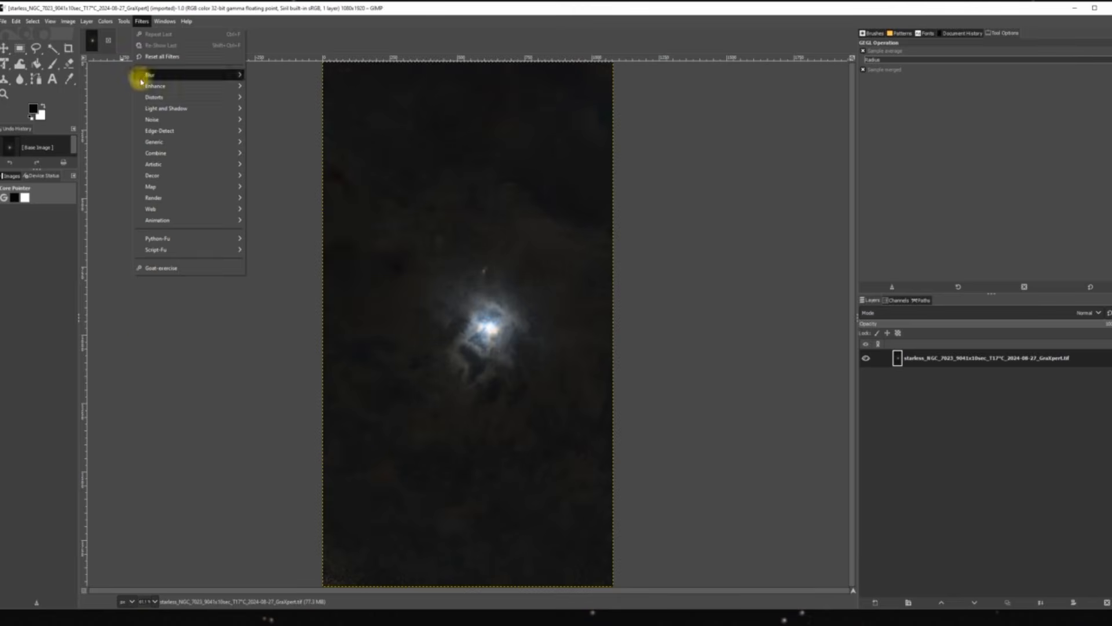
click(107, 24)
click(107, 24)
click(121, 80)
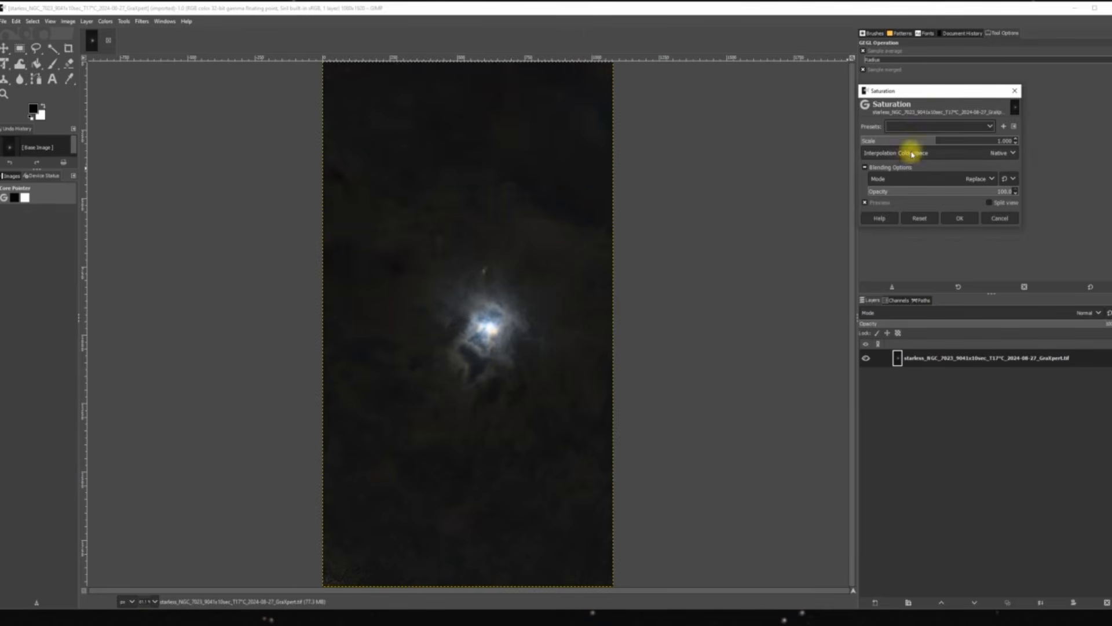
click(937, 140)
drag(937, 140, 1018, 133)
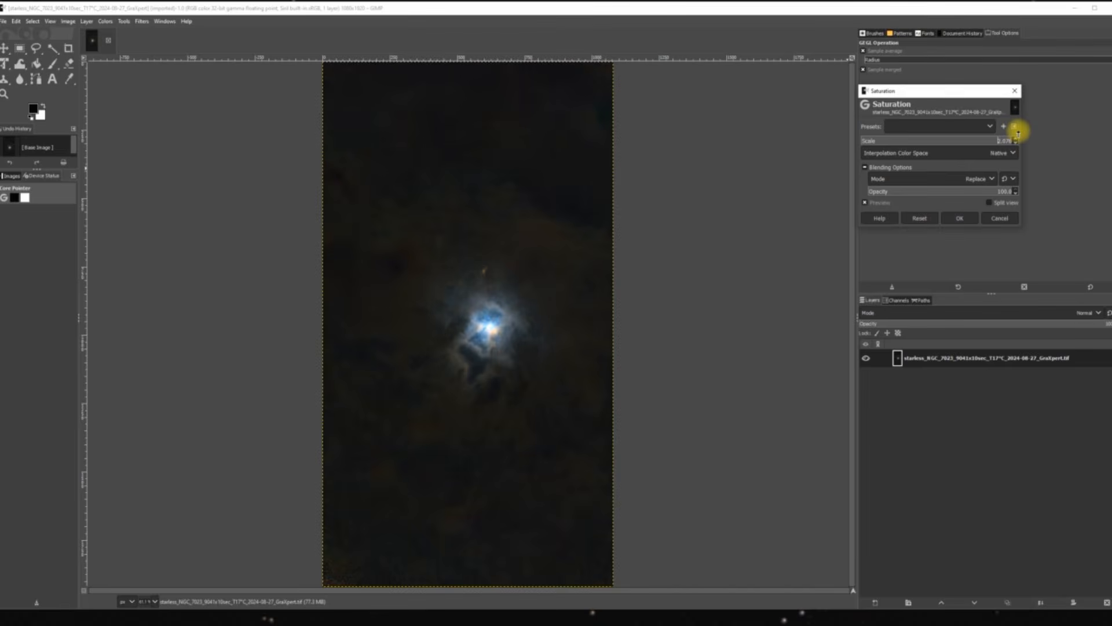
drag(1018, 133, 1002, 137)
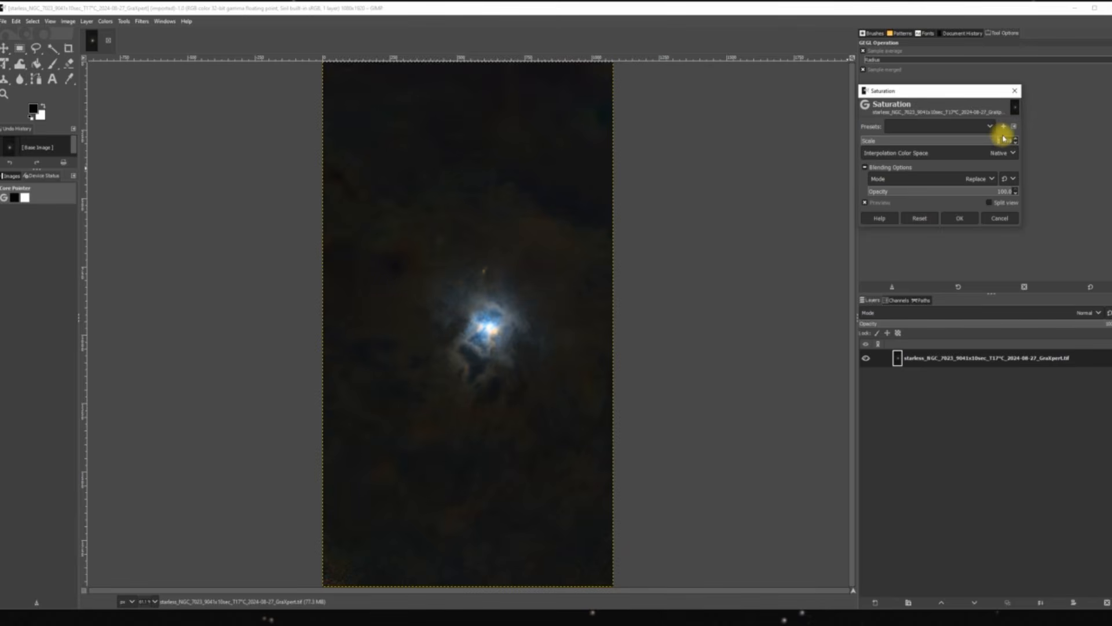
click(967, 218)
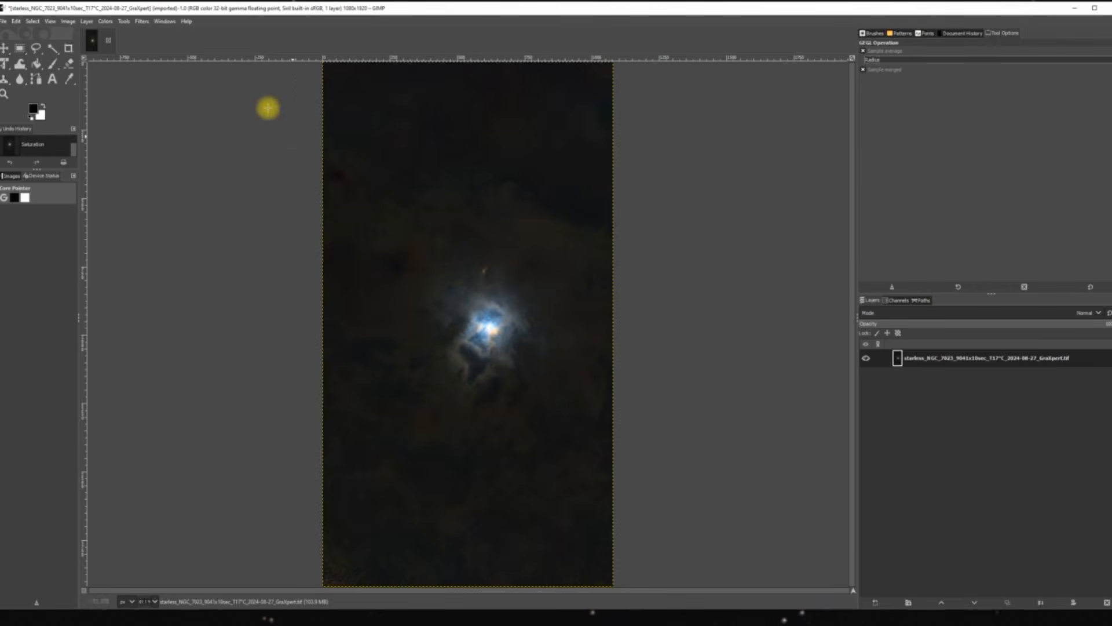
Step: Apply a Shadows-Highlights adjustment with shadows at about 52.4 and white point adjustment at about -6.4
click(105, 20)
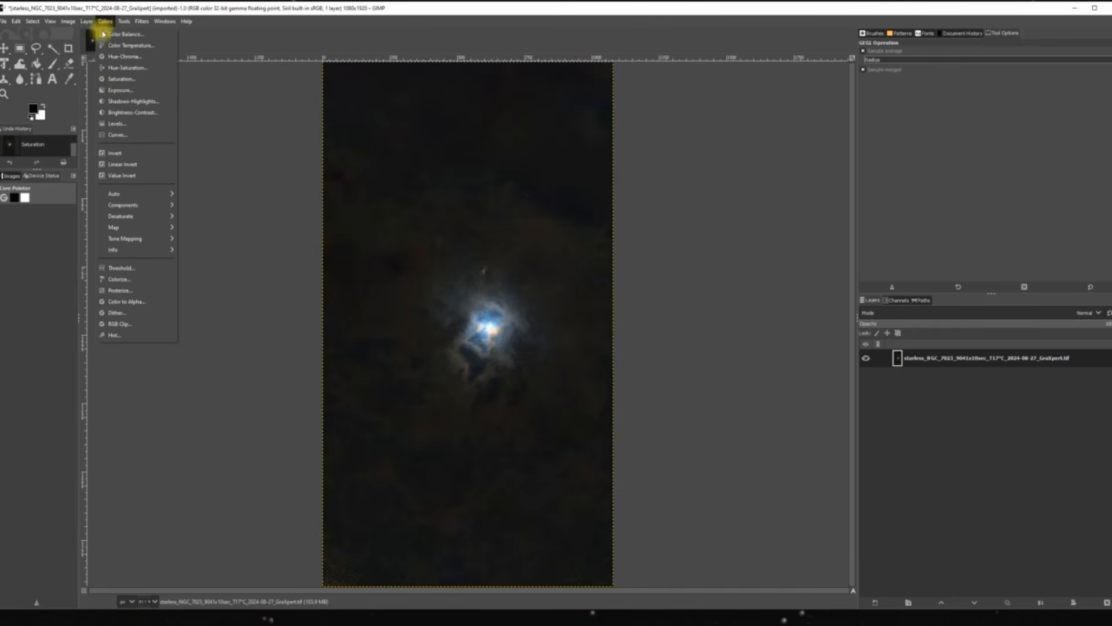
click(125, 101)
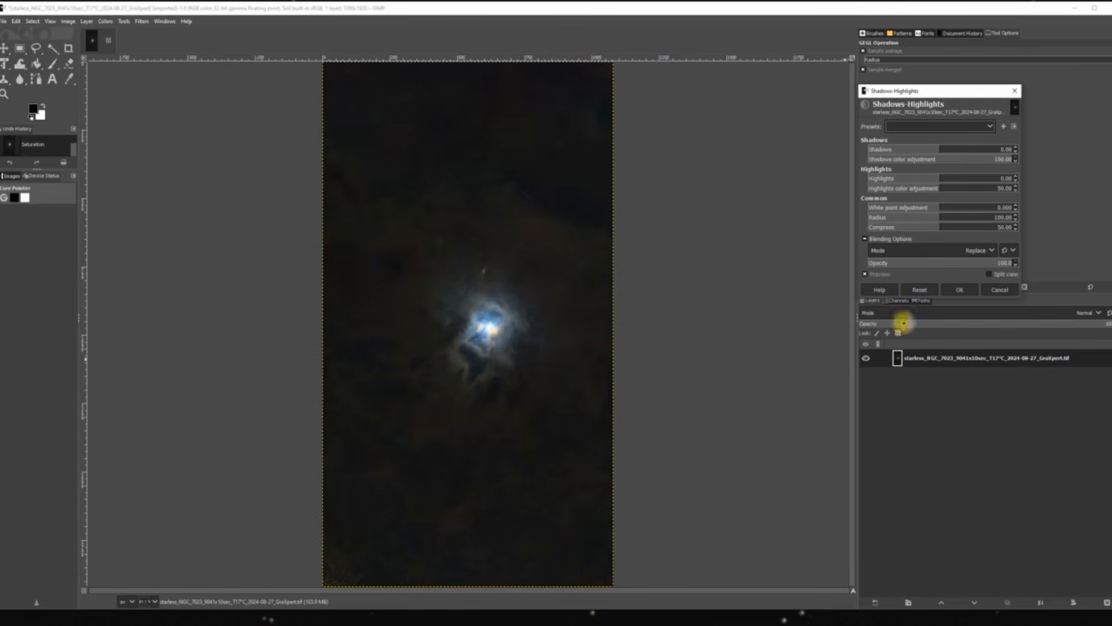
click(934, 150)
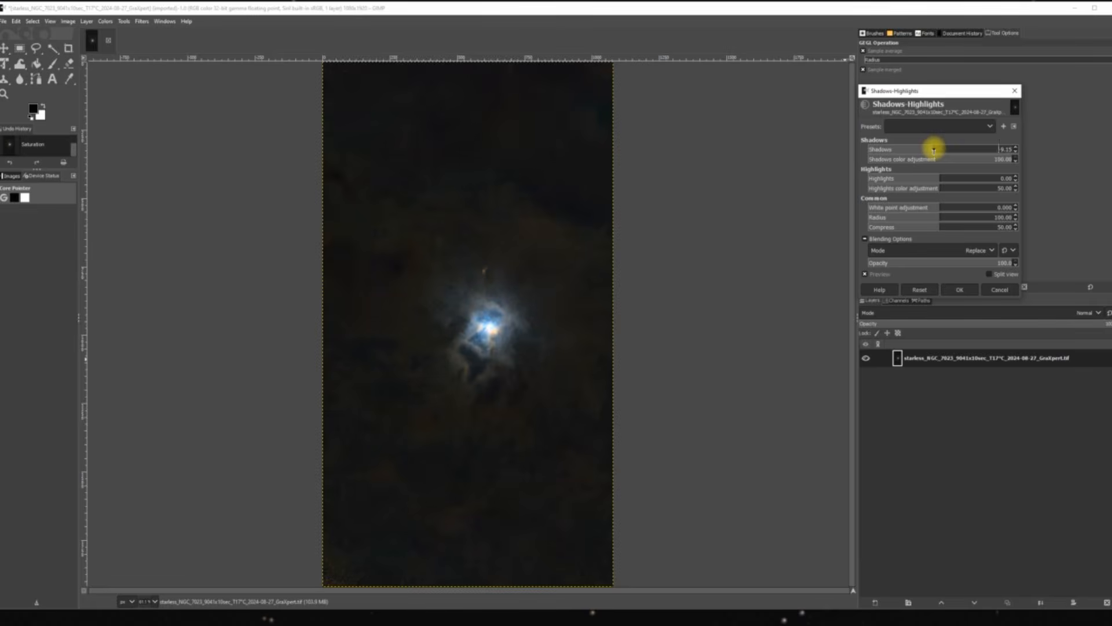
drag(933, 150, 972, 149)
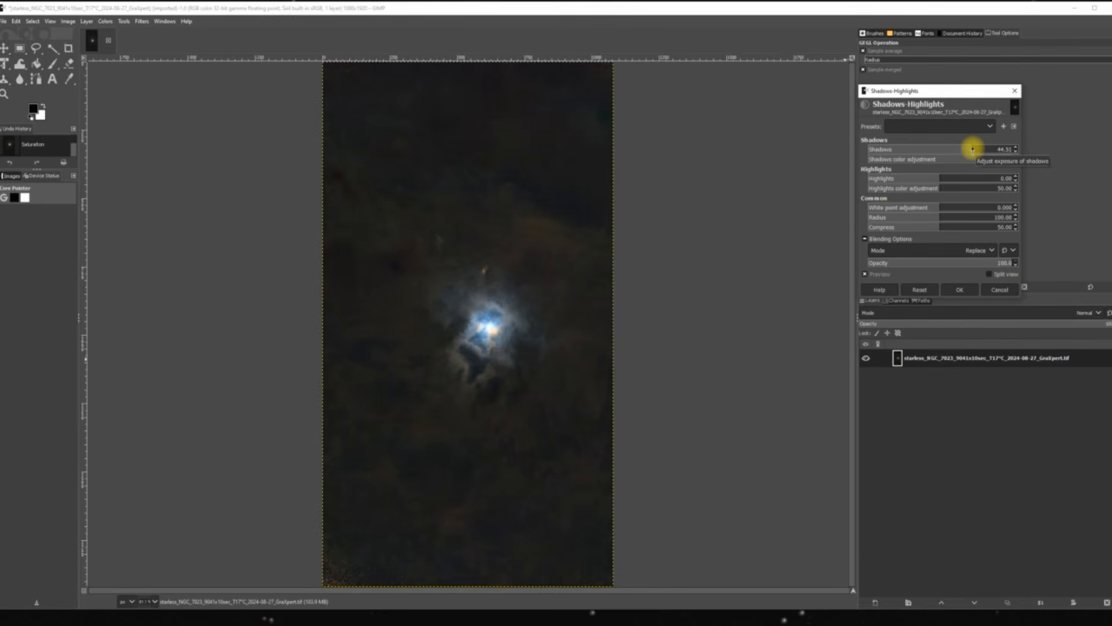
drag(973, 149, 1001, 151)
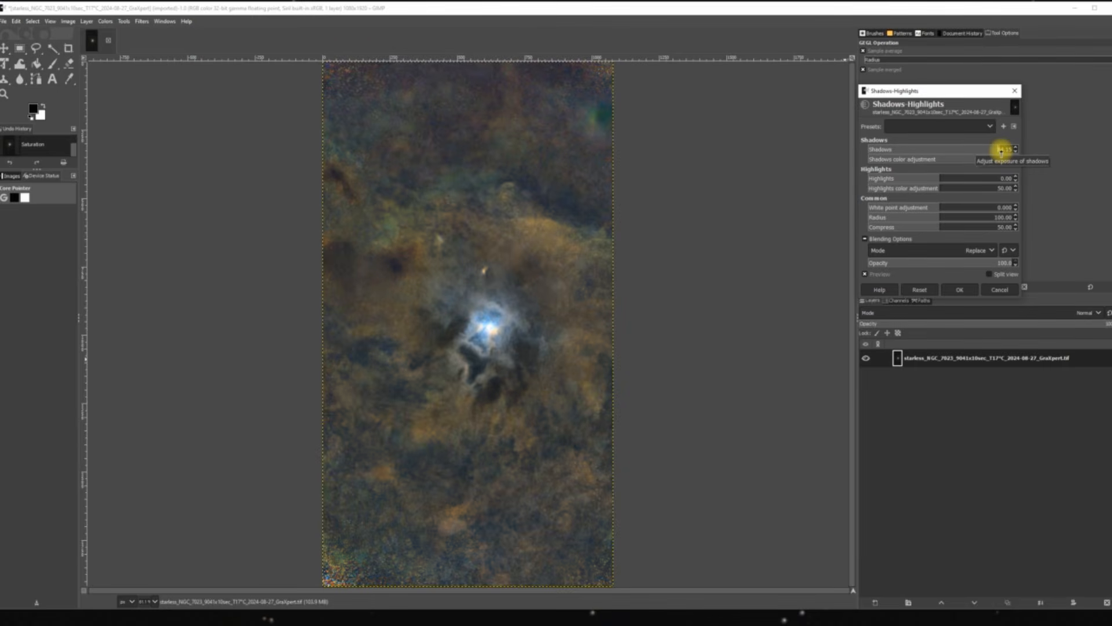
drag(1001, 151, 973, 166)
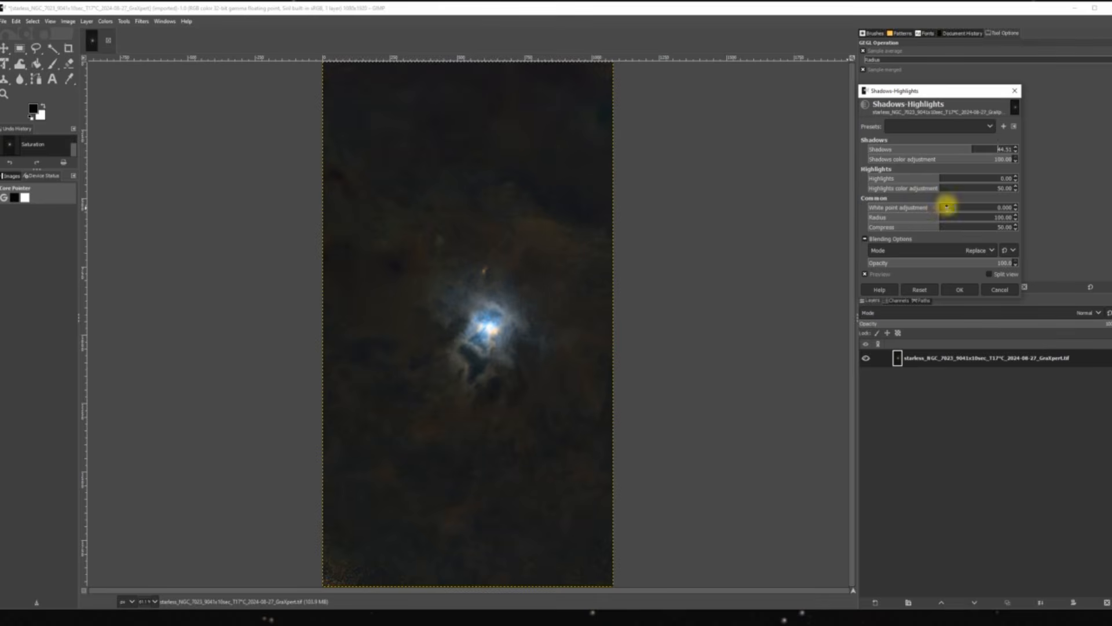
drag(940, 205, 895, 237)
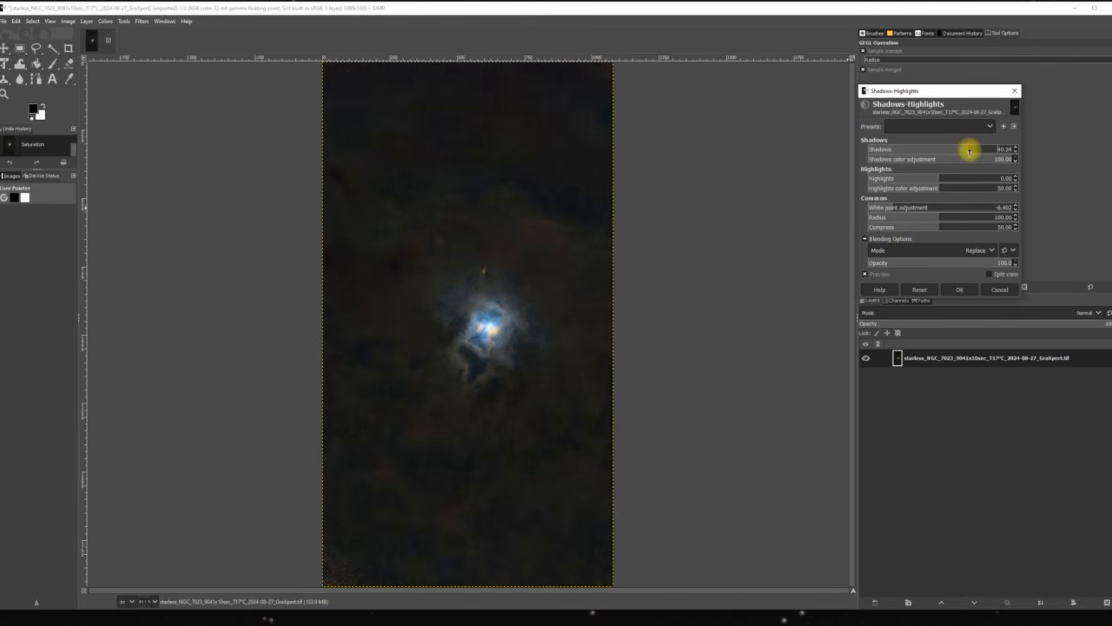
drag(969, 152, 978, 151)
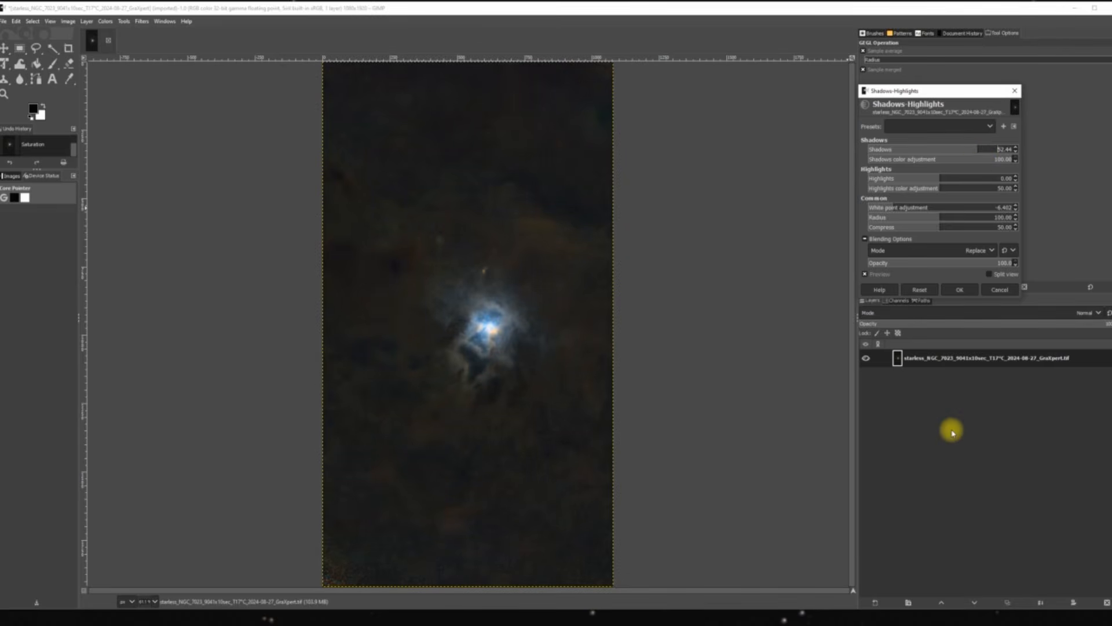
click(963, 287)
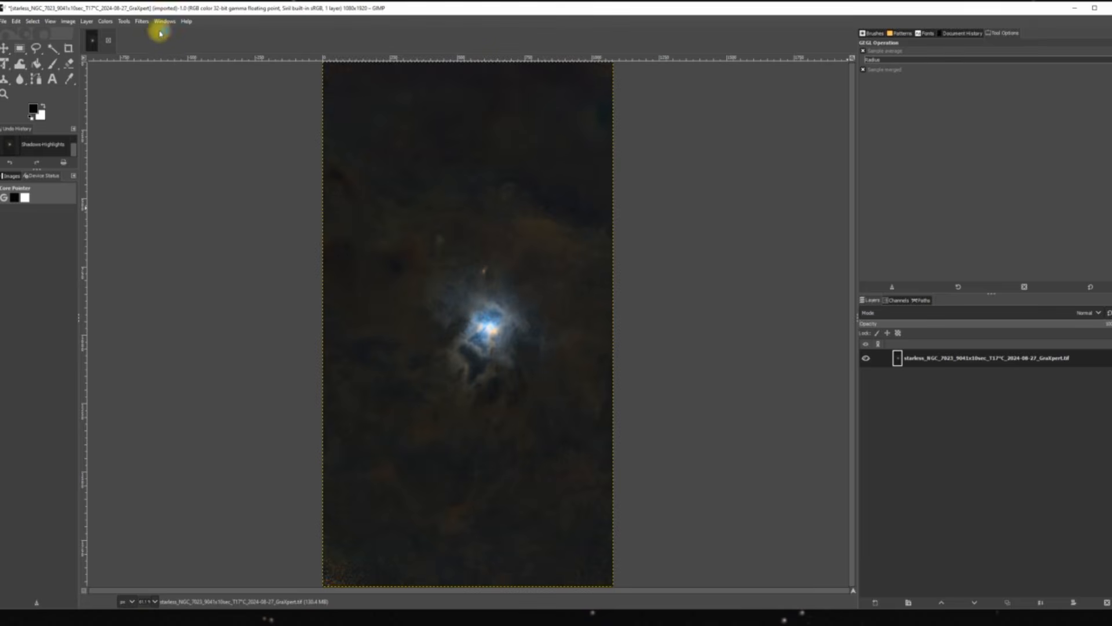
Step: Sharpen the image with the Unsharp Mask filter at radius 3.0, amount 0.5 and threshold 0
click(142, 22)
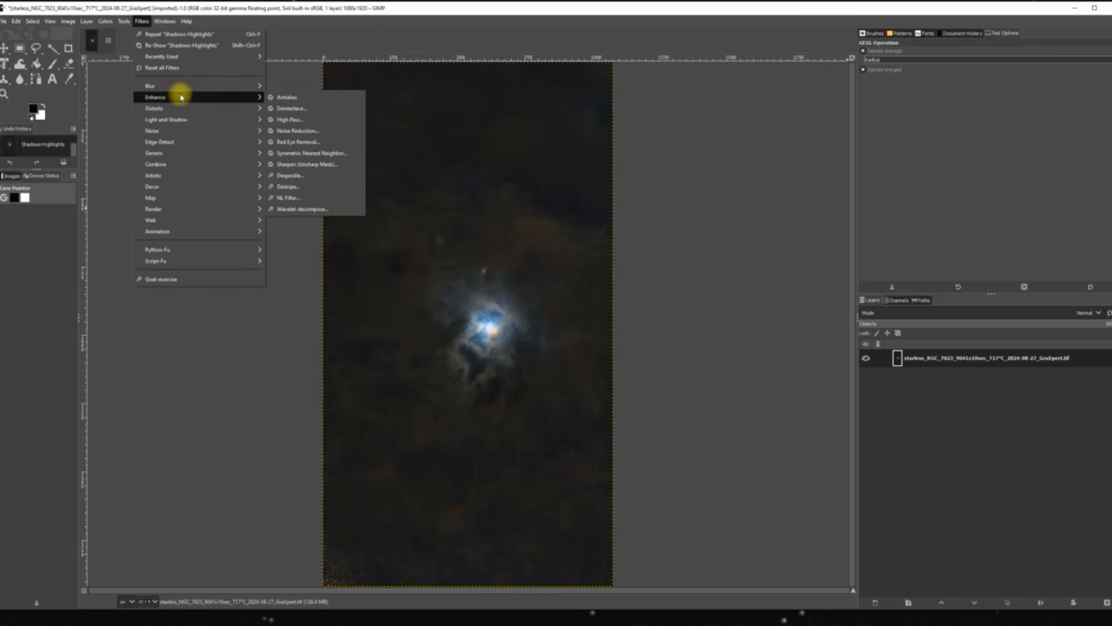
mouse_move(255, 97)
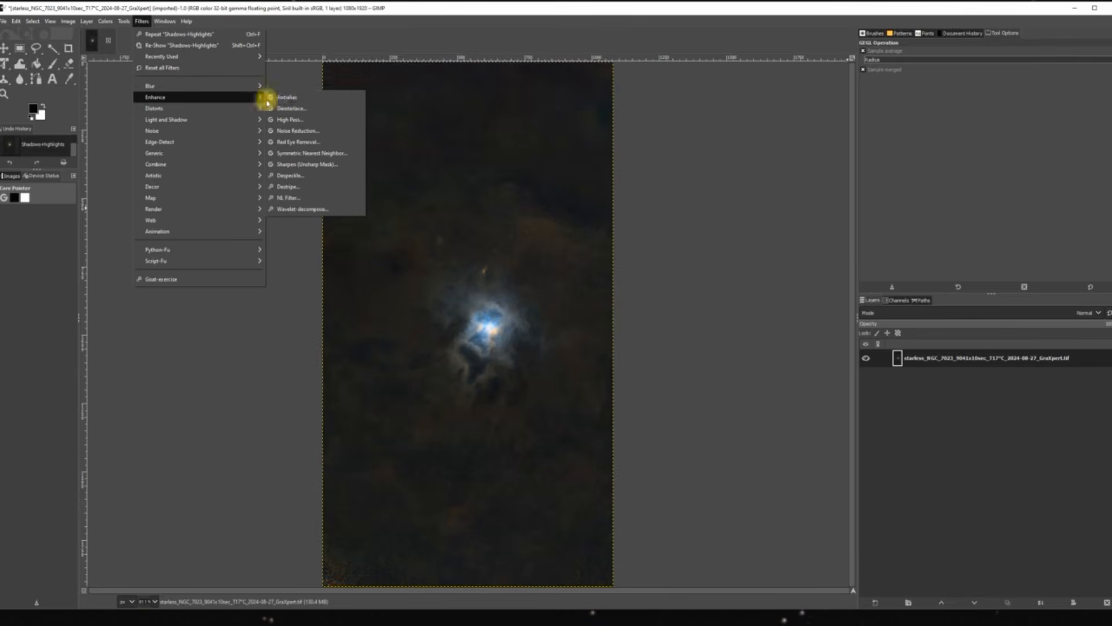
click(317, 164)
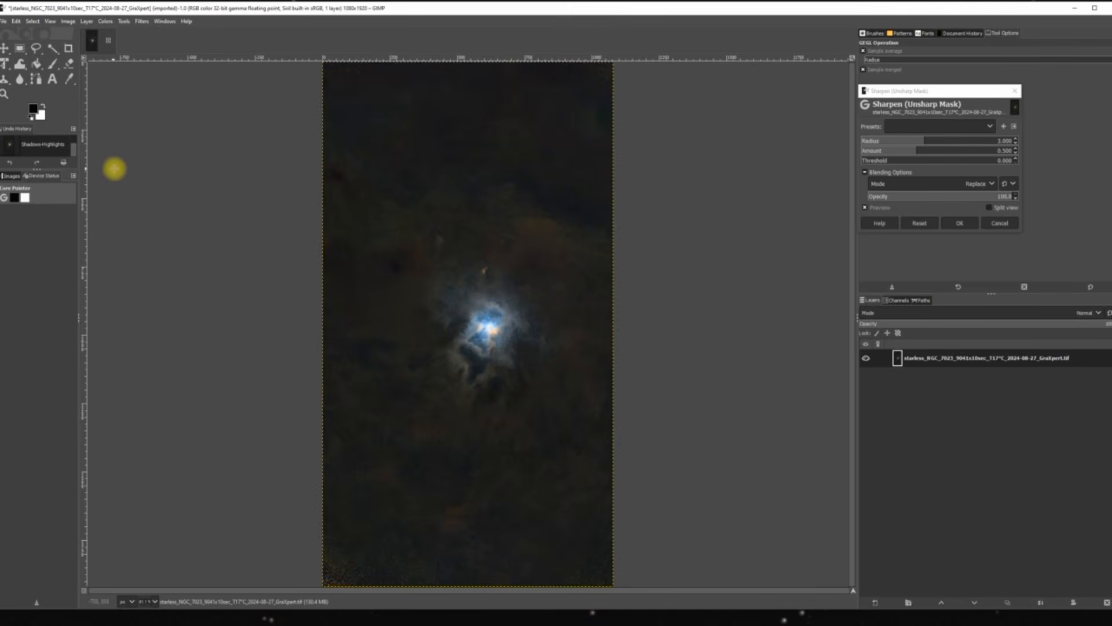
Step: Apply the Noise Reduction filter to the sharpened image with strength 2
click(145, 25)
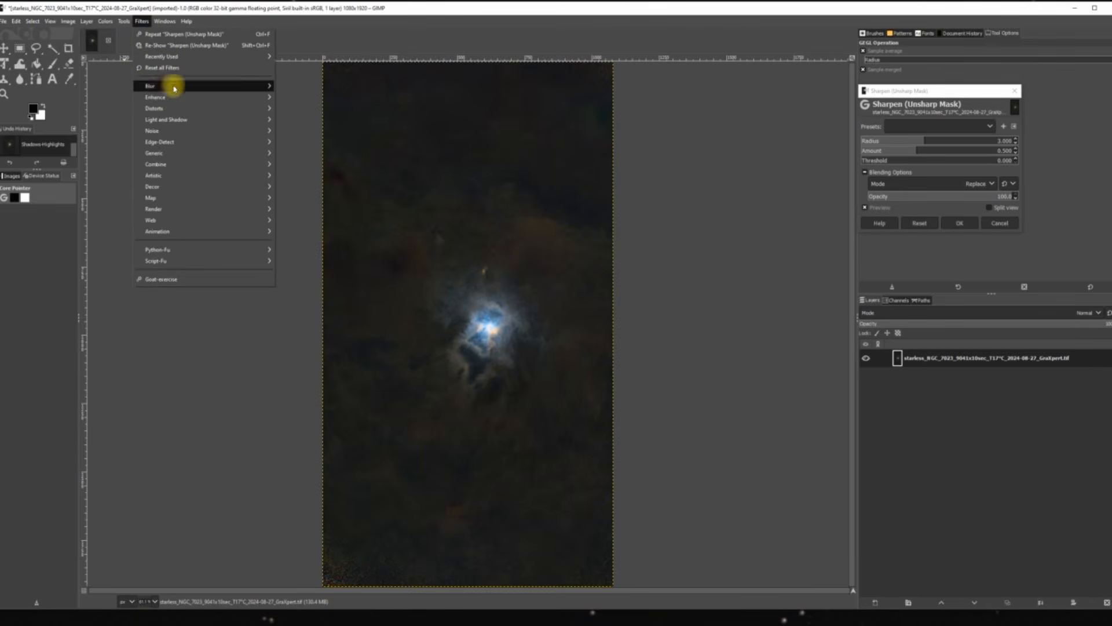
mouse_move(170, 99)
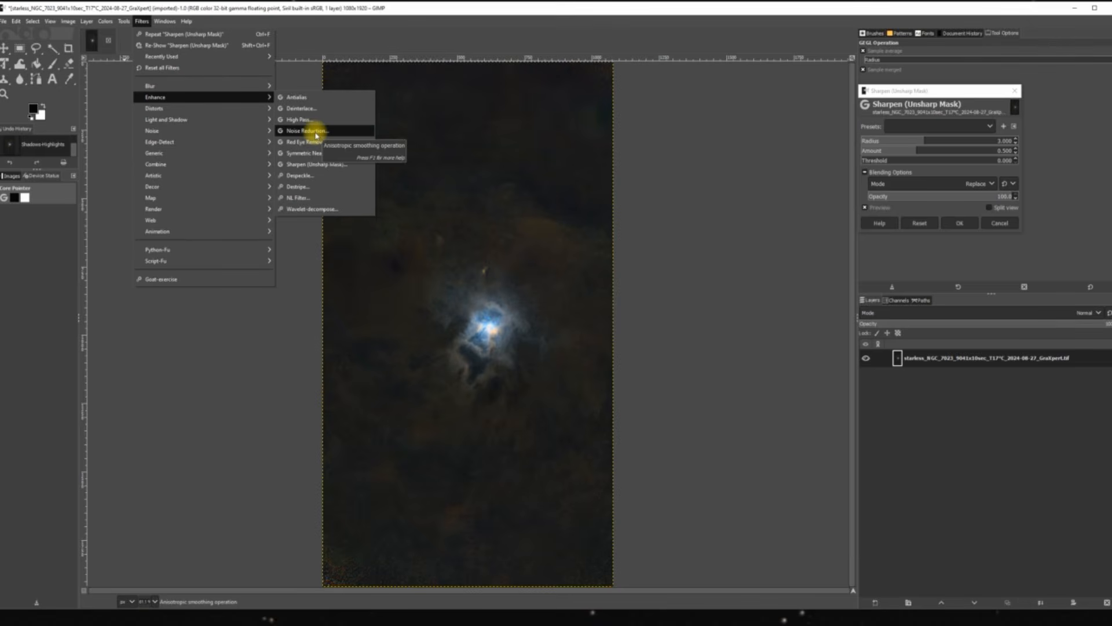
click(315, 132)
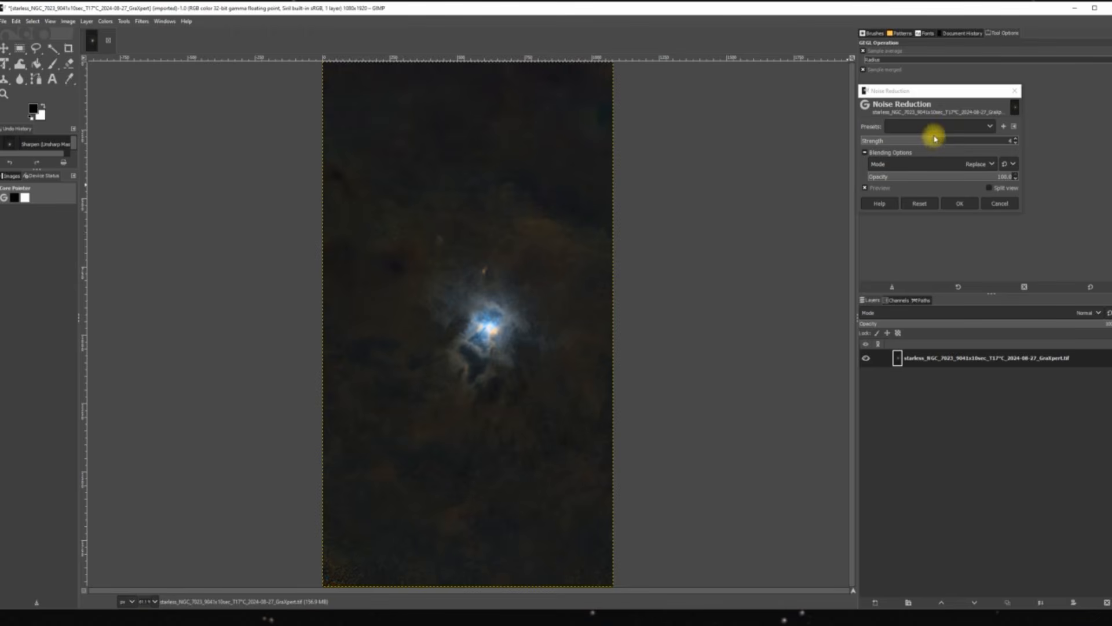
drag(932, 138, 901, 141)
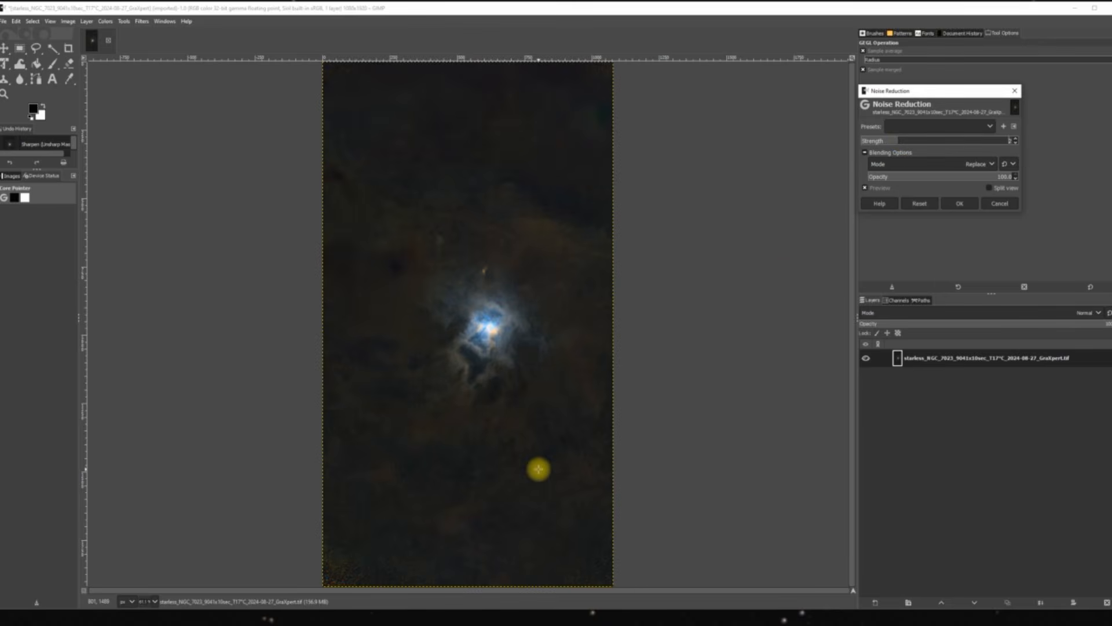
click(962, 203)
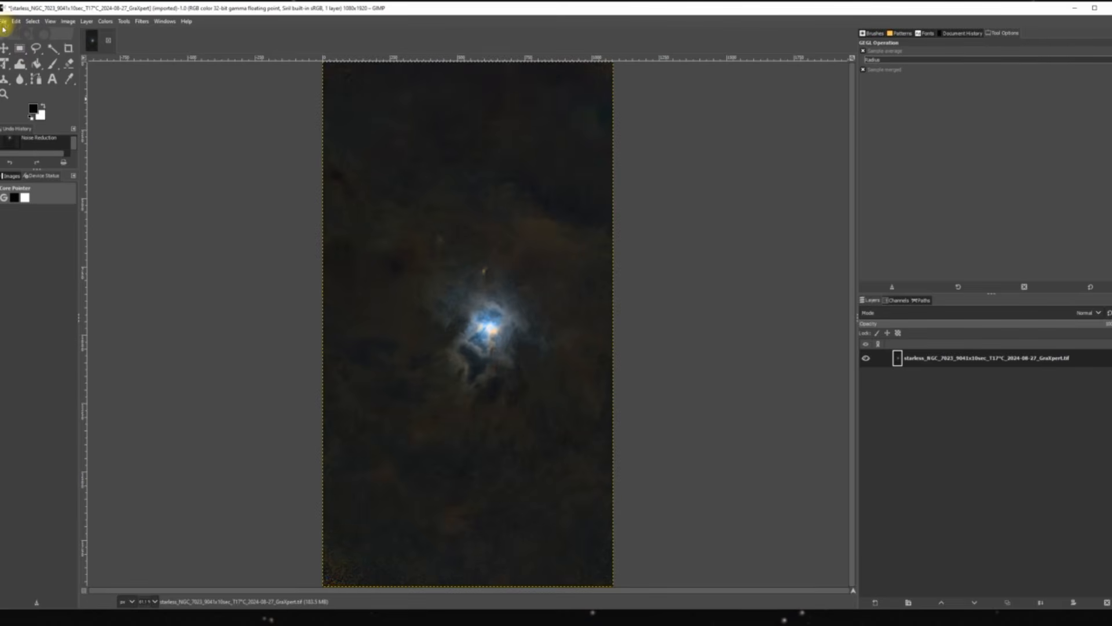
Step: Export the image as an uncompressed TIFF, replacing the starless GraXpert .tif in the desktop's TIFF folder
click(3, 21)
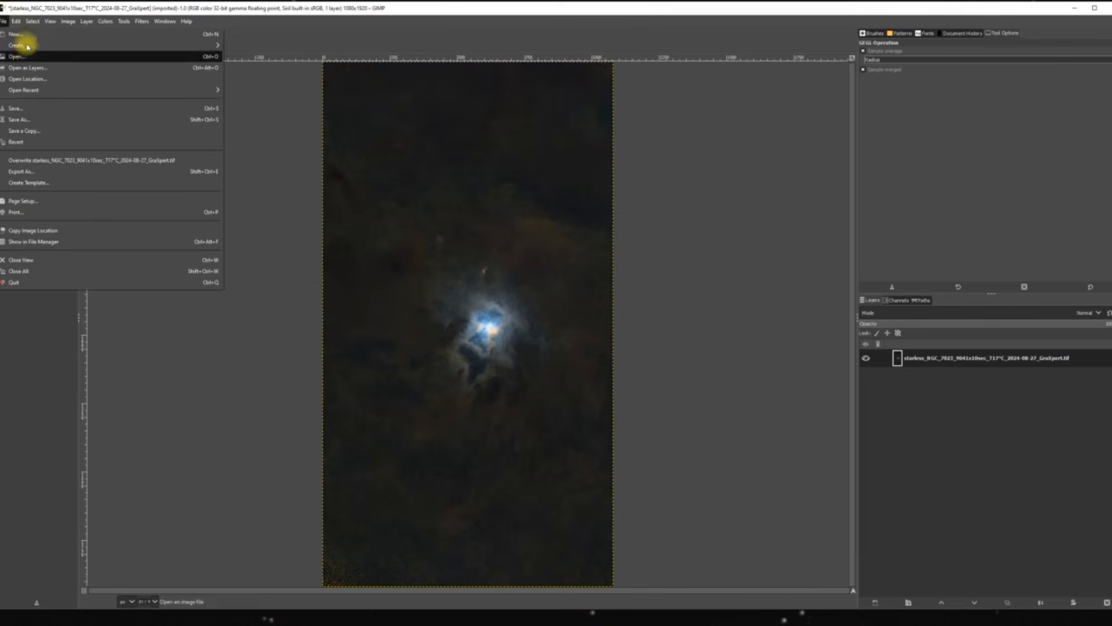
click(22, 172)
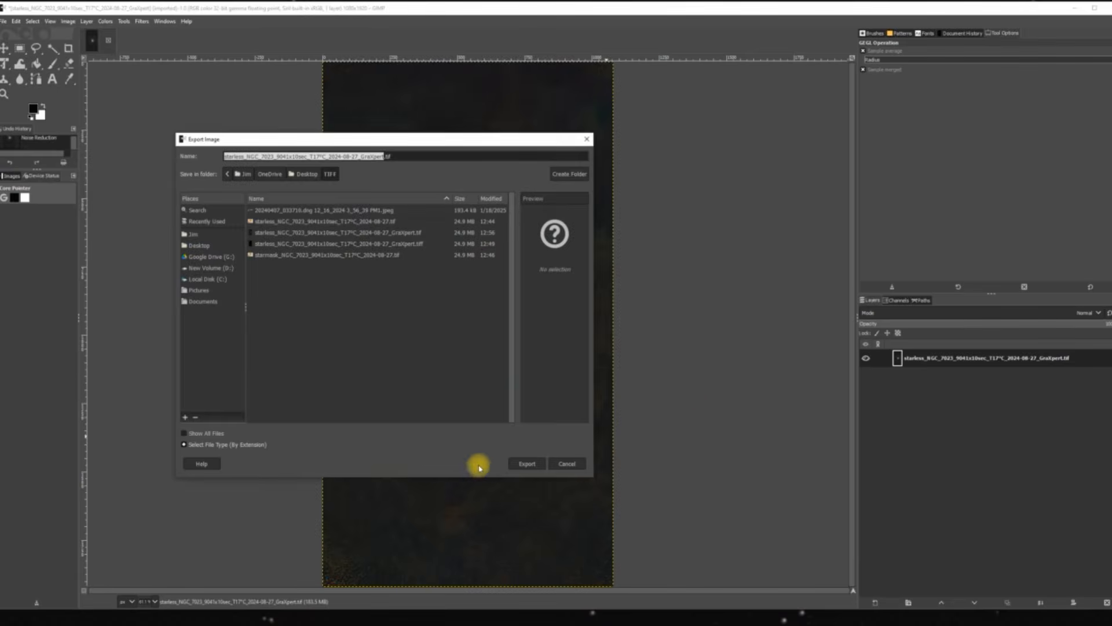
click(528, 464)
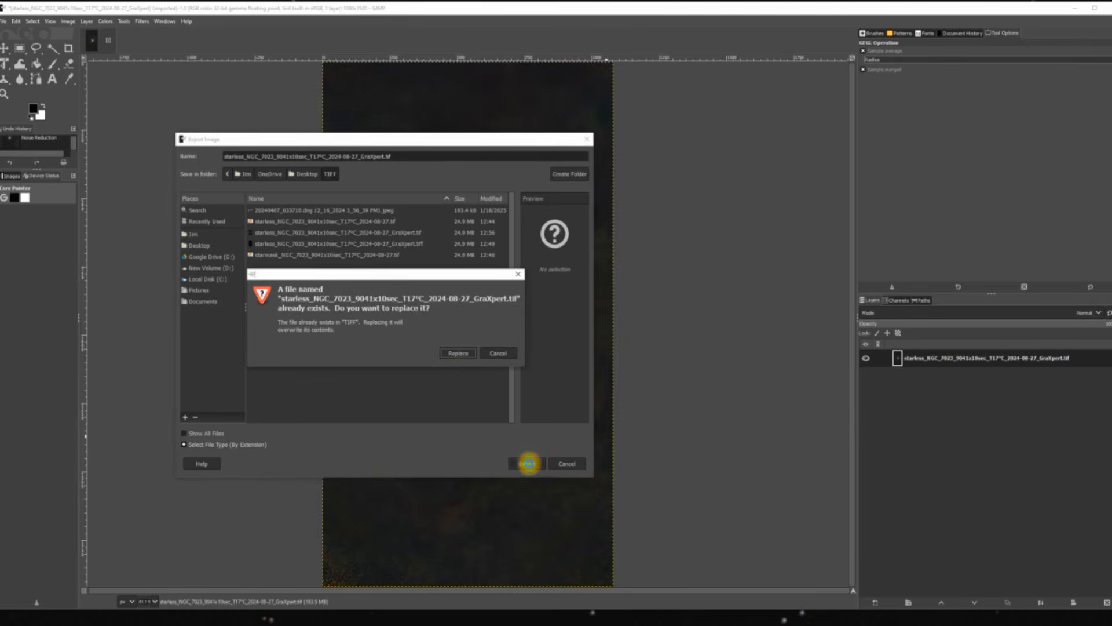
click(458, 353)
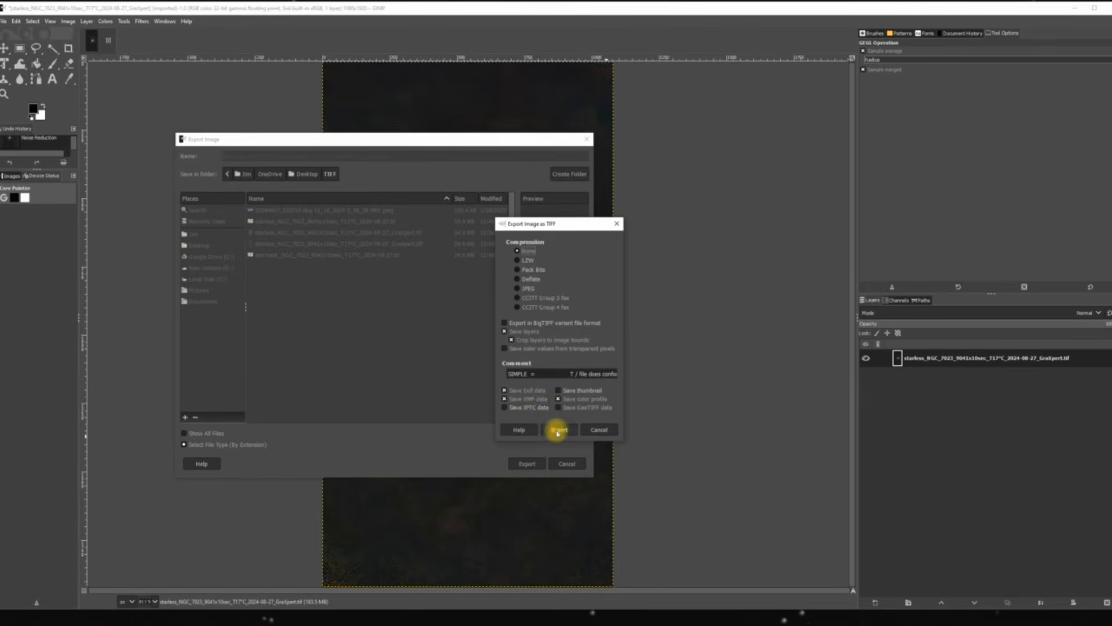
click(558, 430)
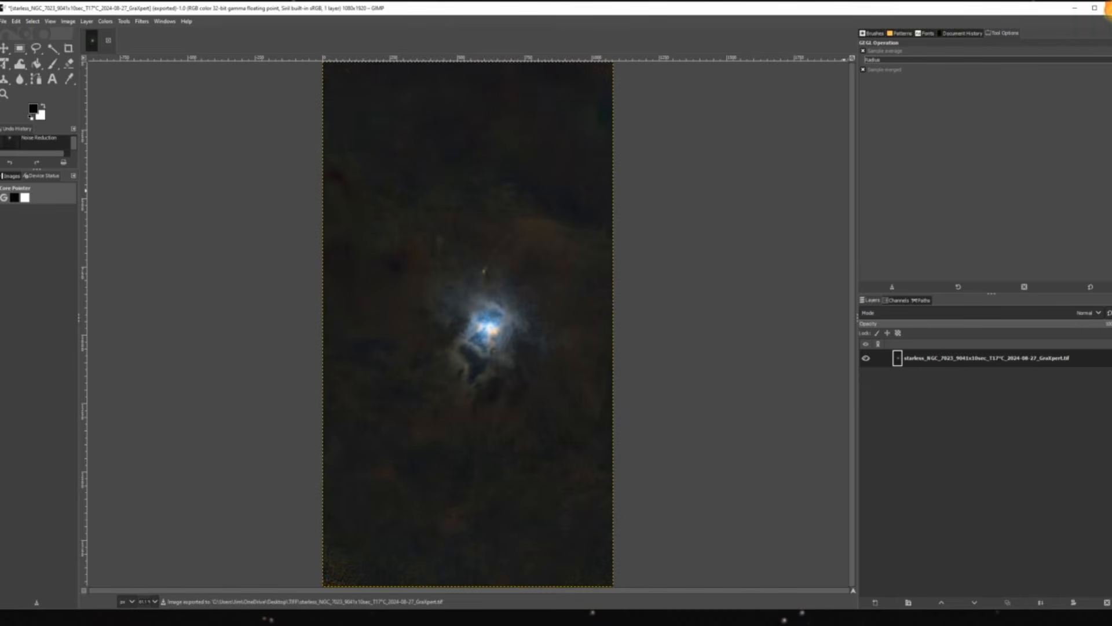
Step: Minimise GIMP, launch AstroSharp (Deep Sky DeTools) from its desktop folder, close the folder window and maximise the tool
click(1108, 8)
click(219, 238)
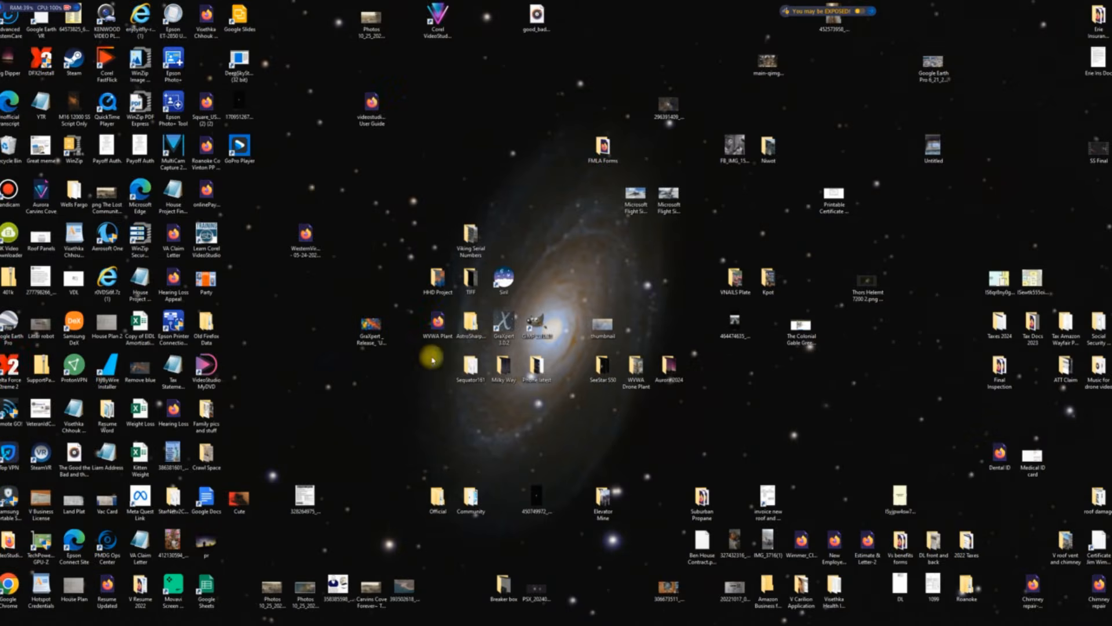
double_click(471, 335)
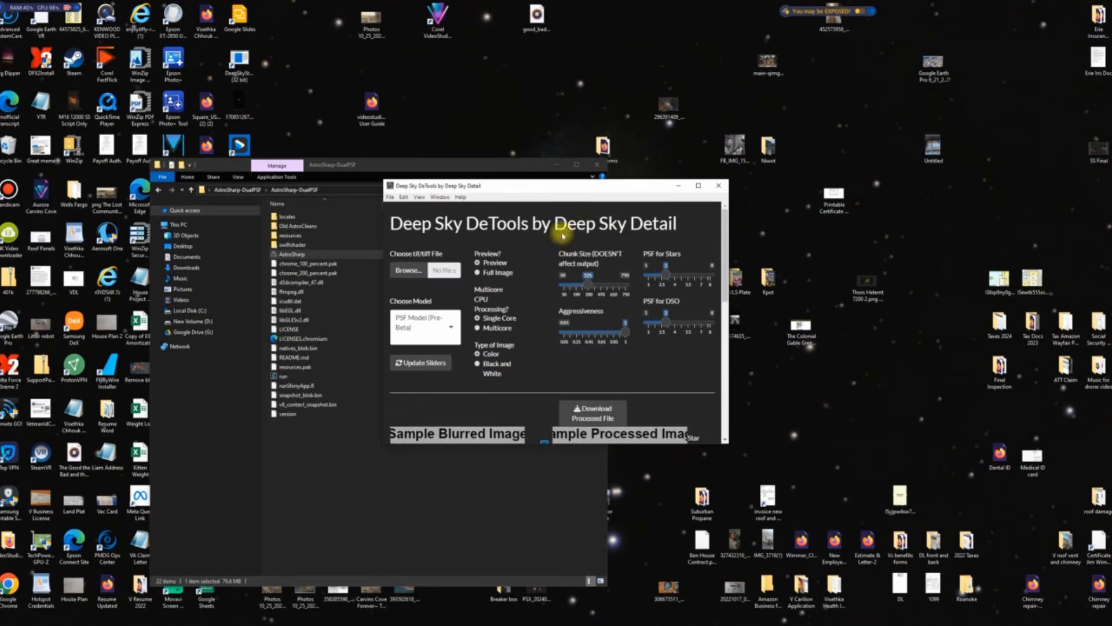
click(596, 165)
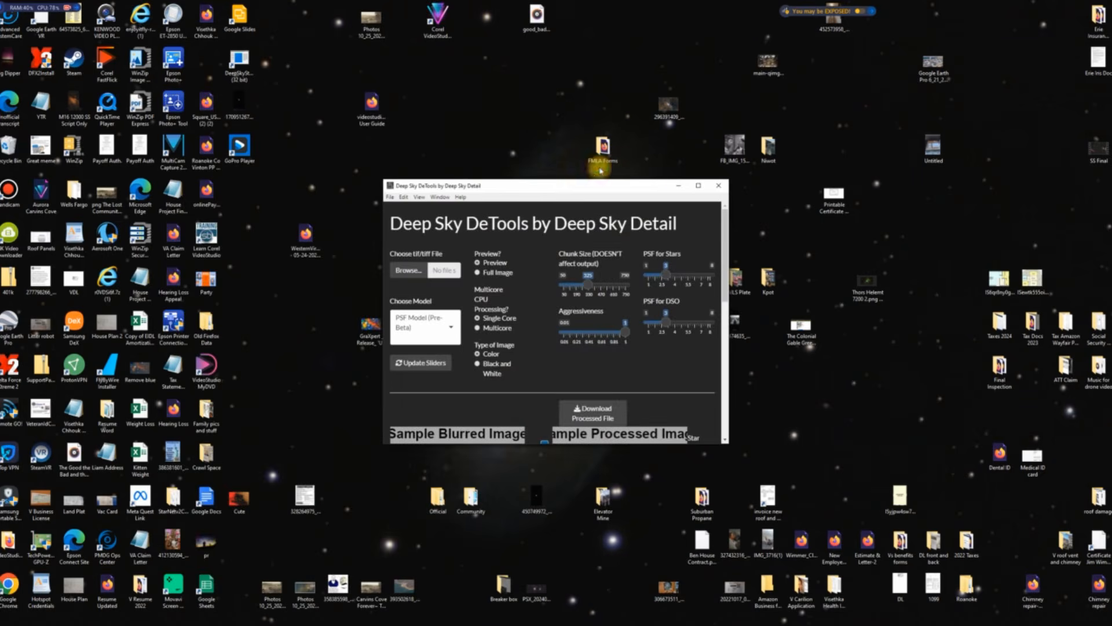
click(699, 185)
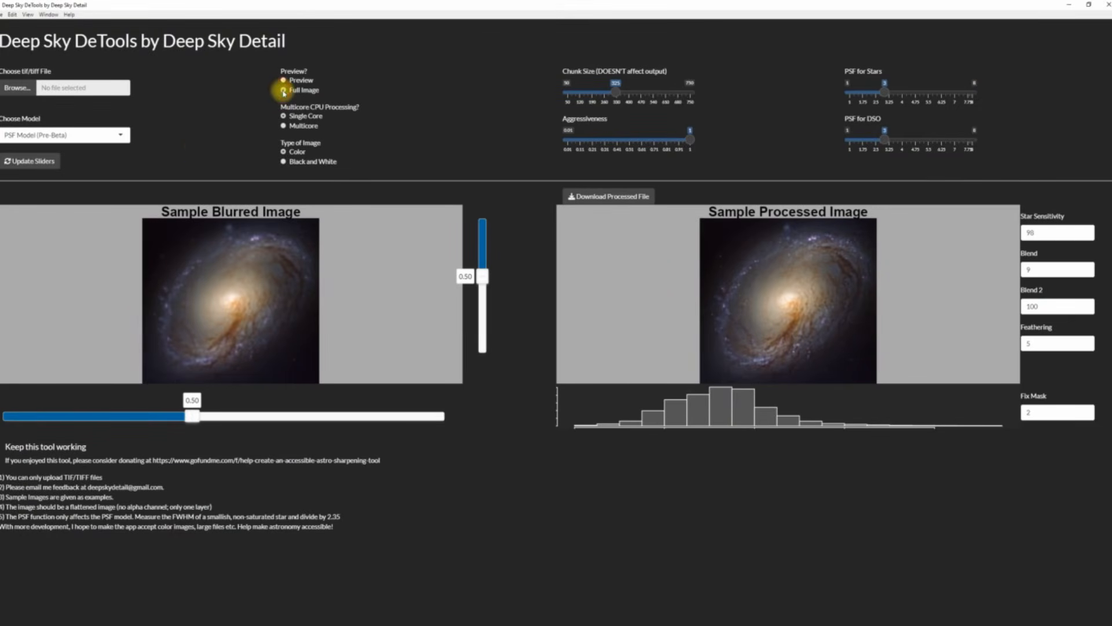
Step: Choose the Second Beta model for processing the image
click(119, 136)
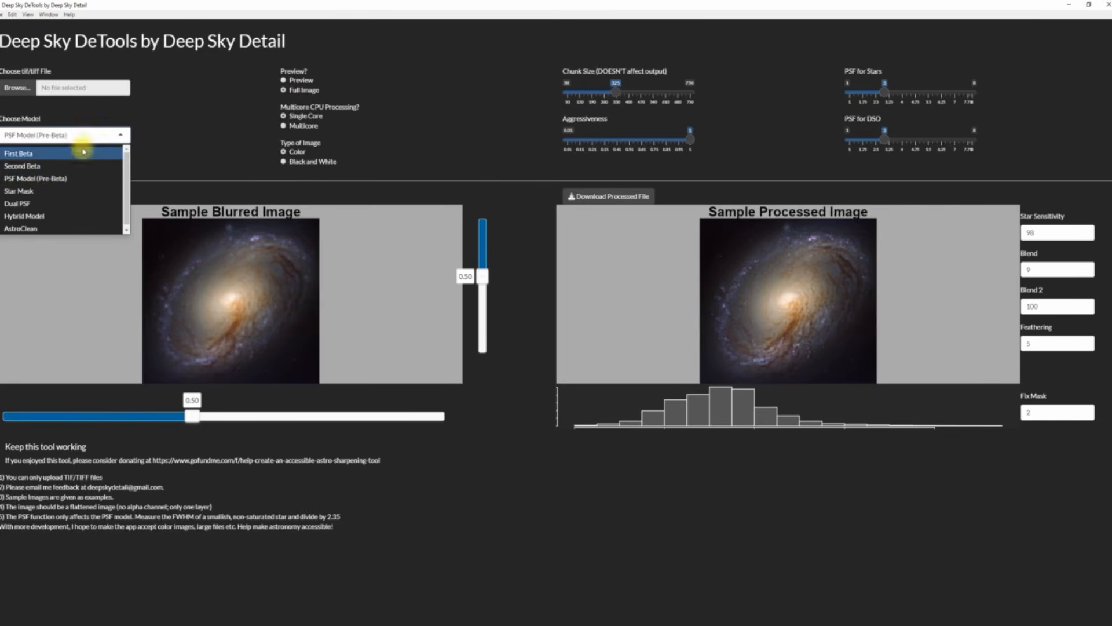
click(63, 167)
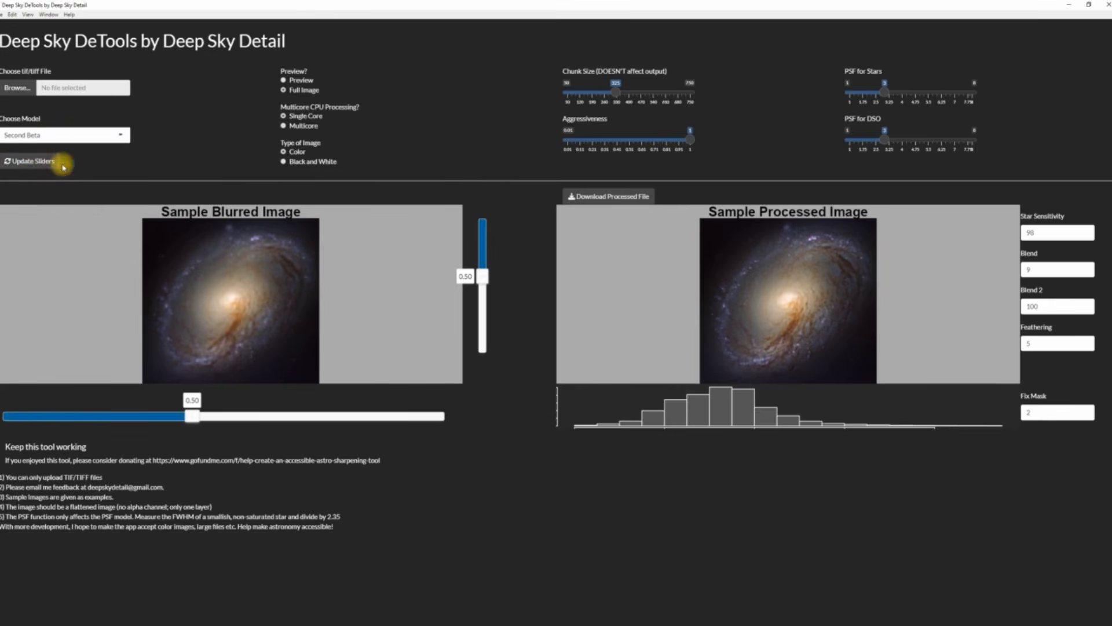
click(122, 136)
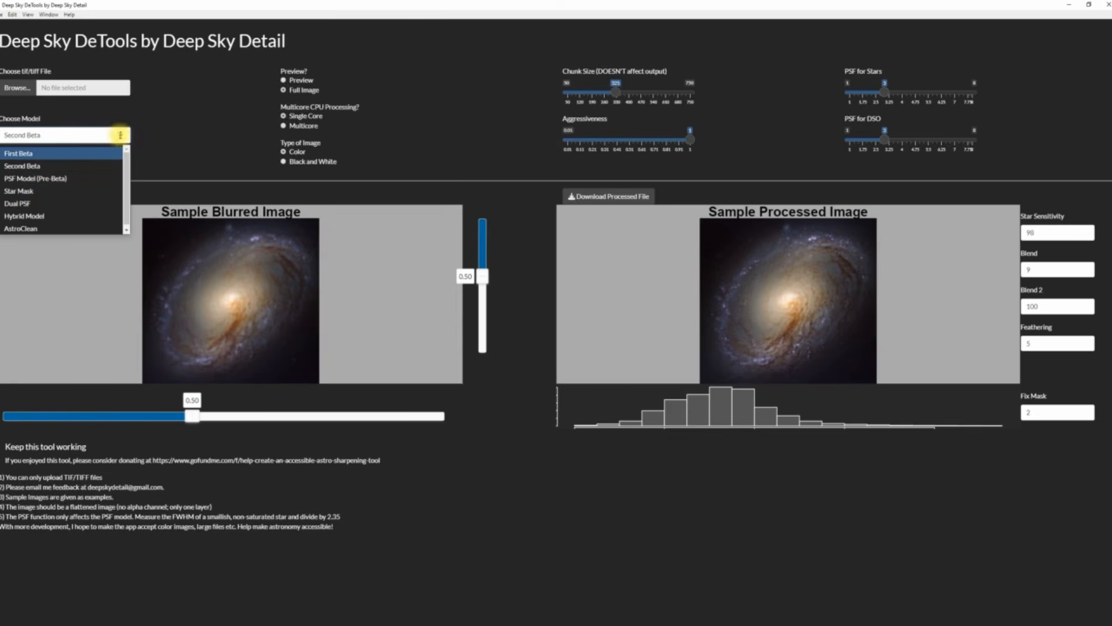
click(175, 119)
Step: Load the bright starless NGC 7023 GraXpert TIFF from the TIFF folder and process it with PSF for DSO set to 8
click(21, 96)
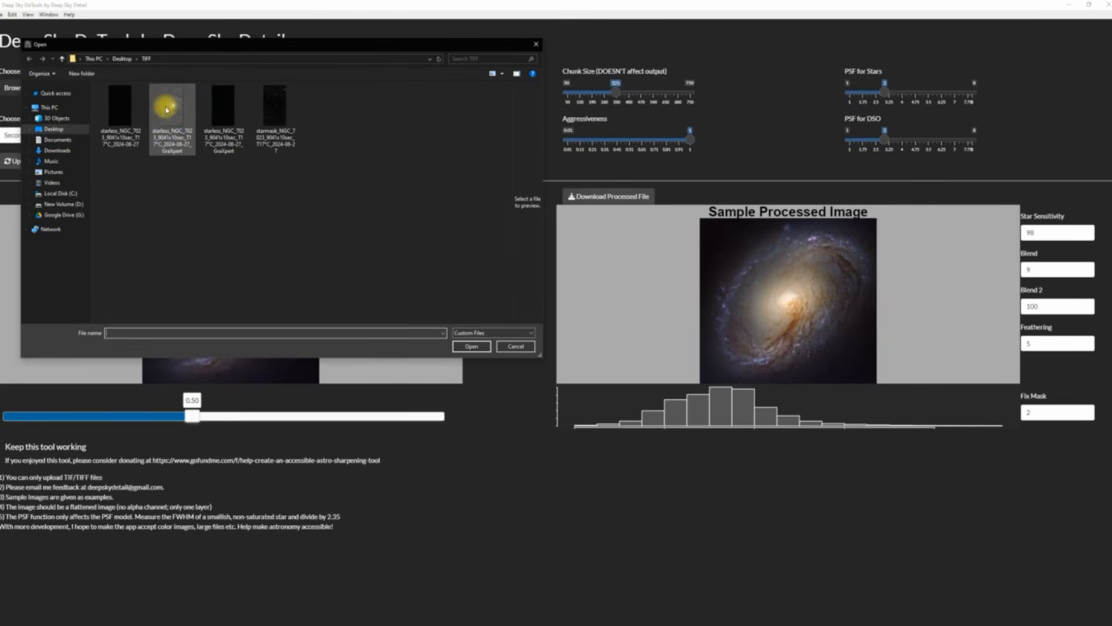
double_click(185, 112)
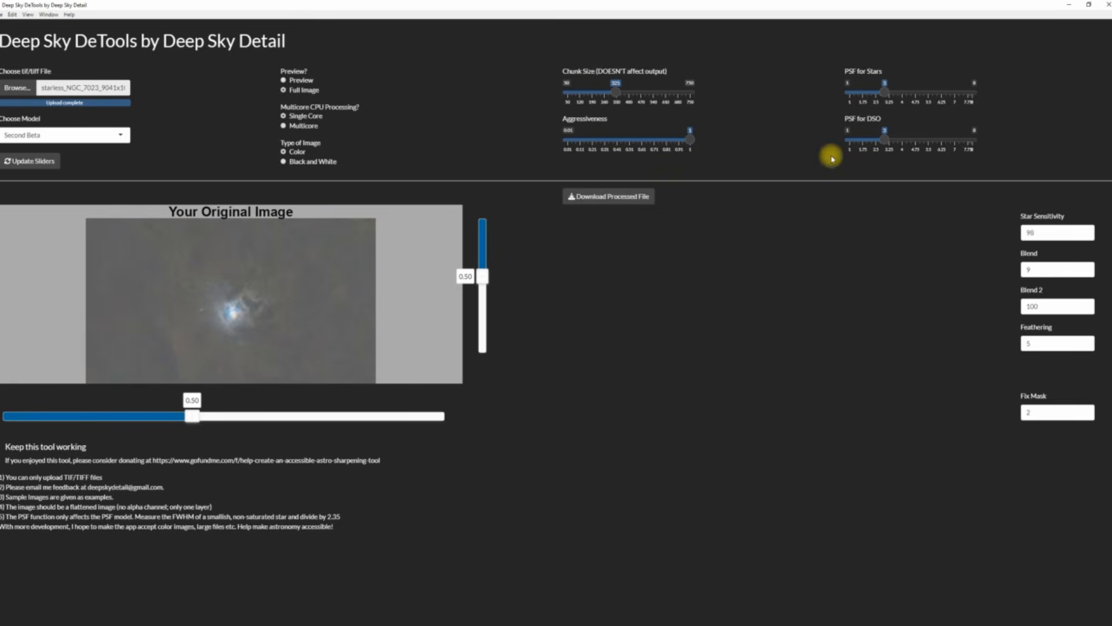
drag(890, 145, 997, 150)
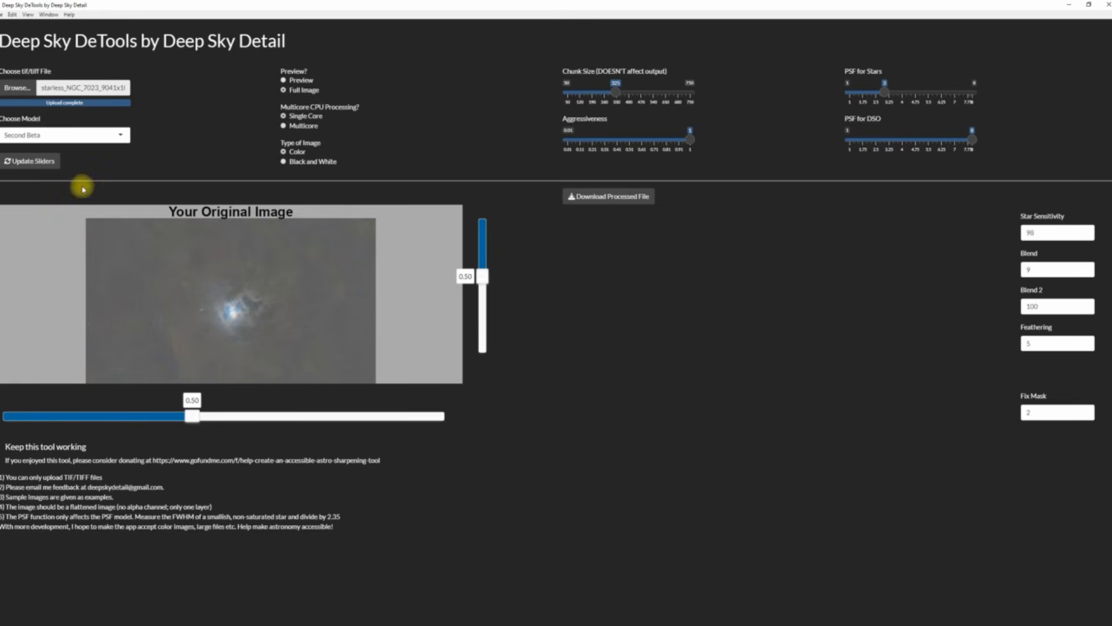
click(36, 162)
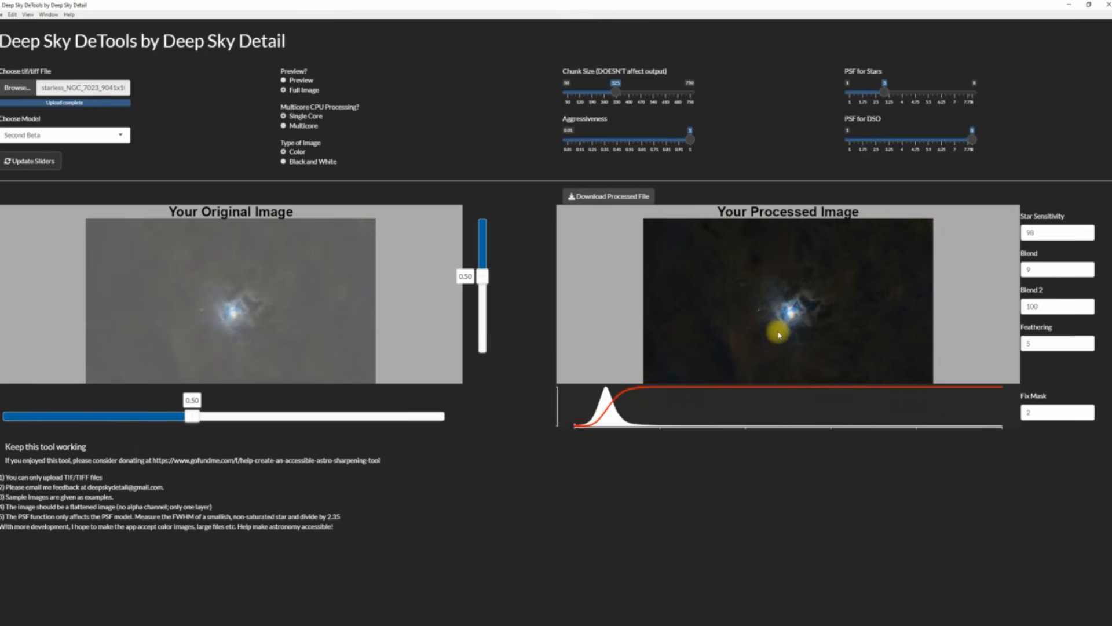
Step: Save the processed image to the desktop's TIFF folder and close Deep Sky DeTools along with its leftover blank window
click(600, 202)
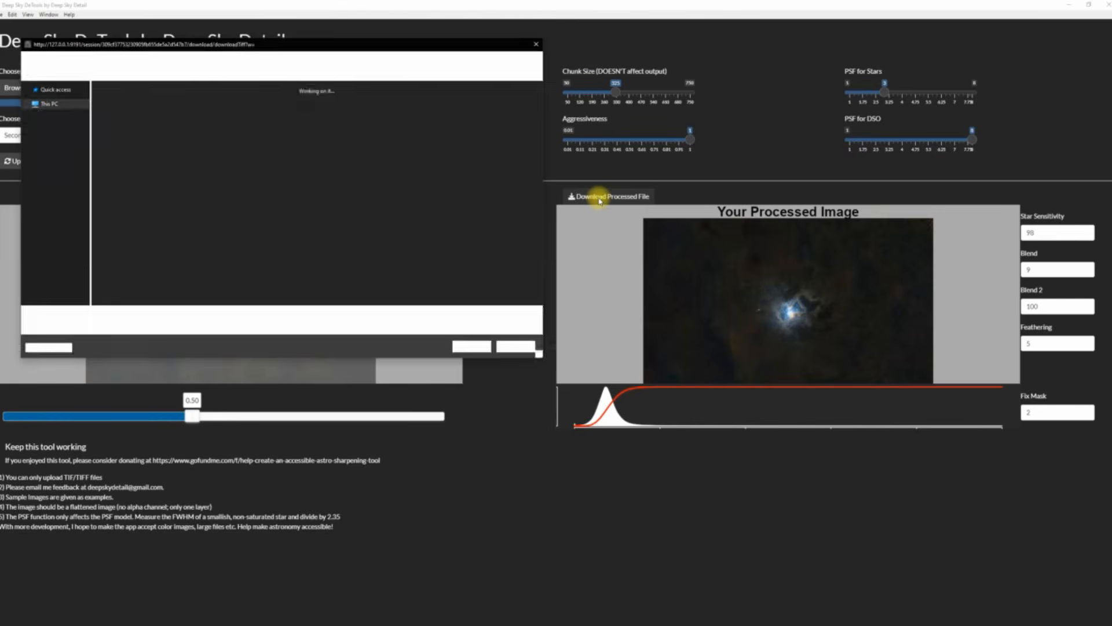
click(480, 350)
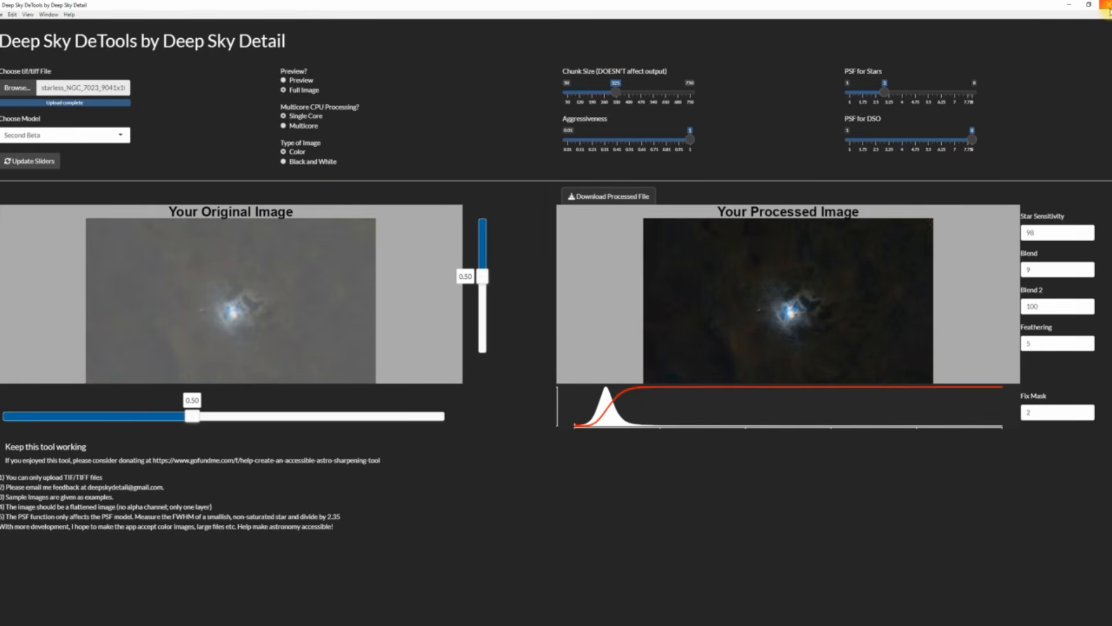
click(1107, 7)
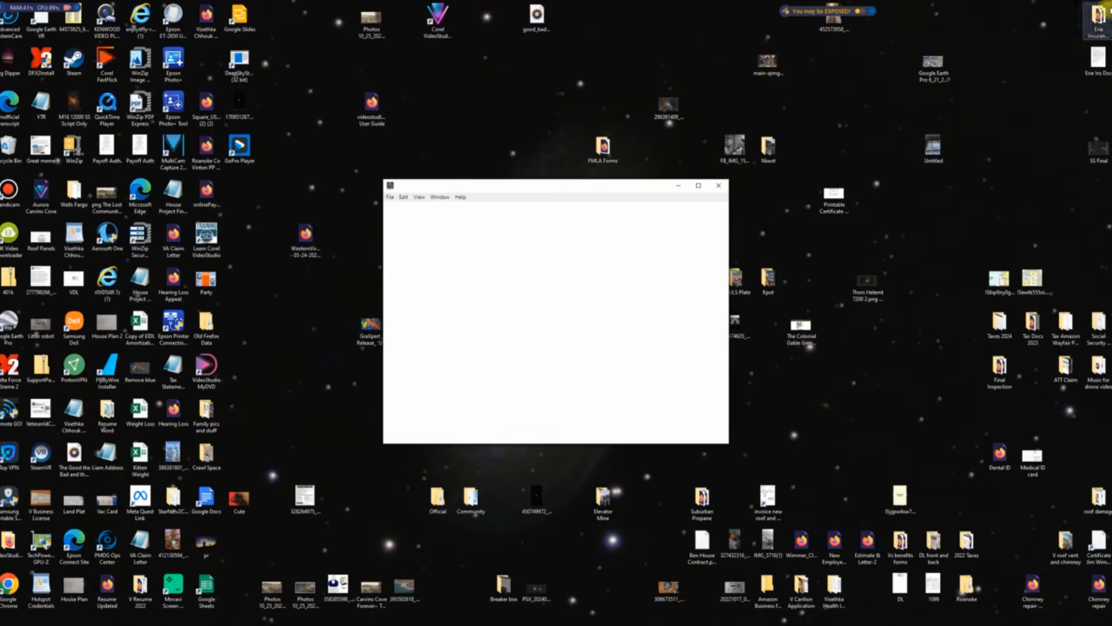
click(719, 185)
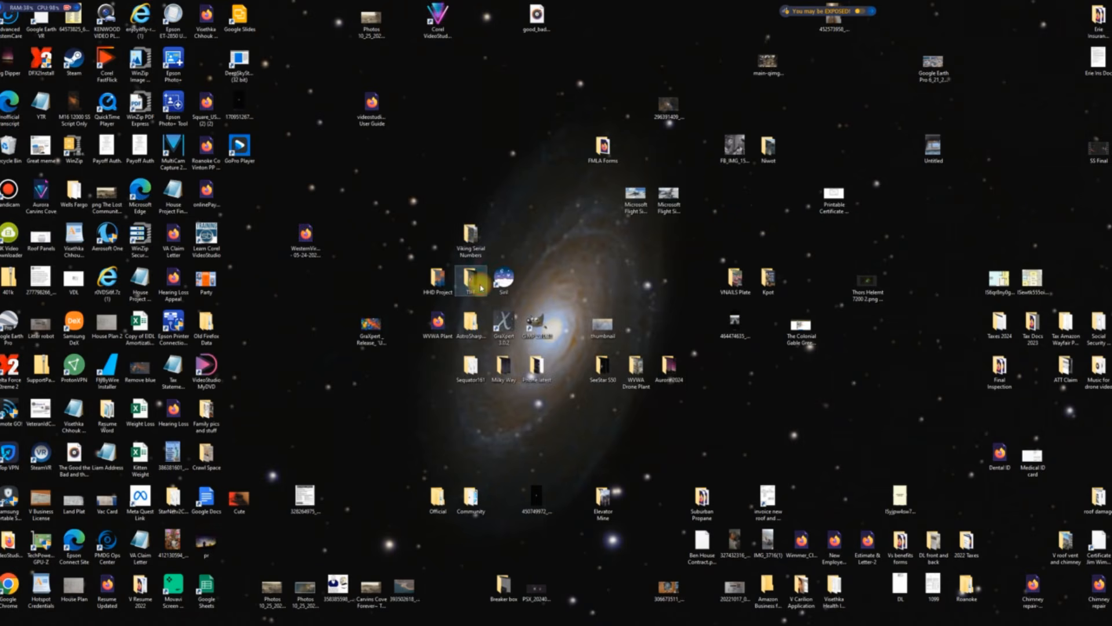
Step: Open the processed image and the starless GraXpert image from the desktop's TIFF folder in Windows Photo Viewer, side by side
double_click(479, 284)
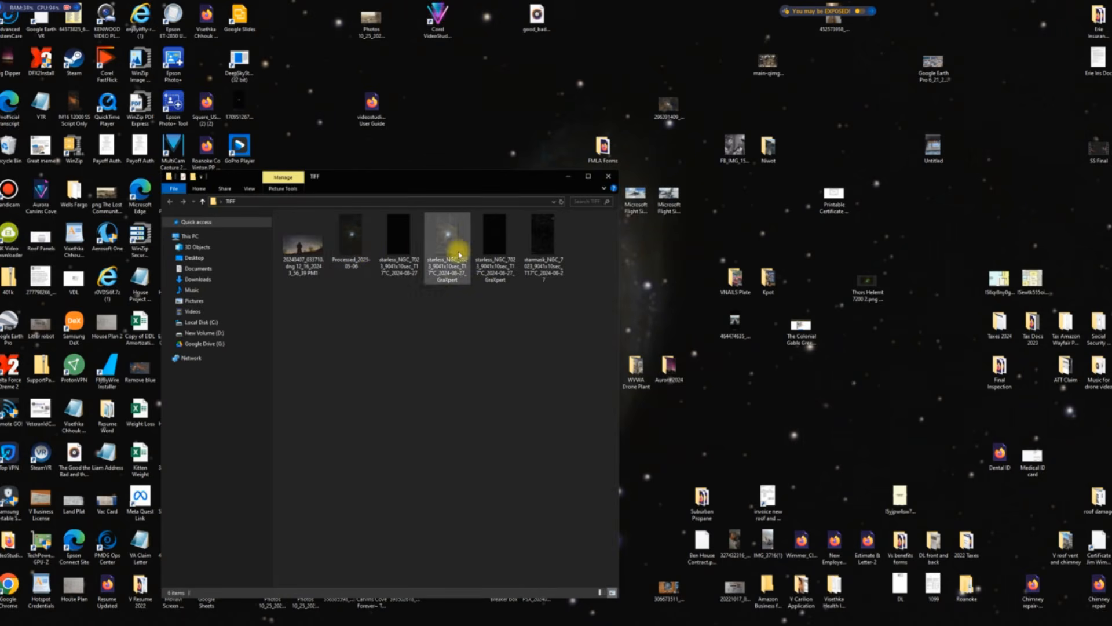
click(350, 257)
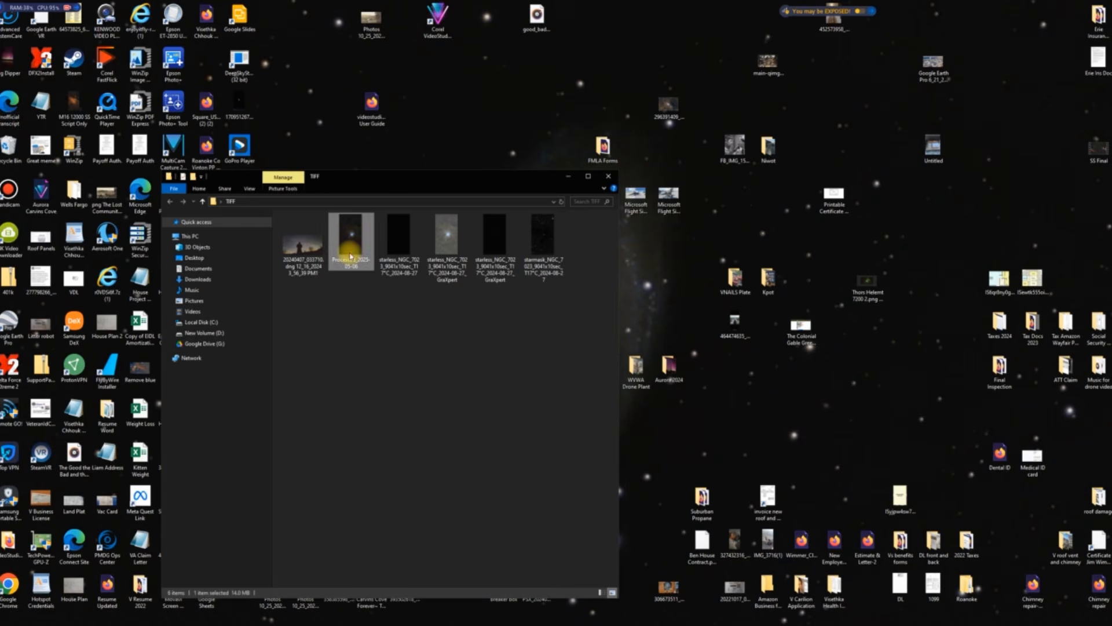
double_click(351, 257)
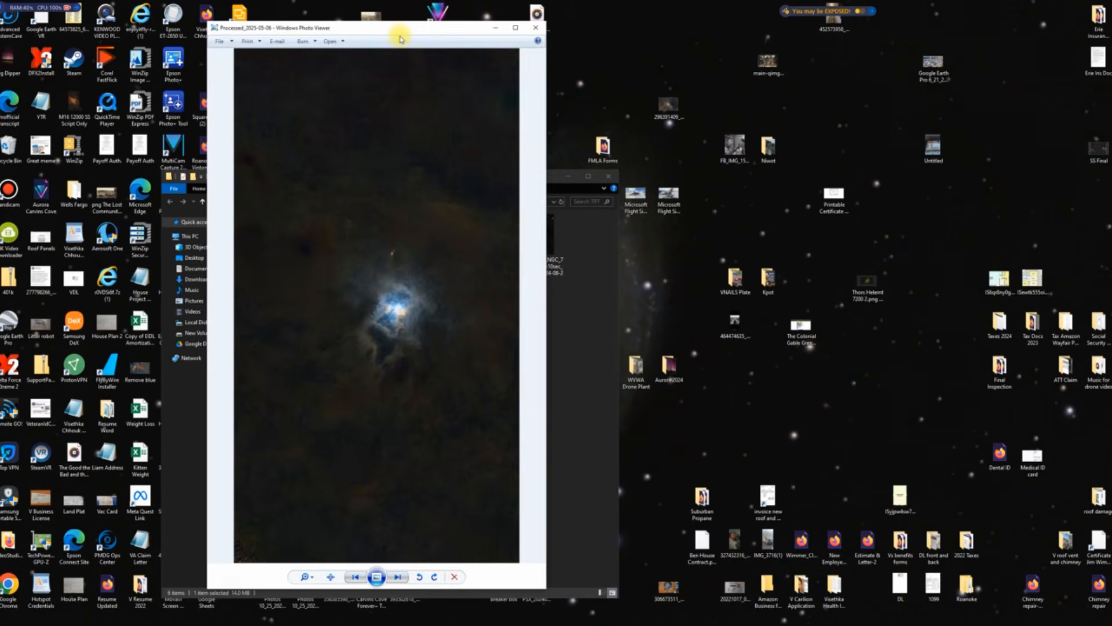
drag(400, 39, 792, 67)
click(450, 238)
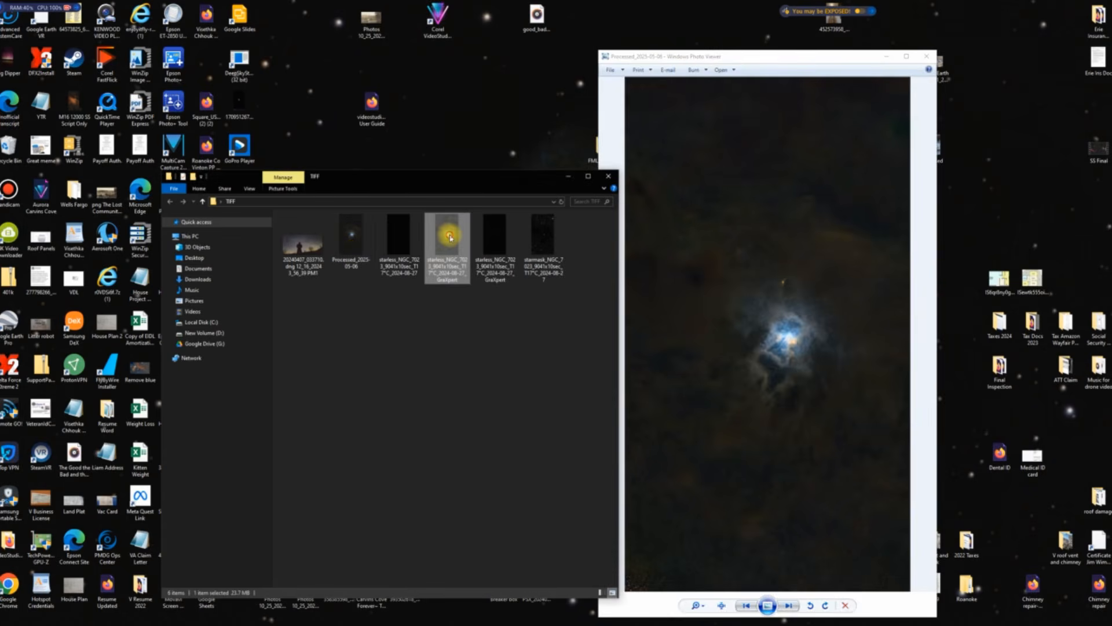
double_click(450, 237)
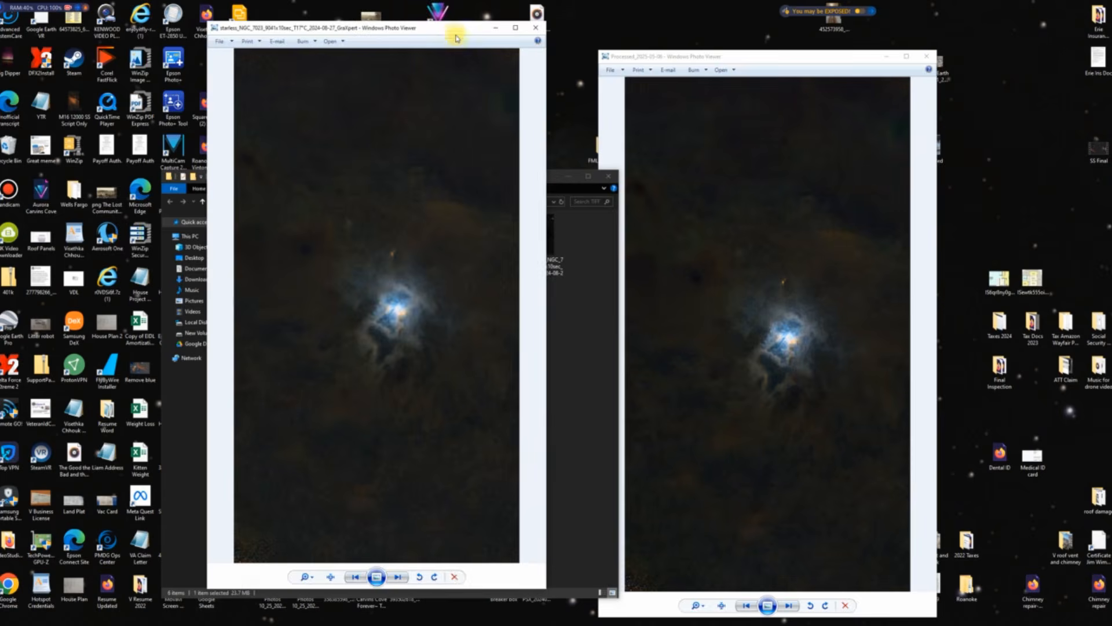
drag(453, 35, 526, 65)
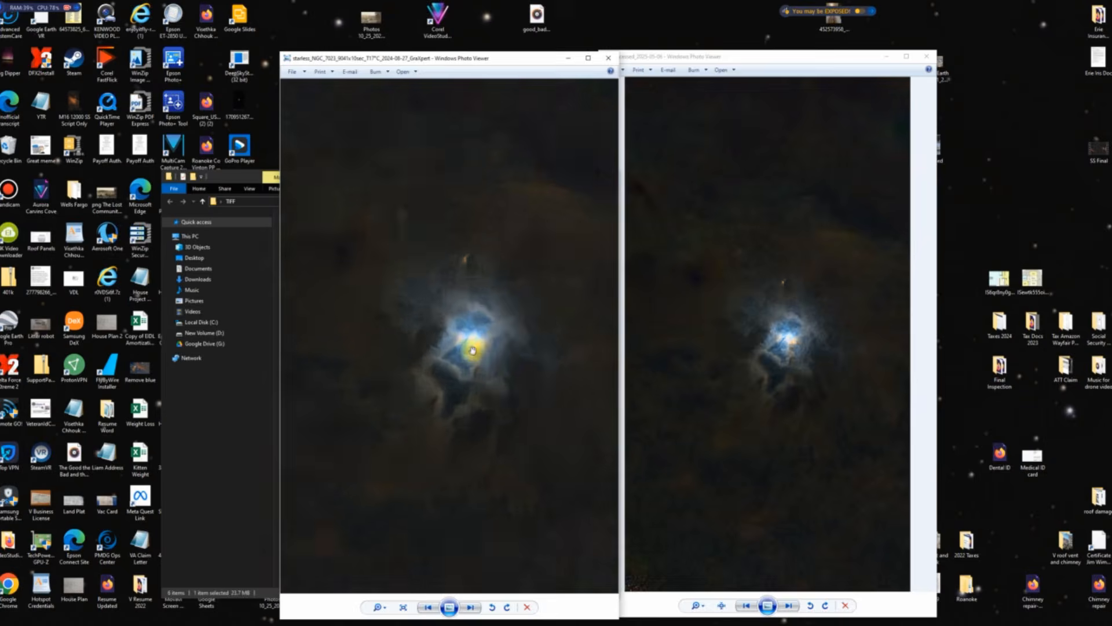
Step: Compare the nebula detail in both images close up and close the two viewer windows
scroll(486, 373, up, 2)
scroll(777, 392, up, 2)
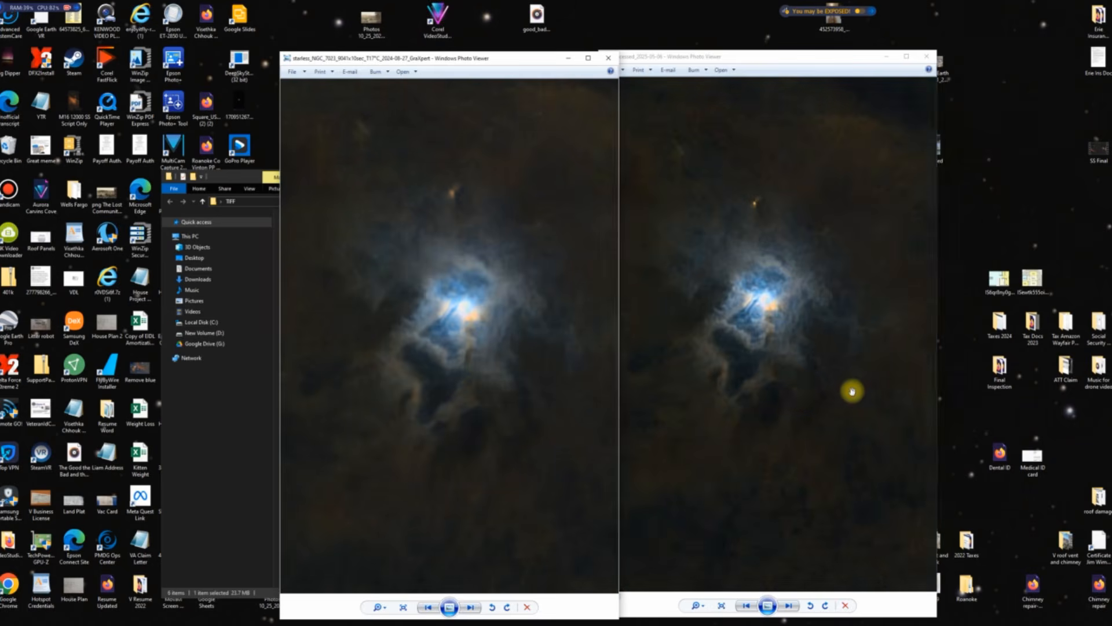
drag(803, 399, 820, 417)
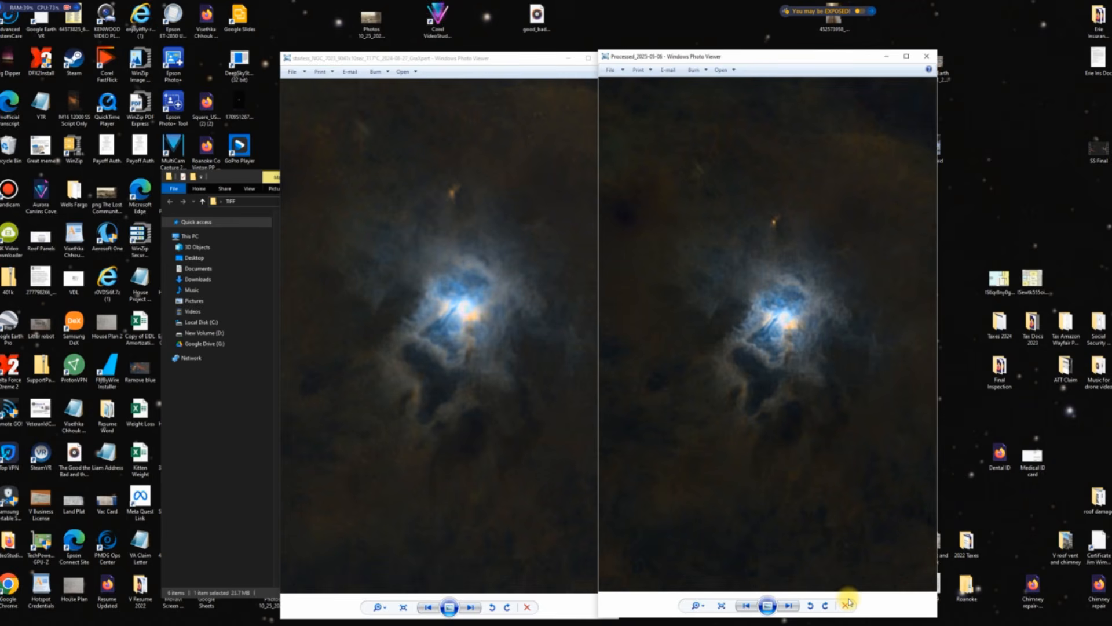
drag(534, 63, 459, 69)
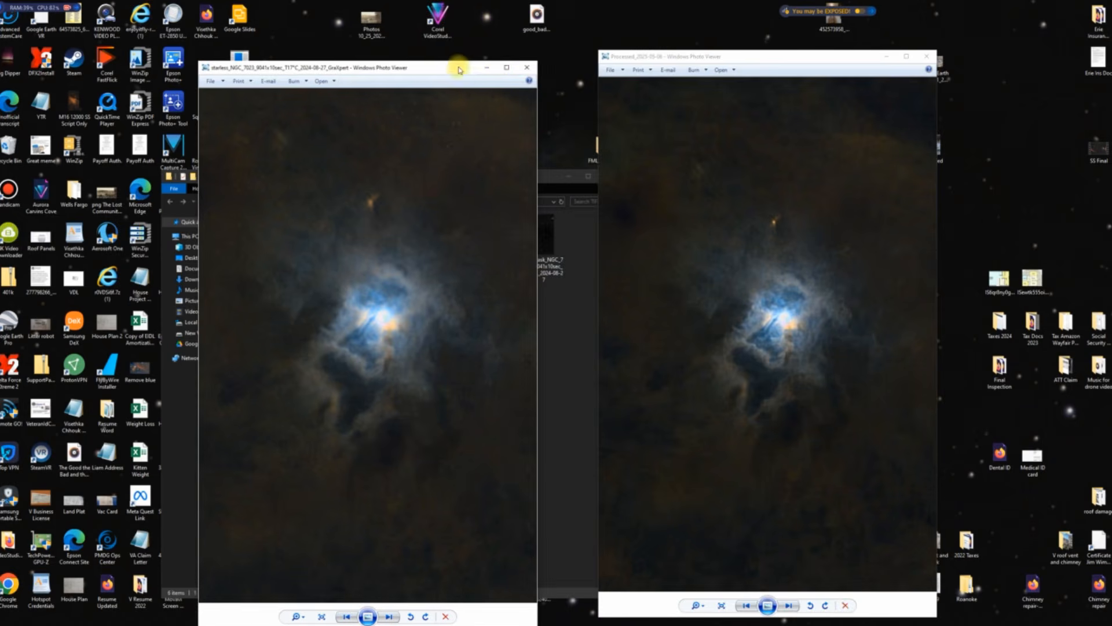
click(528, 68)
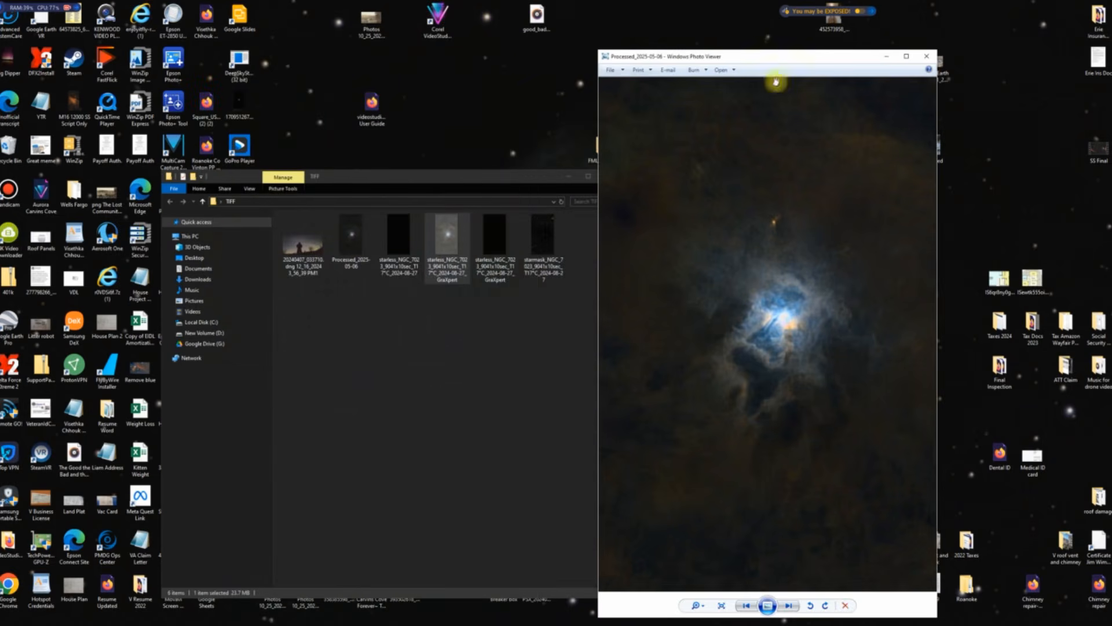
click(926, 56)
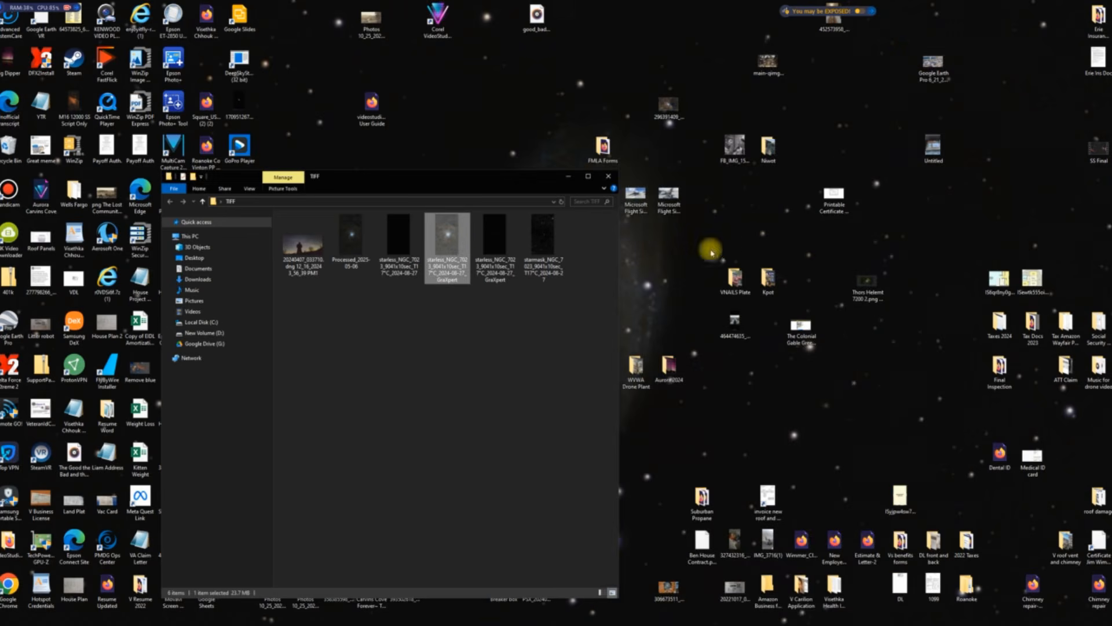
Step: Rename the processed image in the TIFF folder to 1Processed_2025-05-06 and close the folder
click(497, 328)
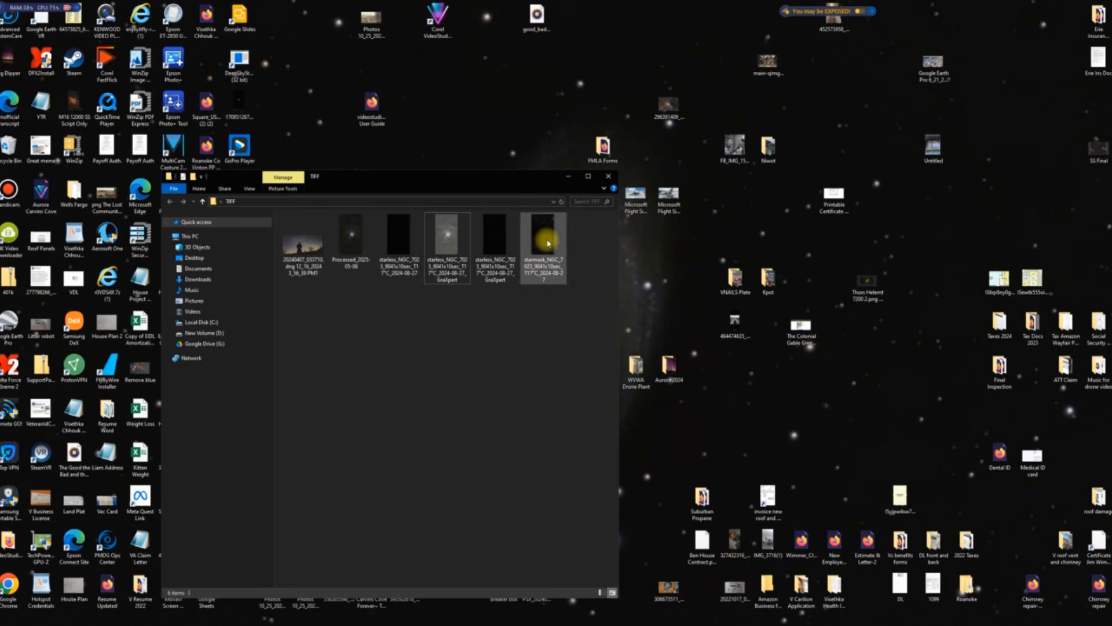
mouse_move(549, 243)
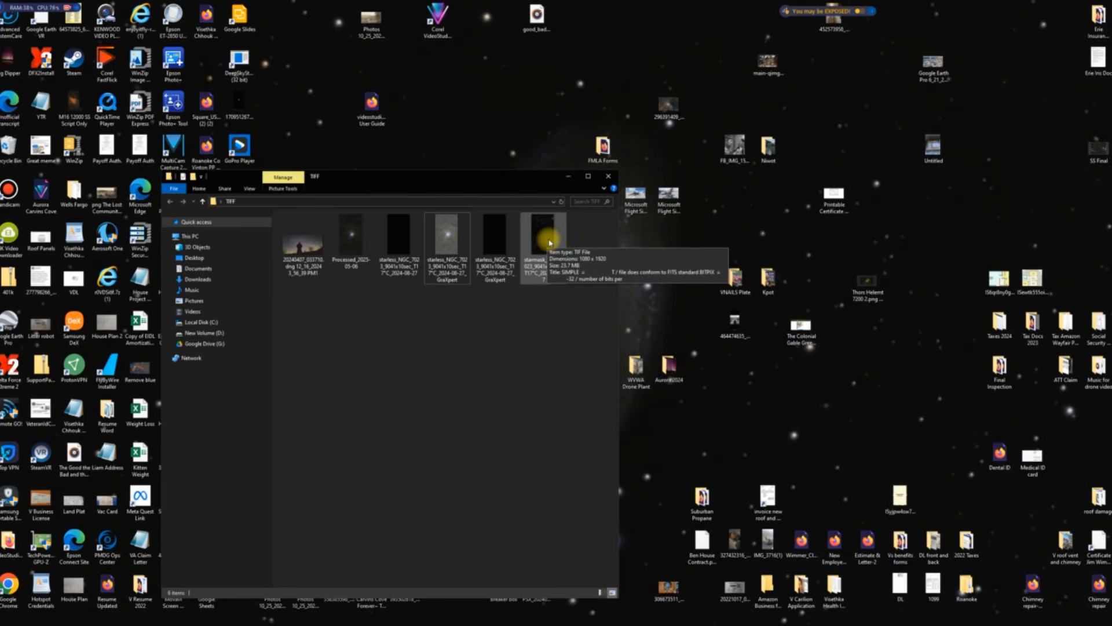
click(350, 252)
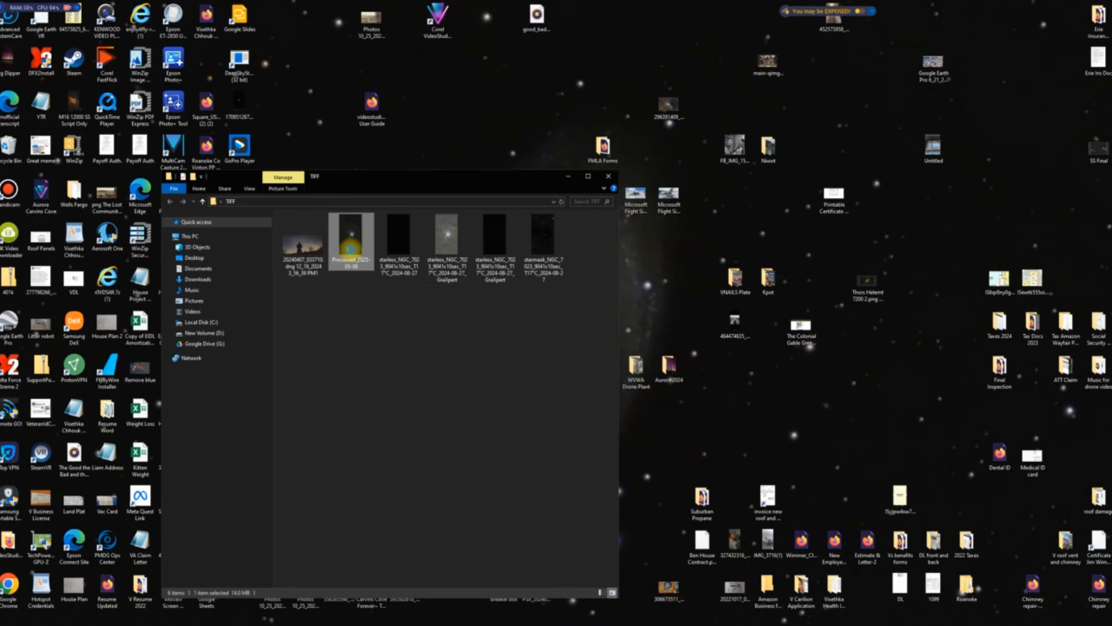
right_click(351, 249)
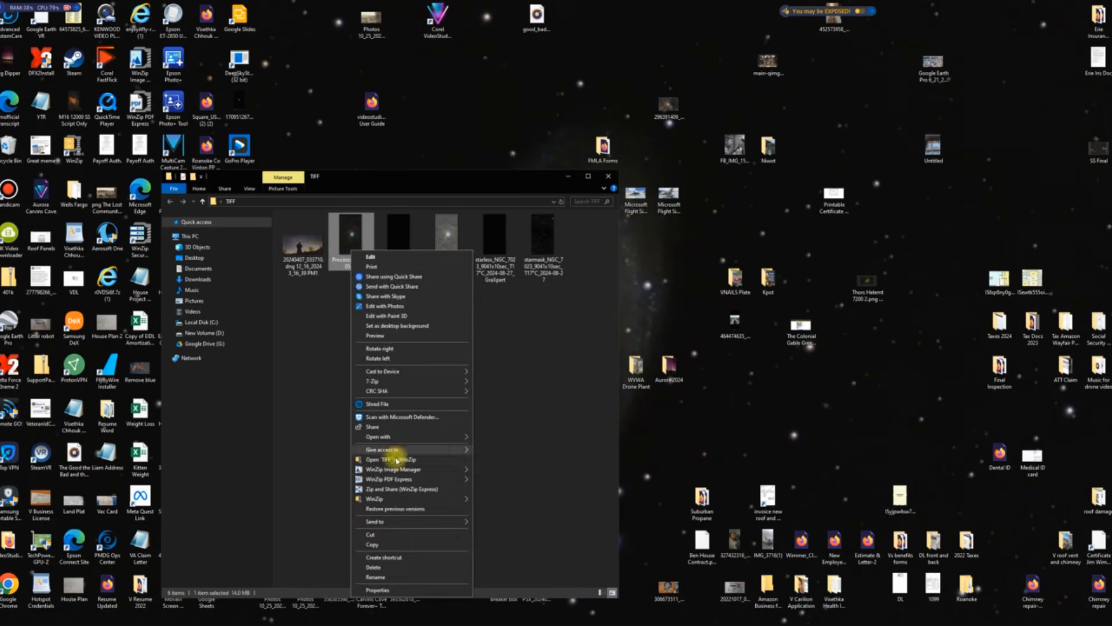
click(384, 580)
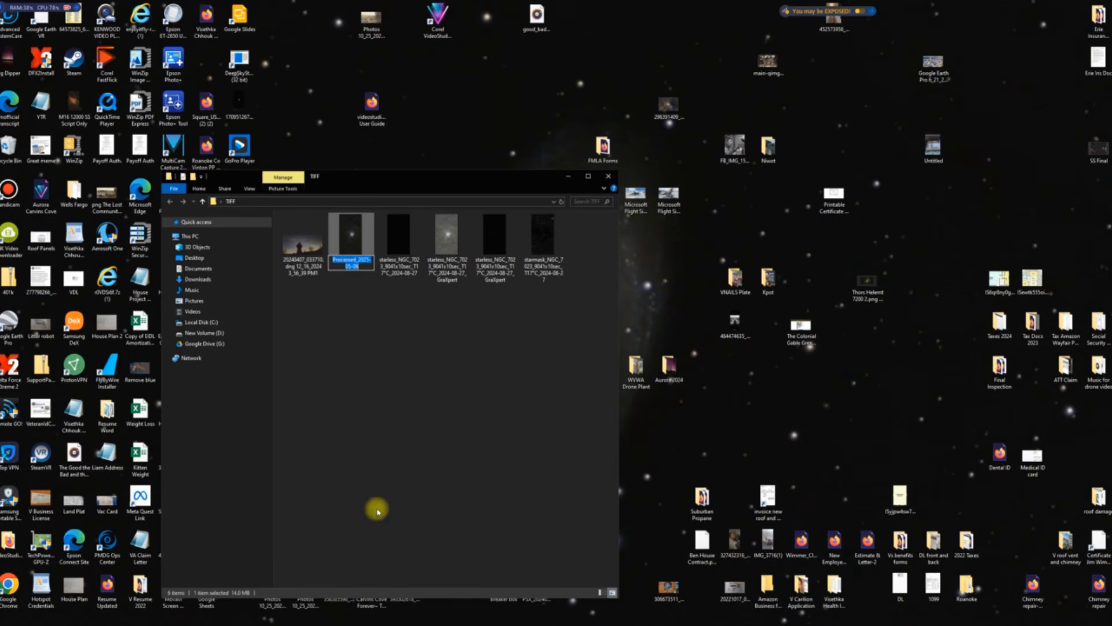
click(334, 262)
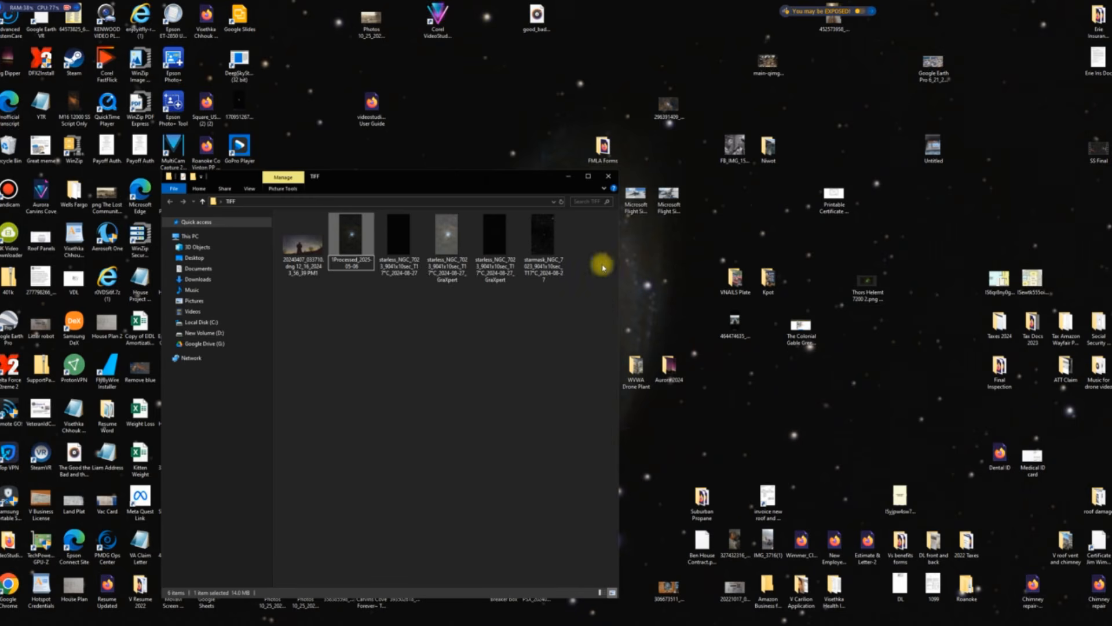
click(406, 451)
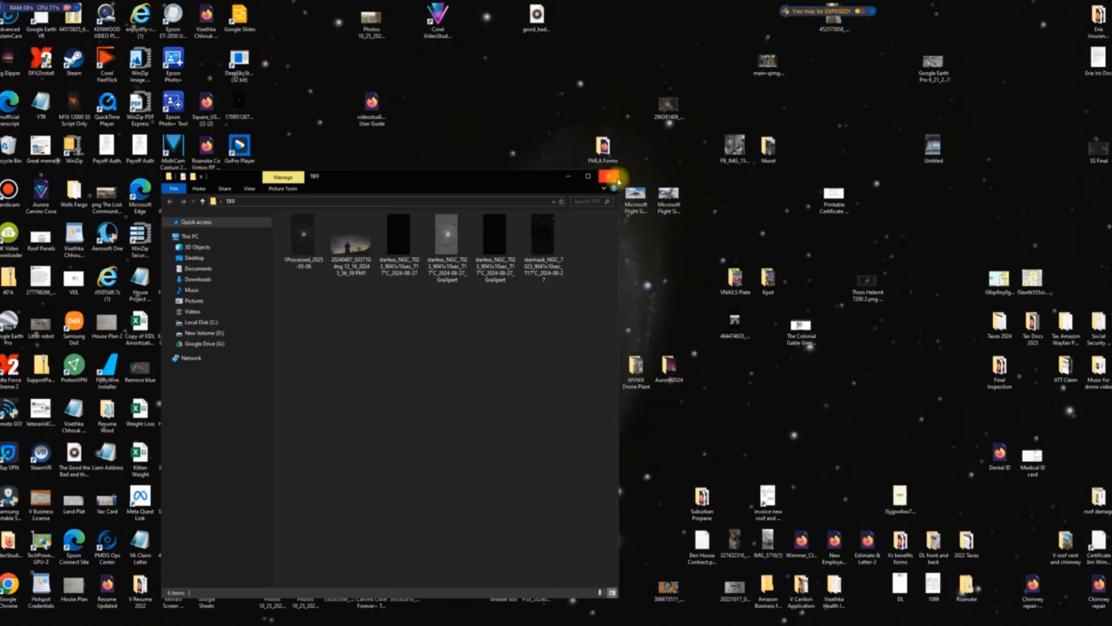
click(616, 179)
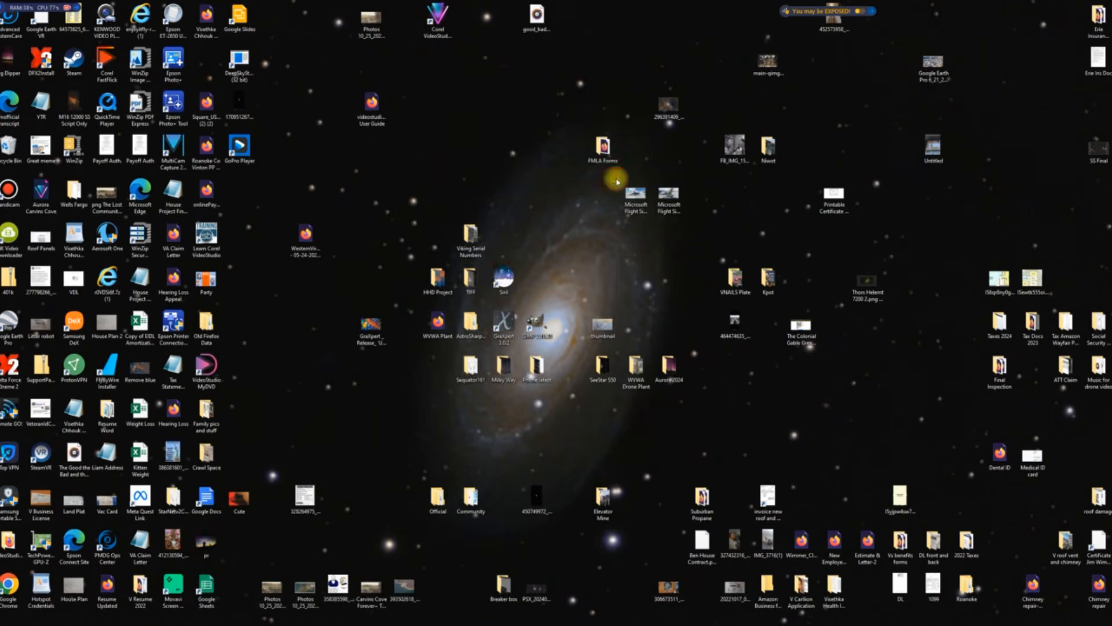
Step: Relaunch AstroSharp from its AstroSharp-DualPSF desktop folder, close the folder and blank windows, and maximise the tool
double_click(473, 318)
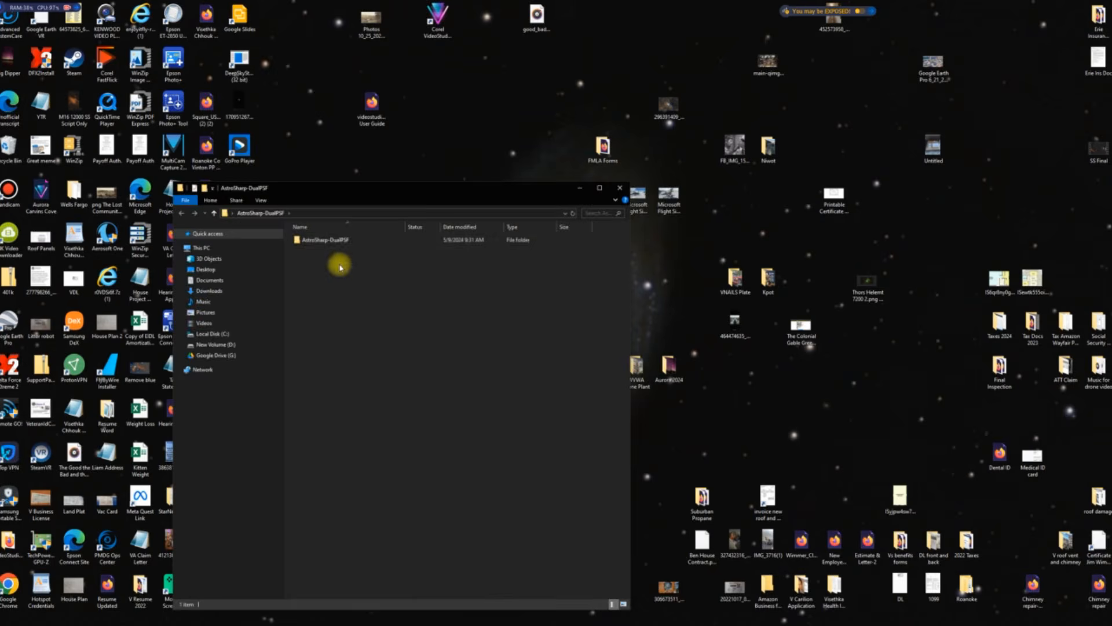
double_click(348, 239)
double_click(316, 277)
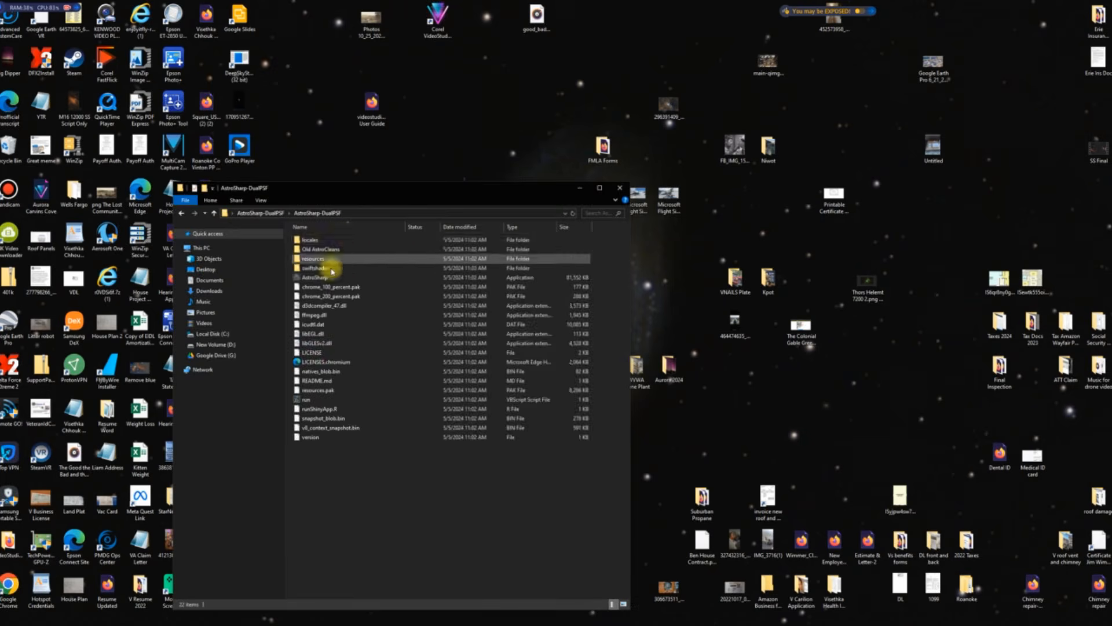
drag(598, 193, 656, 236)
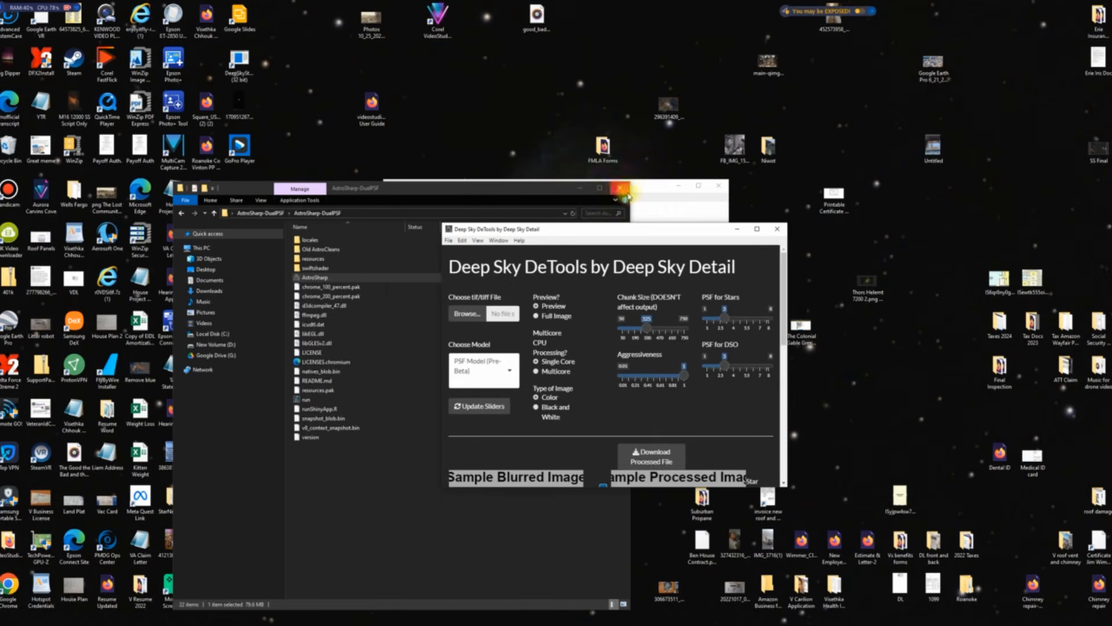
click(618, 189)
click(719, 186)
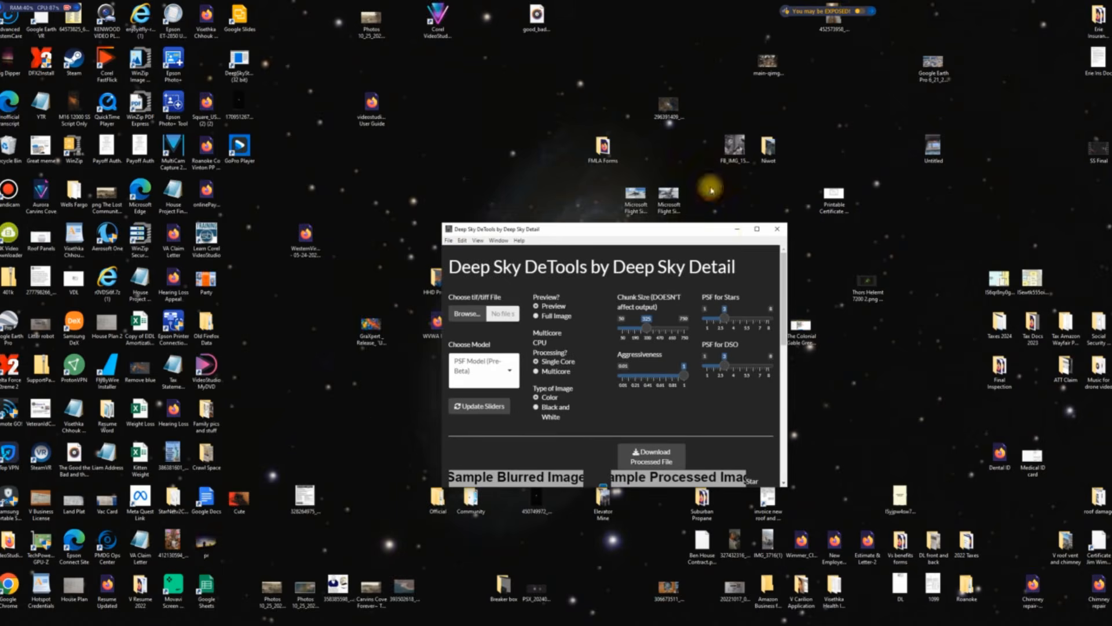
click(756, 230)
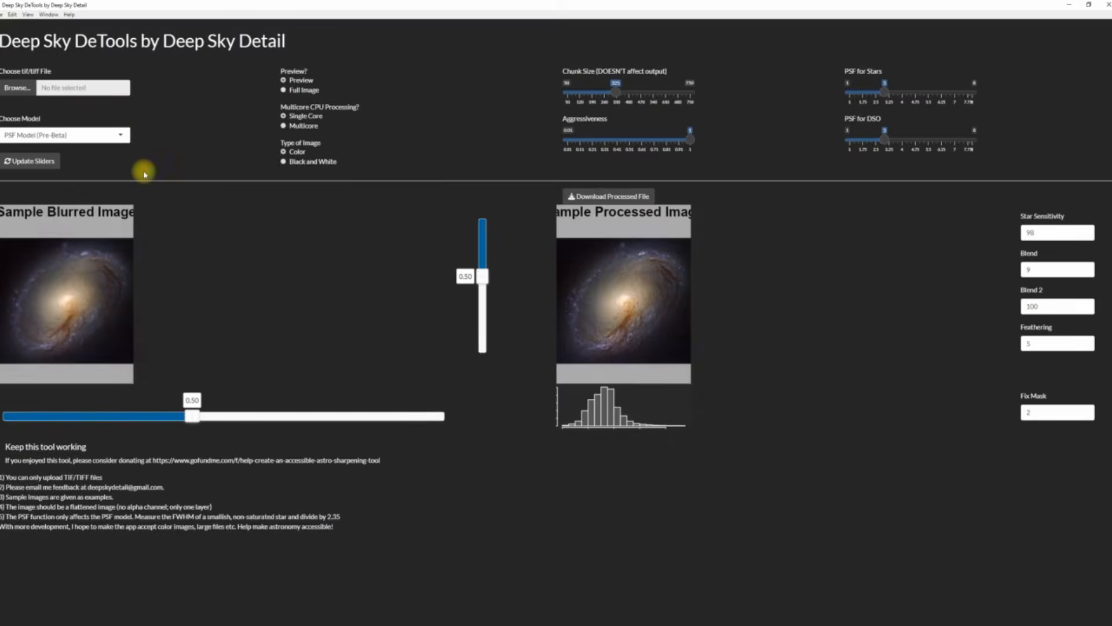
Step: Load the starmask NGC 7023 TIFF with full-image processing and the Second Beta model
click(283, 90)
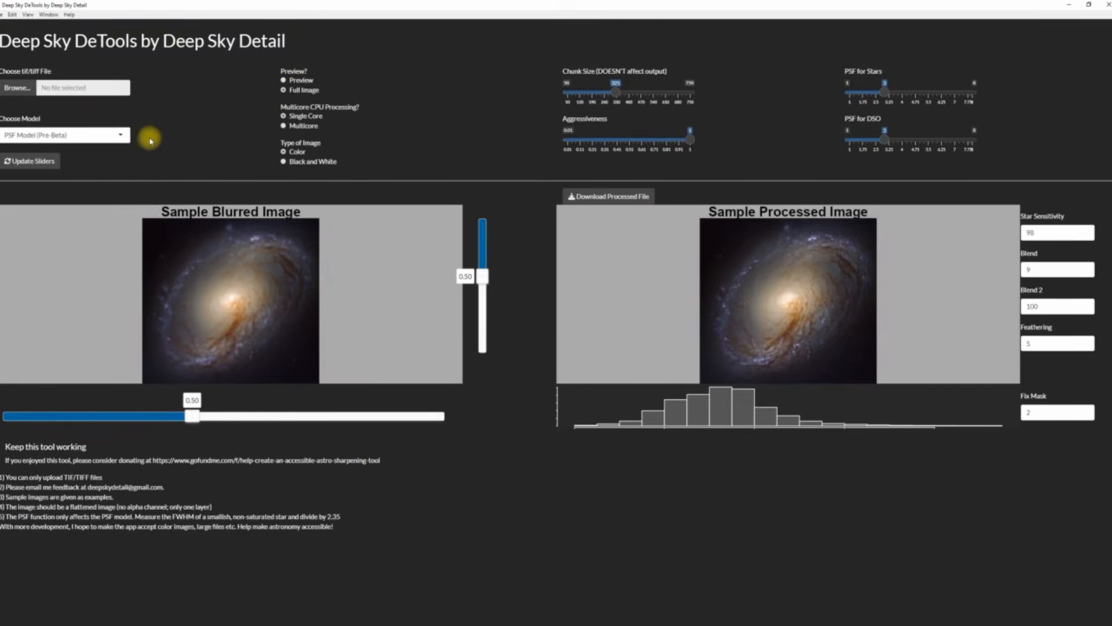
click(120, 135)
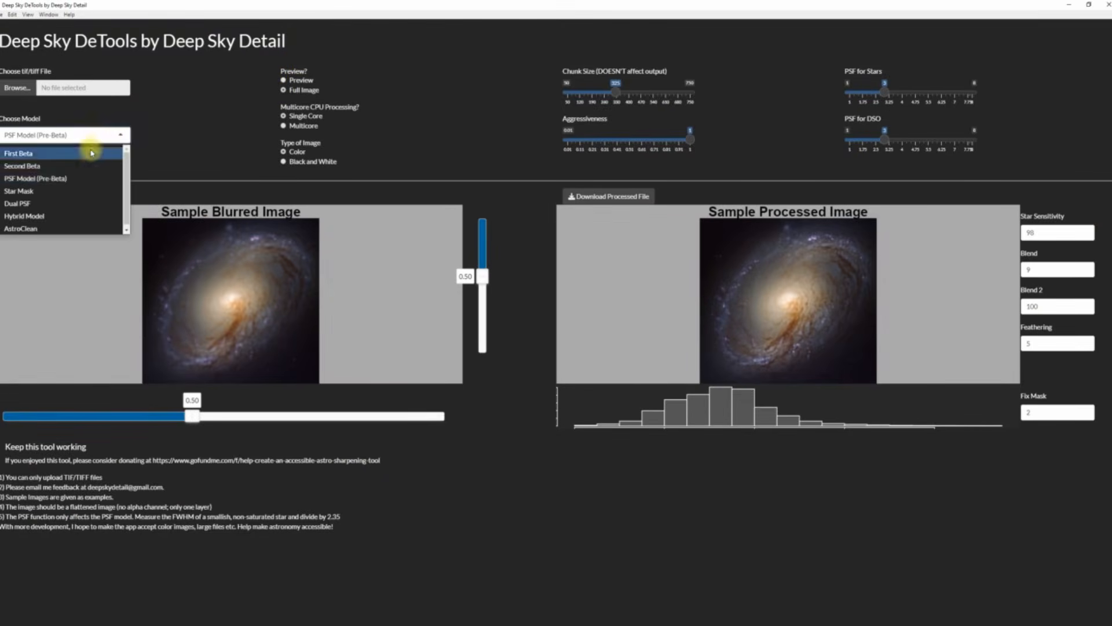
click(90, 167)
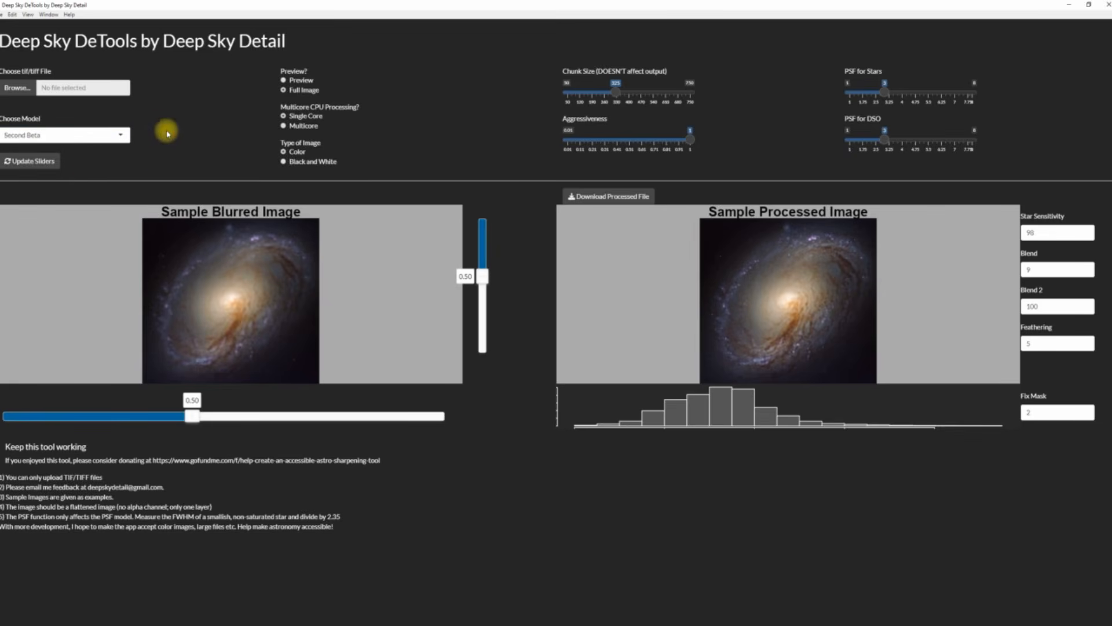
click(14, 88)
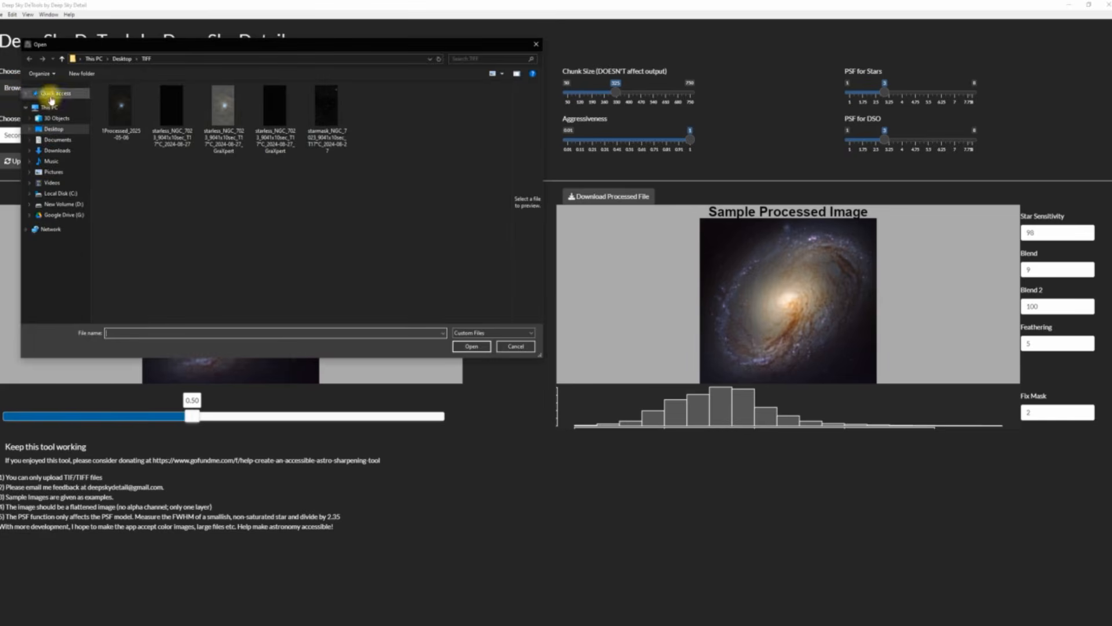
double_click(326, 119)
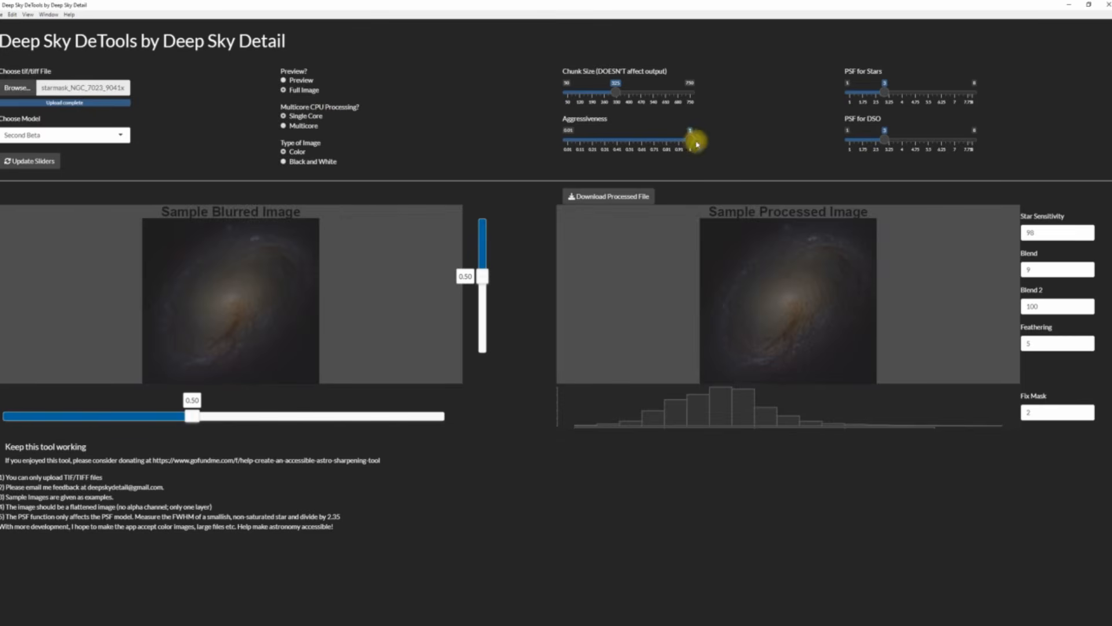
Step: Set Aggressiveness to 0.25, PSF for DSO to 2 and PSF for Stars to 1.75
drag(691, 145, 588, 149)
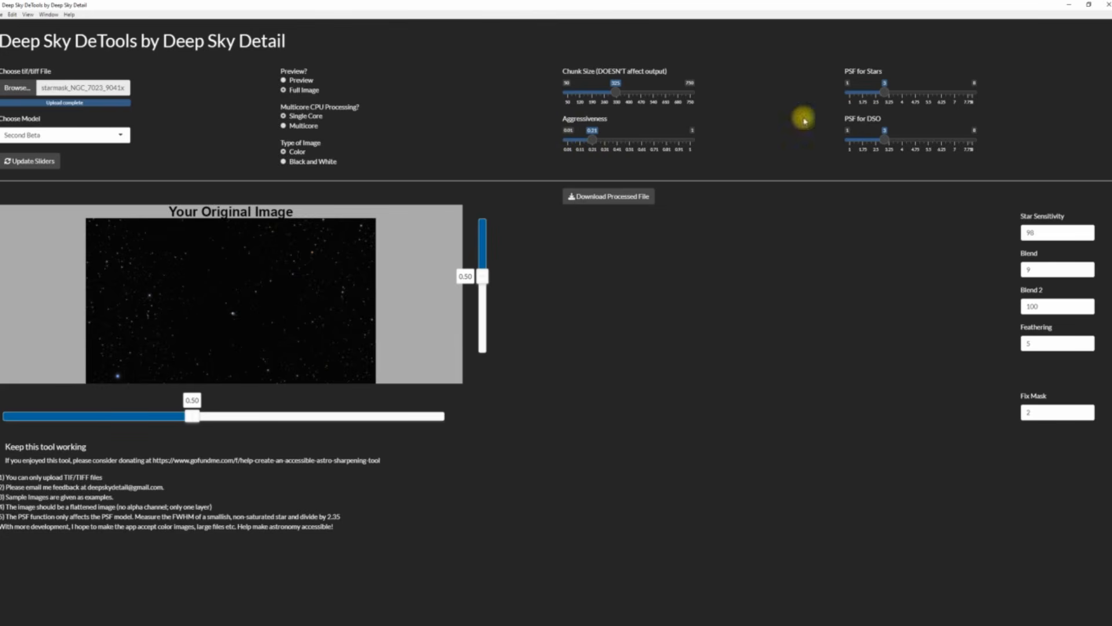
mouse_move(889, 145)
mouse_down()
mouse_move(846, 149)
mouse_move(877, 149)
mouse_up()
mouse_move(883, 90)
mouse_down()
mouse_move(850, 99)
mouse_move(863, 99)
mouse_up()
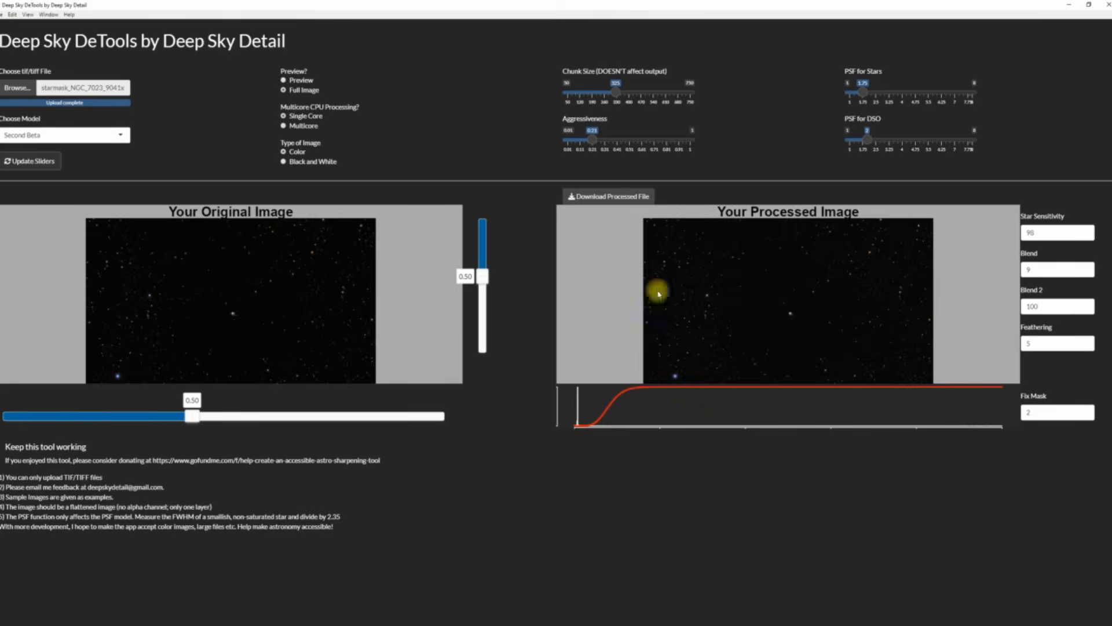
Step: Save the processed star mask as Processed_2025-05-06 in the TIFF folder and close the tool
click(605, 193)
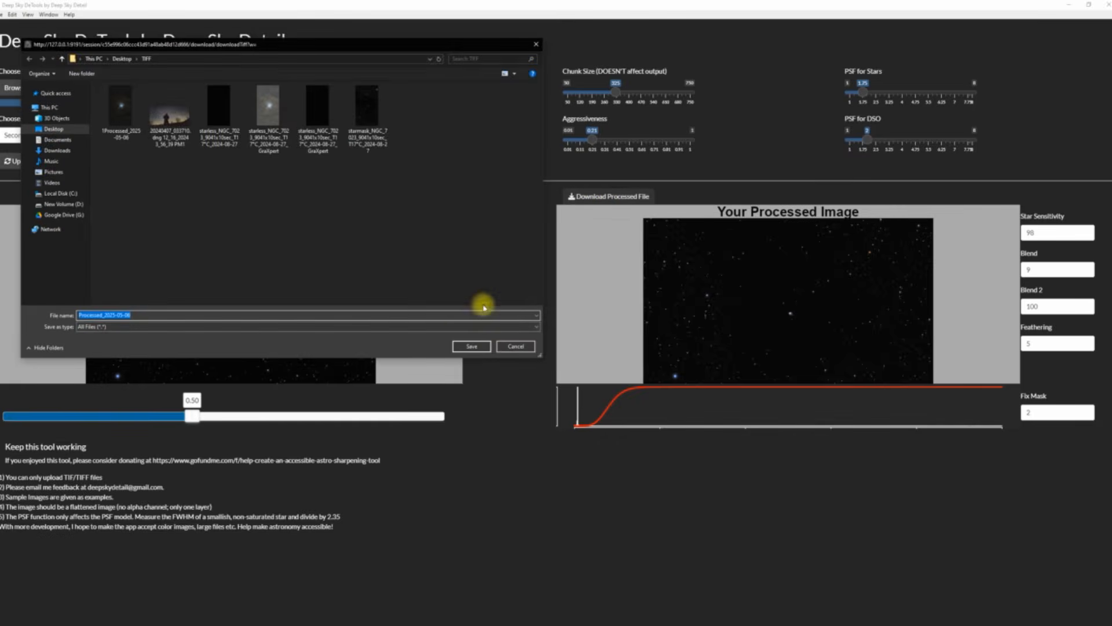
click(481, 346)
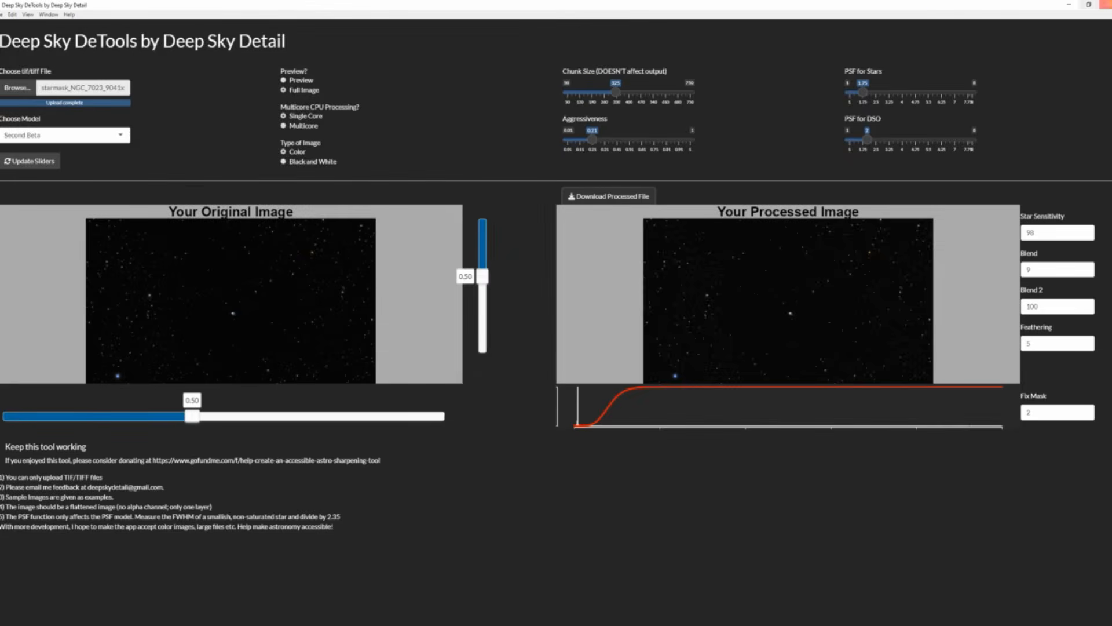
click(1104, 4)
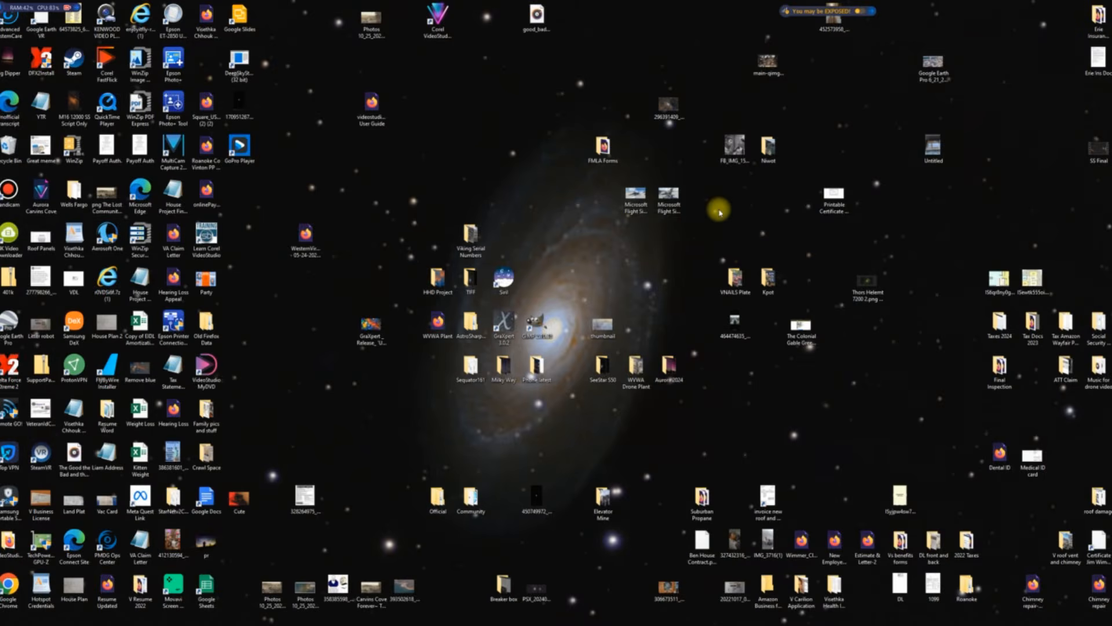
Step: Delete the three starless files and the starmask file from the desktop's TIFF folder, and close the folder
double_click(471, 281)
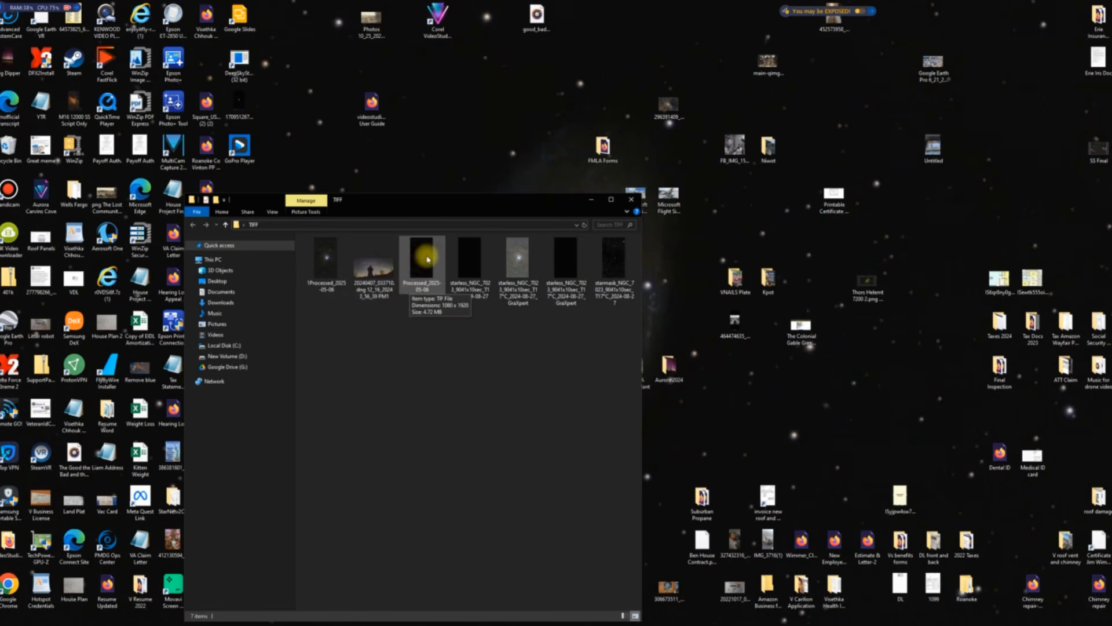
click(490, 284)
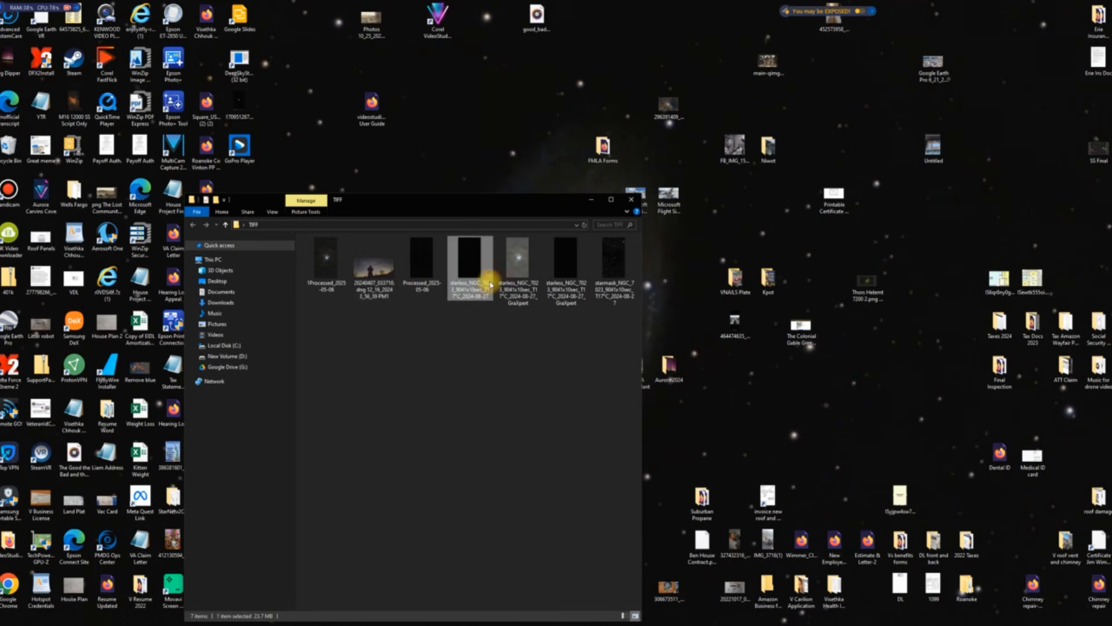
shift+click(627, 275)
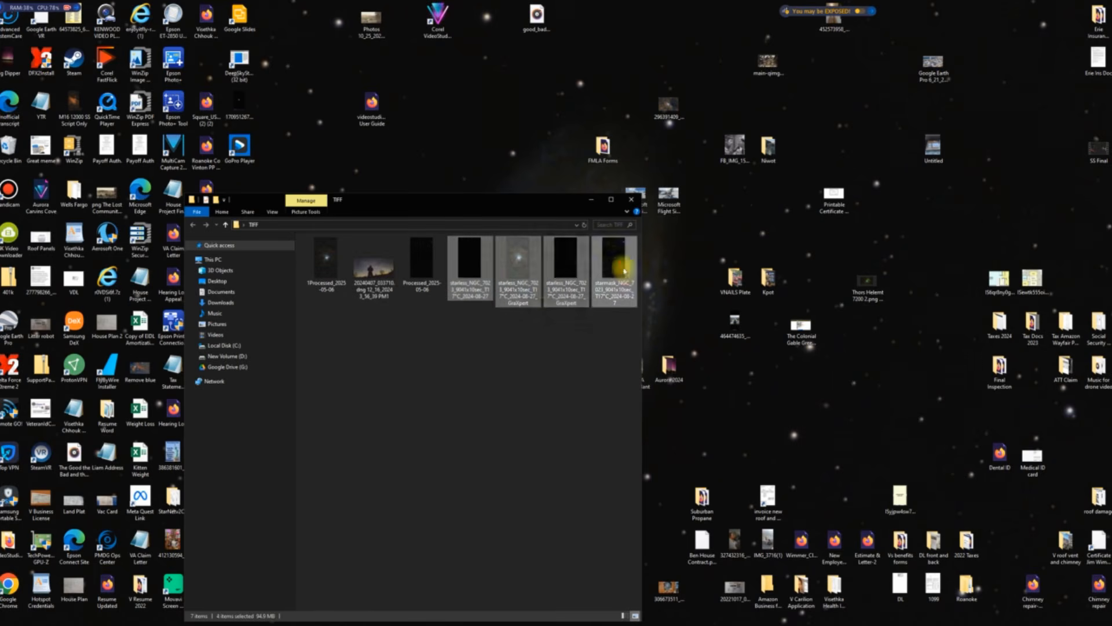
right_click(537, 277)
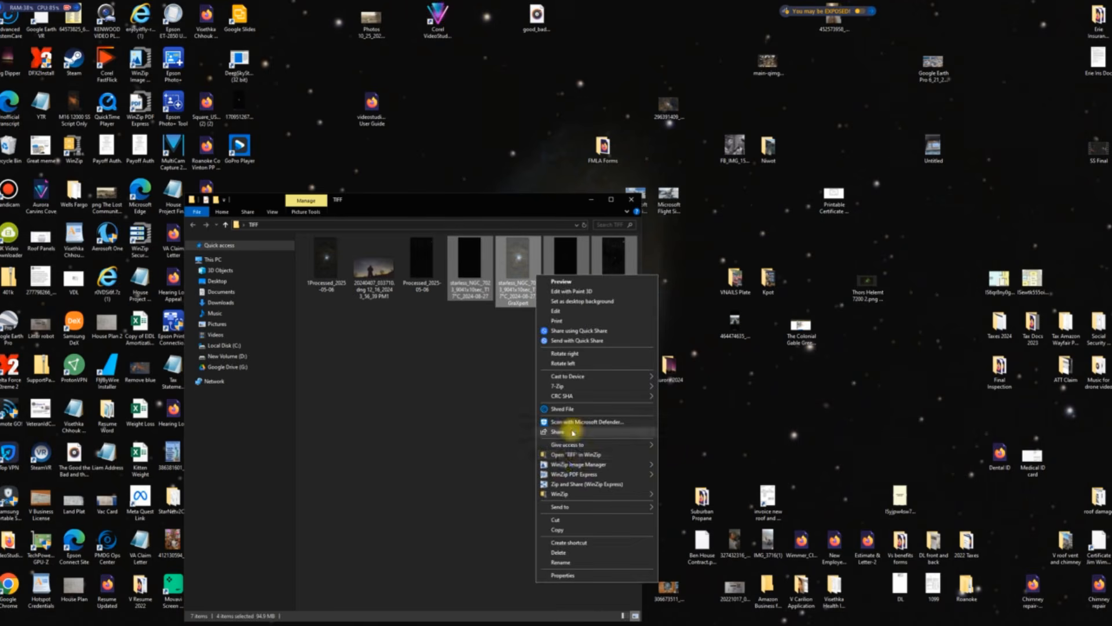
click(560, 552)
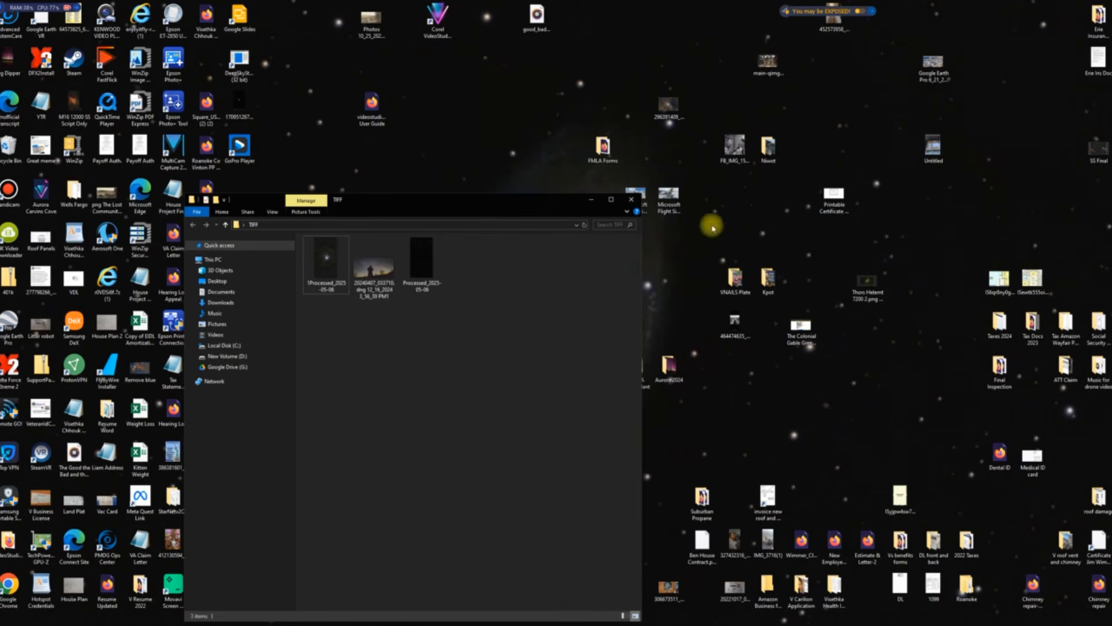
click(632, 199)
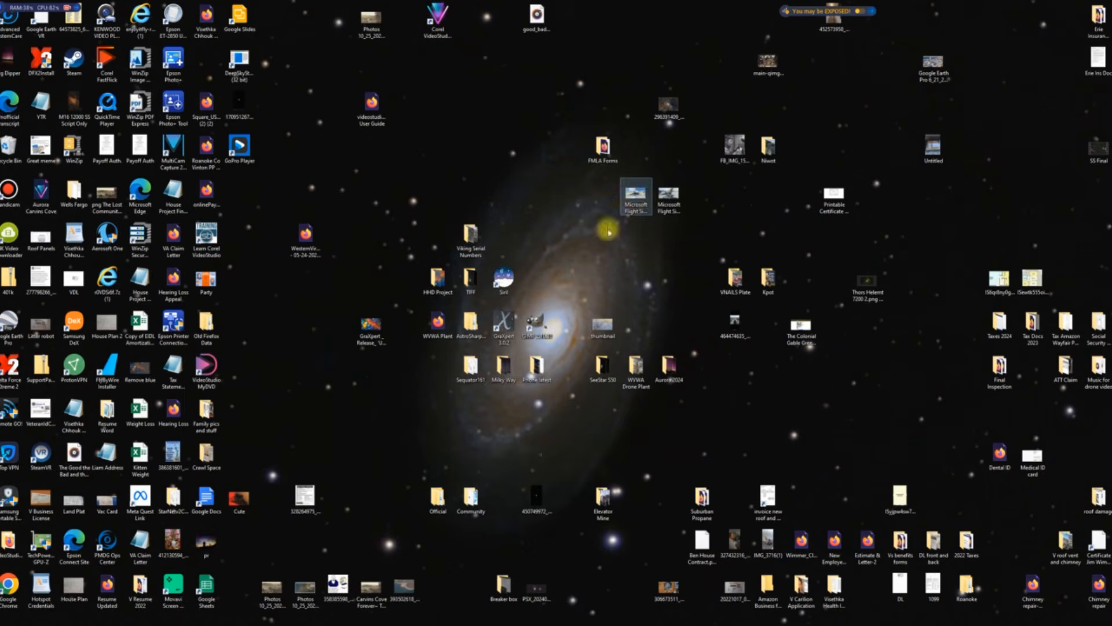
Step: Launch GIMP from the desktop and open 1Processed_2025-05-06.tif from the desktop's TIFF folder
double_click(536, 322)
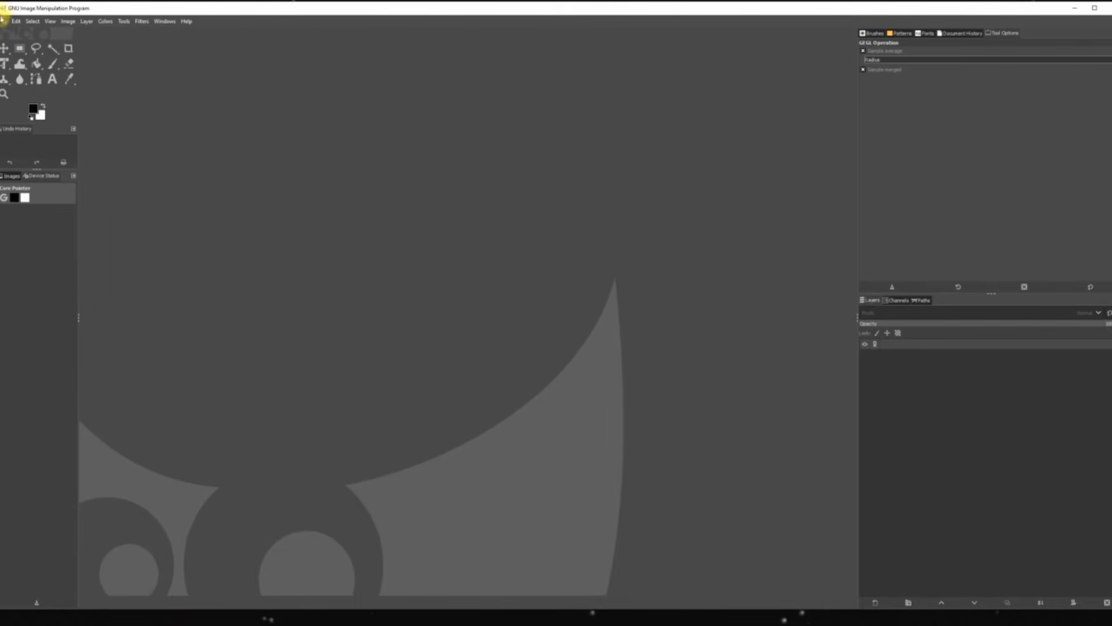
click(3, 20)
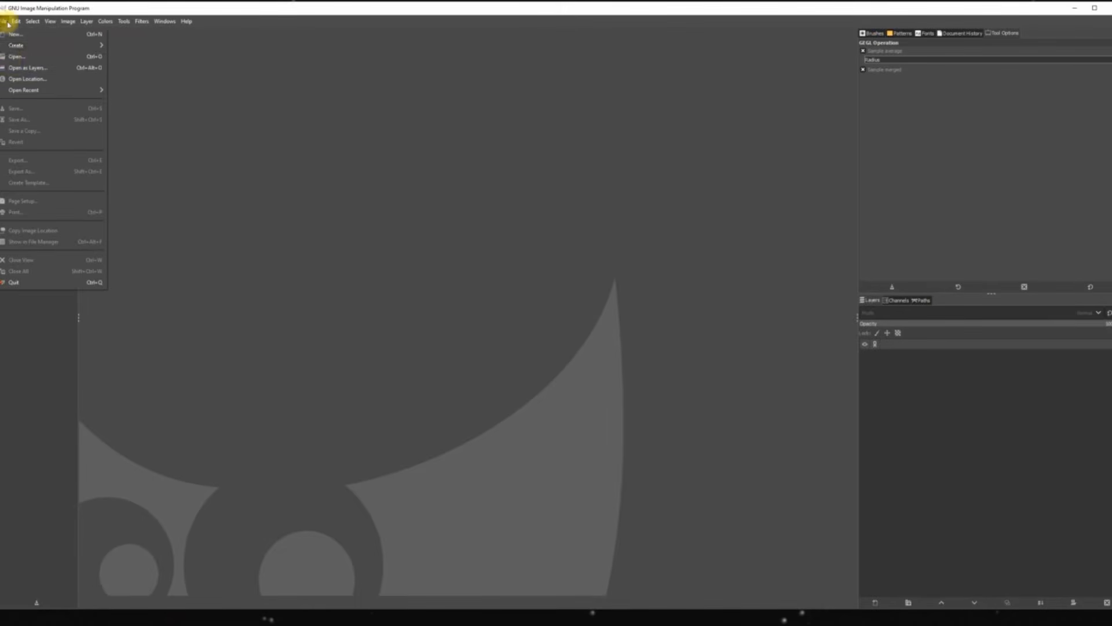
click(17, 57)
click(36, 91)
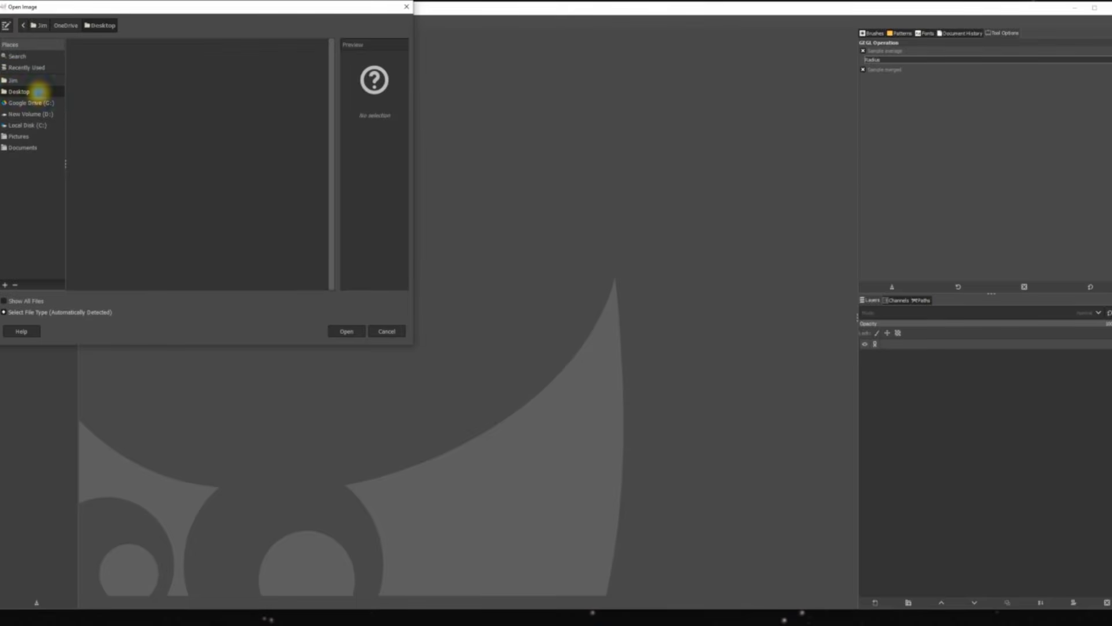
double_click(86, 253)
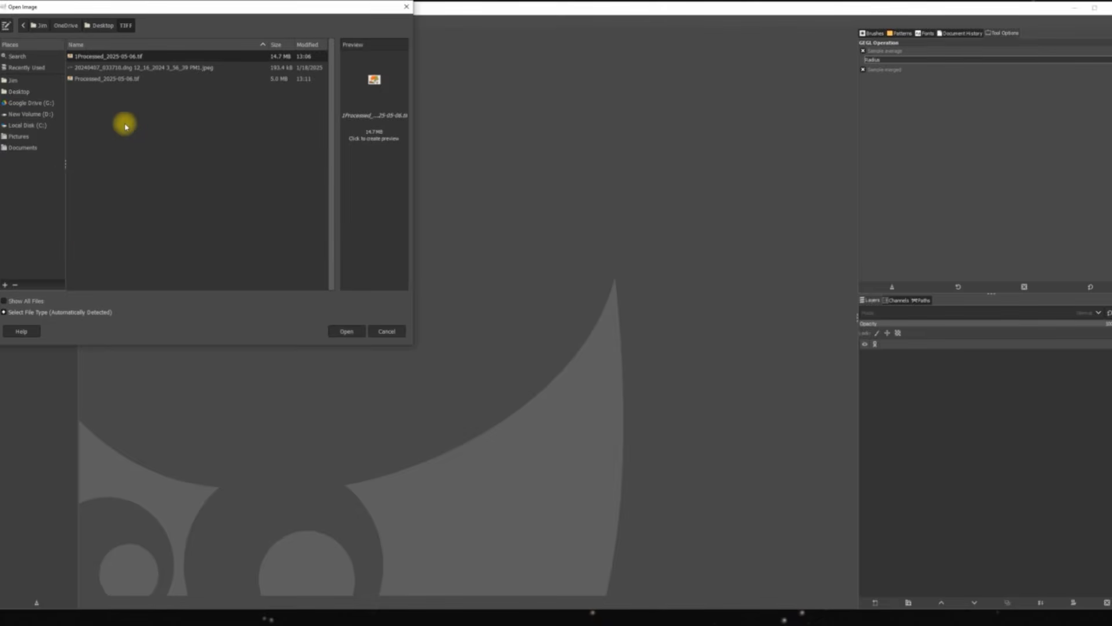
double_click(160, 58)
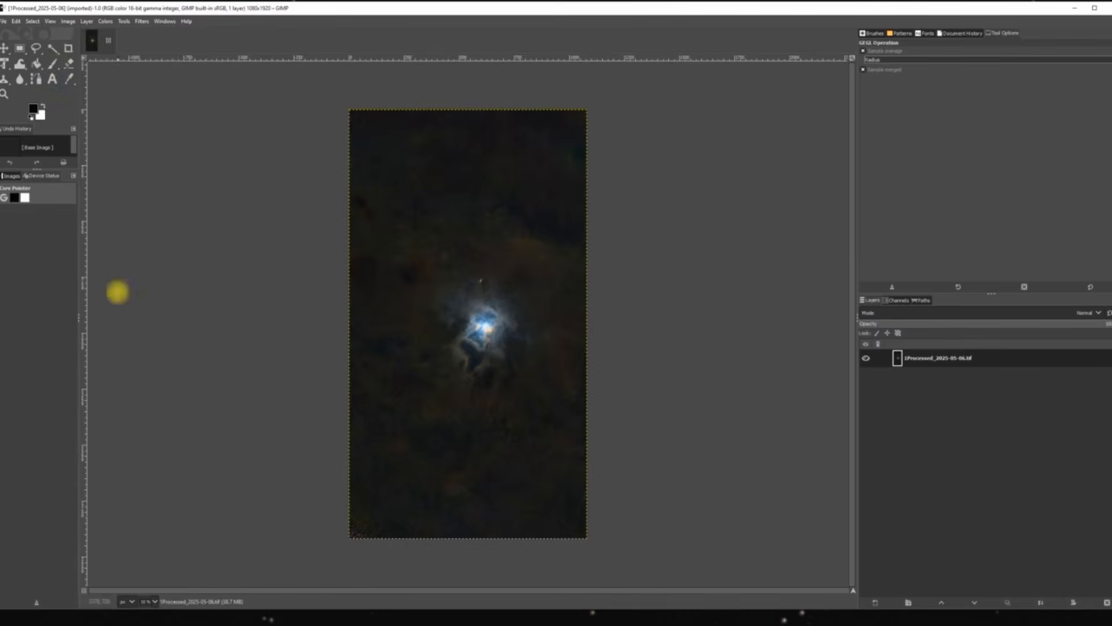
Step: Raise the nebula image's saturation scale to about 1.38 and apply it
click(51, 22)
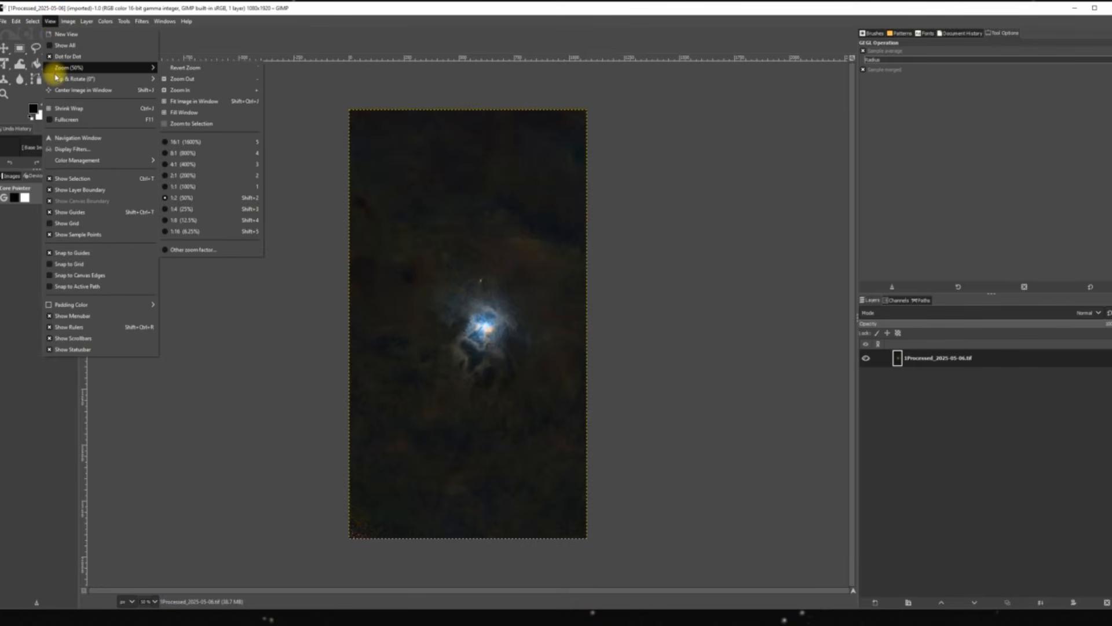
mouse_move(81, 69)
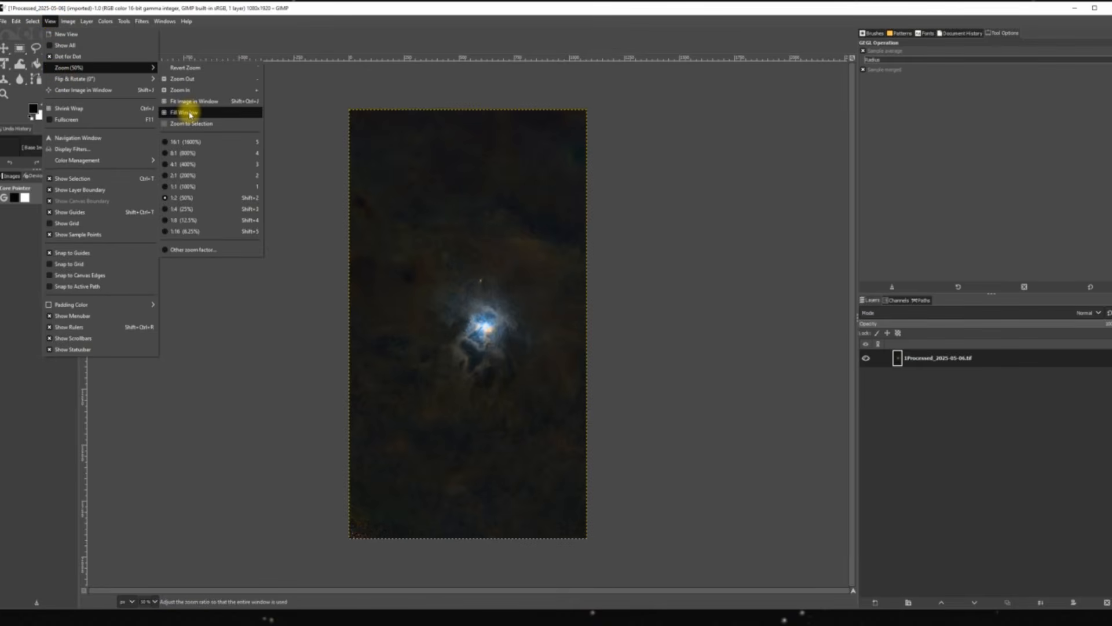
click(210, 113)
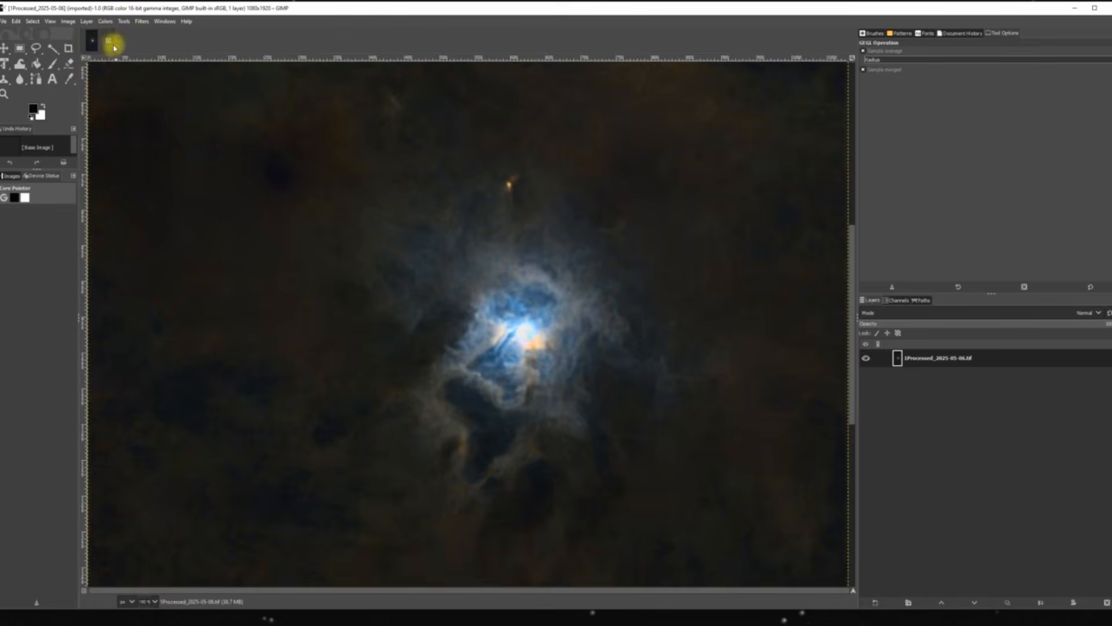
click(106, 22)
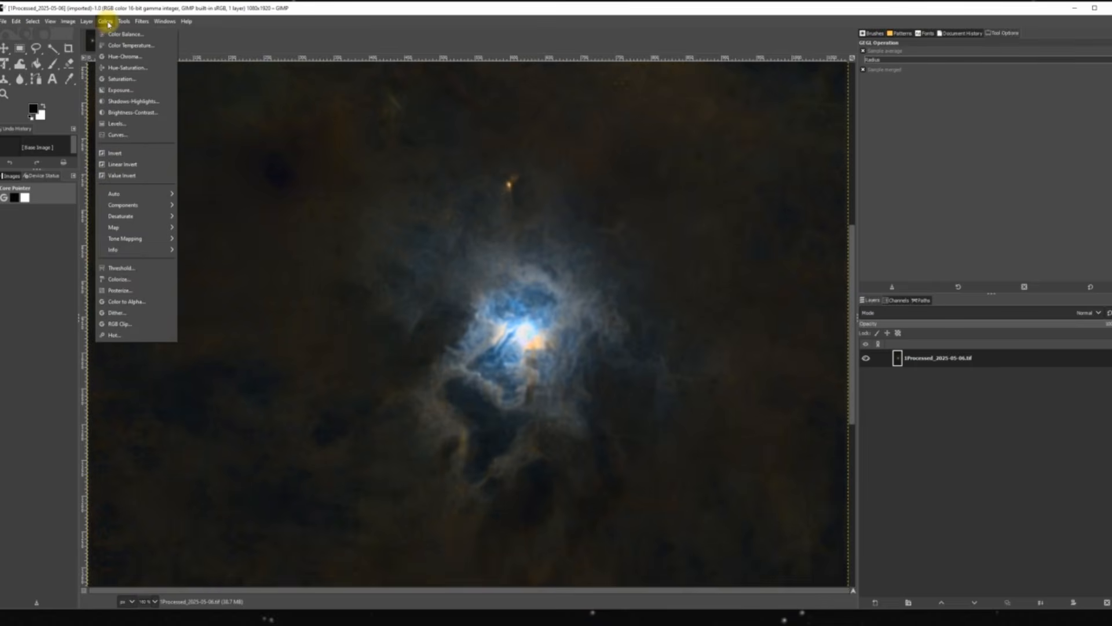
click(122, 79)
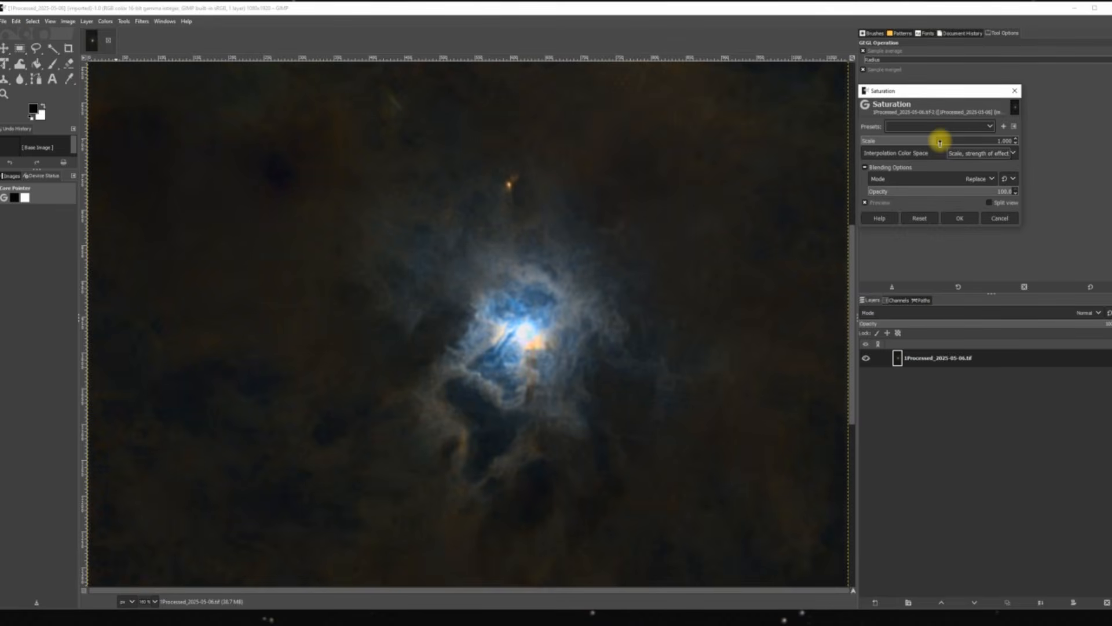
drag(940, 142, 963, 137)
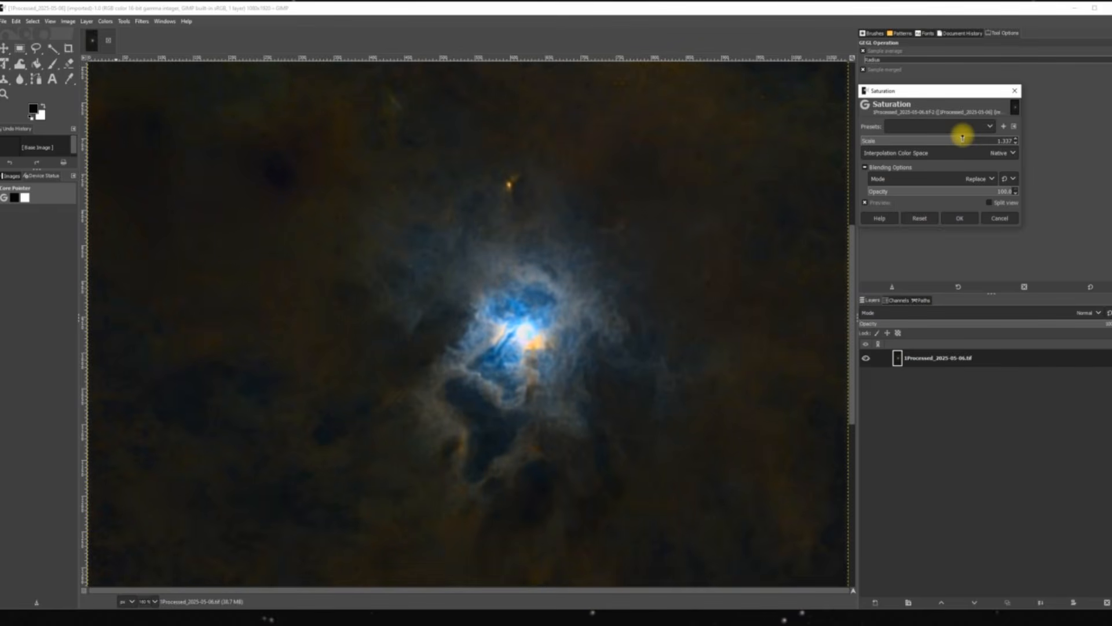
mouse_move(962, 137)
mouse_down()
mouse_move(1018, 114)
mouse_move(934, 141)
mouse_move(970, 140)
mouse_move(939, 138)
mouse_move(956, 138)
mouse_up()
drag(957, 138, 959, 138)
drag(959, 138, 971, 139)
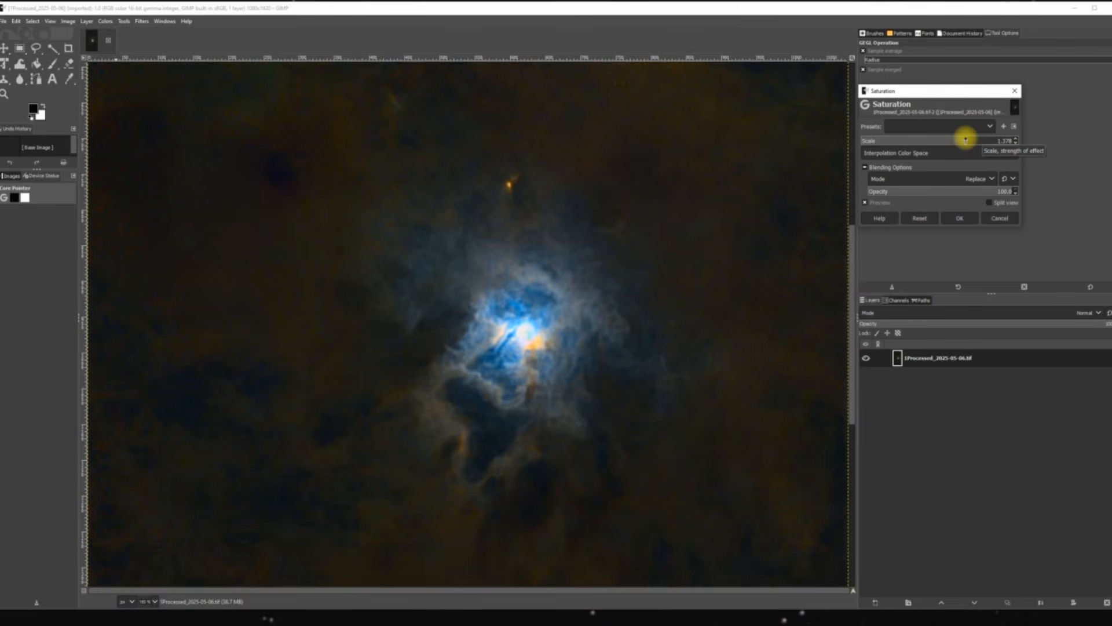
click(956, 220)
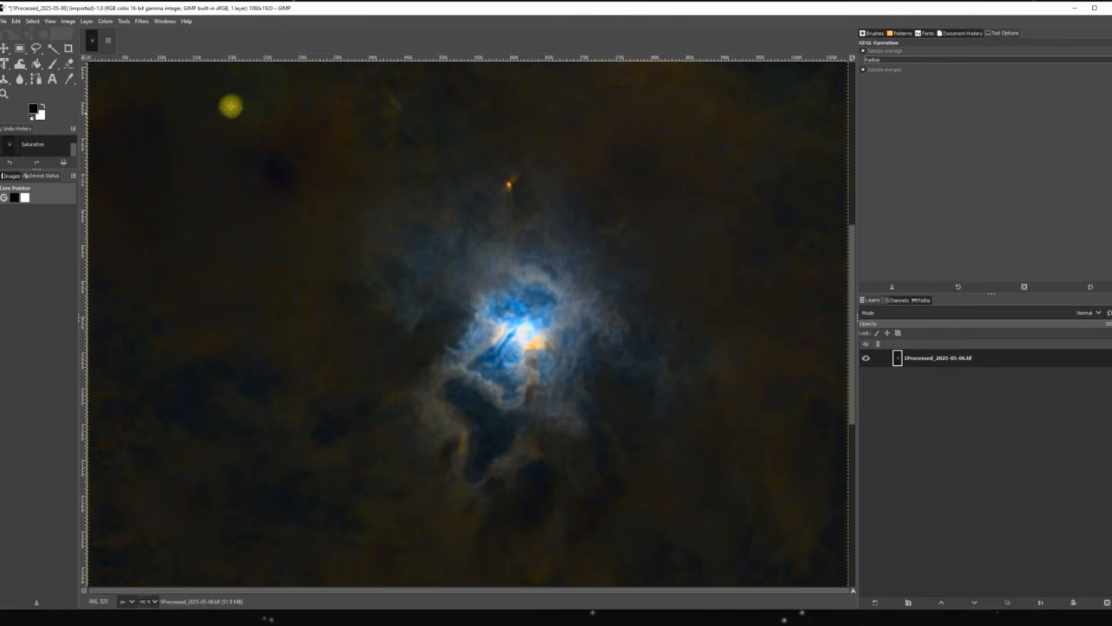
Step: Start a Shadows-Highlights adjustment on the nebula image with white point adjustment at -10 and shadows at about 9
click(105, 22)
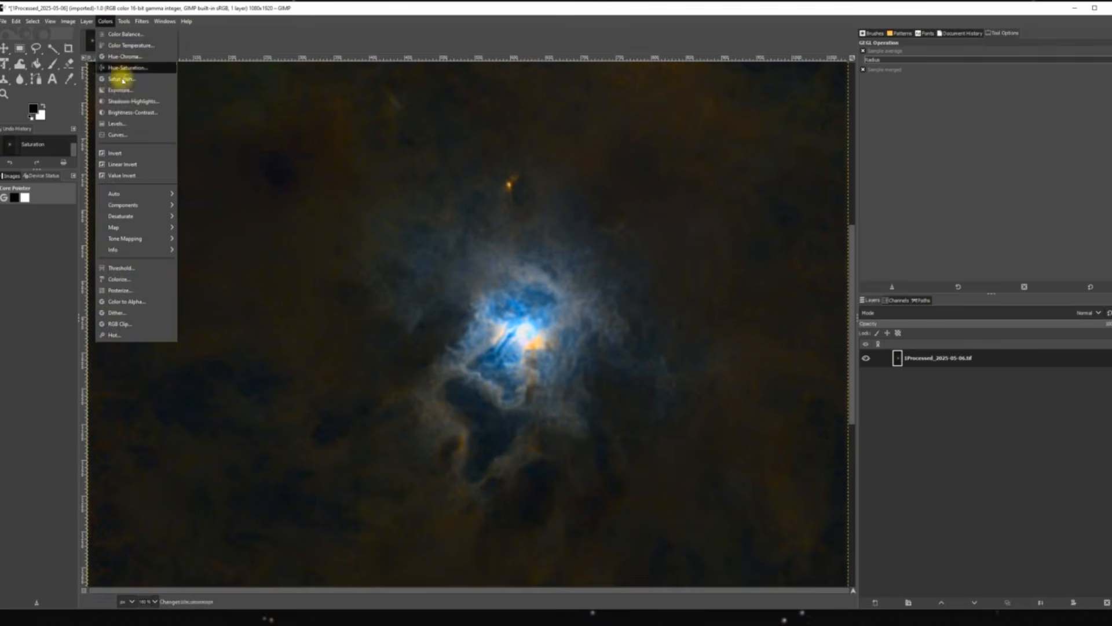
click(131, 102)
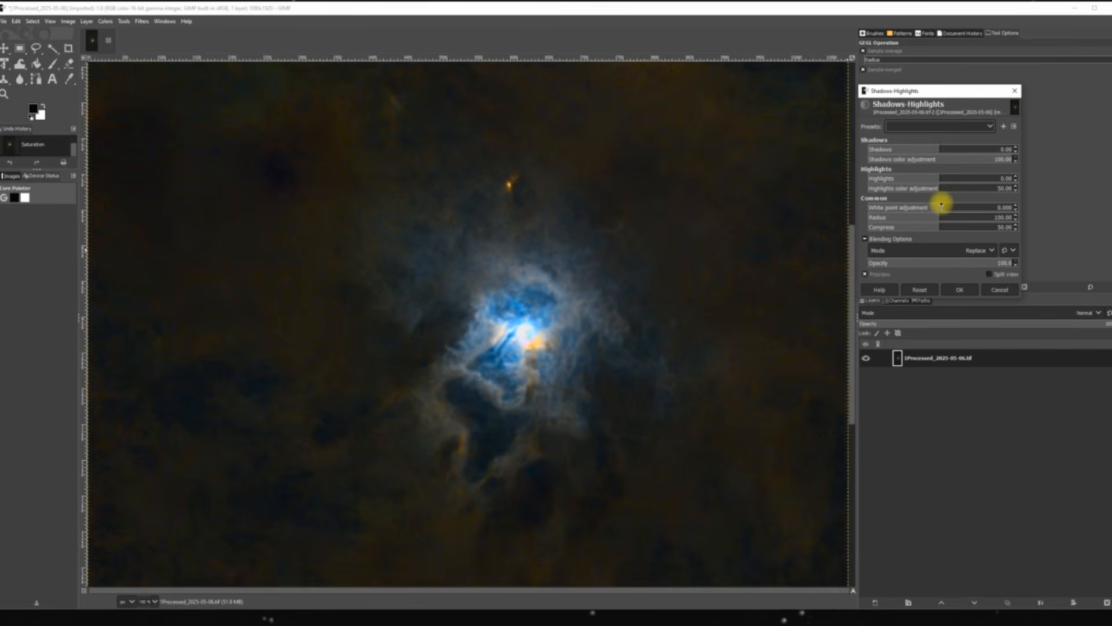
drag(937, 206, 849, 207)
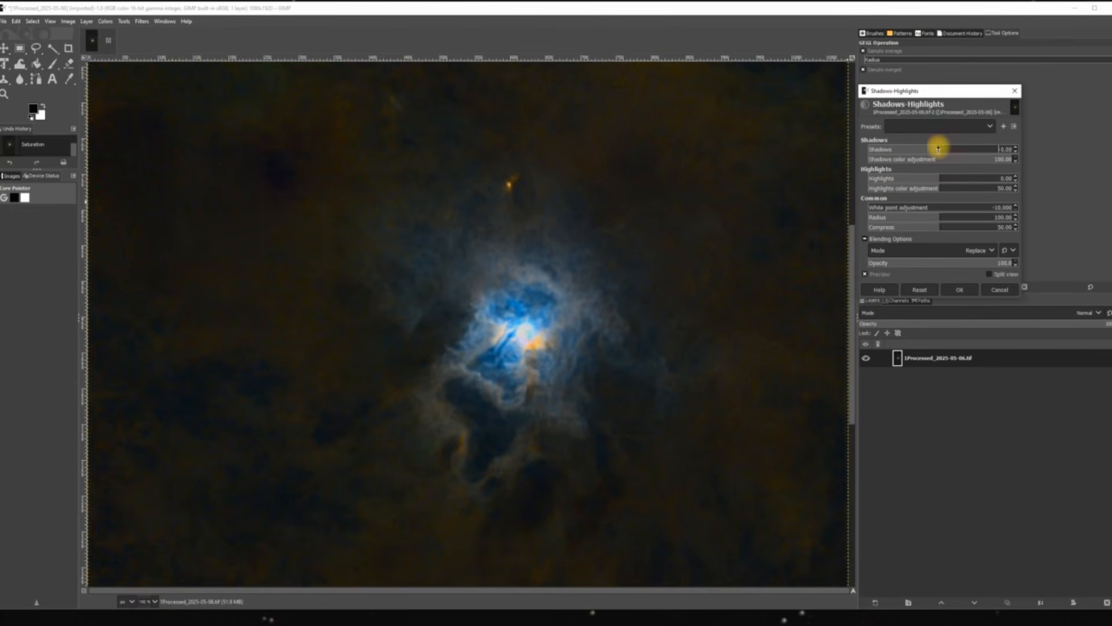
mouse_move(939, 149)
mouse_down()
mouse_move(978, 149)
mouse_move(953, 153)
mouse_up()
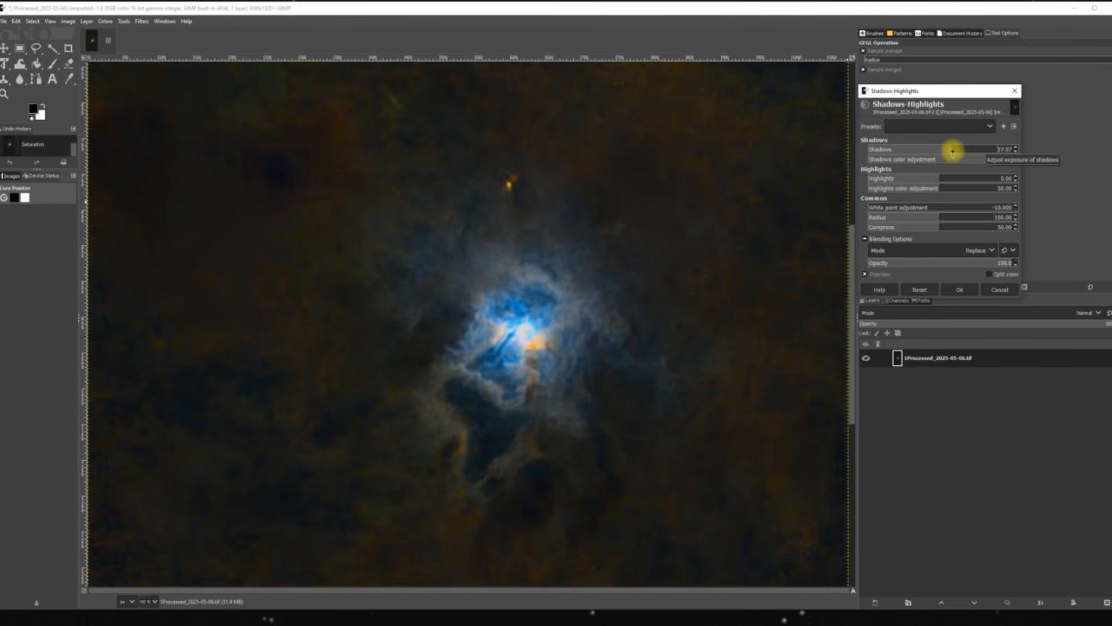
drag(953, 153, 947, 154)
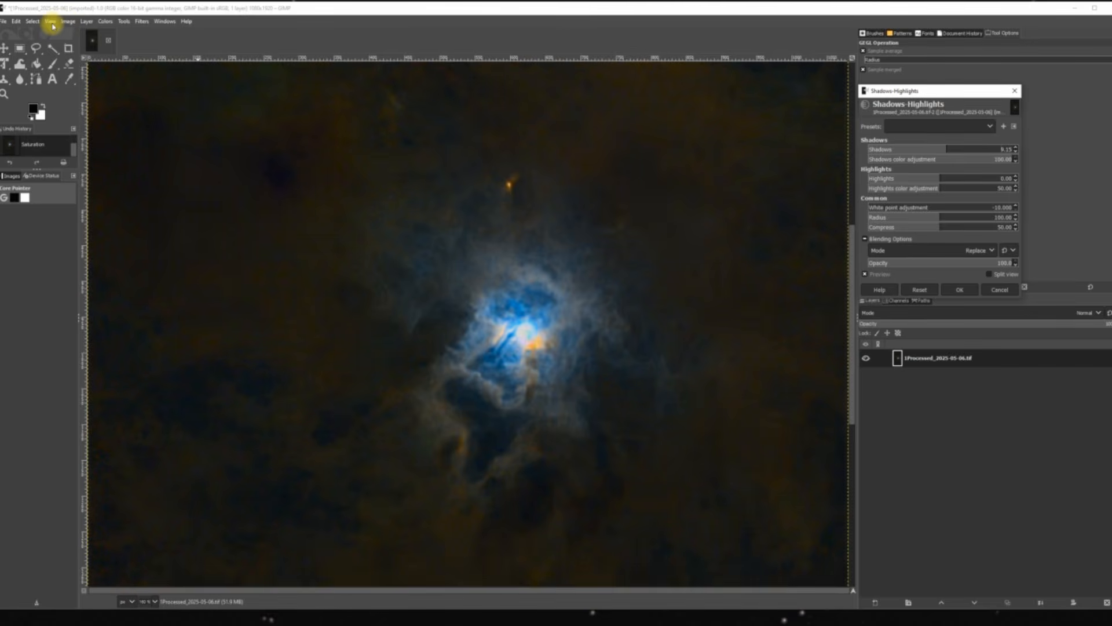
Step: Raise the shadows amount moderately further, keeping it below about 35, and apply the Shadows-Highlights adjustment to the image
click(50, 22)
mouse_move(75, 67)
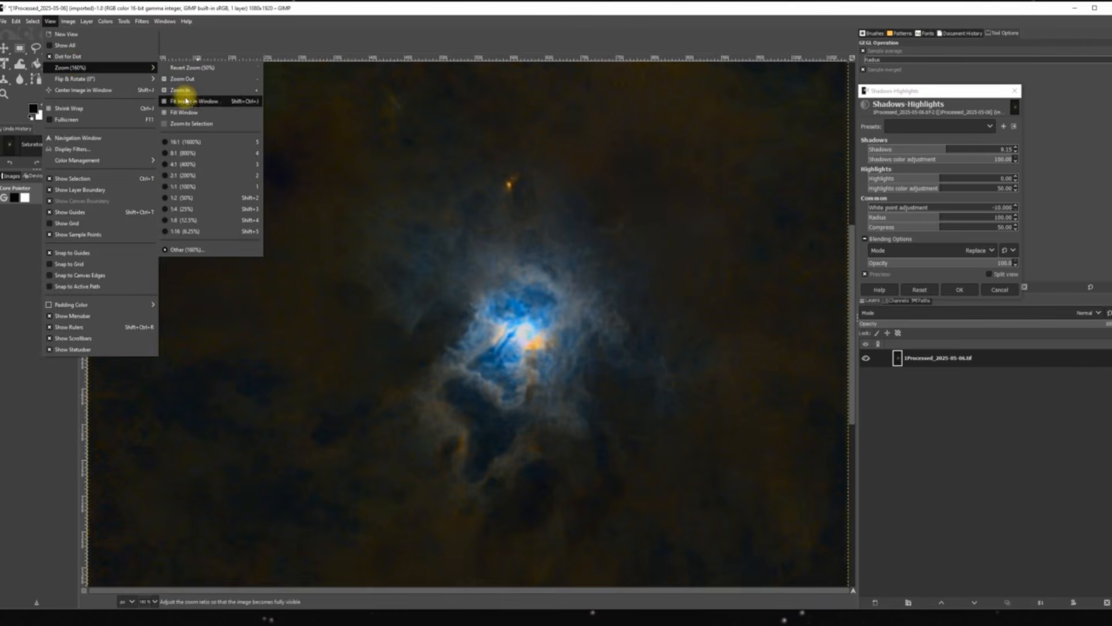
click(186, 103)
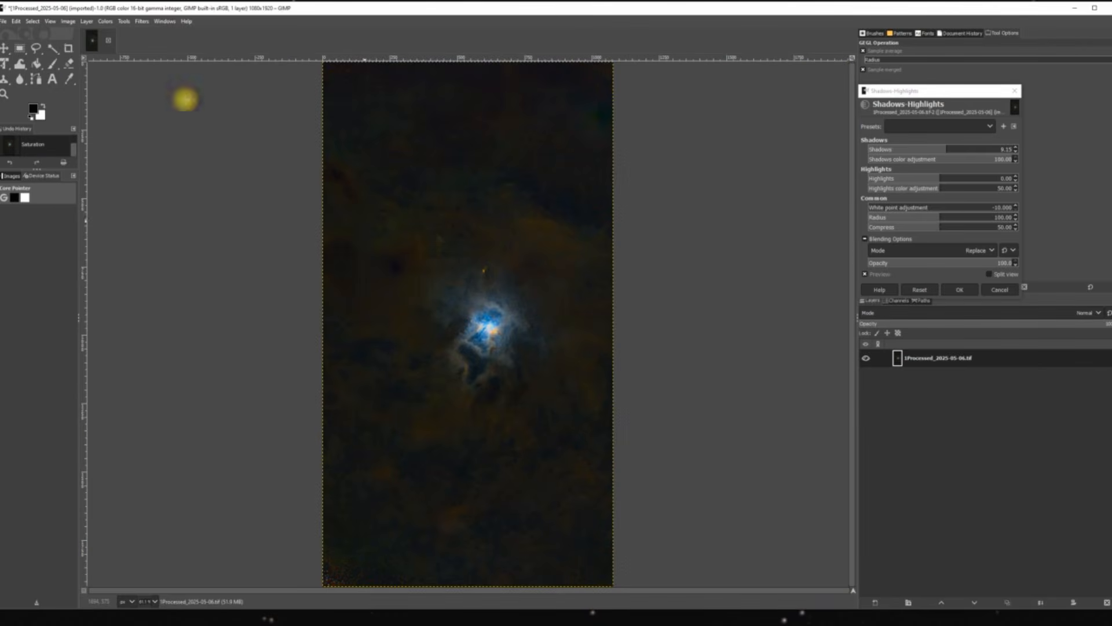
click(944, 147)
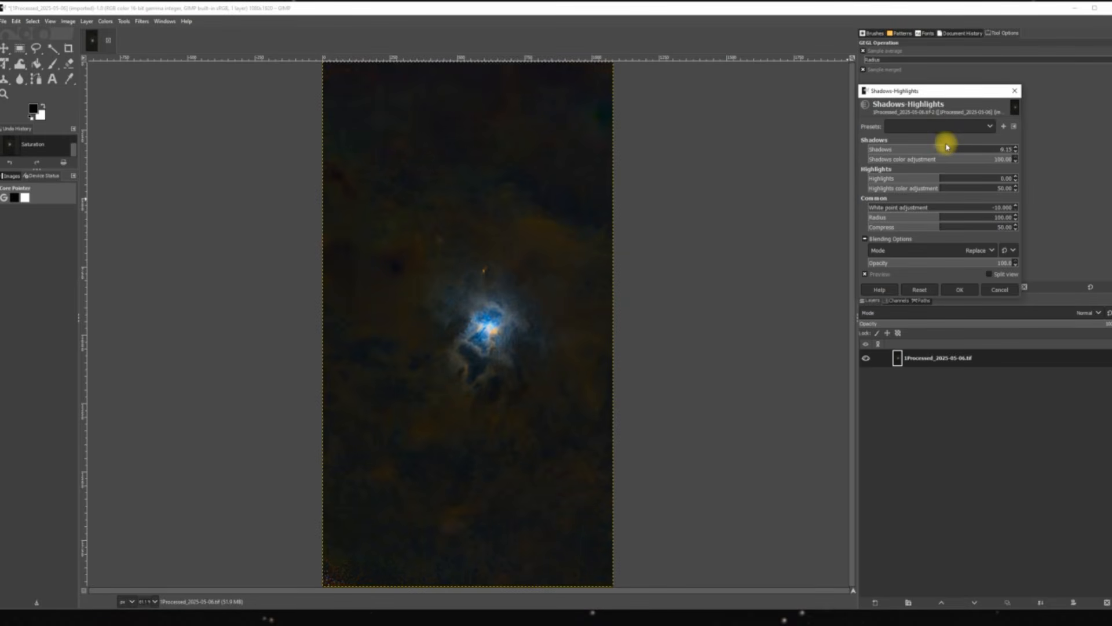
drag(946, 148, 965, 159)
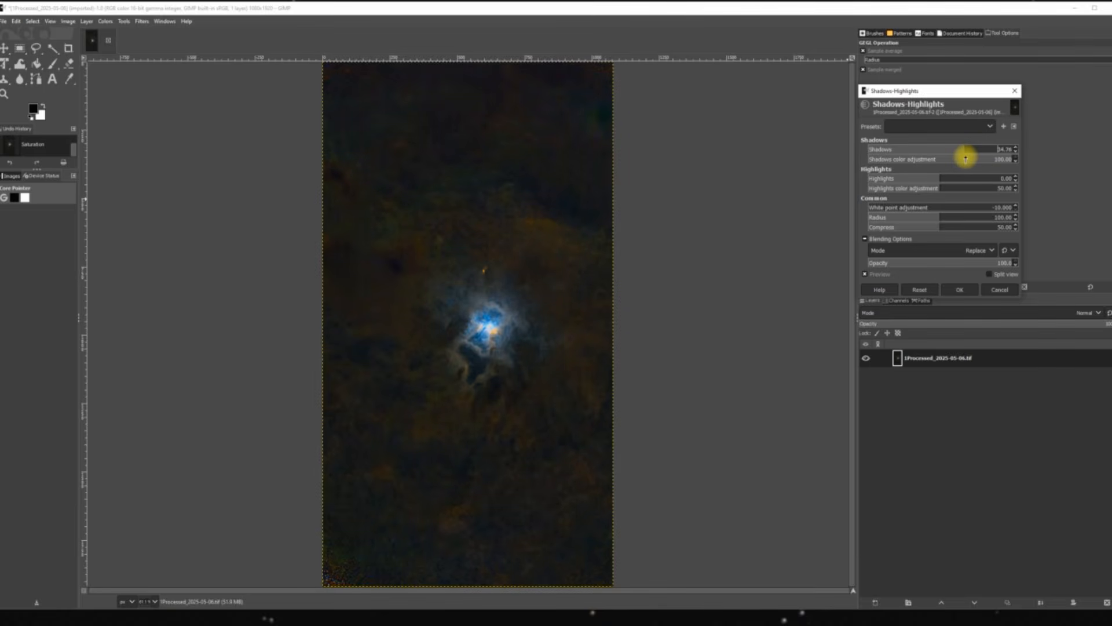
drag(966, 158, 959, 159)
click(962, 289)
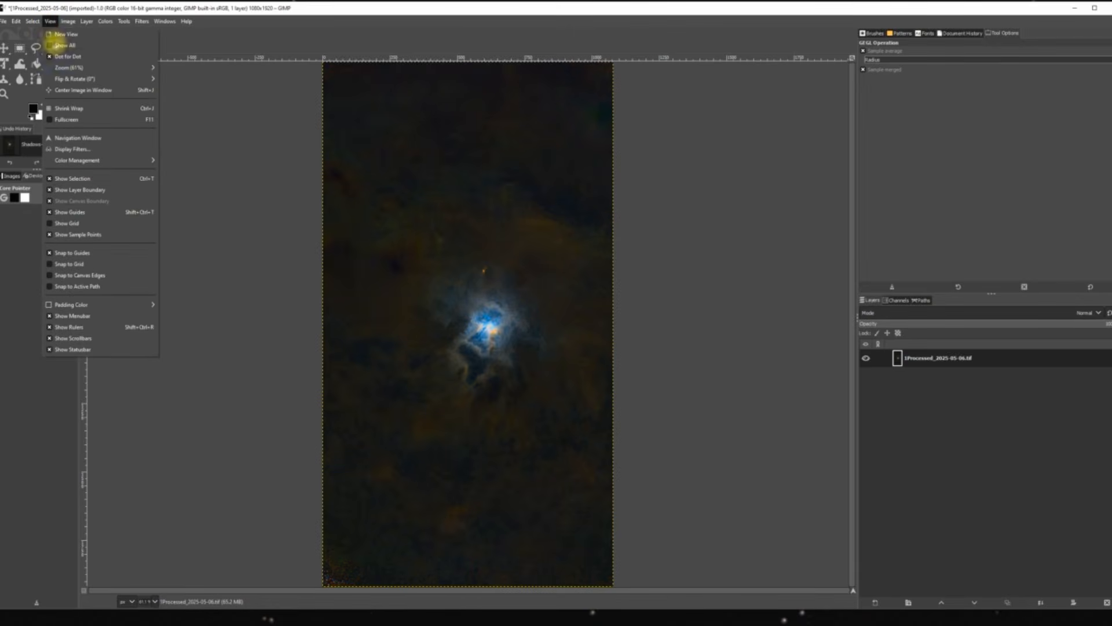
Step: Choose the Eraser tool and set the background colour to white
mouse_move(63, 67)
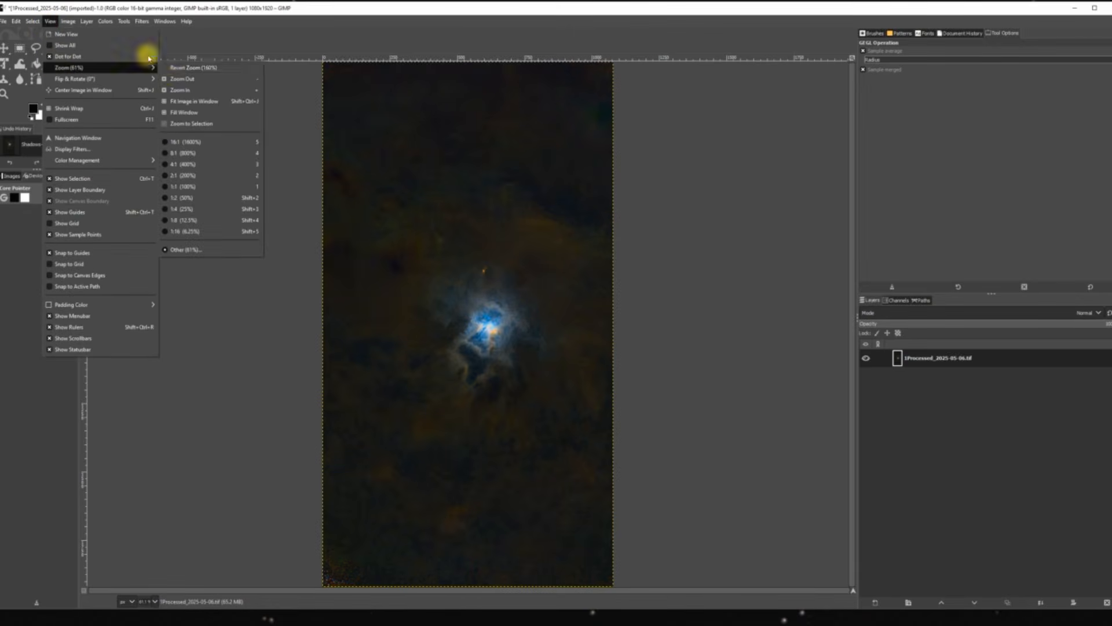
click(194, 112)
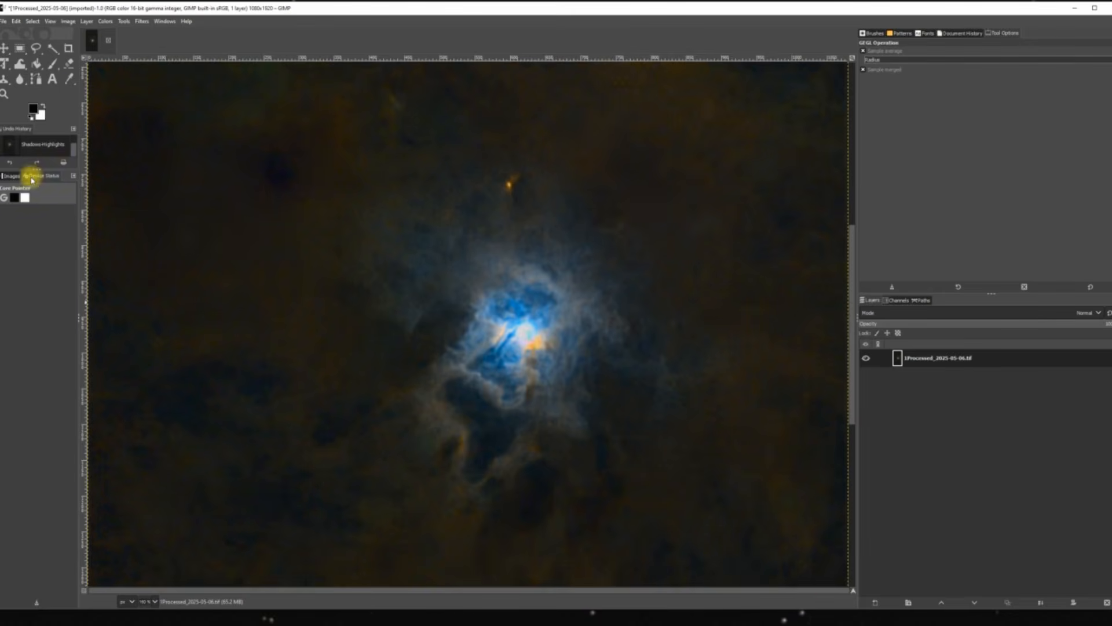
click(69, 67)
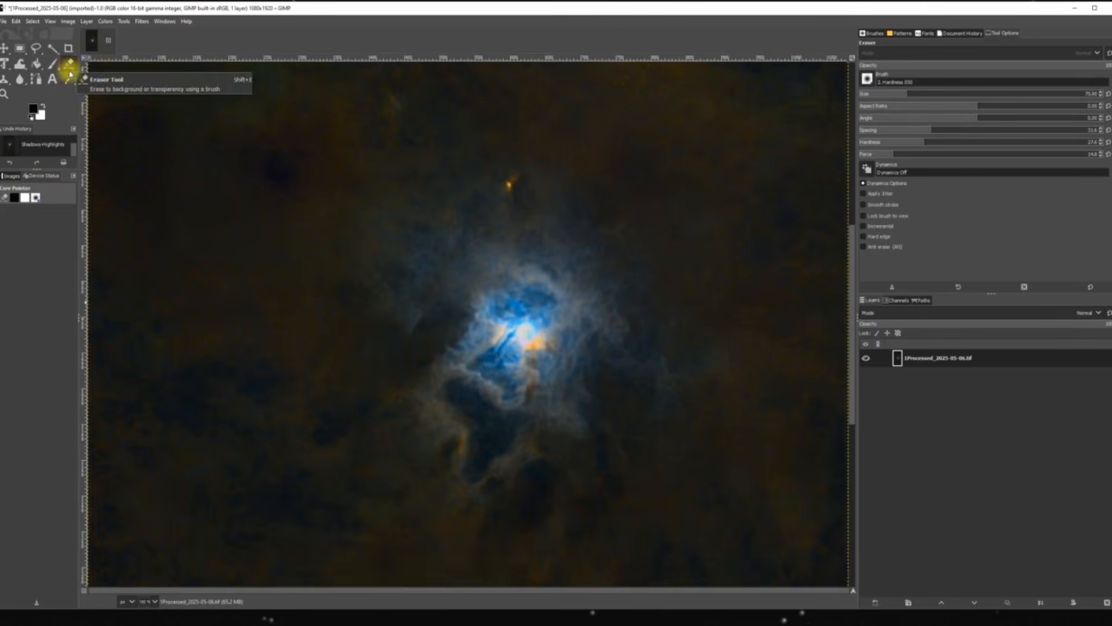
click(42, 115)
click(45, 115)
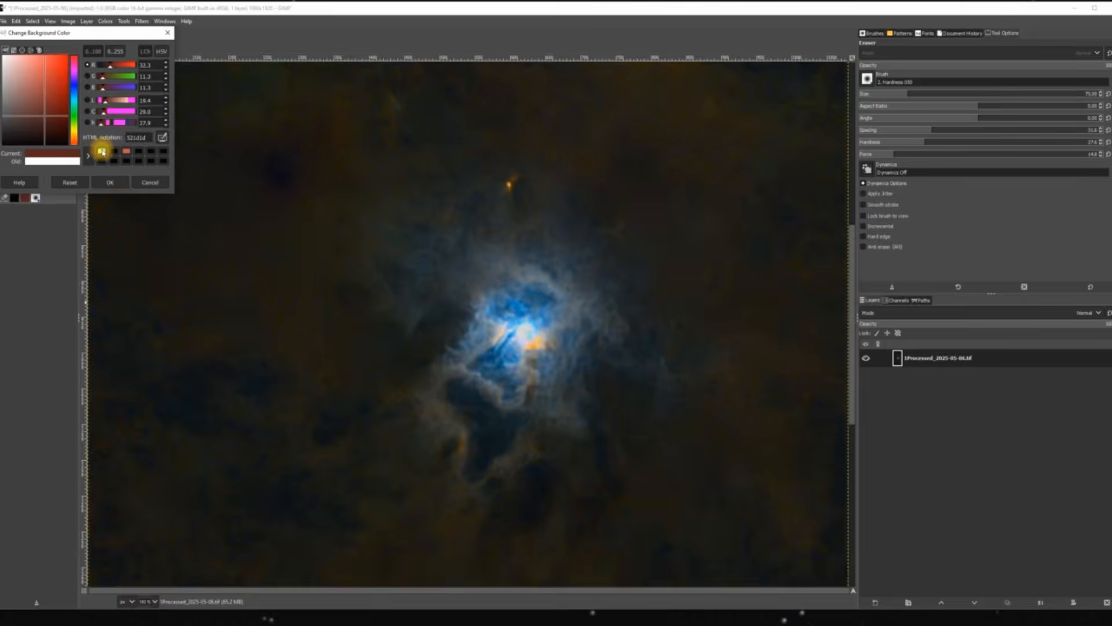
click(102, 151)
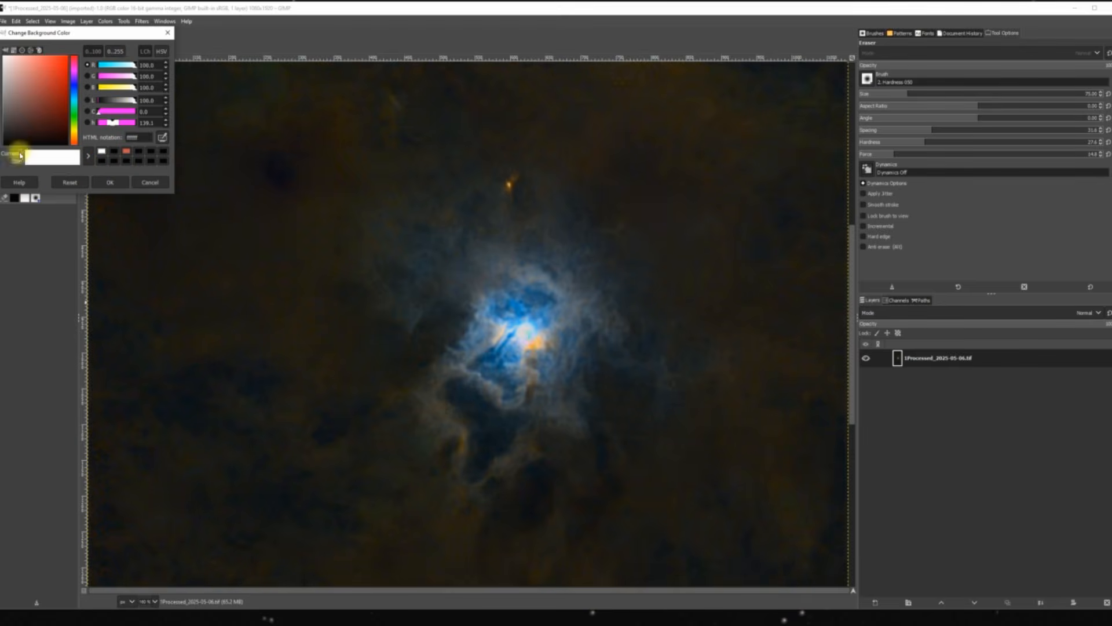
click(110, 183)
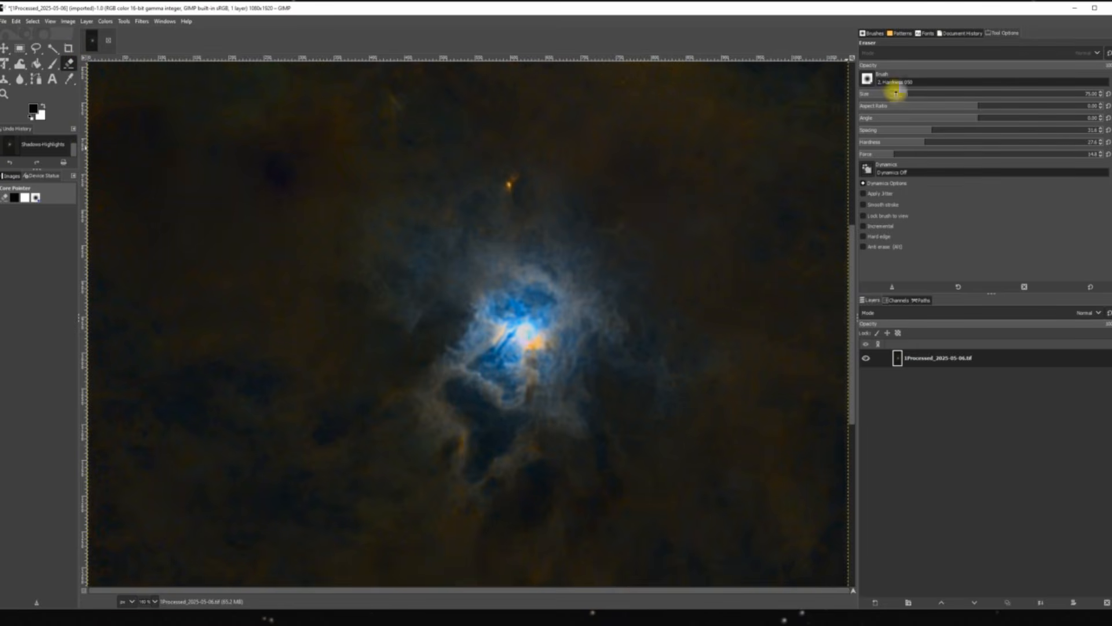
Step: Set the eraser brush size to 27 and dab once on the nebula's bright core
drag(904, 93, 872, 93)
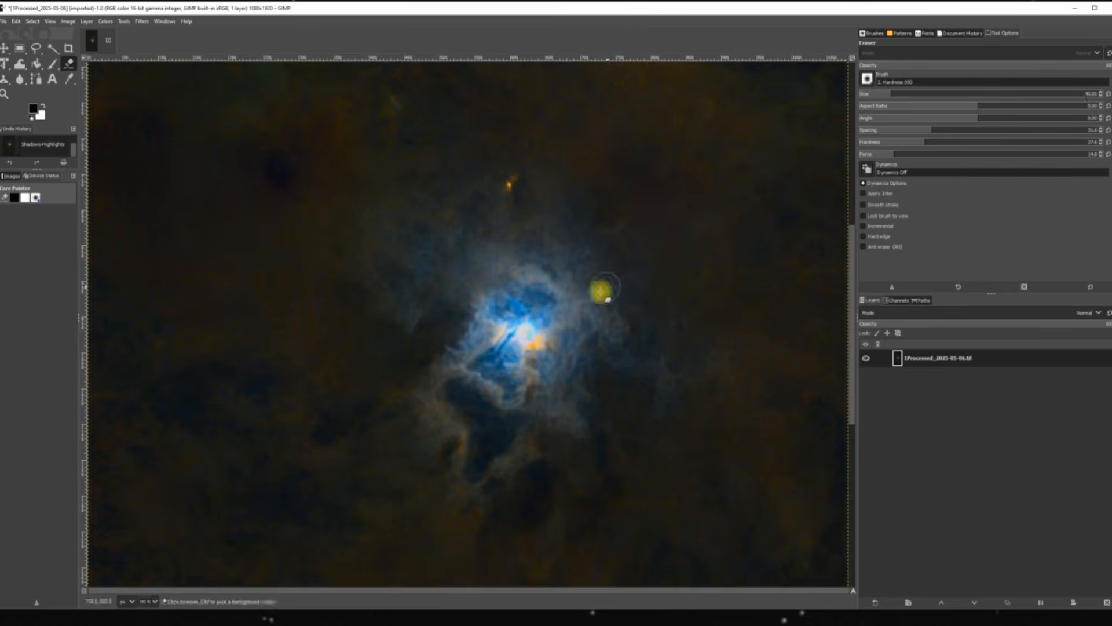
drag(892, 93, 885, 92)
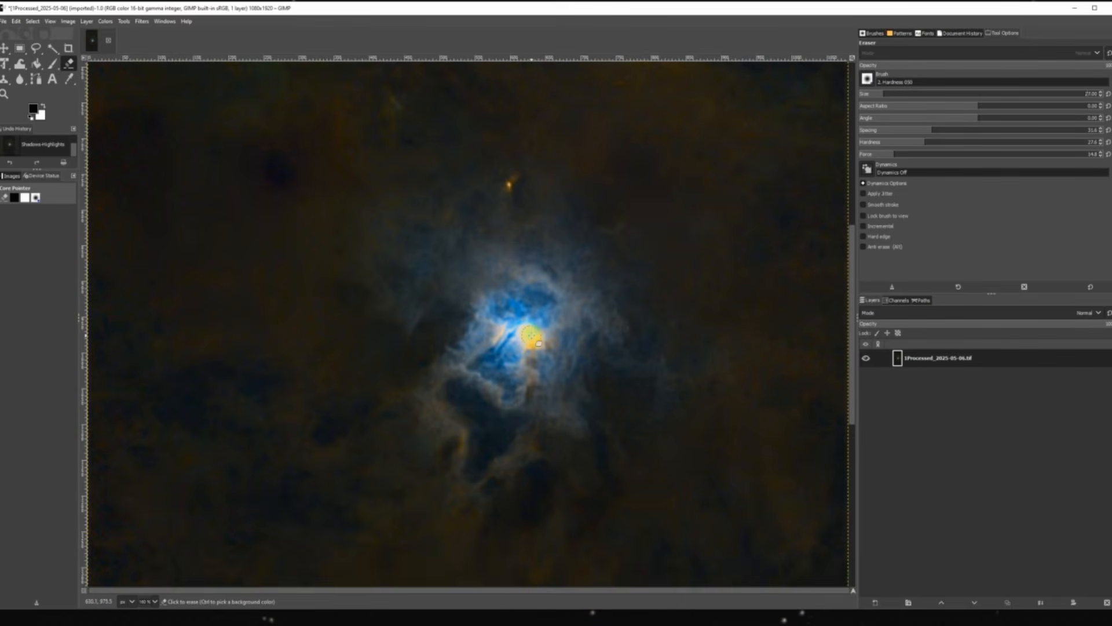
click(530, 336)
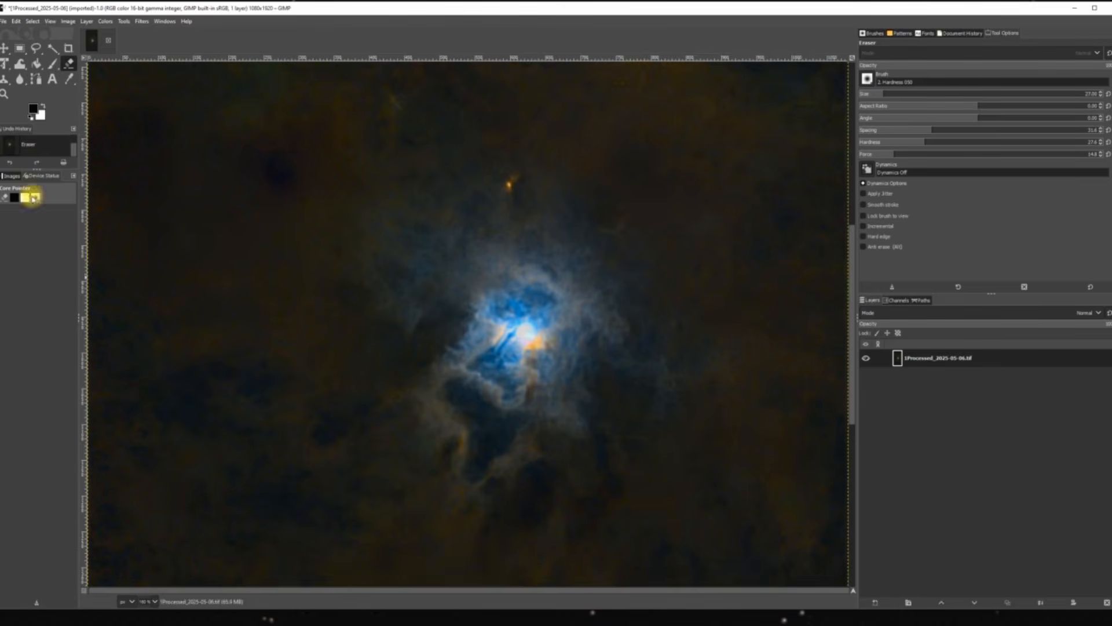
Step: Apply a Sharpen (Unsharp Mask) filter to the nebula image with the amount set to 0.020
click(142, 22)
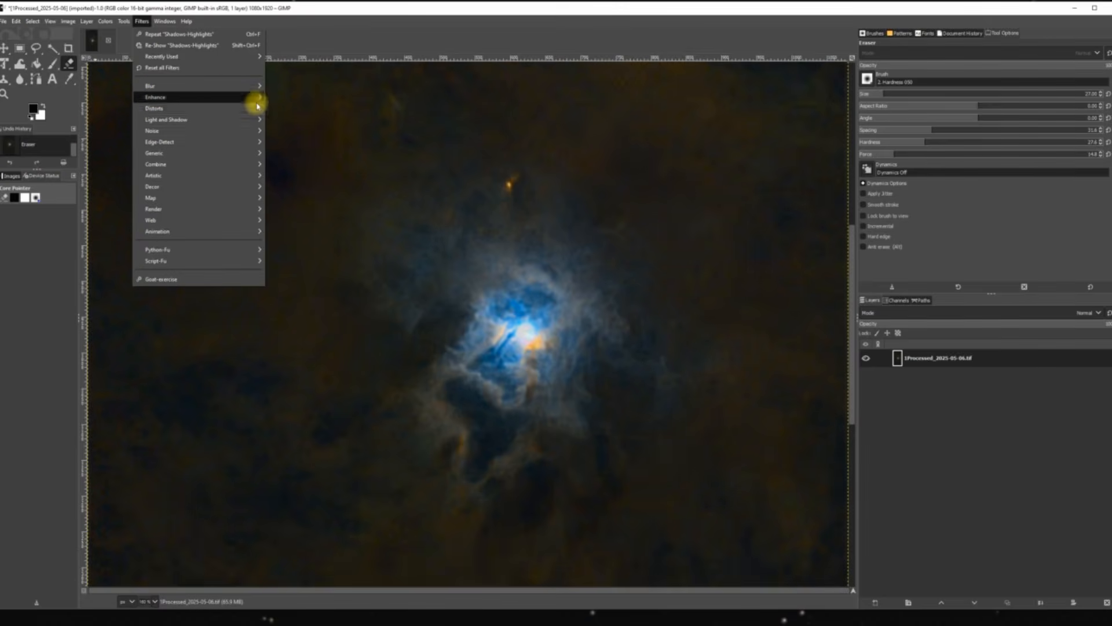
mouse_move(258, 97)
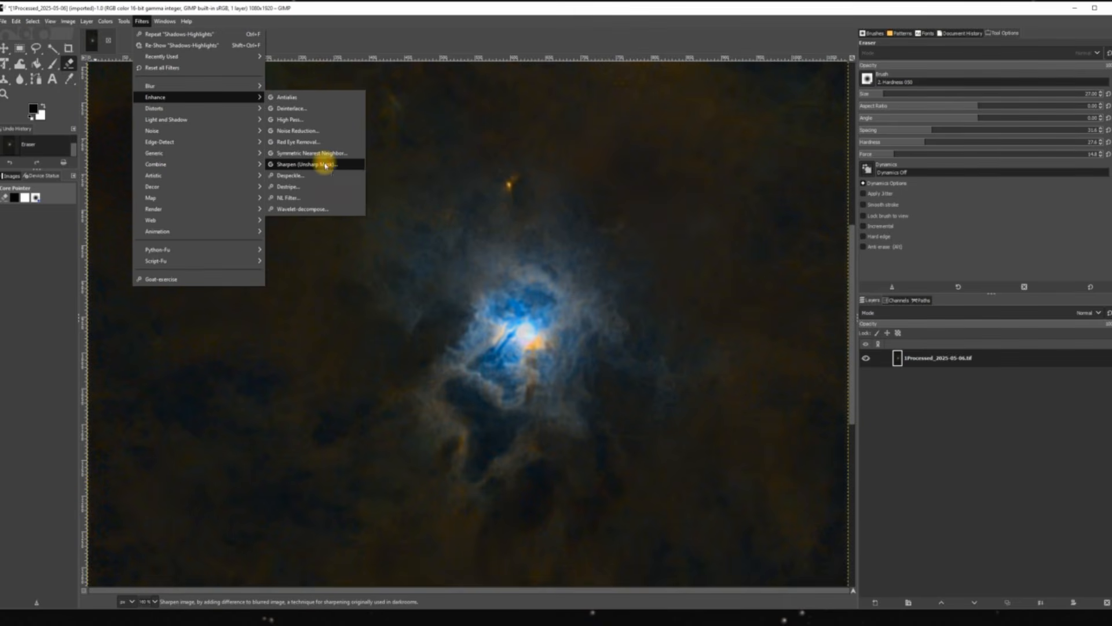
click(324, 165)
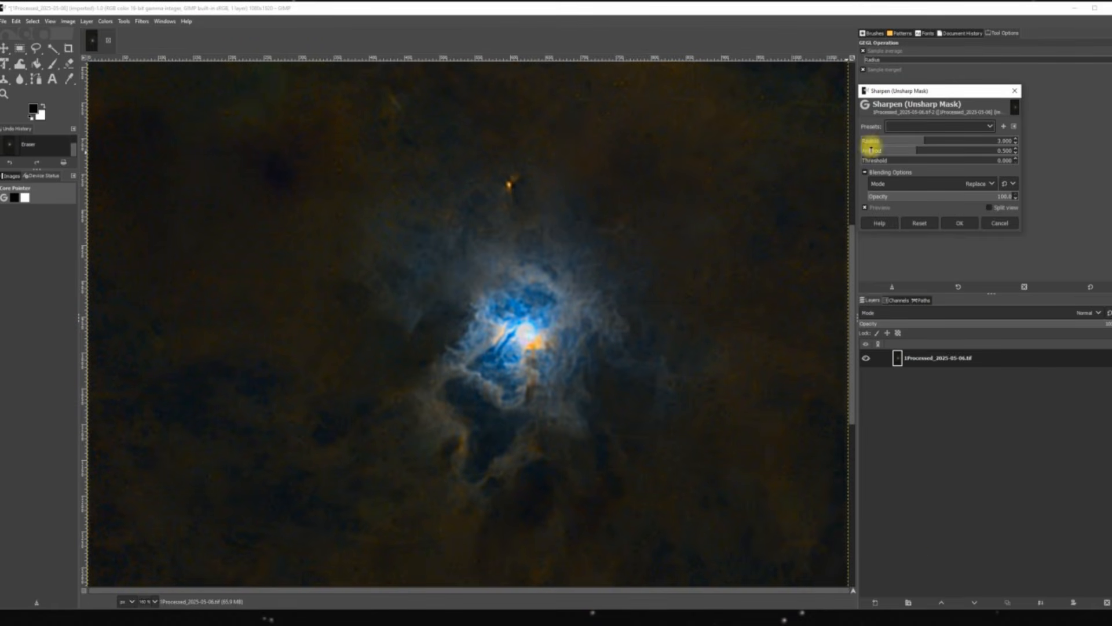
drag(912, 150, 882, 145)
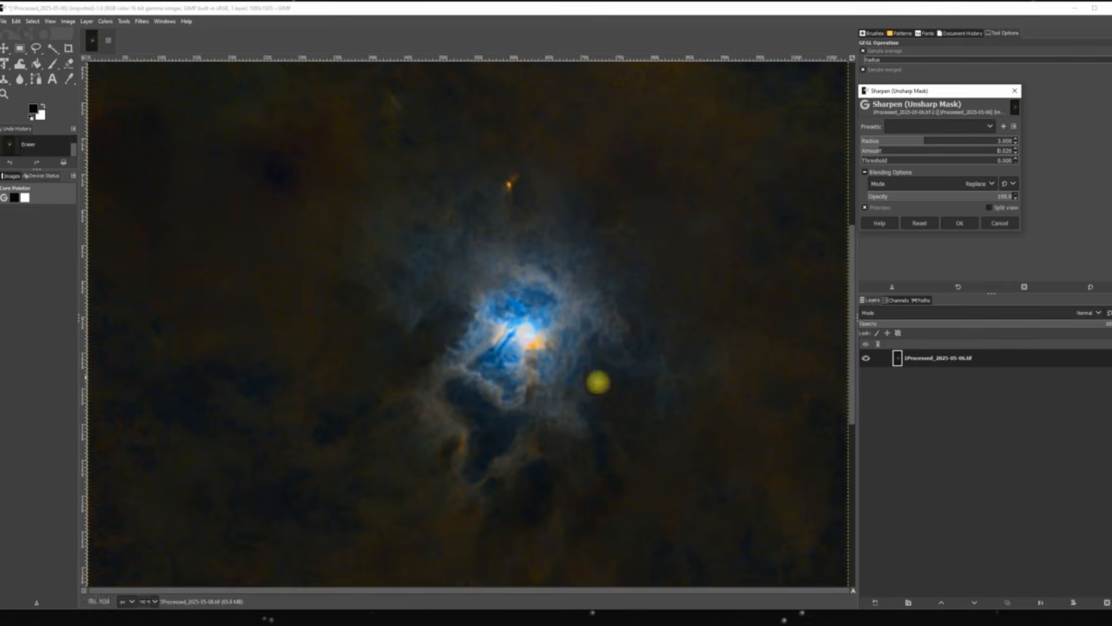
click(50, 23)
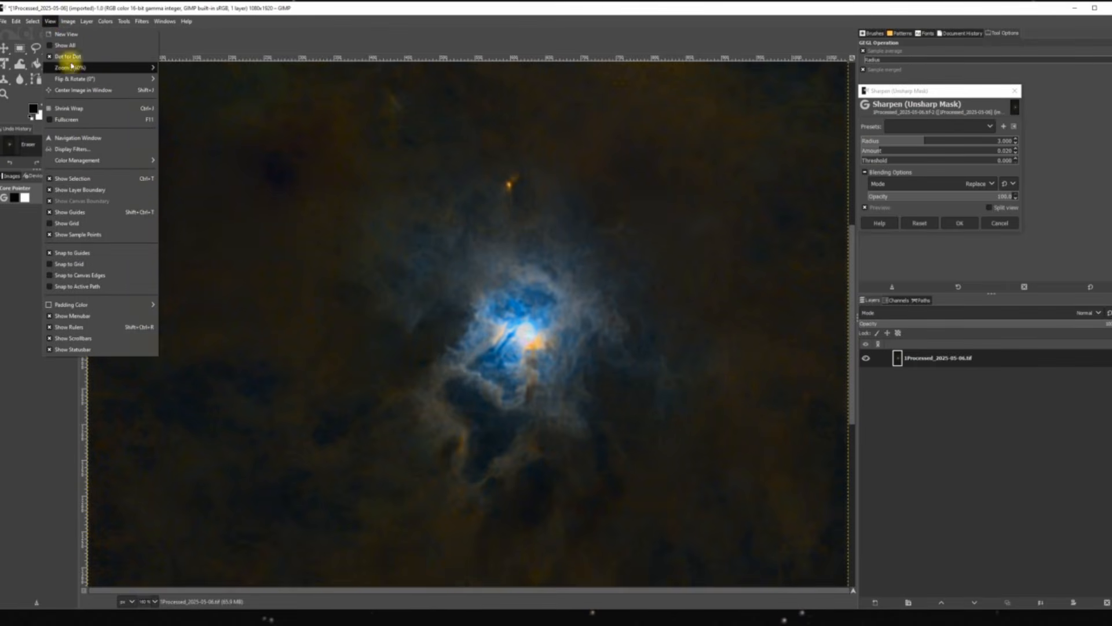
mouse_move(71, 70)
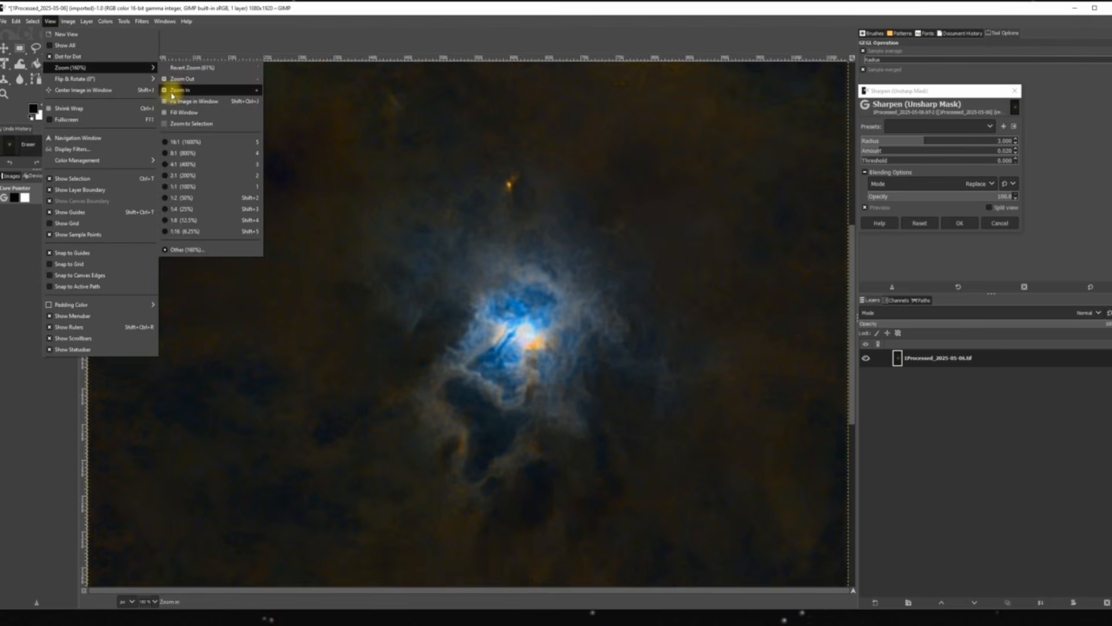
click(174, 101)
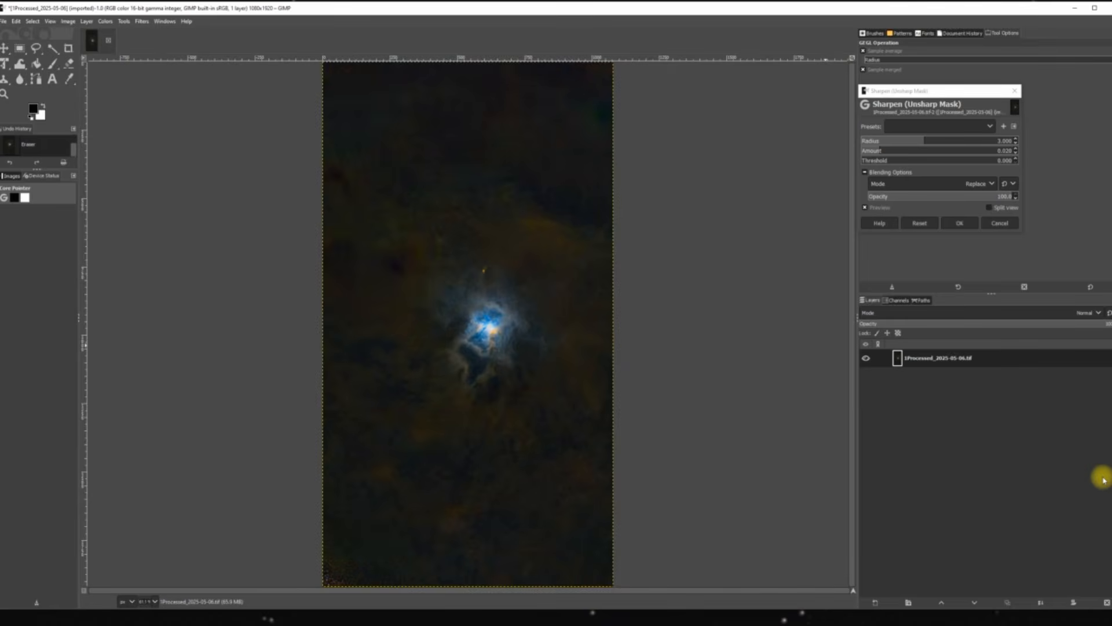
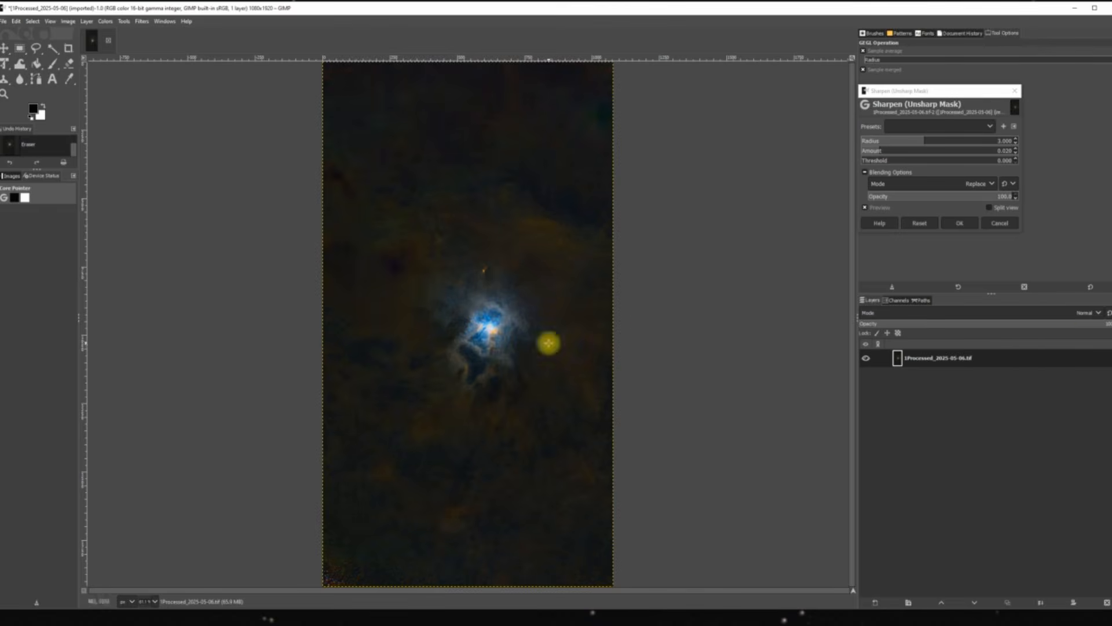
click(960, 224)
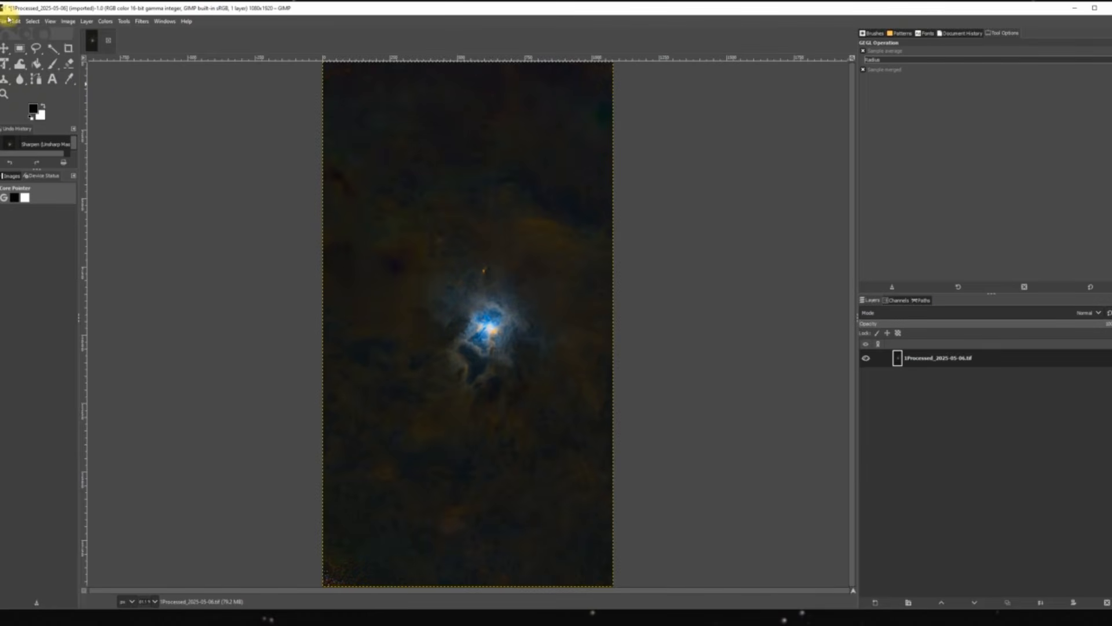
Step: Begin exporting the image as 1Processed_2025-05-06.fit, using the Flexible Image Transport System file type
click(4, 22)
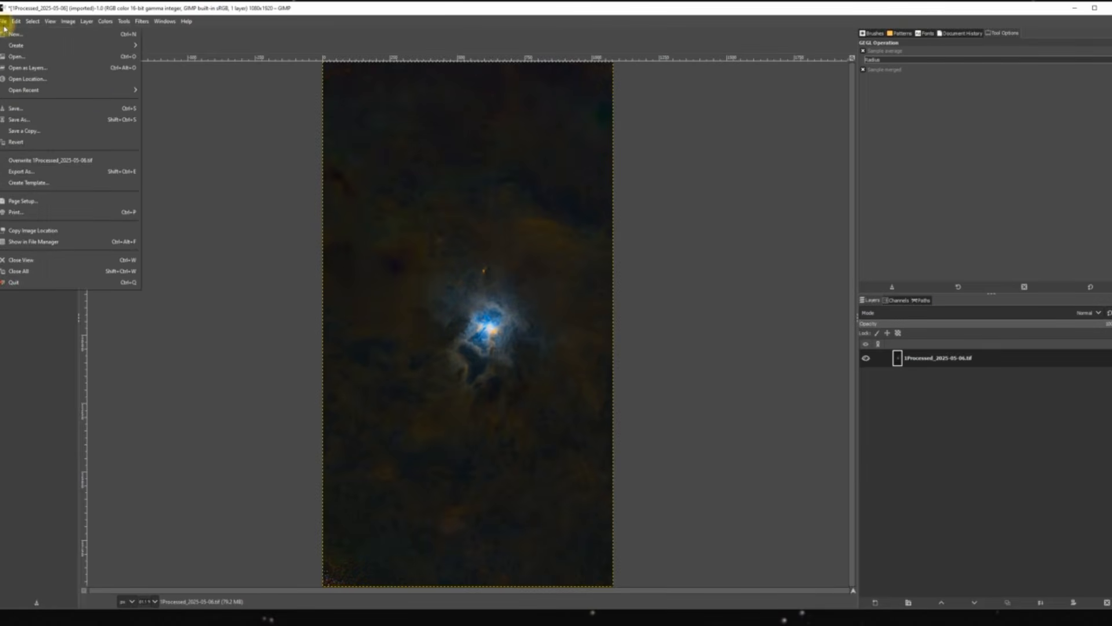
click(29, 173)
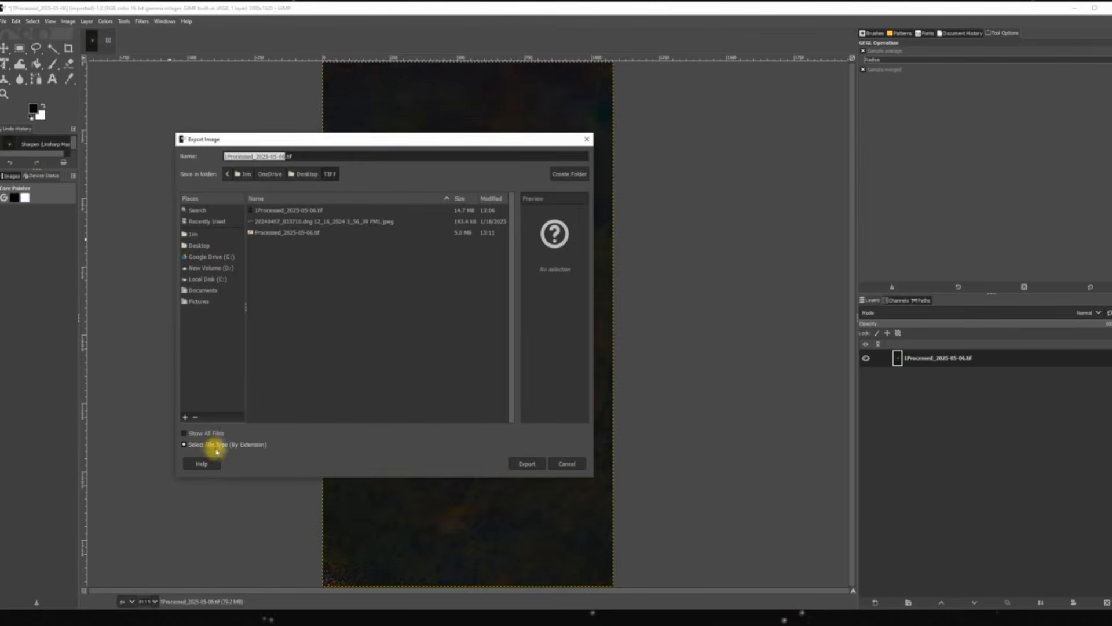
click(226, 445)
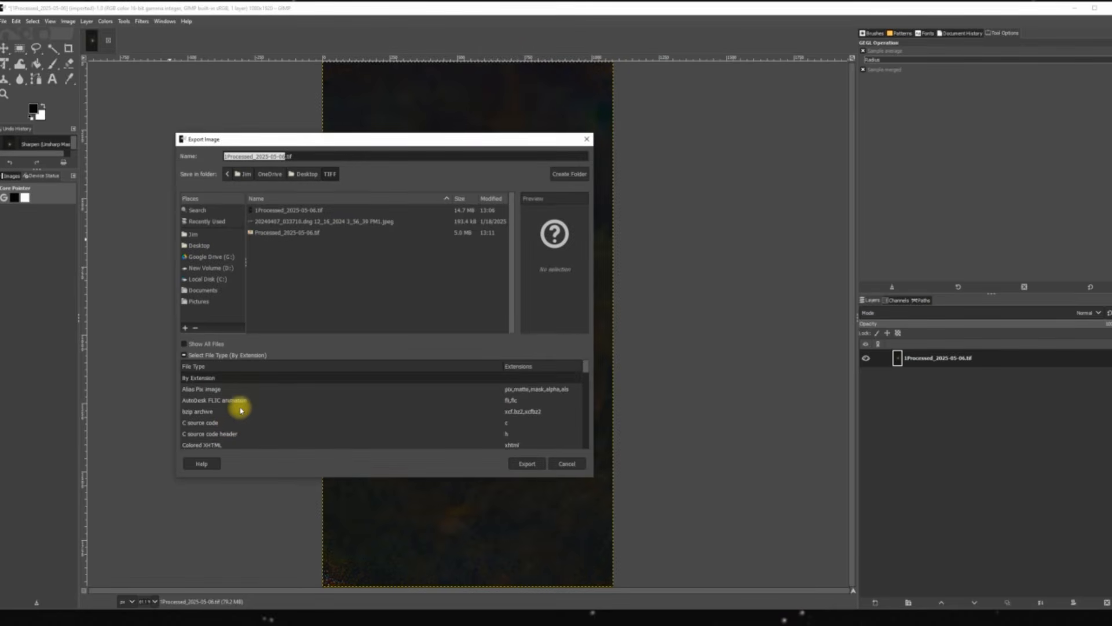
scroll(241, 412, down, 3)
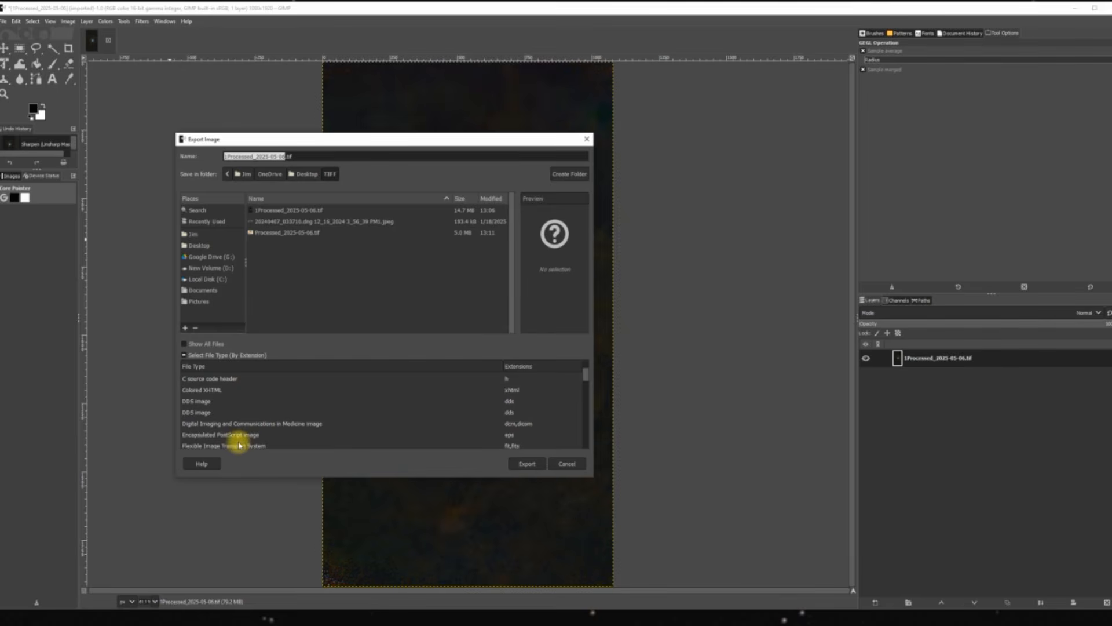
click(241, 446)
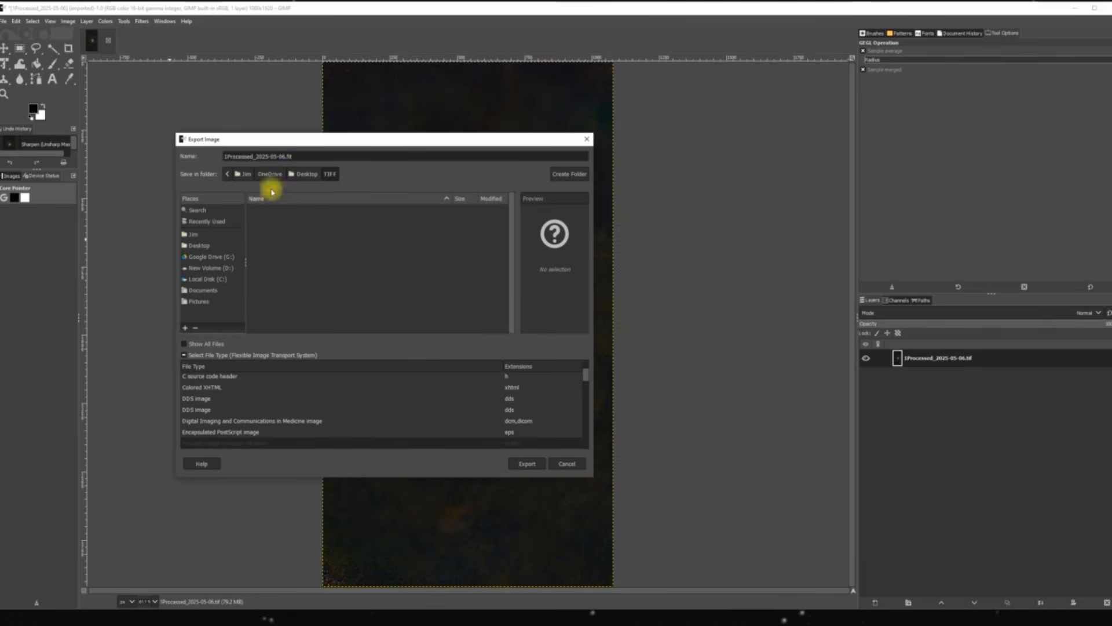
Step: Export the FITS nebula image into the Siril Stacking Process File folder on New Volume (D:), then quit and discard the unsaved changes
click(222, 269)
scroll(284, 278, down, 5)
scroll(307, 281, down, 10)
scroll(314, 278, down, 3)
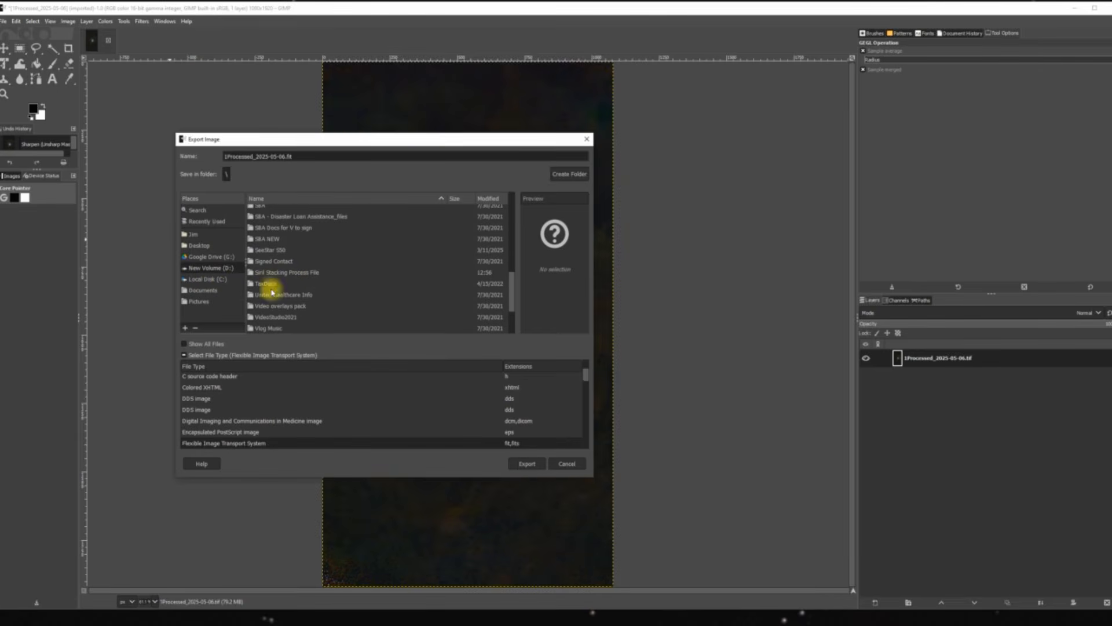
scroll(298, 251, up, 2)
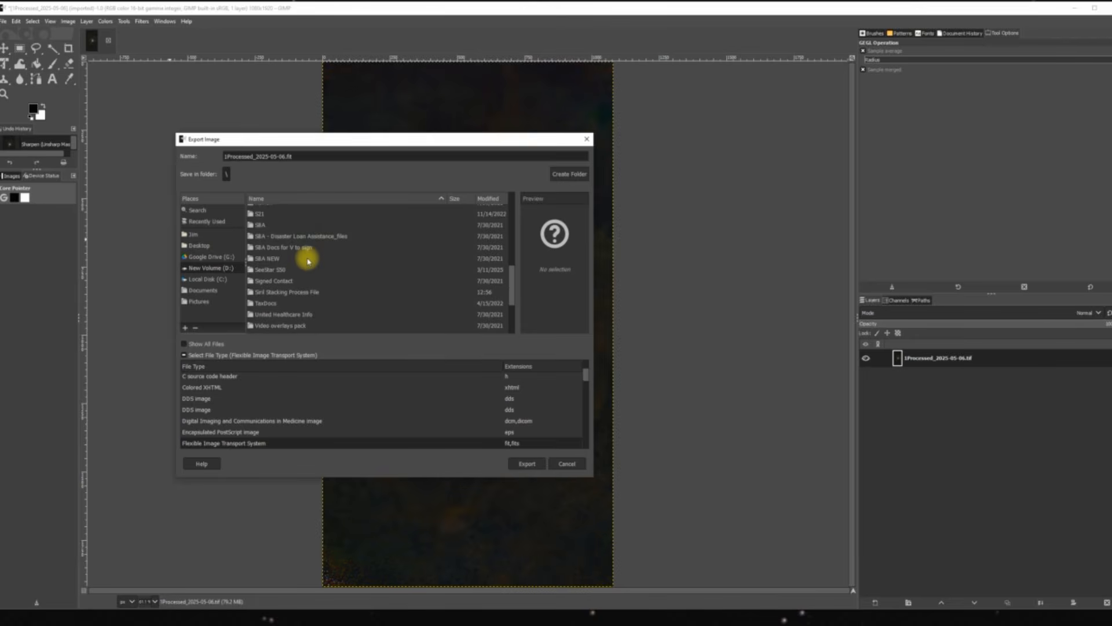
double_click(266, 293)
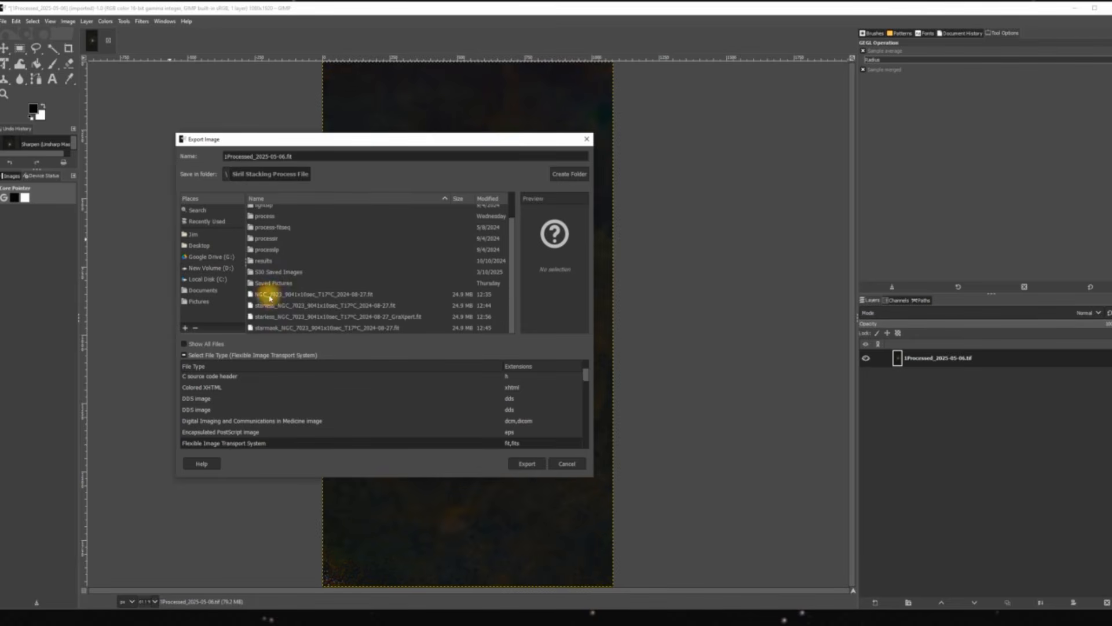
click(533, 465)
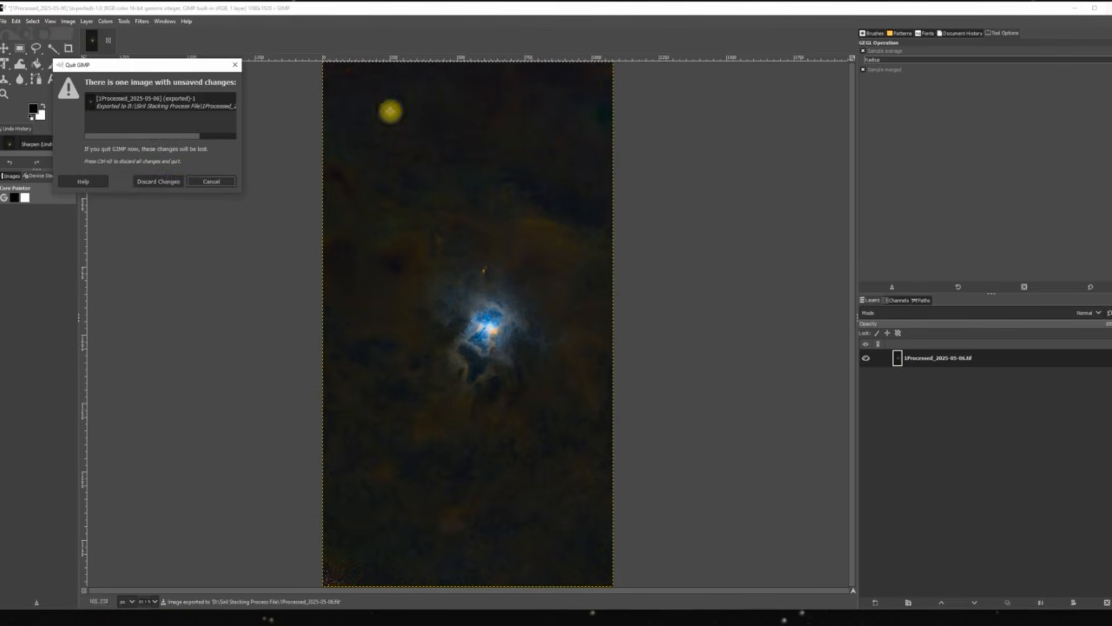
click(175, 185)
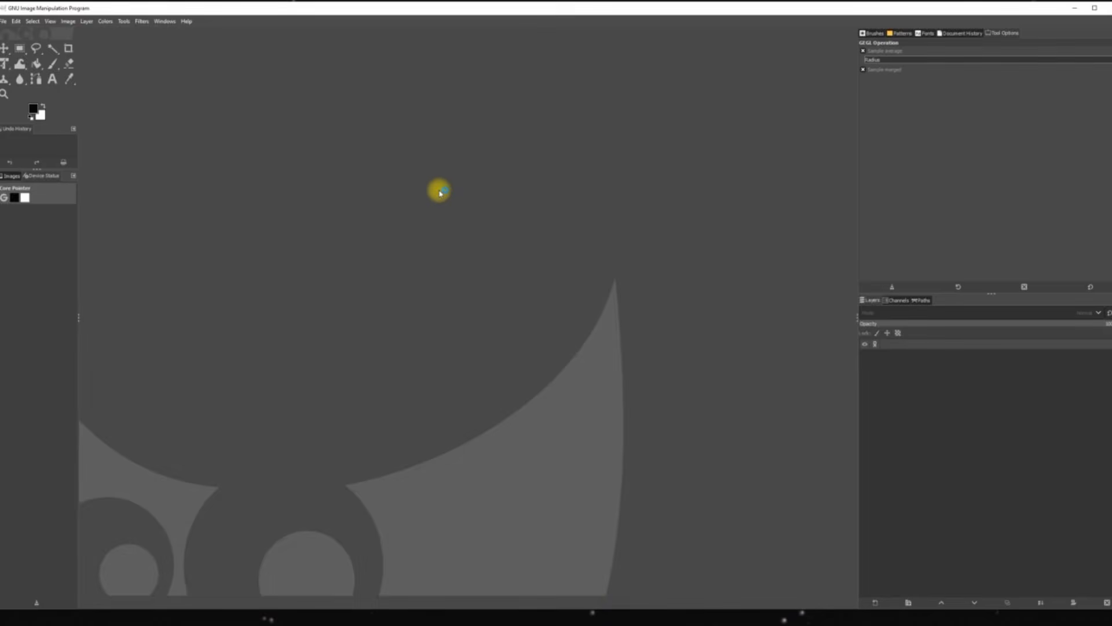
Step: Open the star image Processed_2025-05-06.tif from the TIFF folder on the Desktop
click(4, 21)
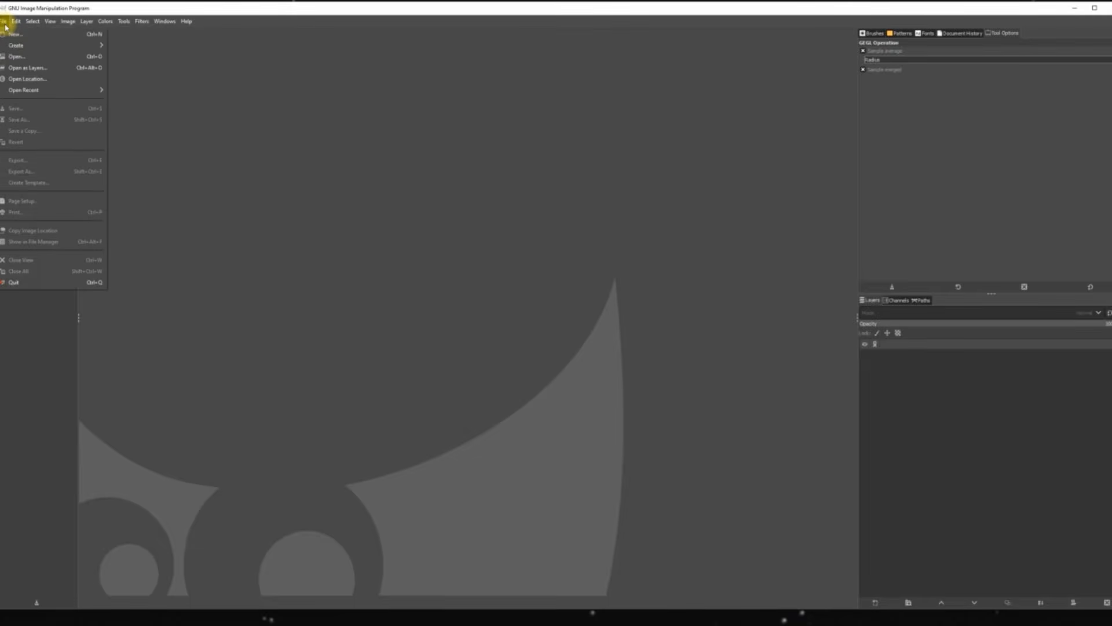
click(15, 56)
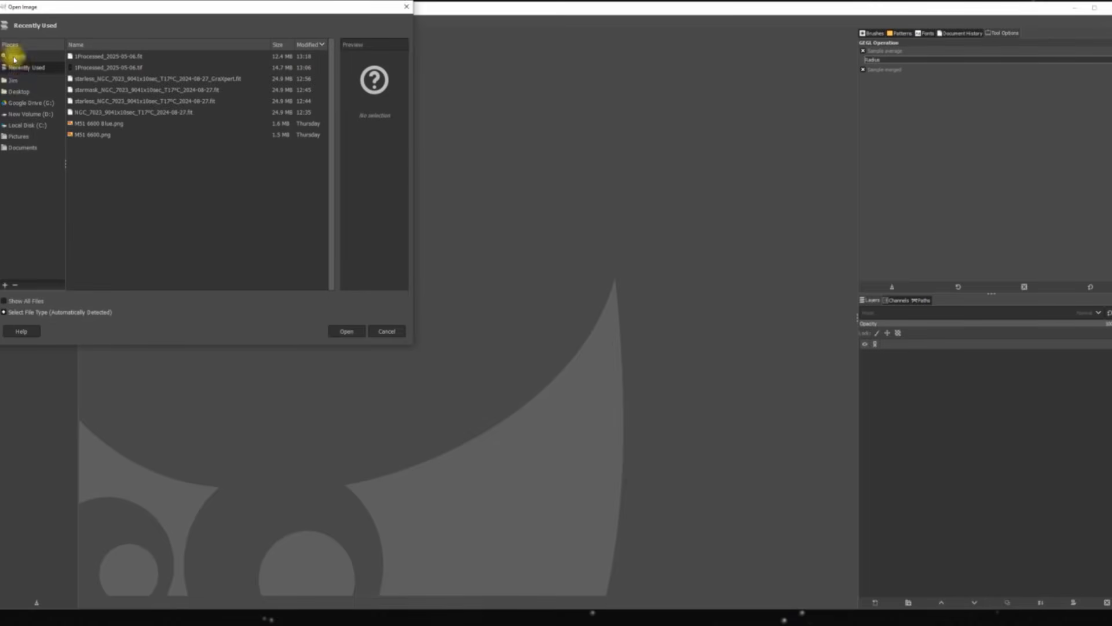
click(19, 92)
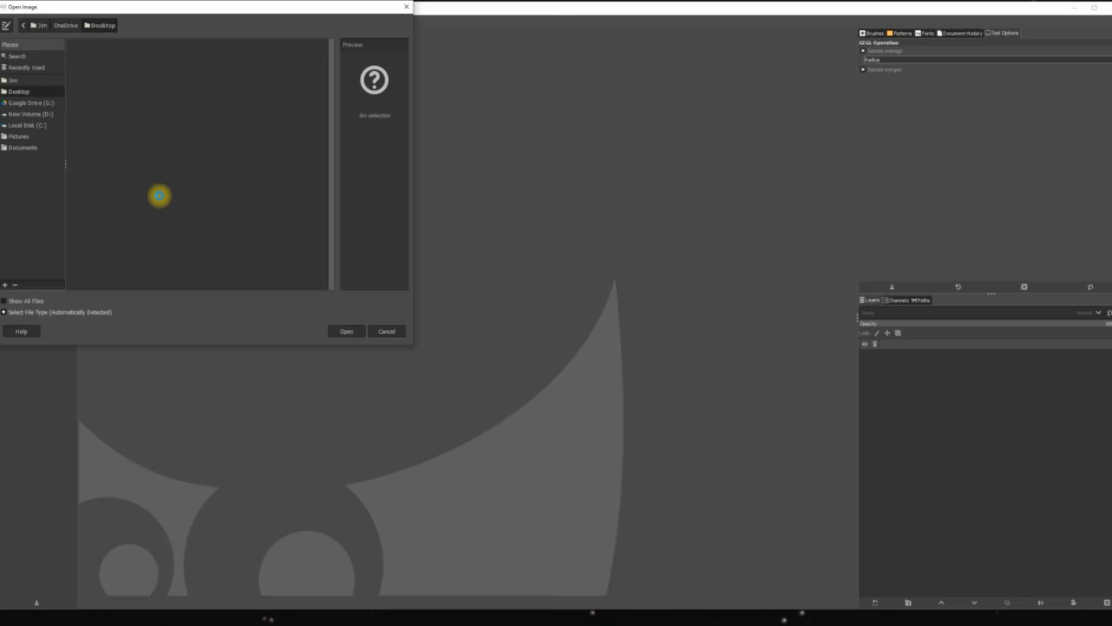
scroll(157, 214, down, 5)
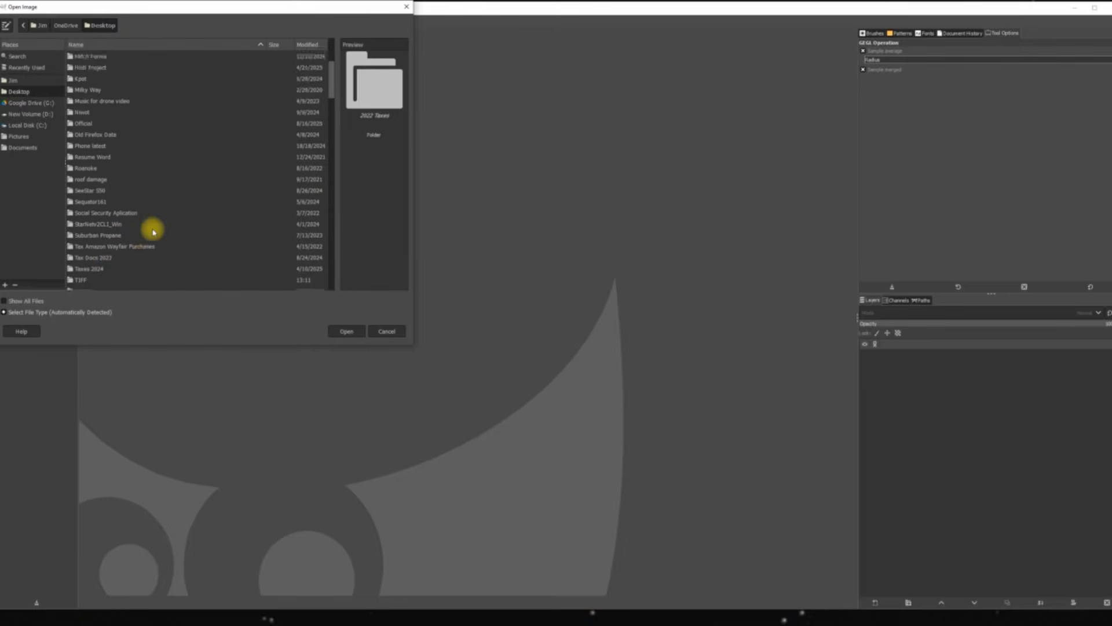
double_click(90, 252)
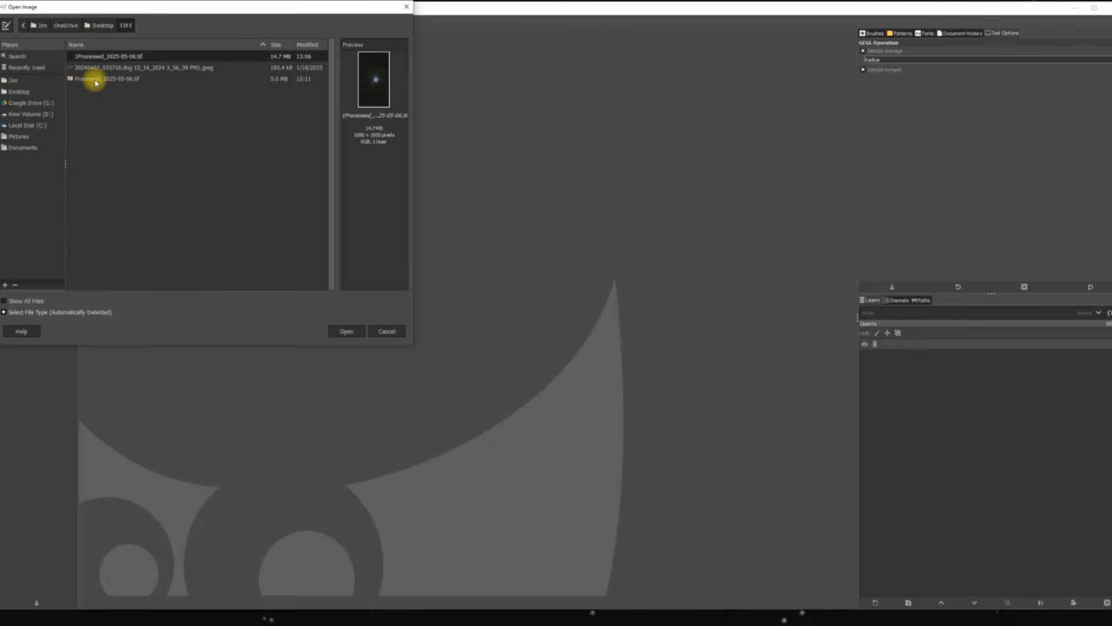
double_click(95, 79)
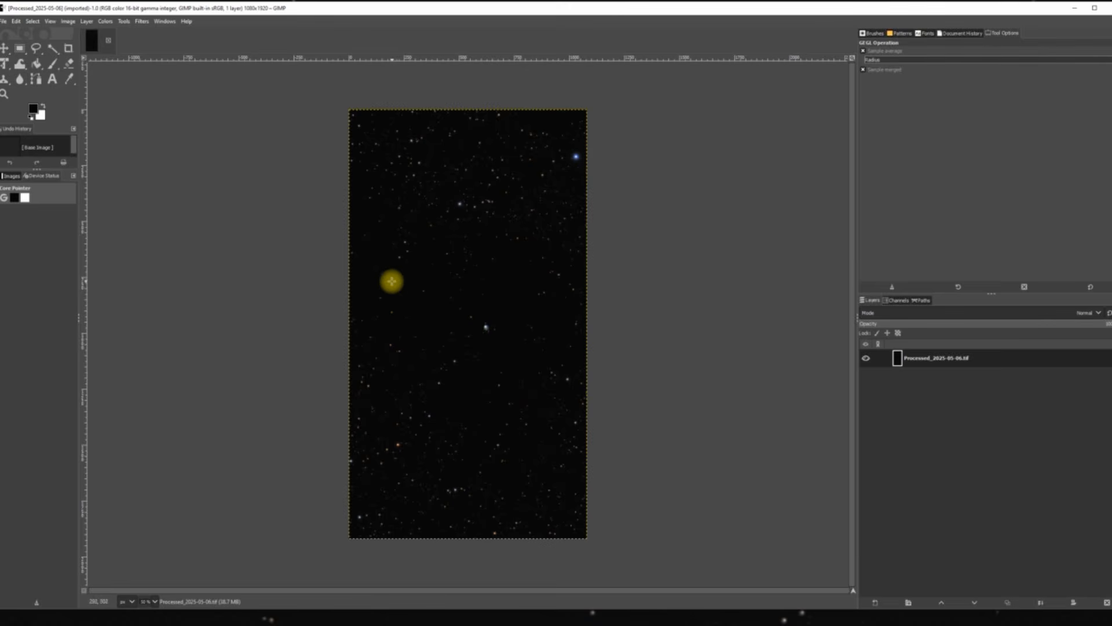
Step: Export the star image as Processed_2025-05-06.fit, type Flexible Image Transport System, into the Siril Stacking Process File folder on New Volume (D:)
click(4, 22)
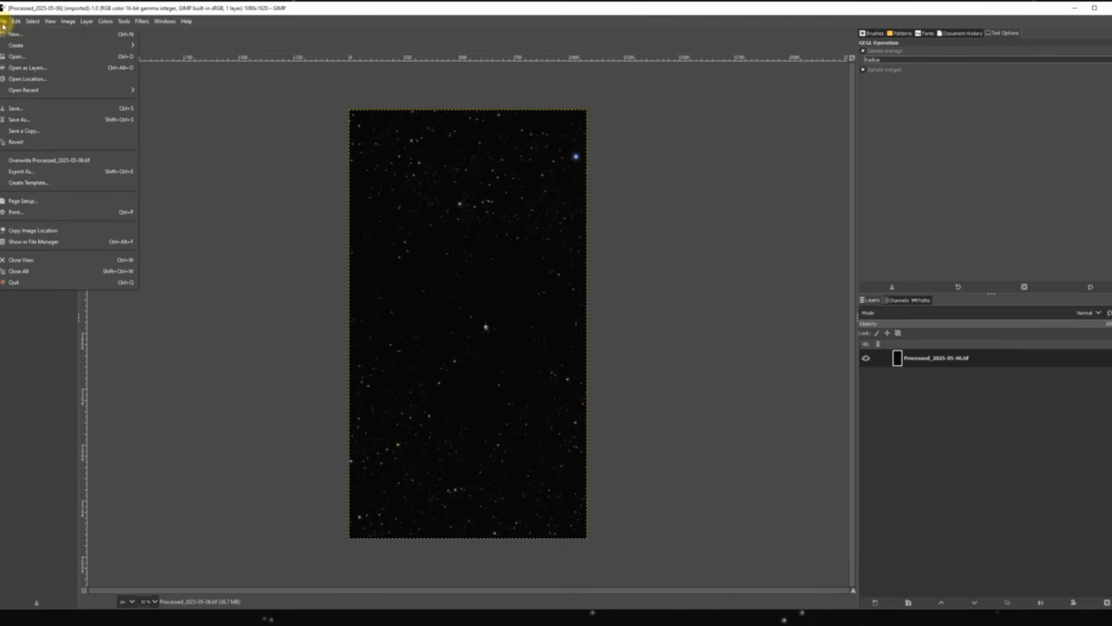
click(29, 171)
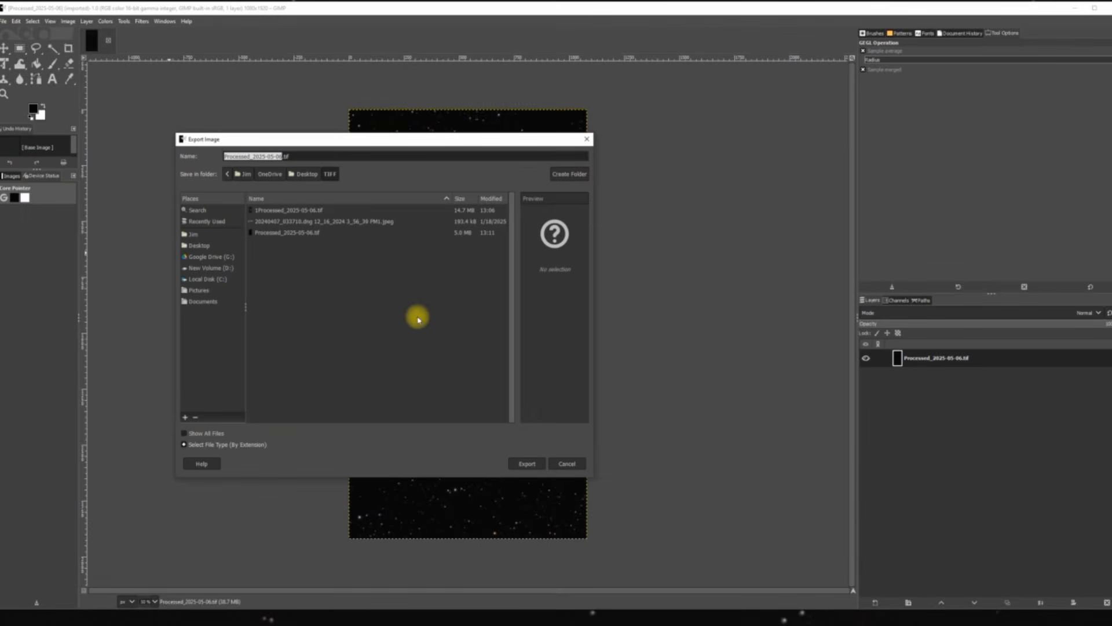
click(241, 445)
scroll(289, 420, down, 3)
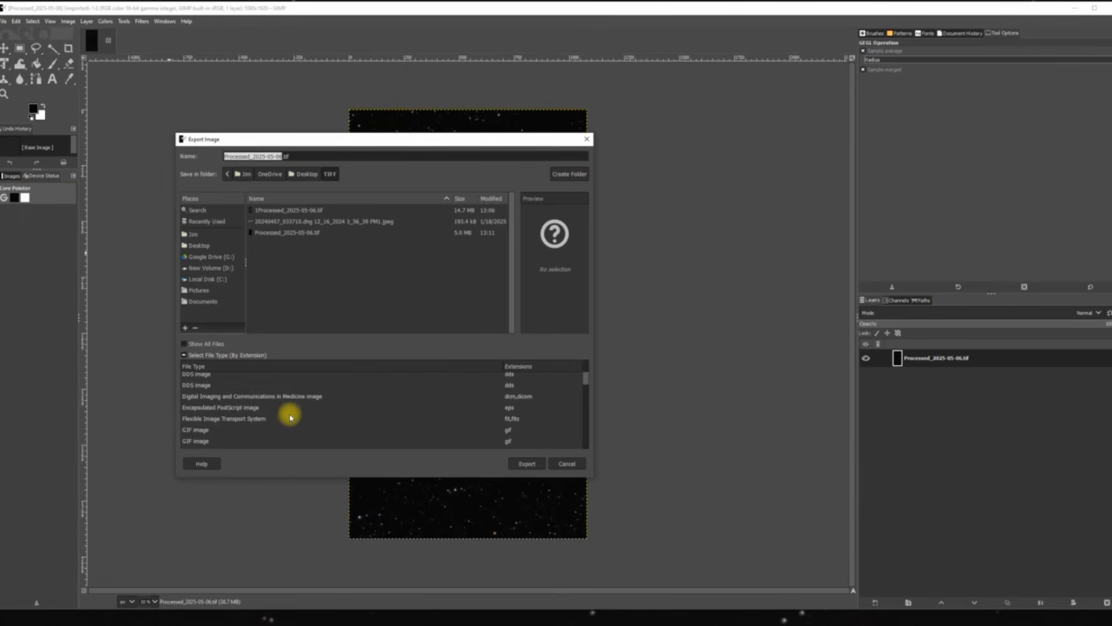
click(254, 419)
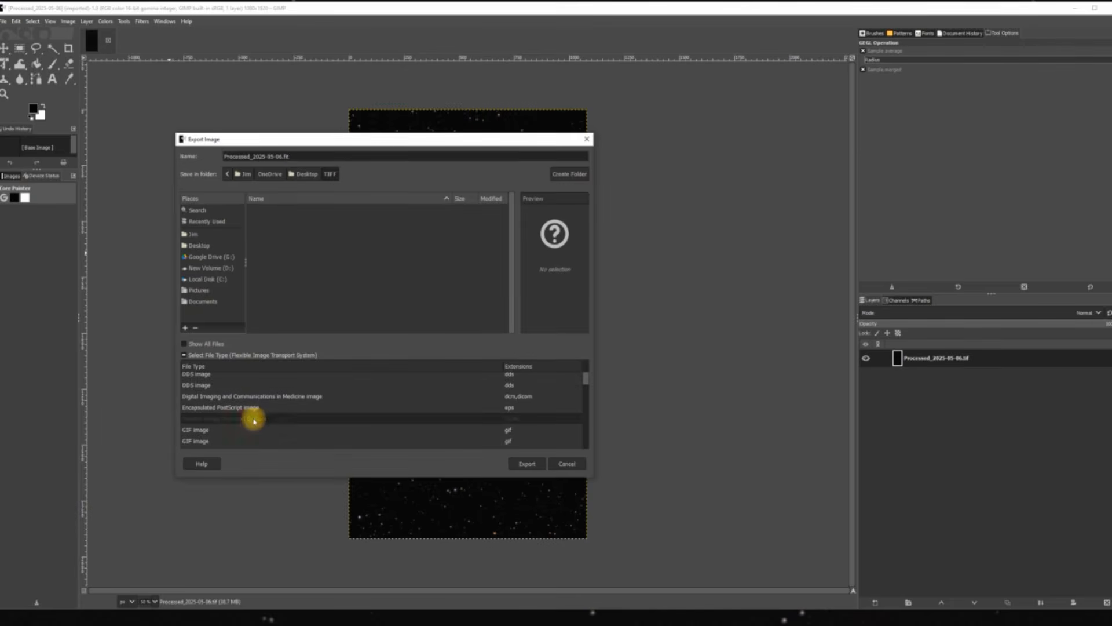
click(219, 269)
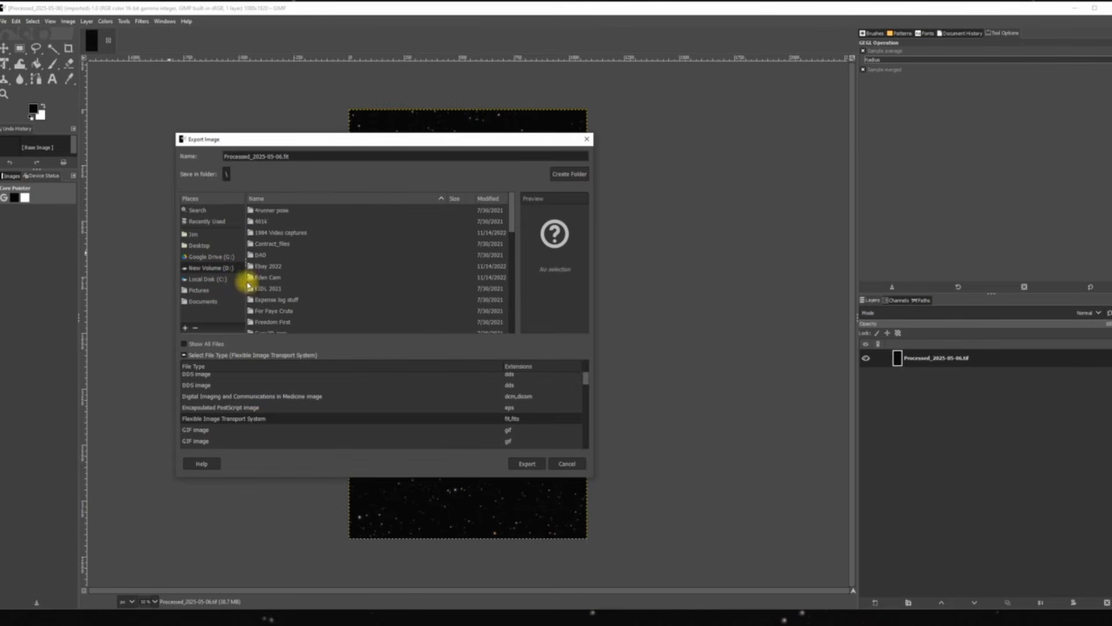
scroll(374, 290, down, 3)
scroll(391, 303, down, 10)
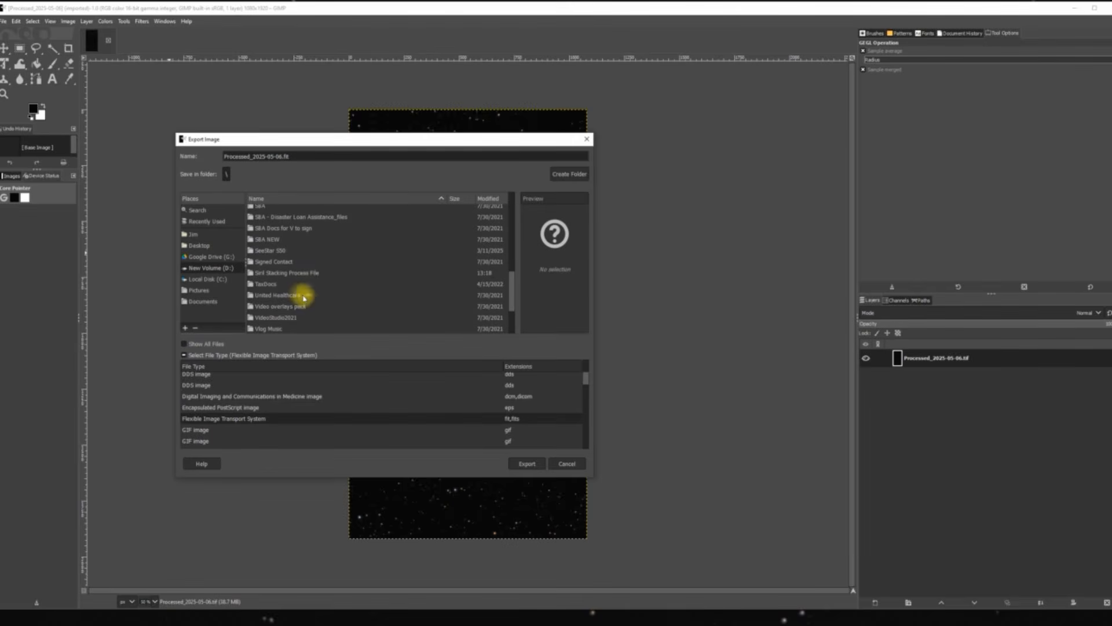
double_click(303, 273)
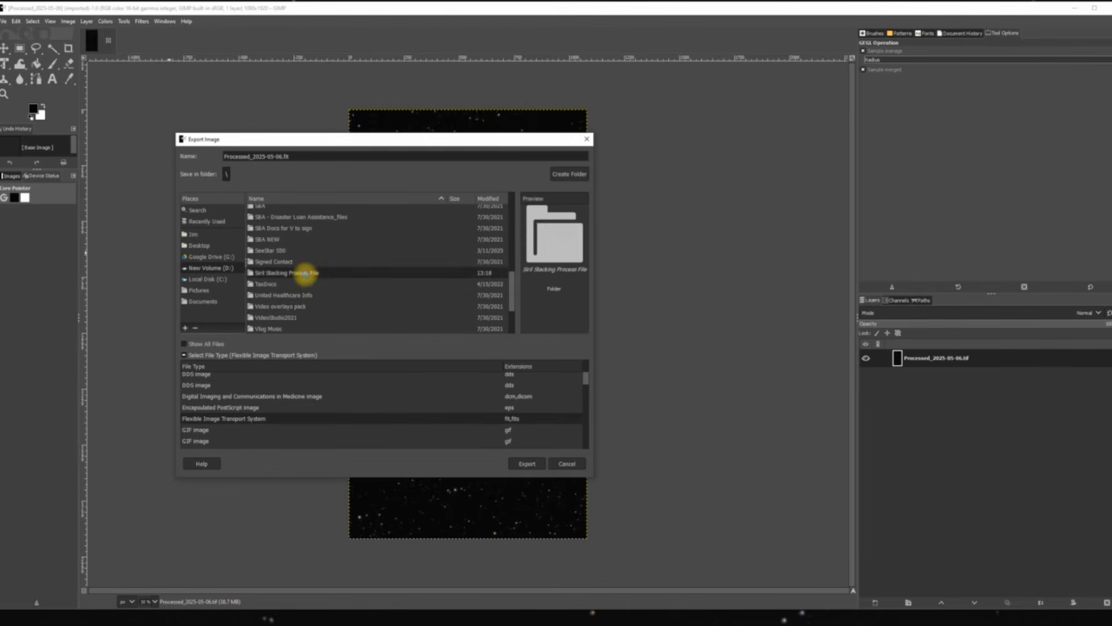
click(530, 463)
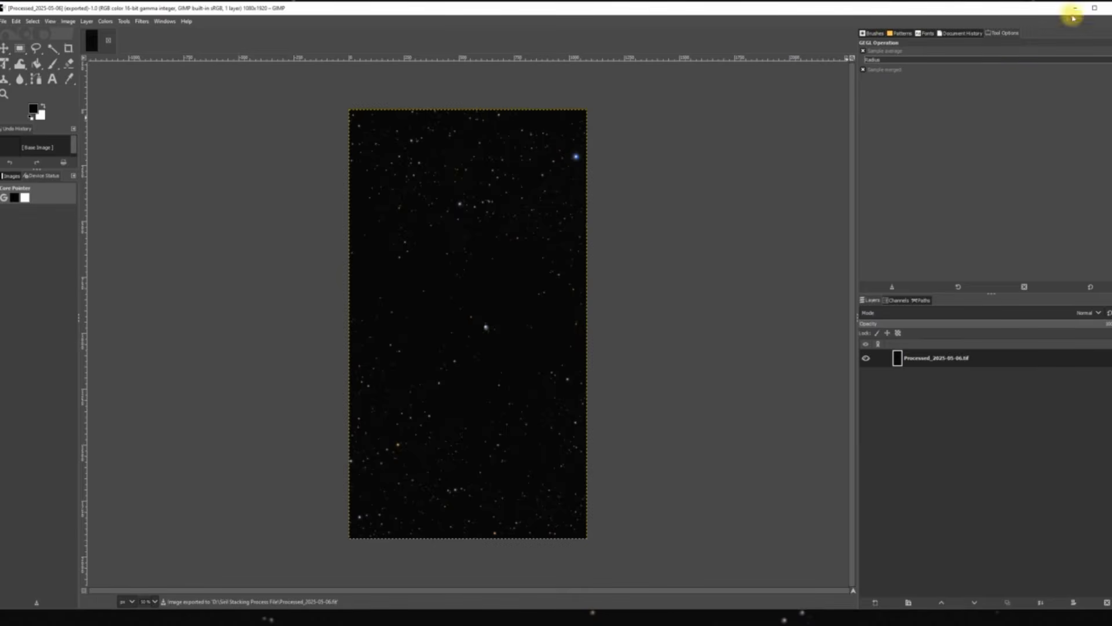
Step: Close GIMP, switch to Siril, open 1Processed_2025-05-06.fit from the Siril Stacking Process File folder and save it
click(1107, 8)
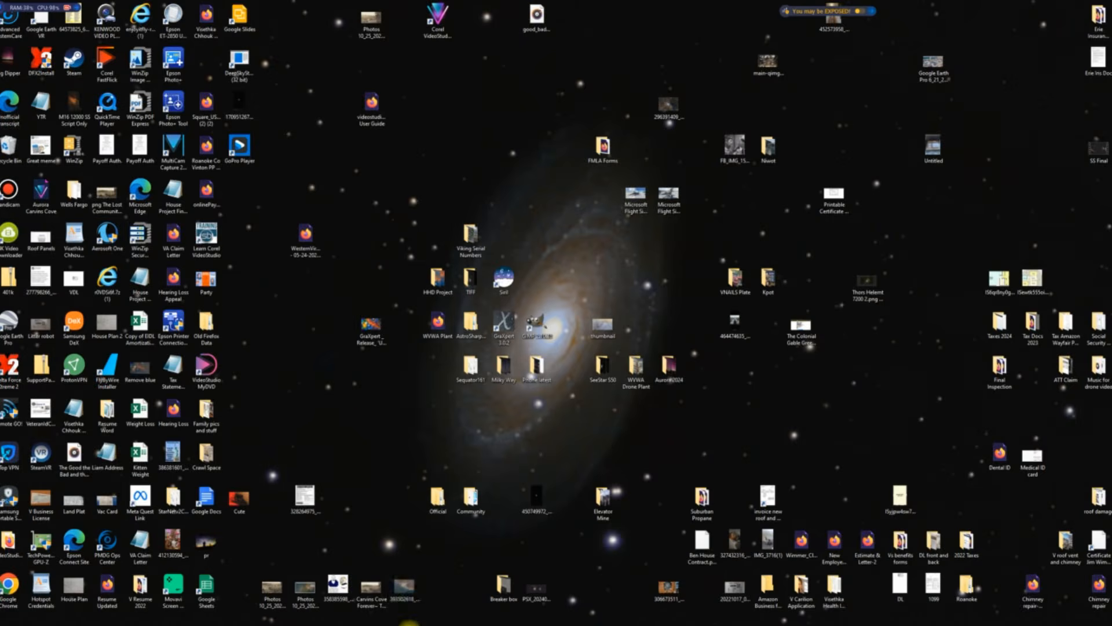
mouse_move(405, 619)
click(439, 600)
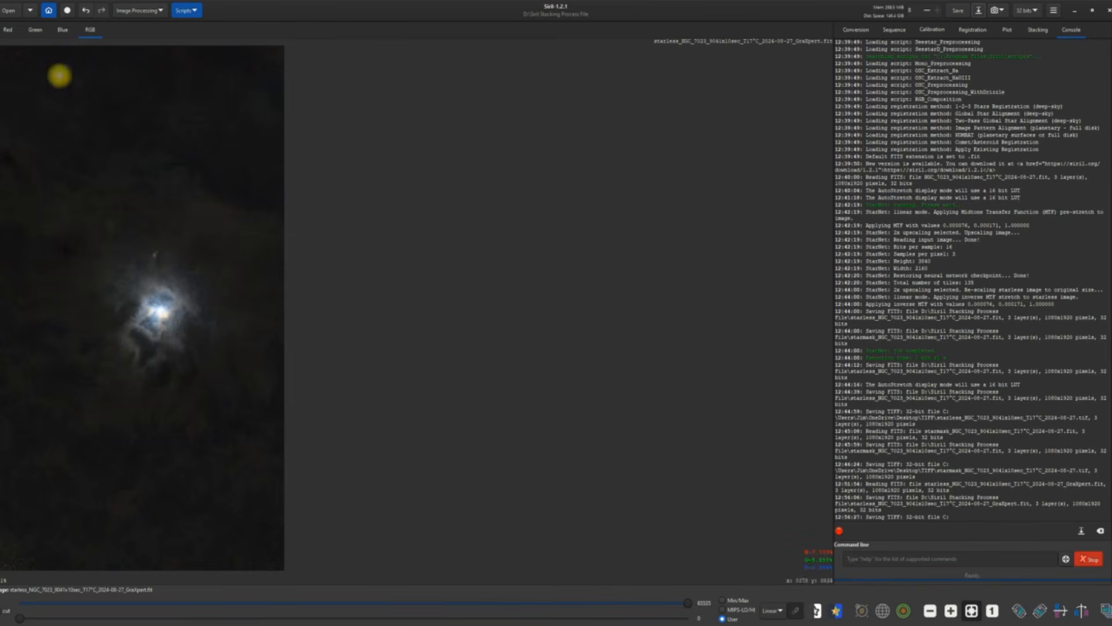
click(9, 11)
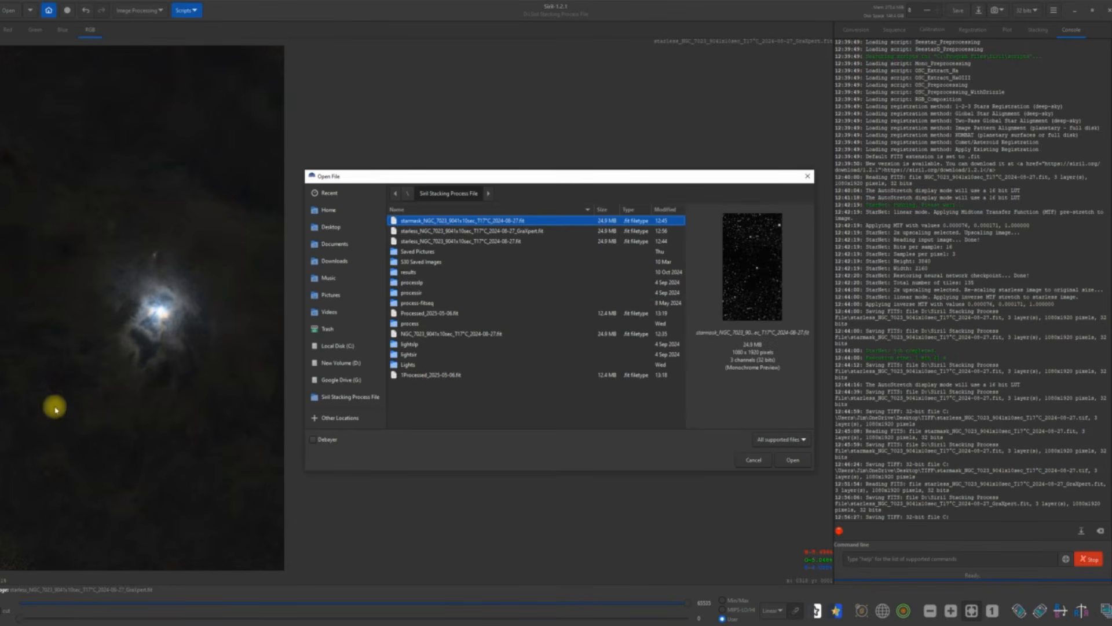
double_click(419, 378)
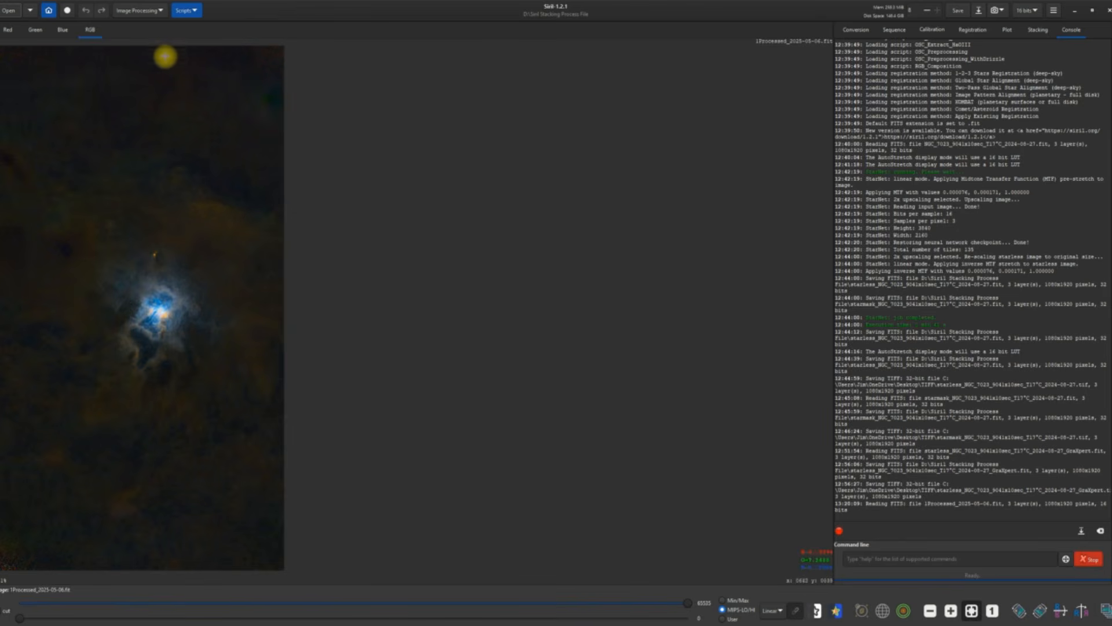
click(957, 10)
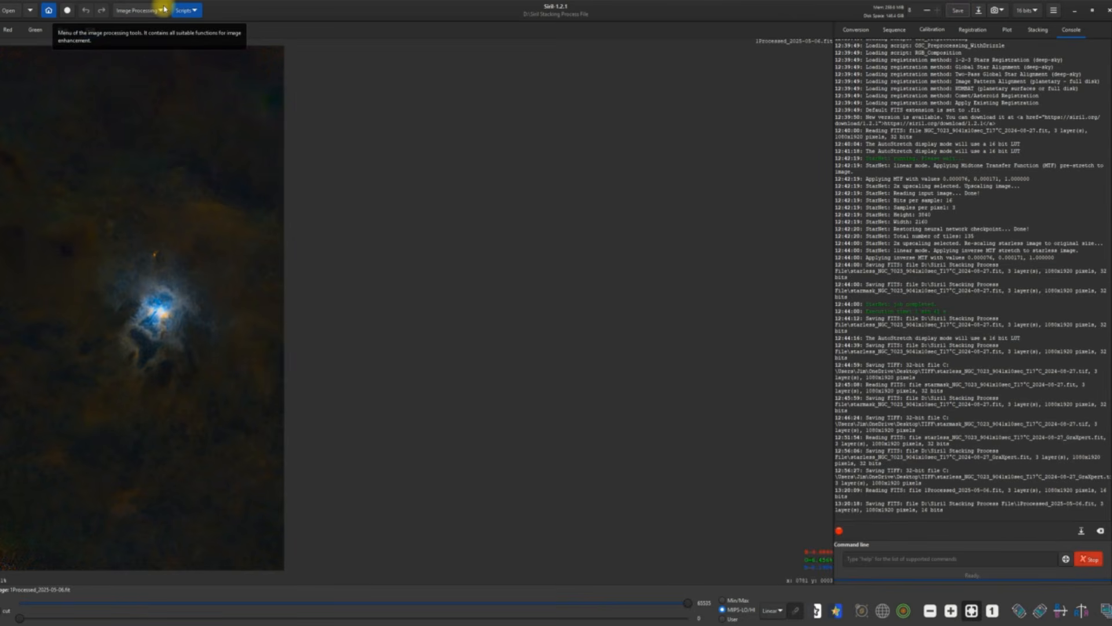
Step: Start Star Recomposition with 1Processed_2025-05-06.fit as the background image and Processed_2025-05-06.fit as the star image
click(164, 12)
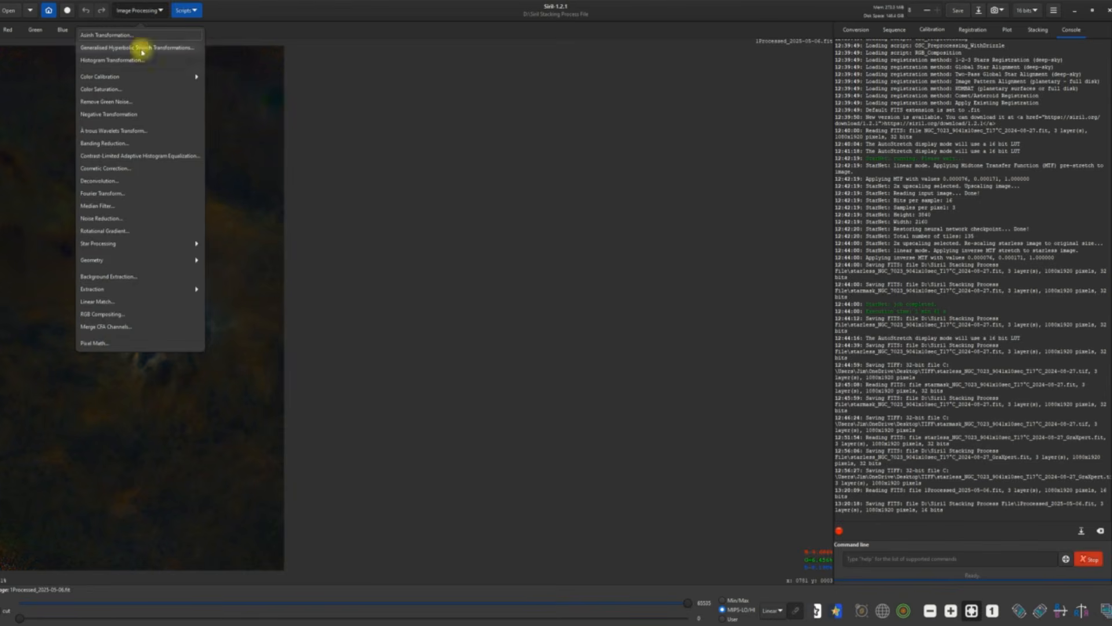
click(93, 243)
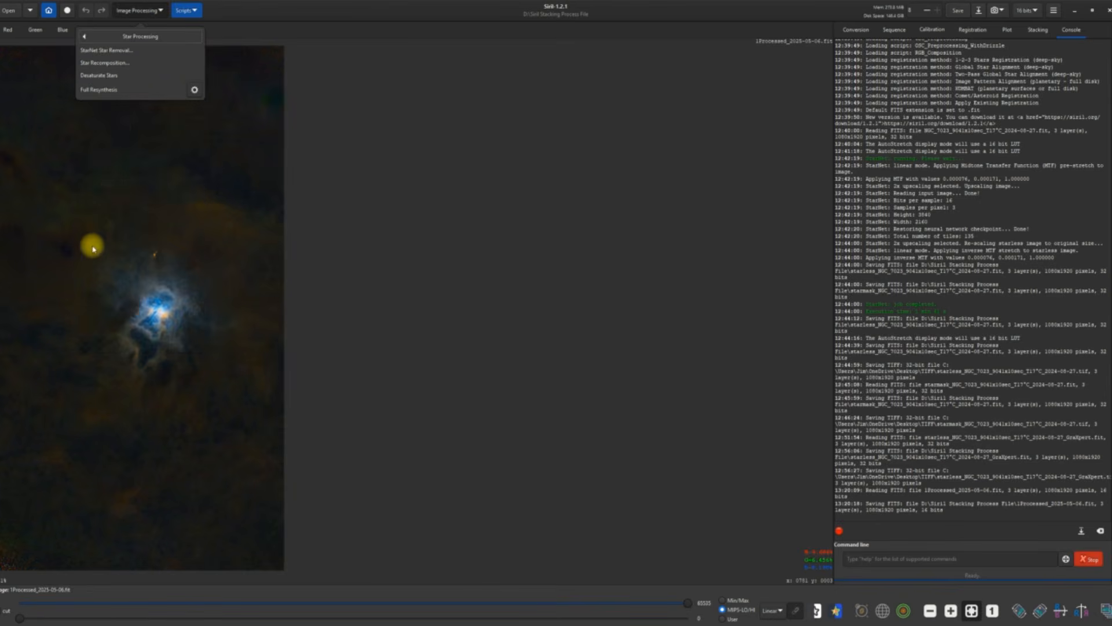
click(104, 63)
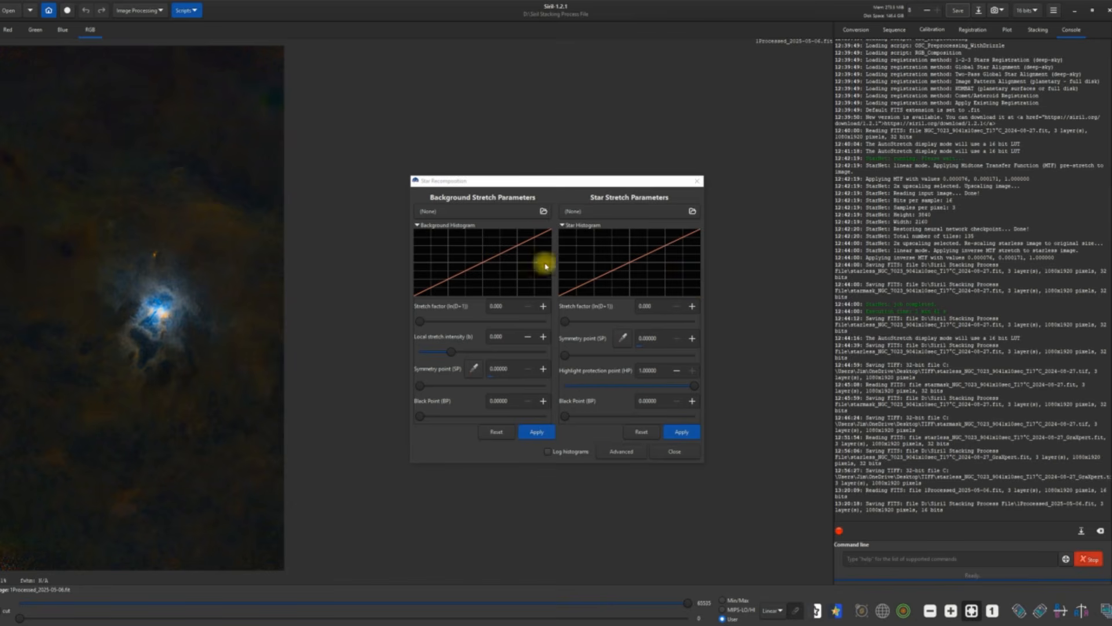
click(543, 211)
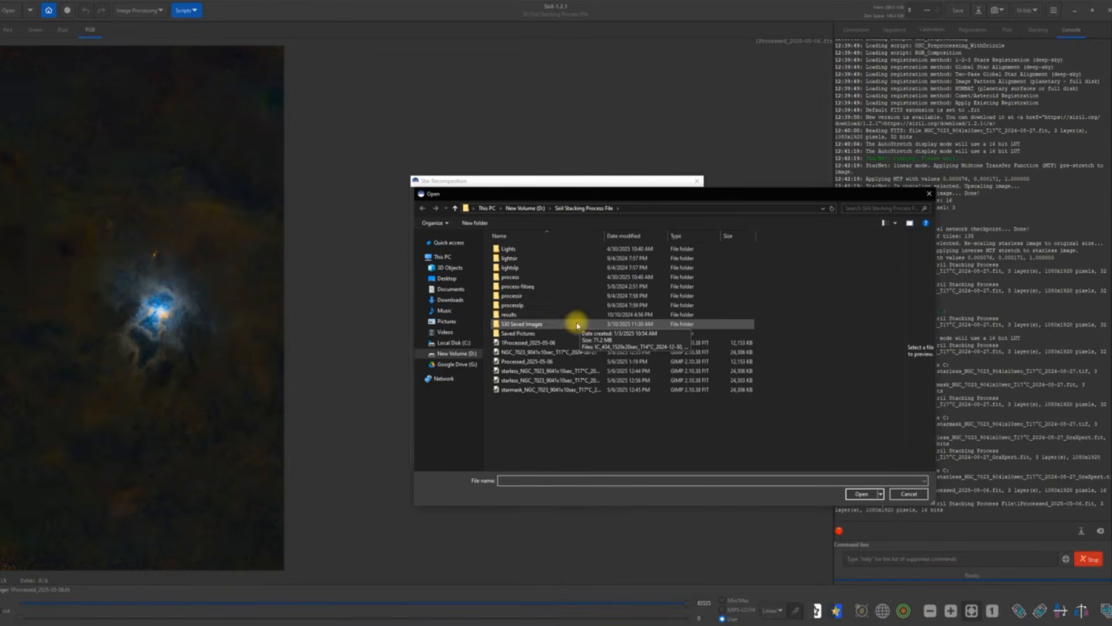
click(525, 347)
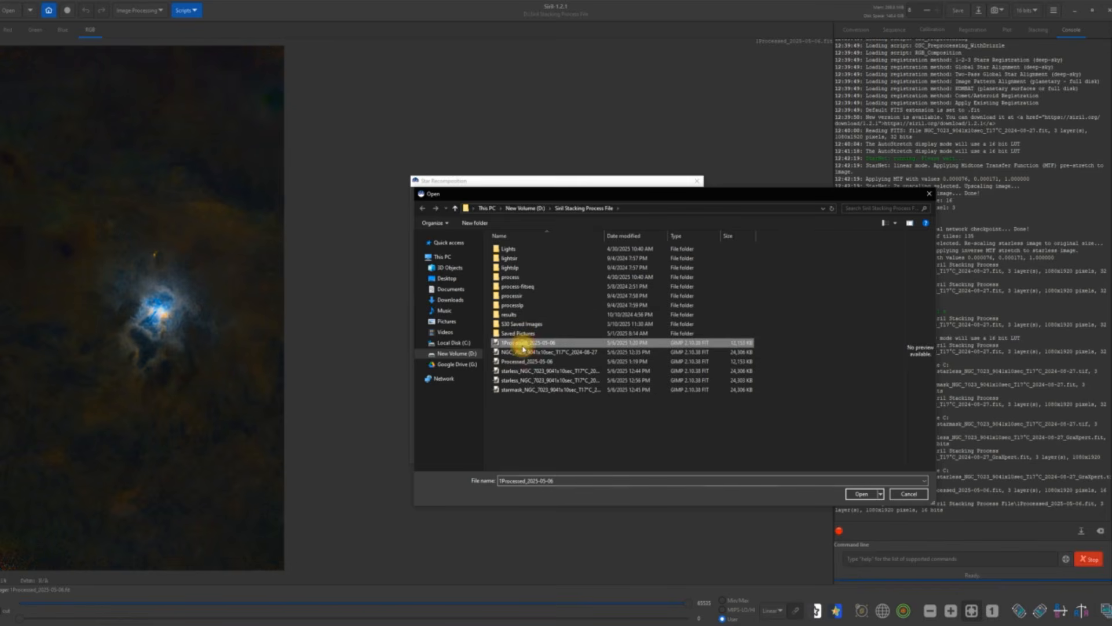
click(525, 346)
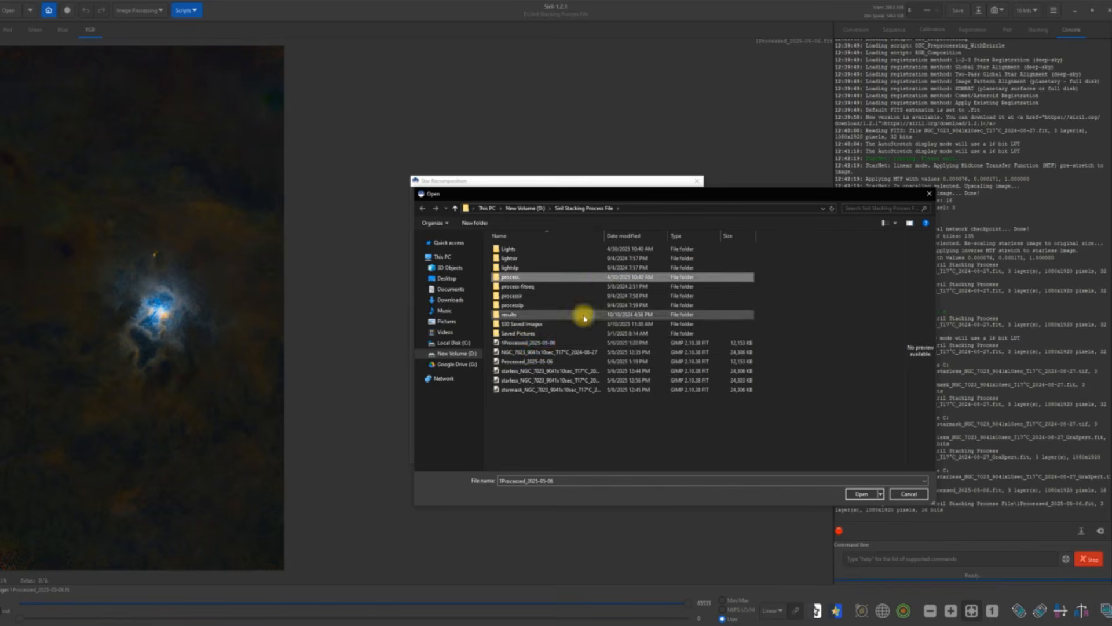
double_click(564, 344)
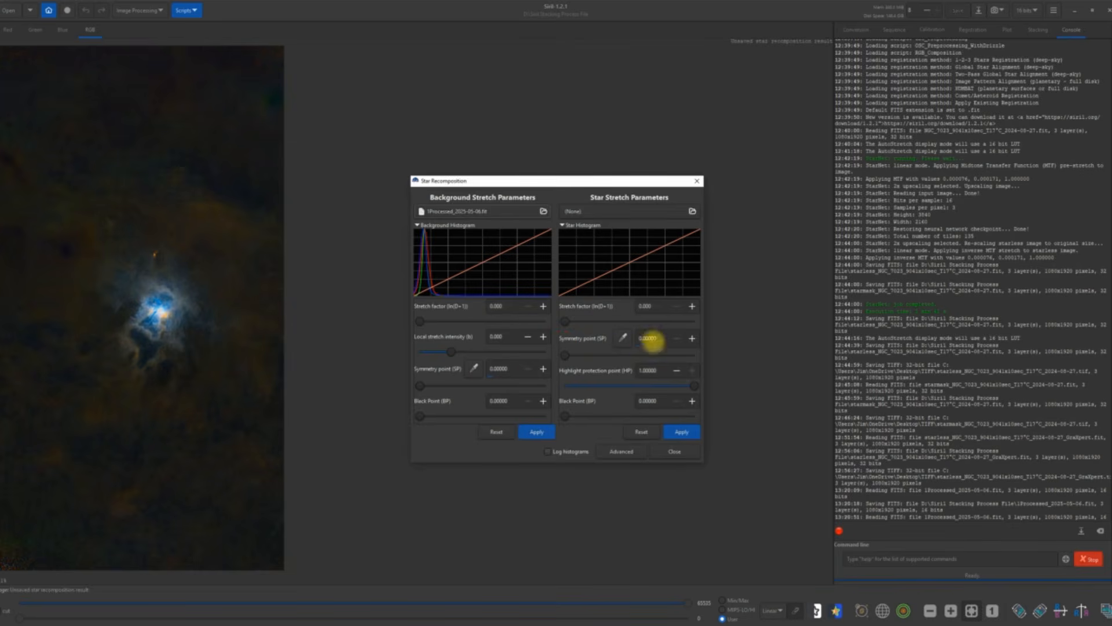
click(692, 213)
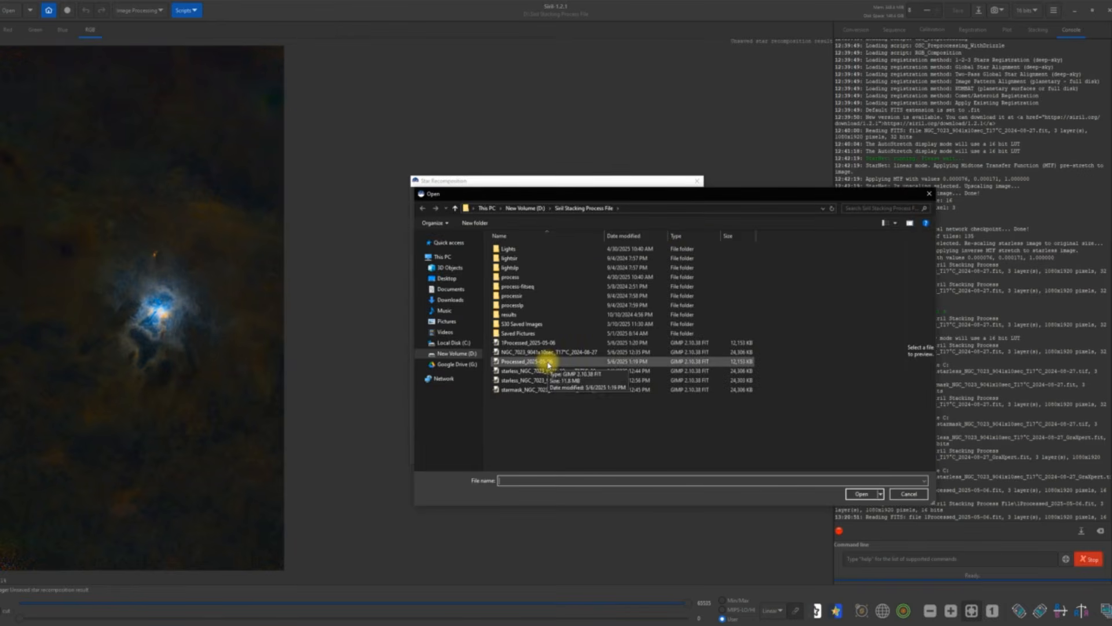
double_click(548, 365)
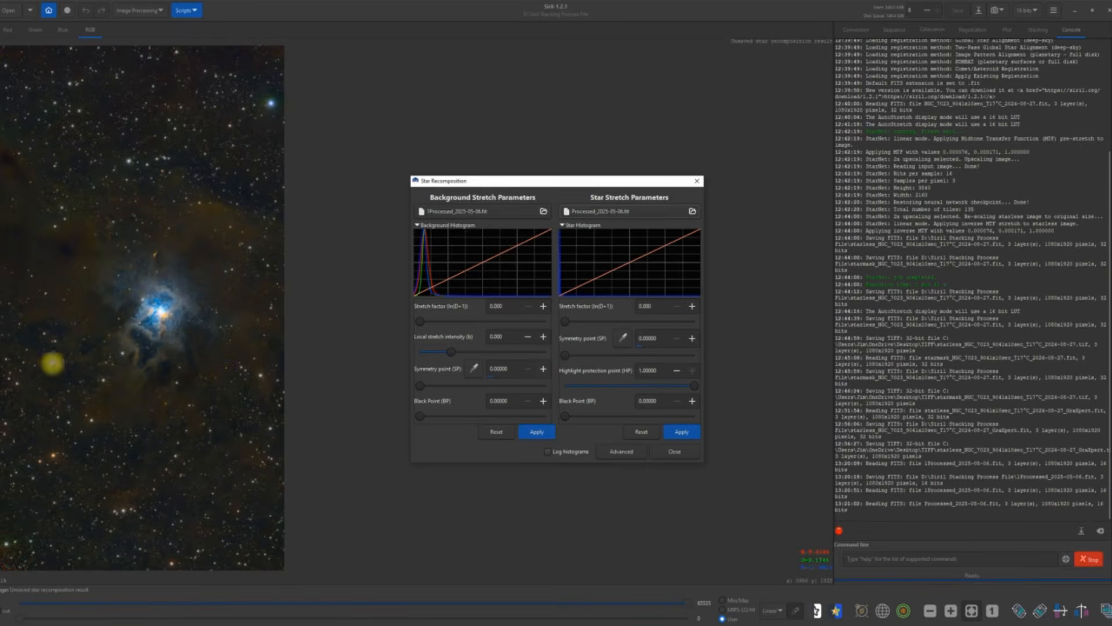
Step: Raise the black point of the star stretch to about 0.065
mouse_move(404, 623)
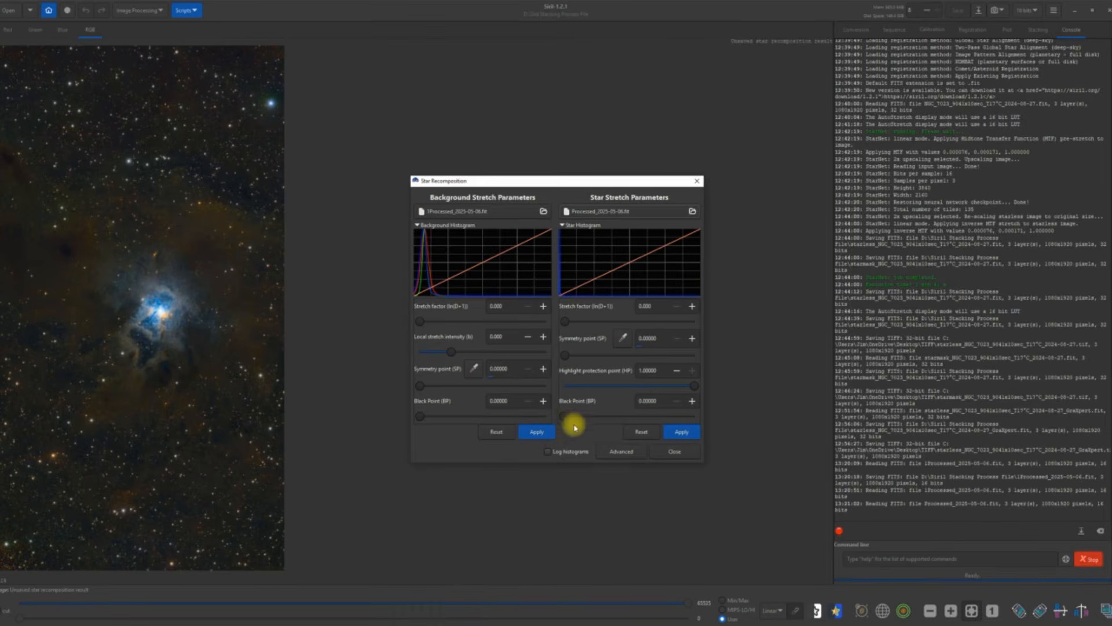
drag(569, 421, 580, 418)
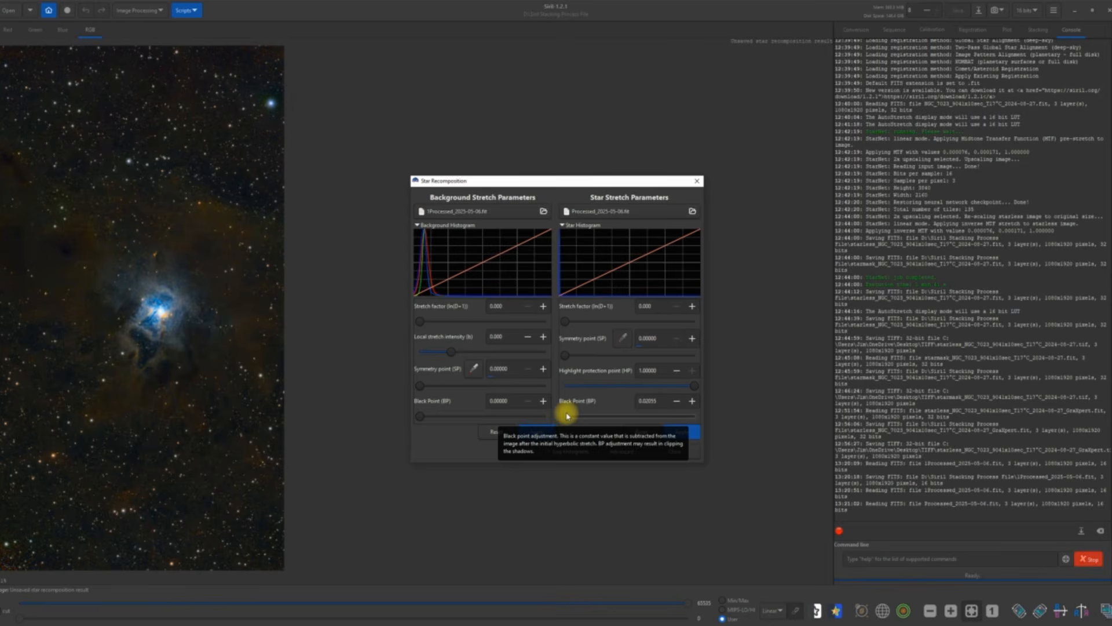
drag(566, 416, 573, 420)
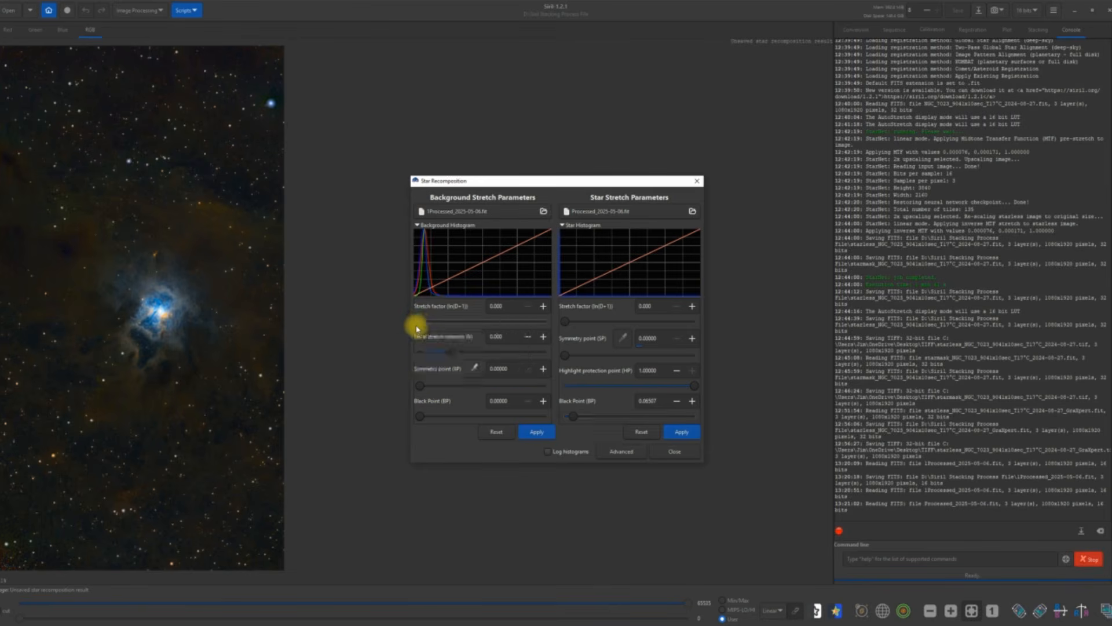
Step: Set the stretch factor of the background image to about 0.39 to brighten the faint nebulosity slightly
drag(421, 320, 428, 321)
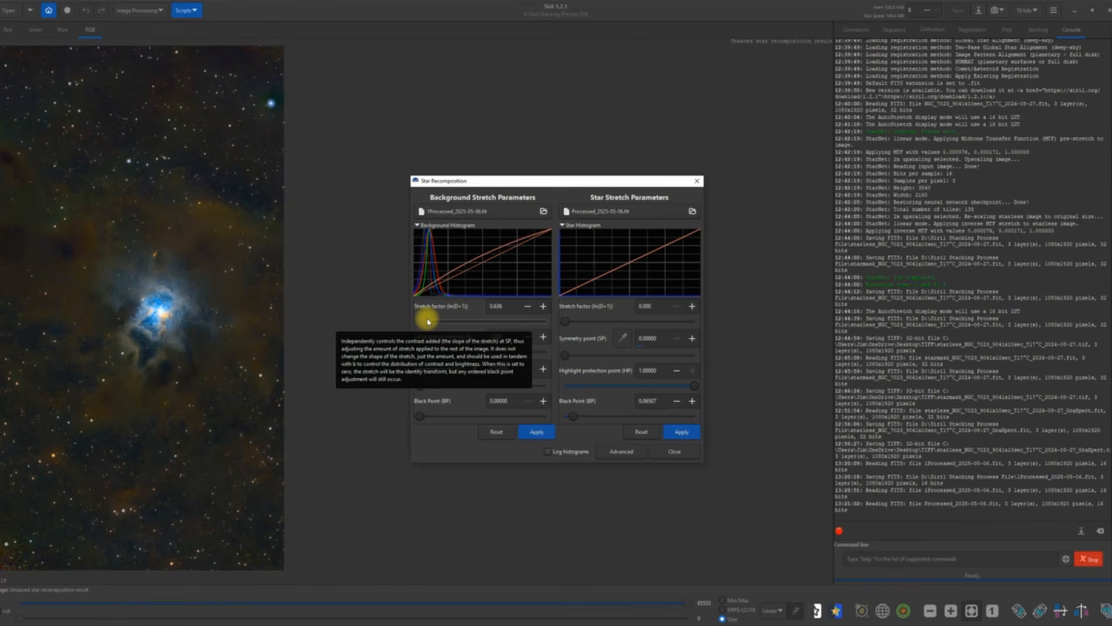
drag(427, 322, 431, 322)
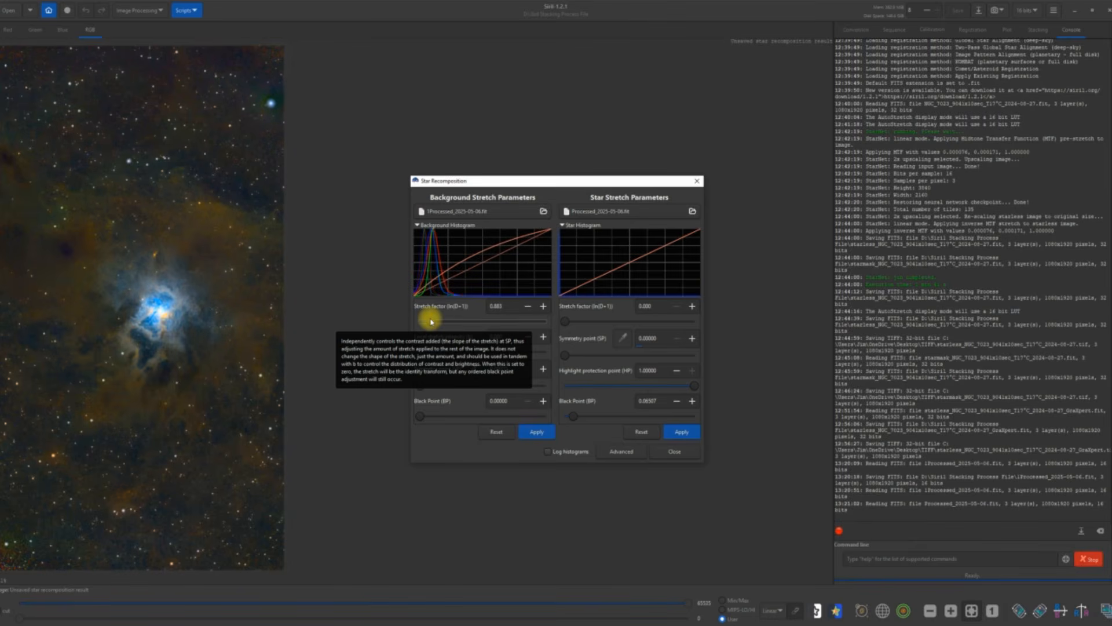
drag(431, 322, 426, 322)
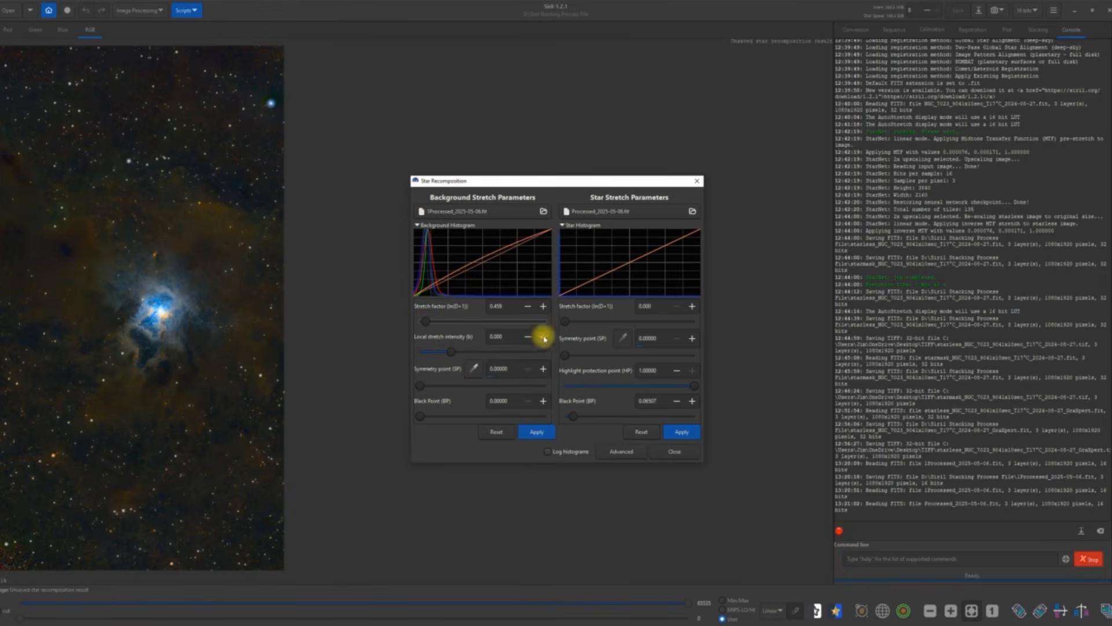
click(526, 307)
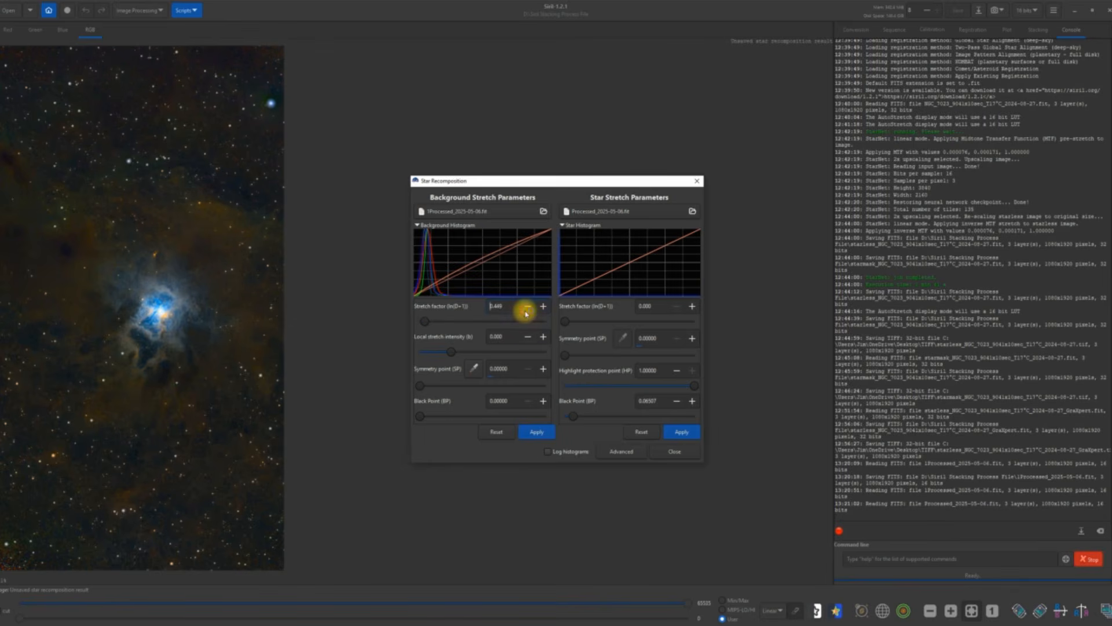
click(527, 307)
click(526, 307)
click(526, 307)
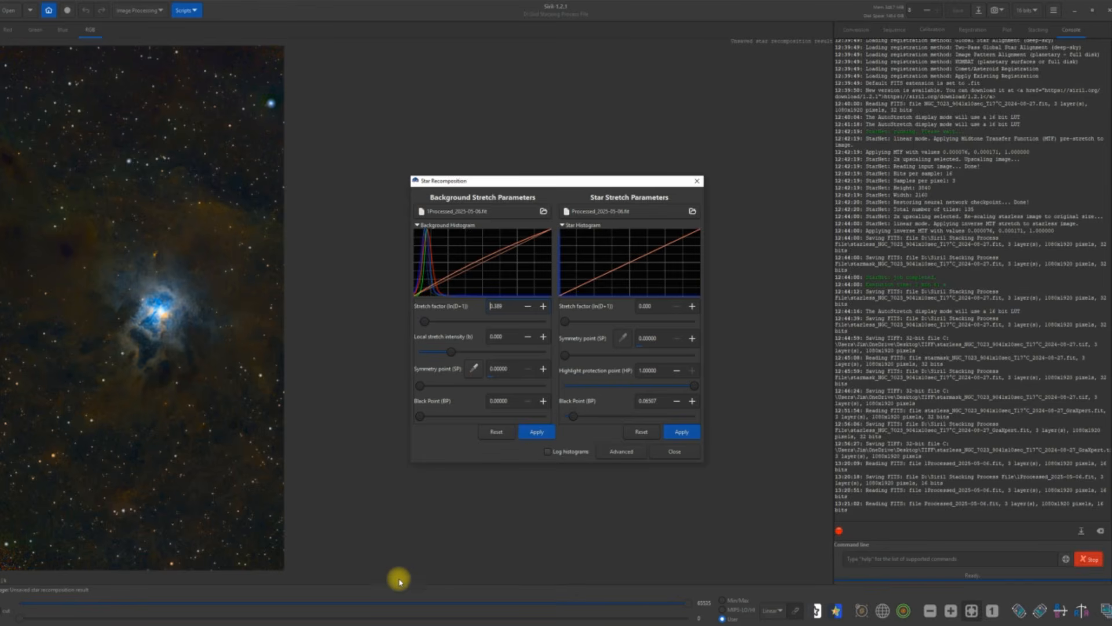
Step: Apply both the background and the star stretch and close Star Recomposition
click(533, 432)
click(677, 433)
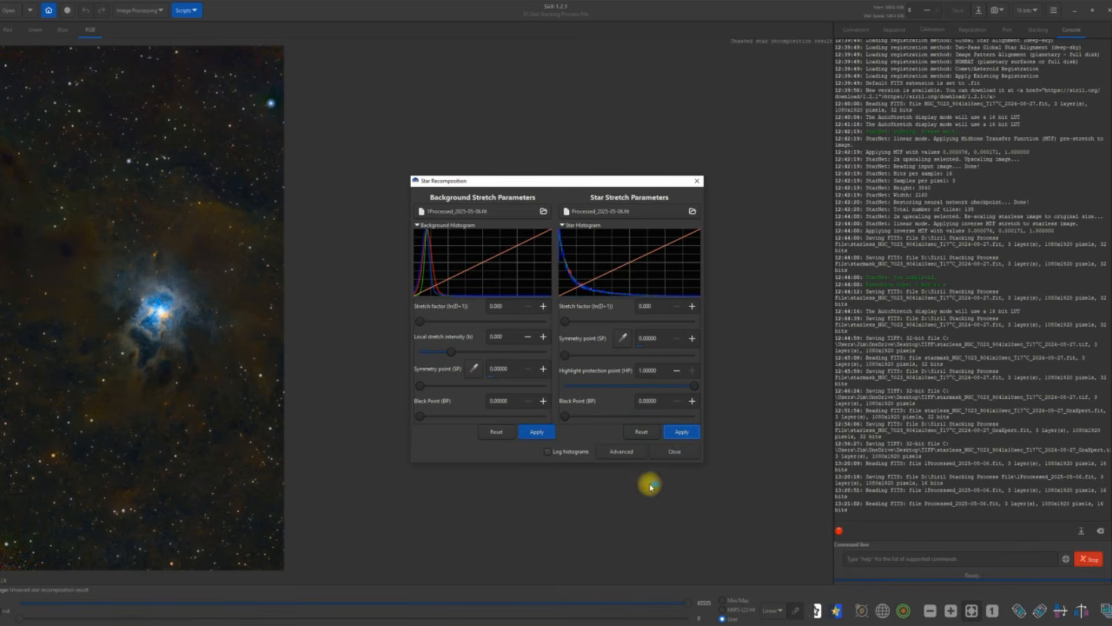
click(678, 453)
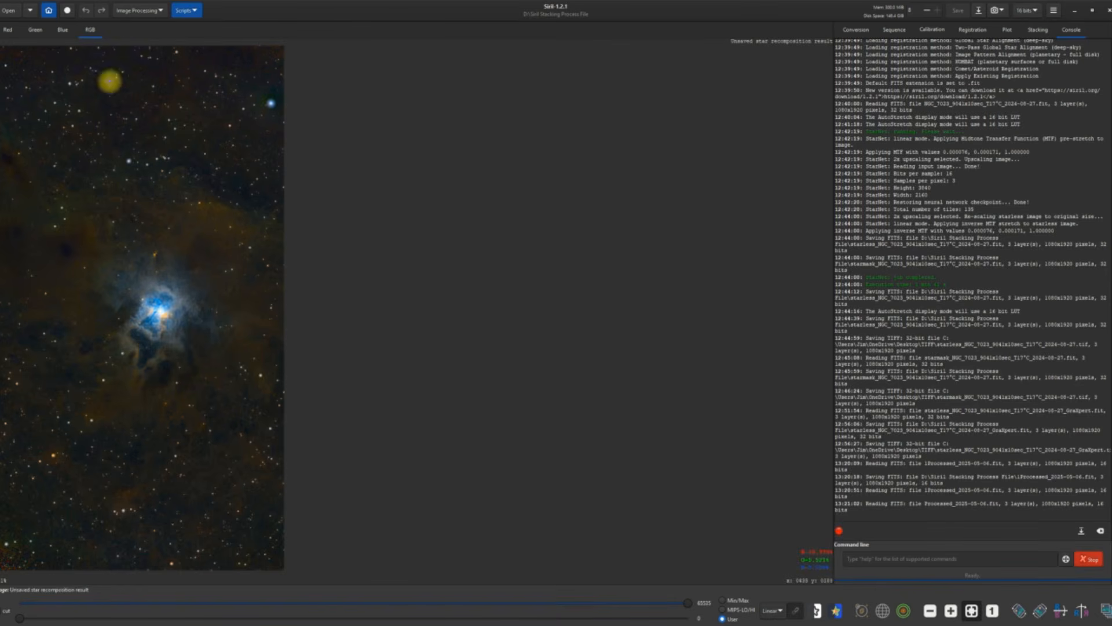
Step: Crop the recomposed image at its upper and lower edges to 1080 x 1797 px with Rotate&Crop, keeping the angle at 0
click(155, 11)
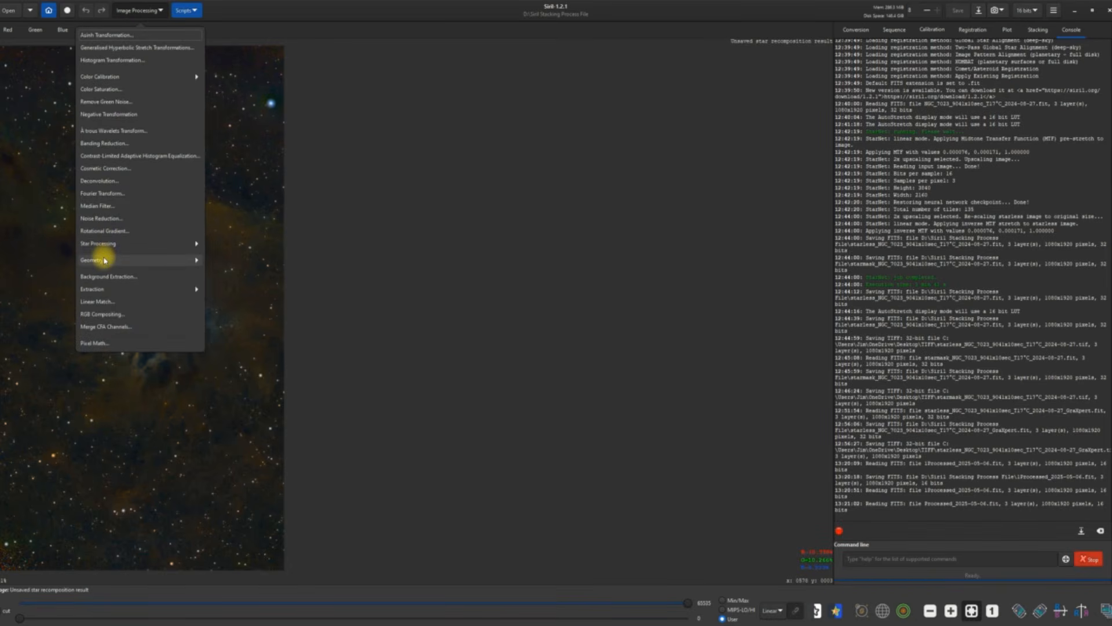
click(104, 259)
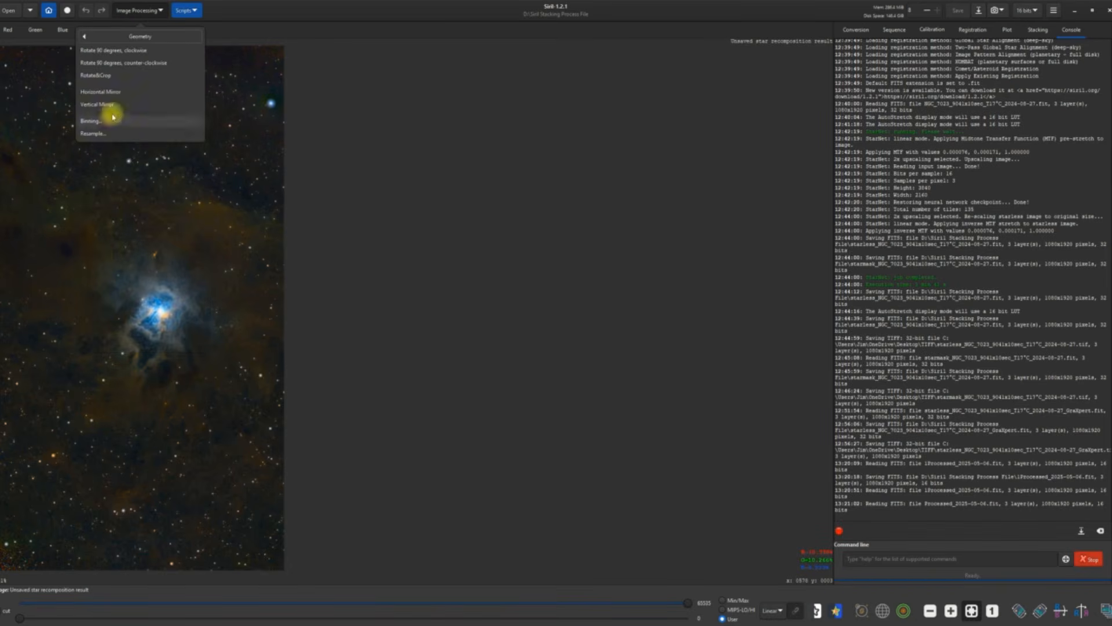
click(98, 75)
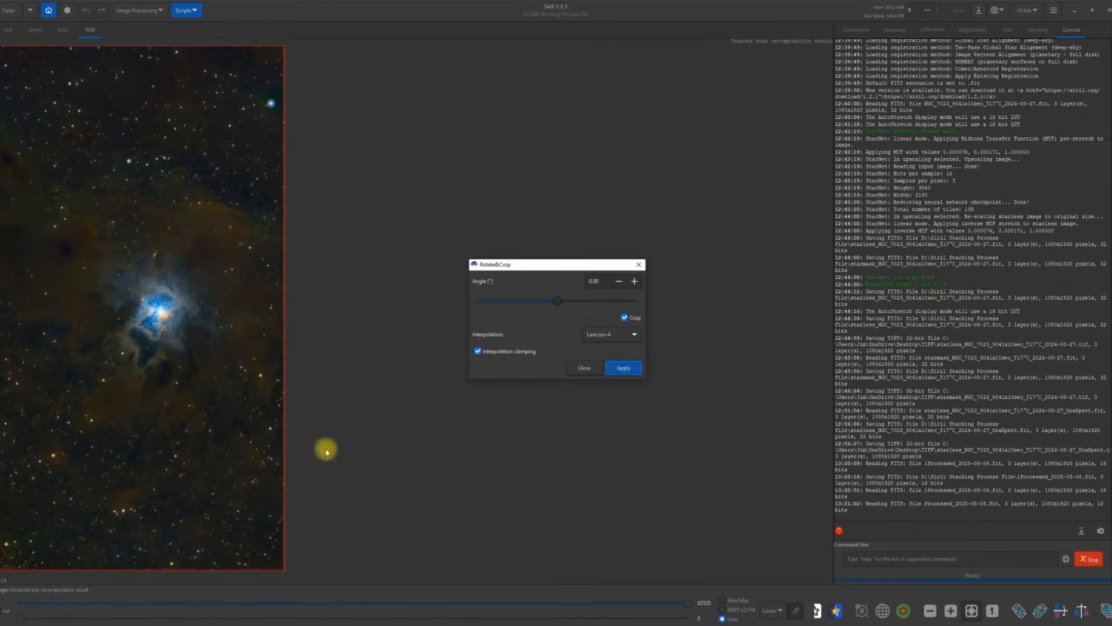
drag(67, 569, 66, 548)
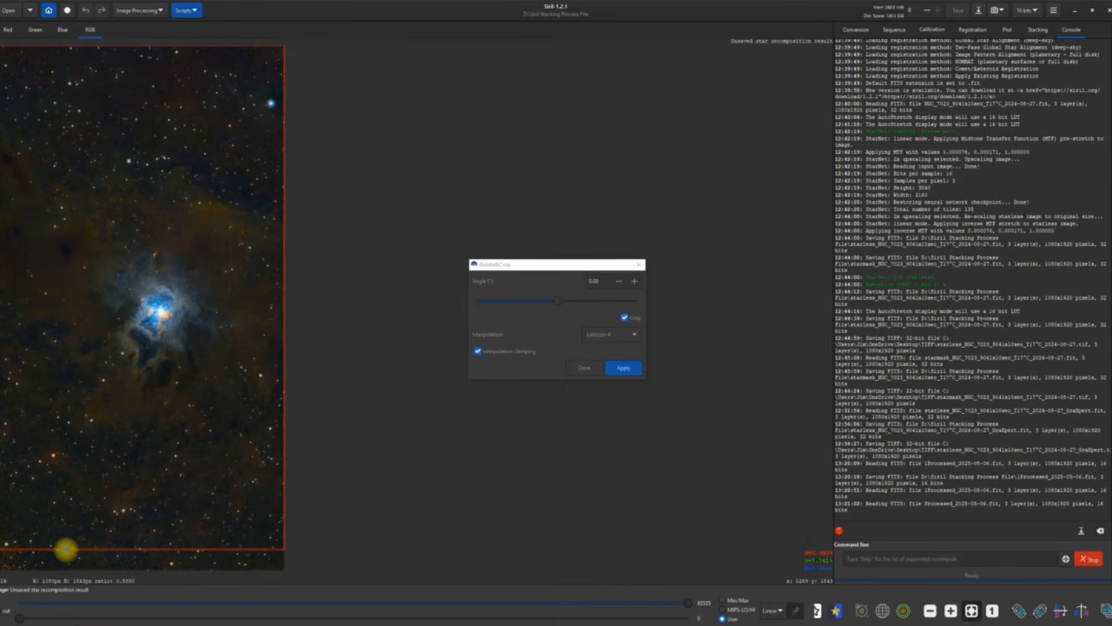
drag(65, 549, 67, 553)
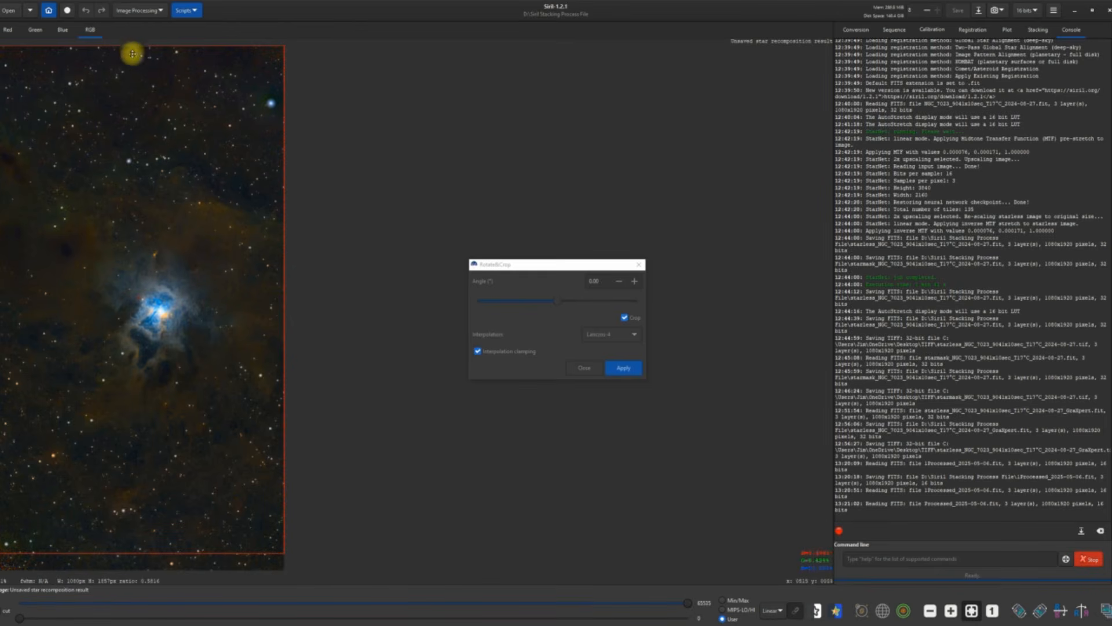
drag(129, 45, 134, 60)
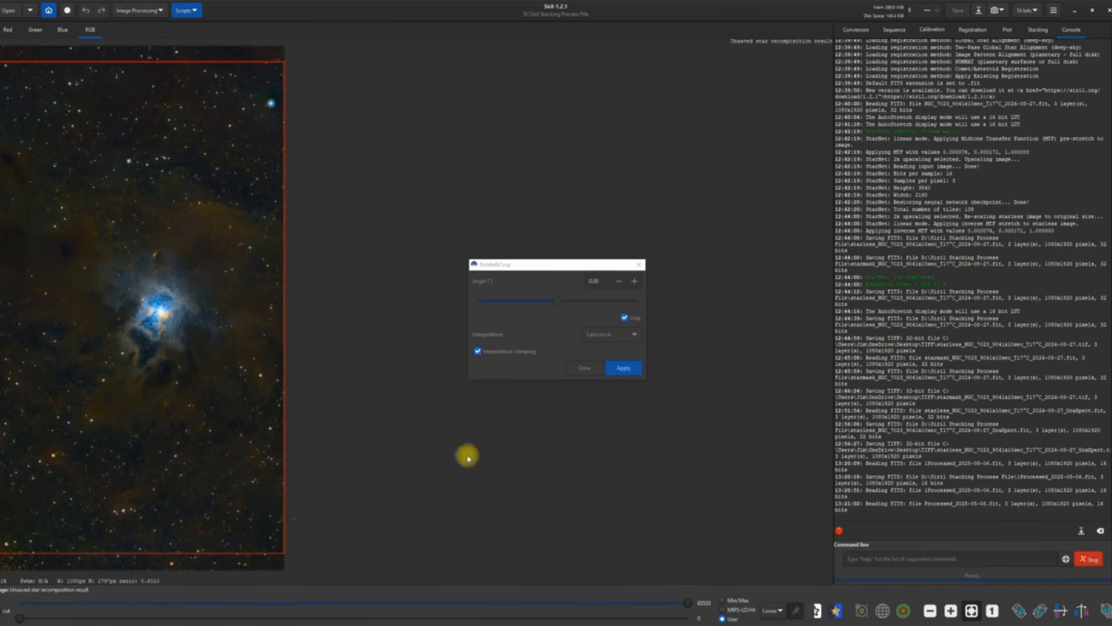
click(622, 367)
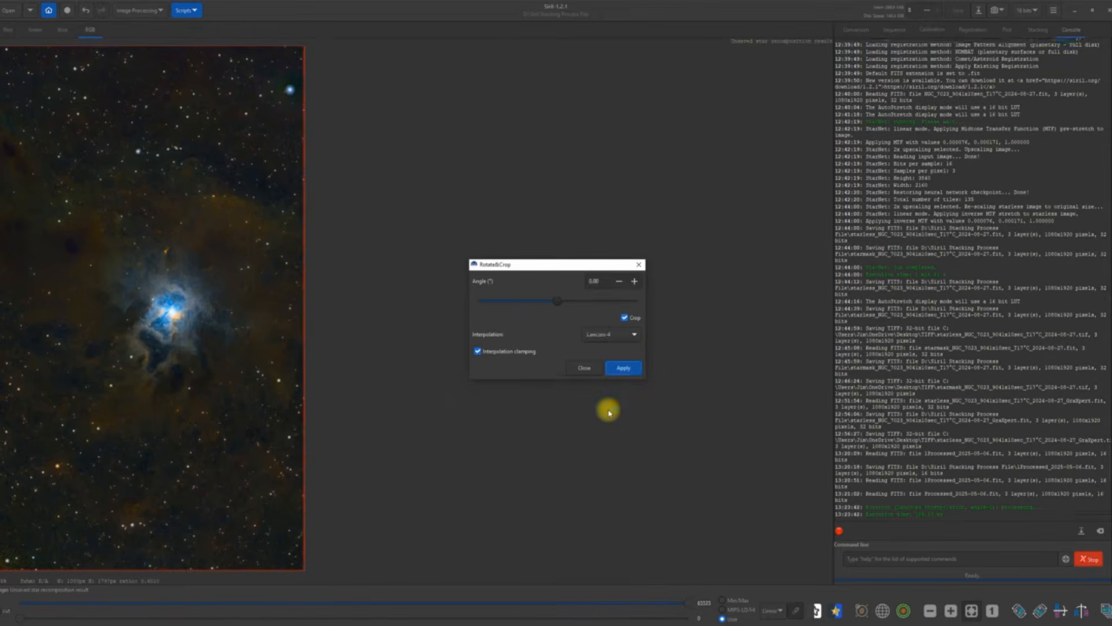
click(590, 368)
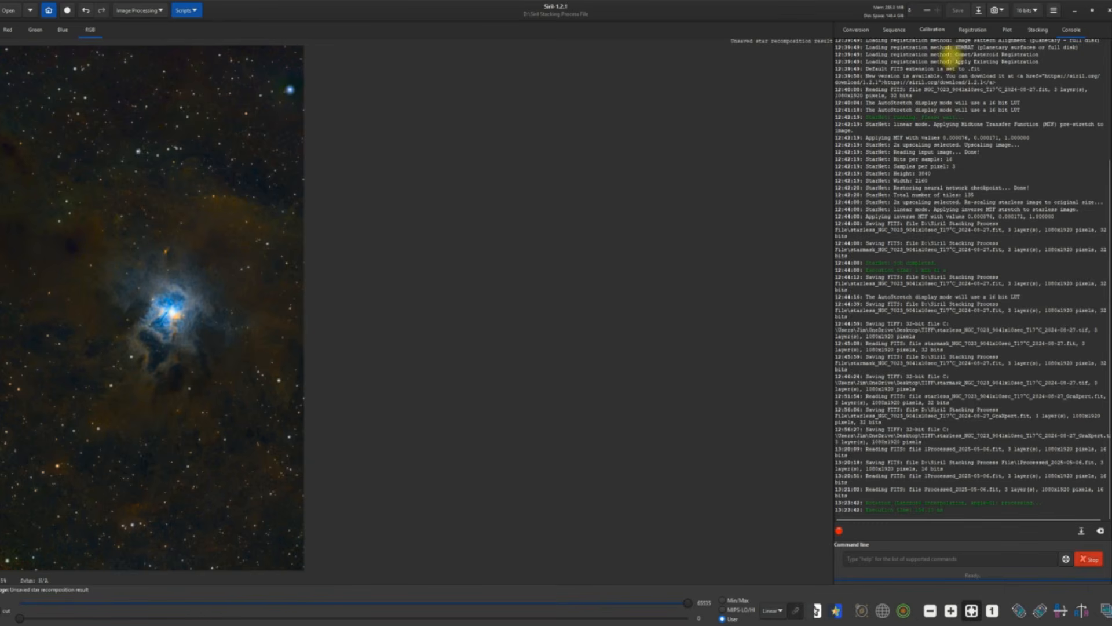
Step: Start saving the cropped image under a new name with PNG Files as the file type
click(978, 10)
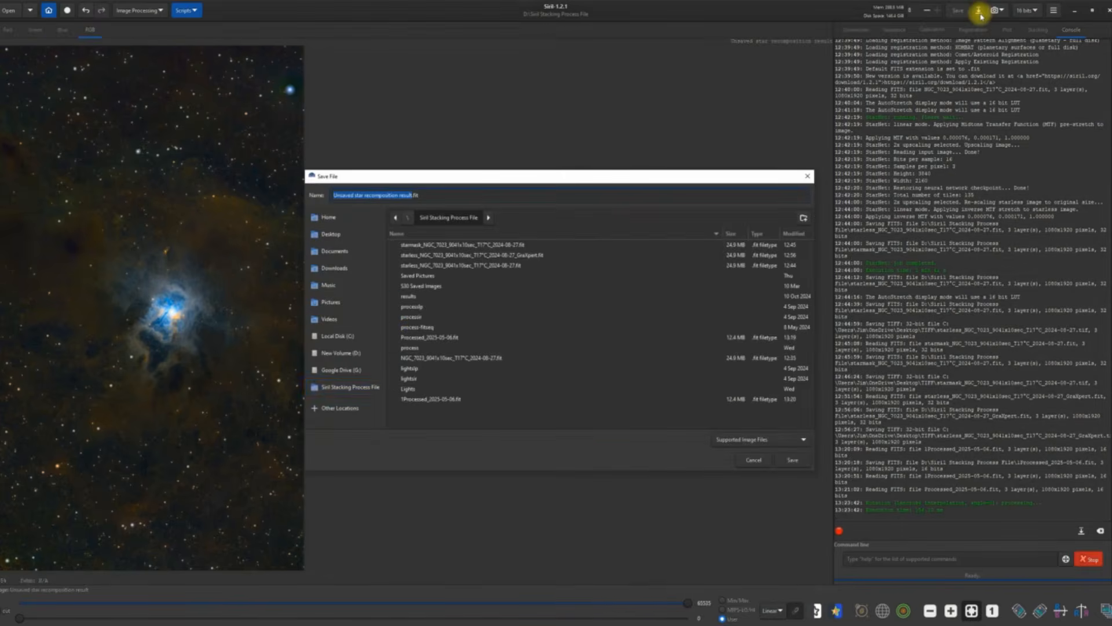
click(801, 444)
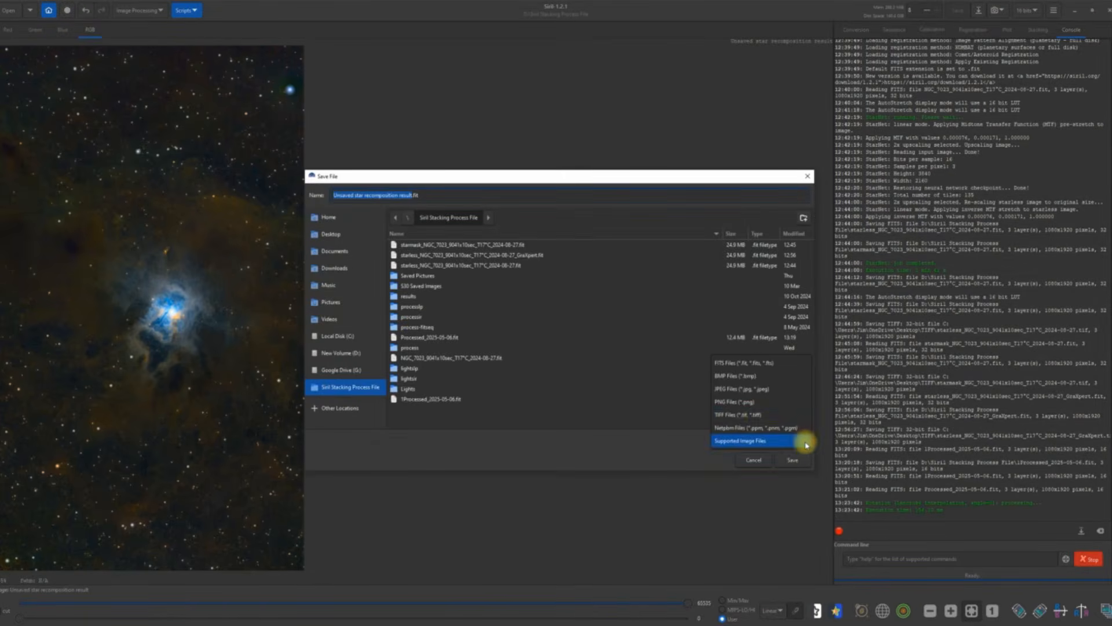
click(737, 401)
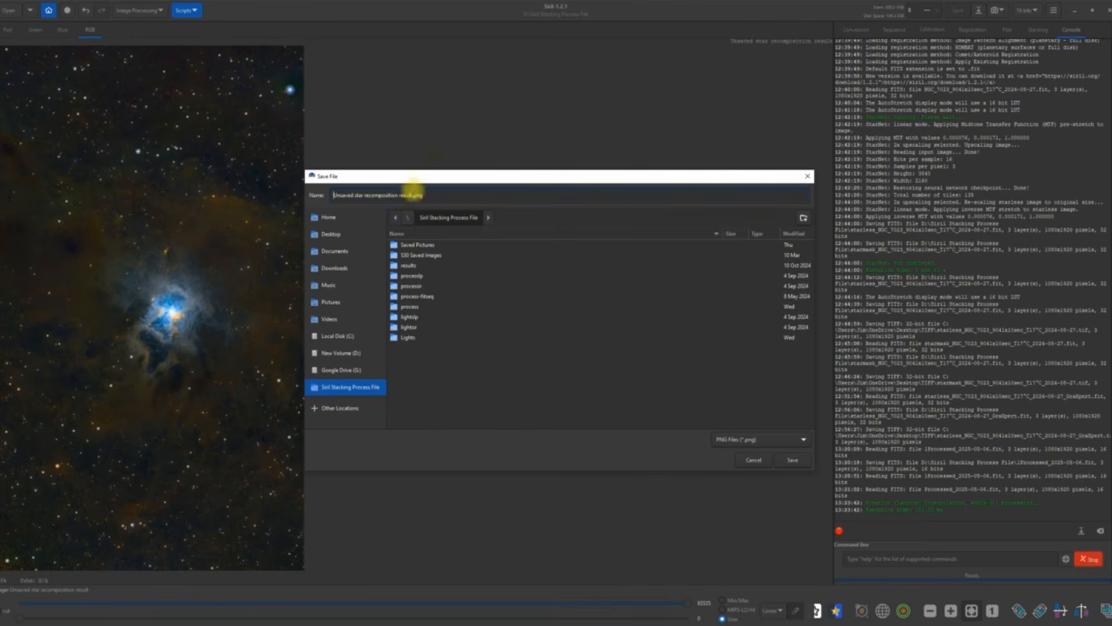
Step: Replace the default file name with Iris Tutorial, keeping the .png extension
click(413, 195)
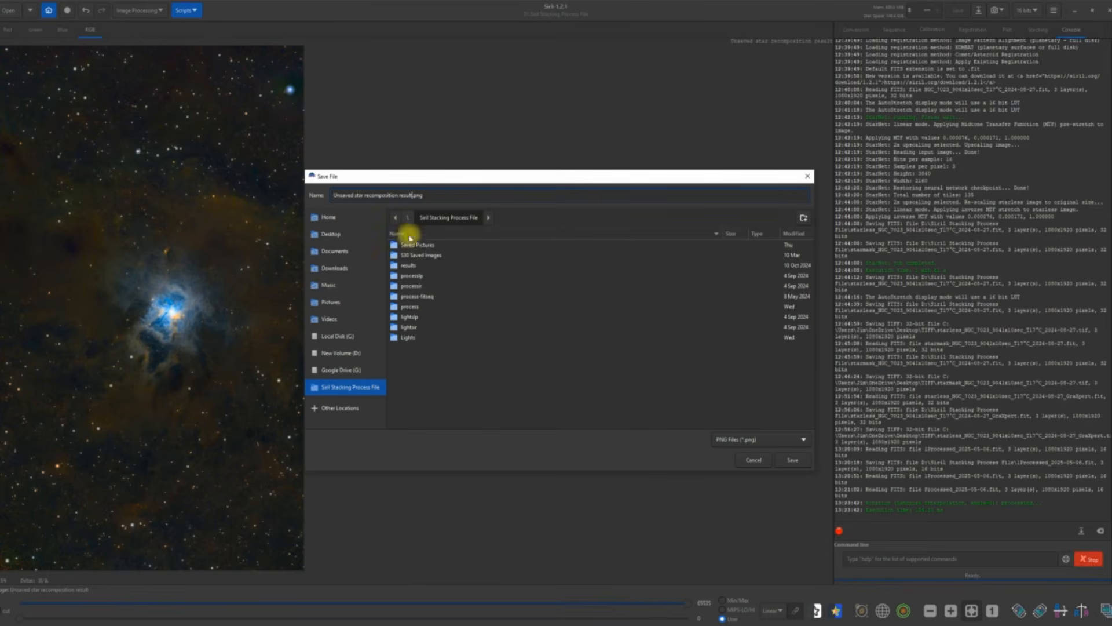
key(BackSpace)
key(BackSpace)
key(BackSpace)
key(BackSpace)
key(BackSpace)
key(BackSpace)
key(BackSpace)
key(BackSpace)
key(BackSpace)
key(BackSpace)
key(BackSpace)
key(BackSpace)
key(BackSpace)
key(BackSpace)
key(BackSpace)
key(BackSpace)
key(BackSpace)
key(BackSpace)
key(BackSpace)
key(BackSpace)
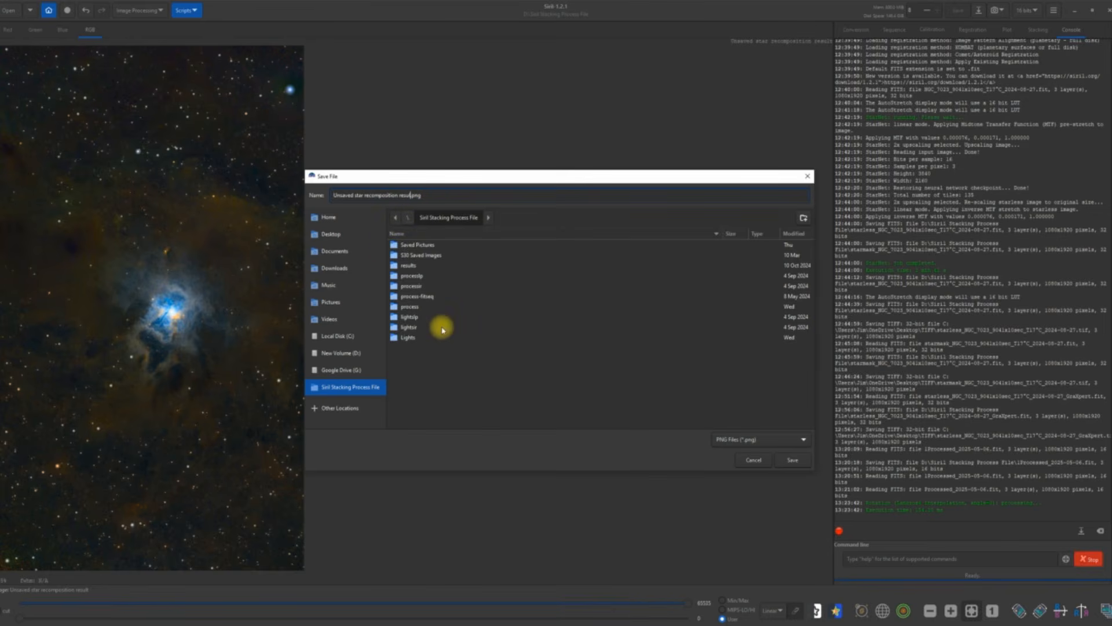
key(BackSpace)
key(BackSpace)
key(BackSpace)
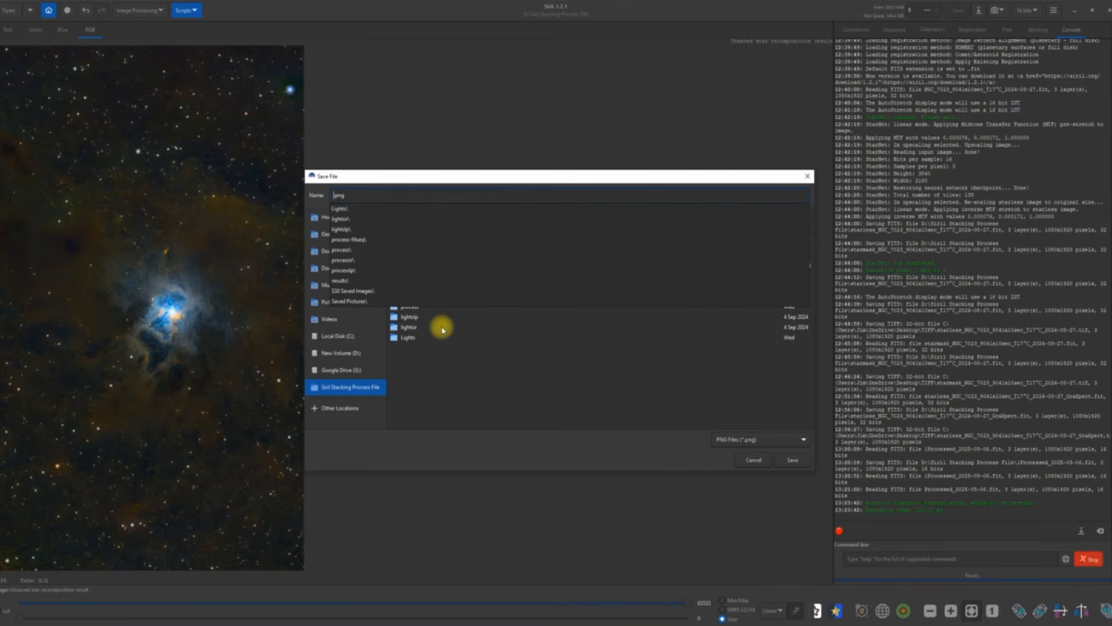
text(Iris)
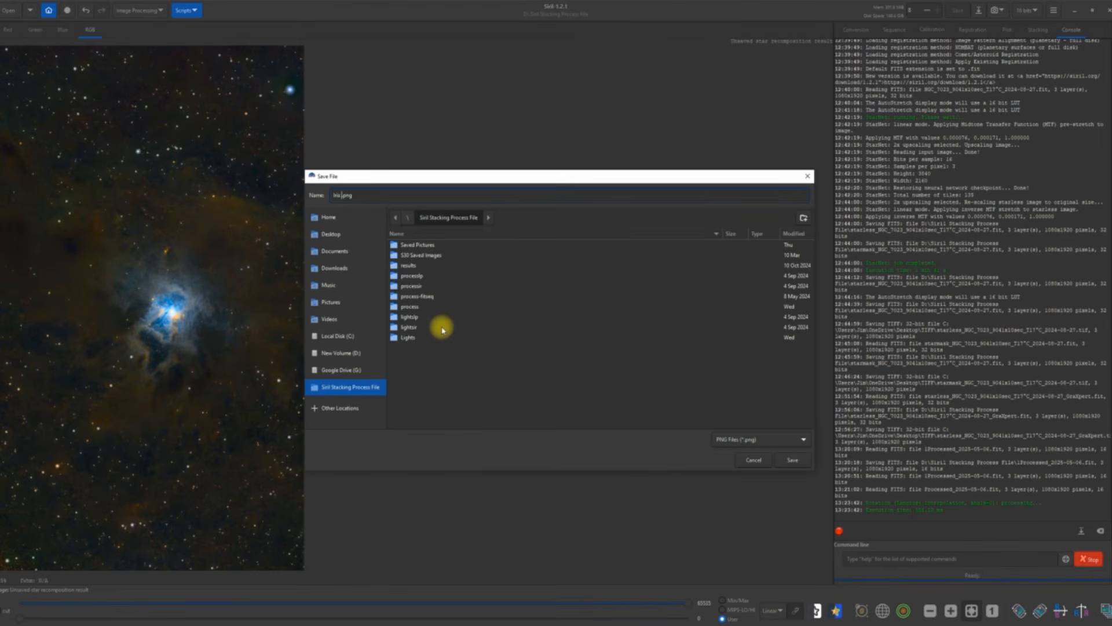
text( 1)
text(utor)
text(ial)
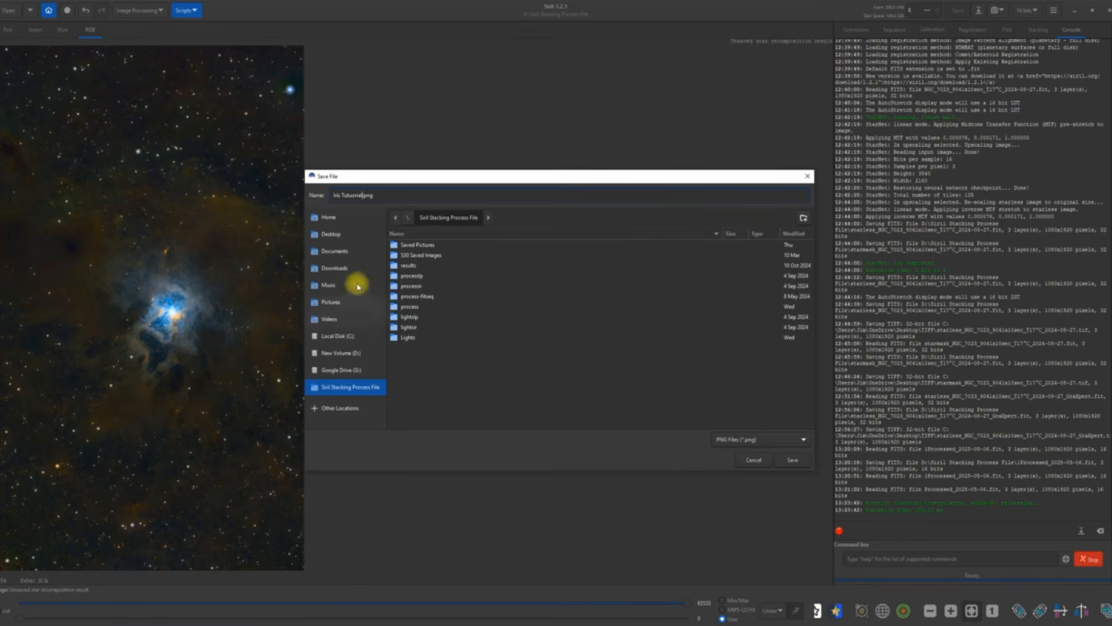
Step: Save the PNG into the TIFF folder on the Desktop
click(333, 236)
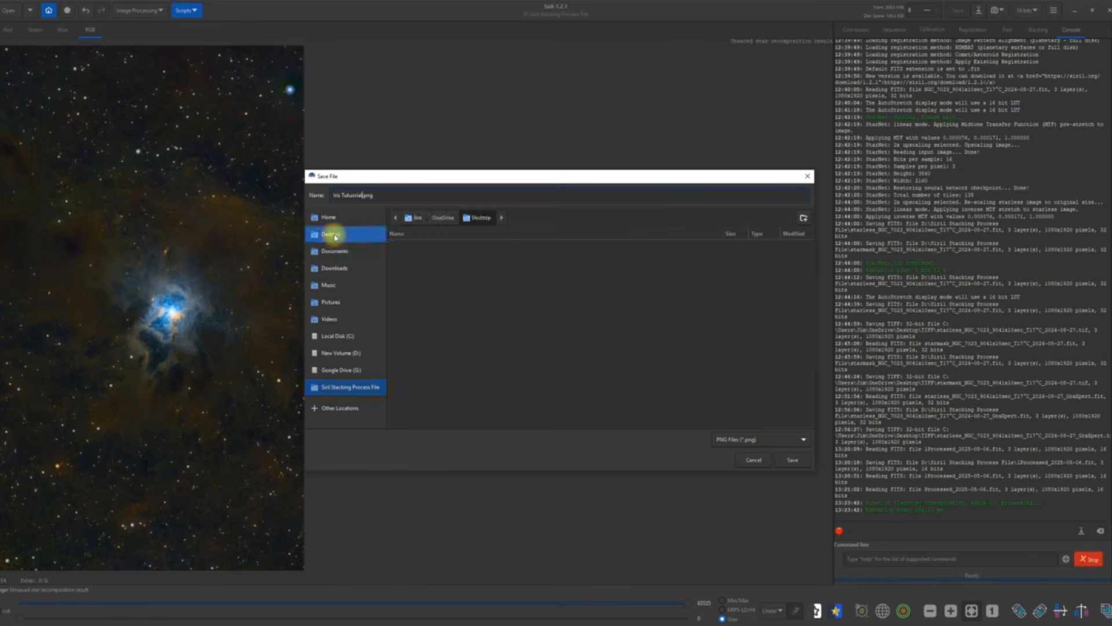
click(323, 235)
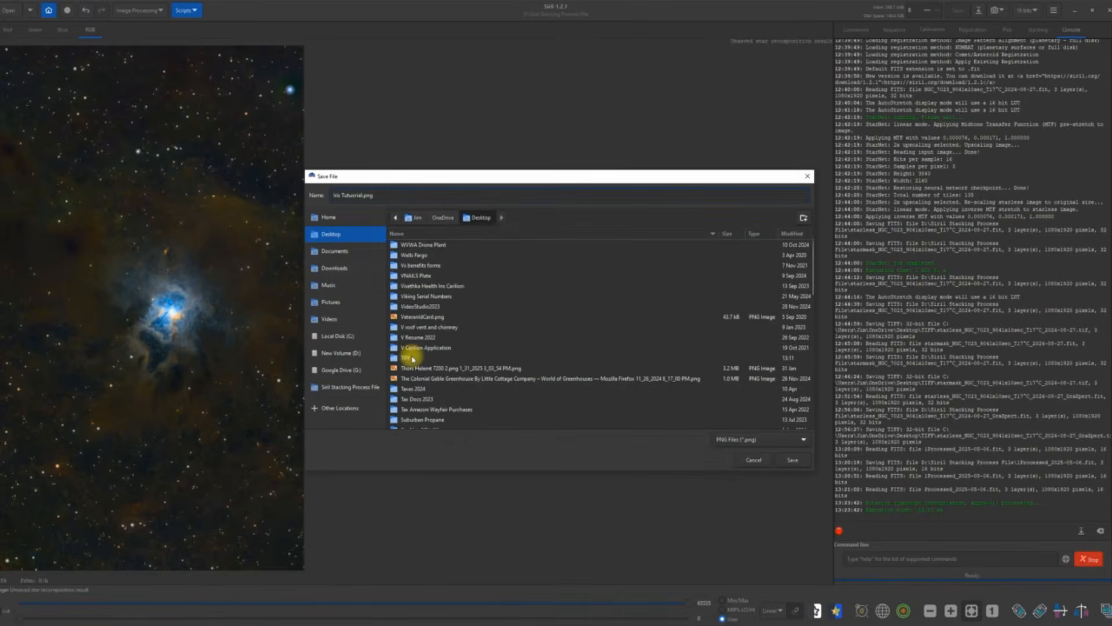
double_click(408, 358)
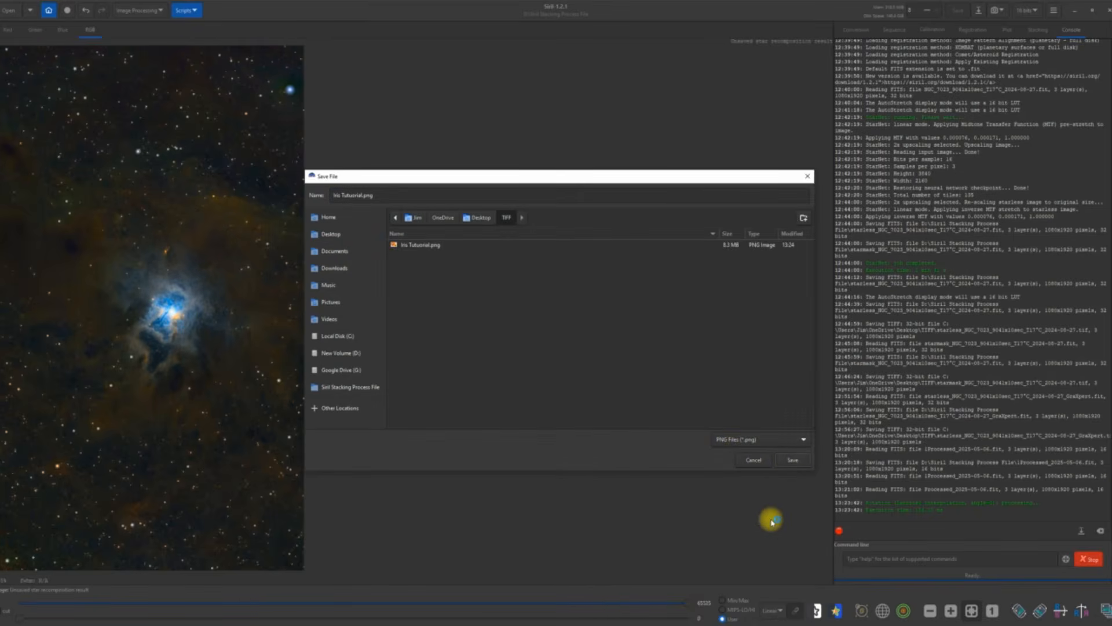
key(Return)
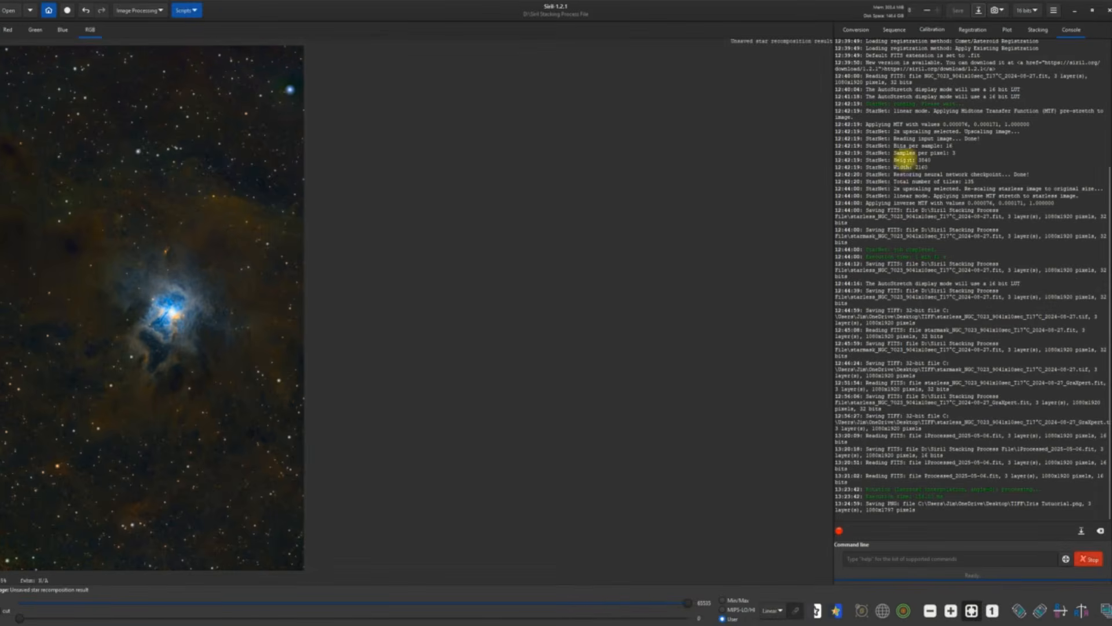
Step: Minimise Siril, open the Iris Tutorial image from the desktop's TIFF folder in a maximised photo viewer and rotate it 90 degrees clockwise
click(1075, 10)
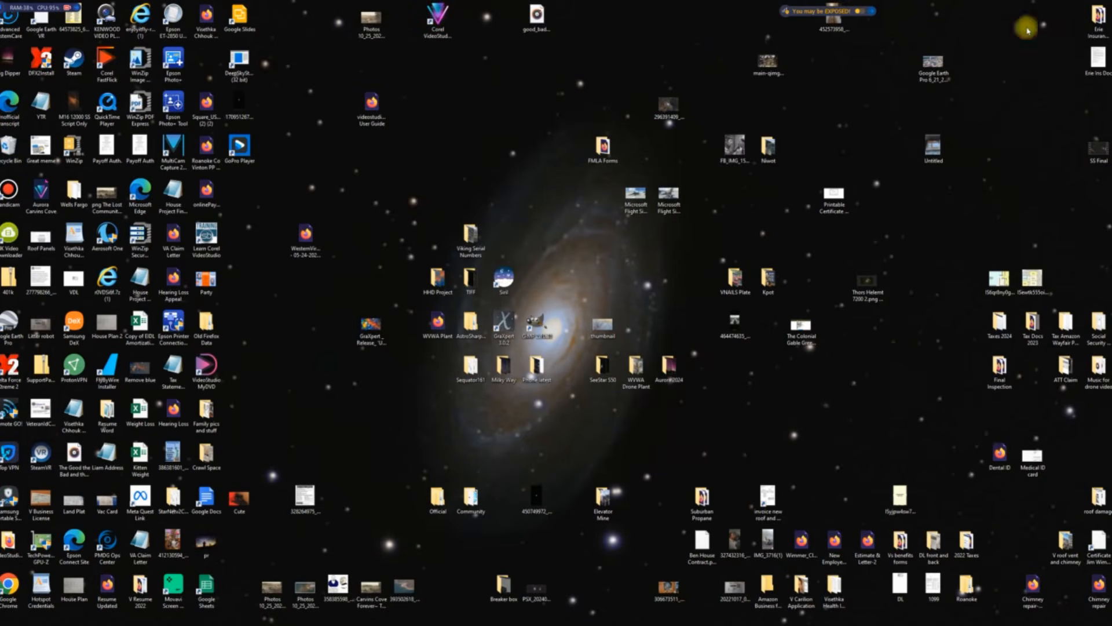
double_click(486, 277)
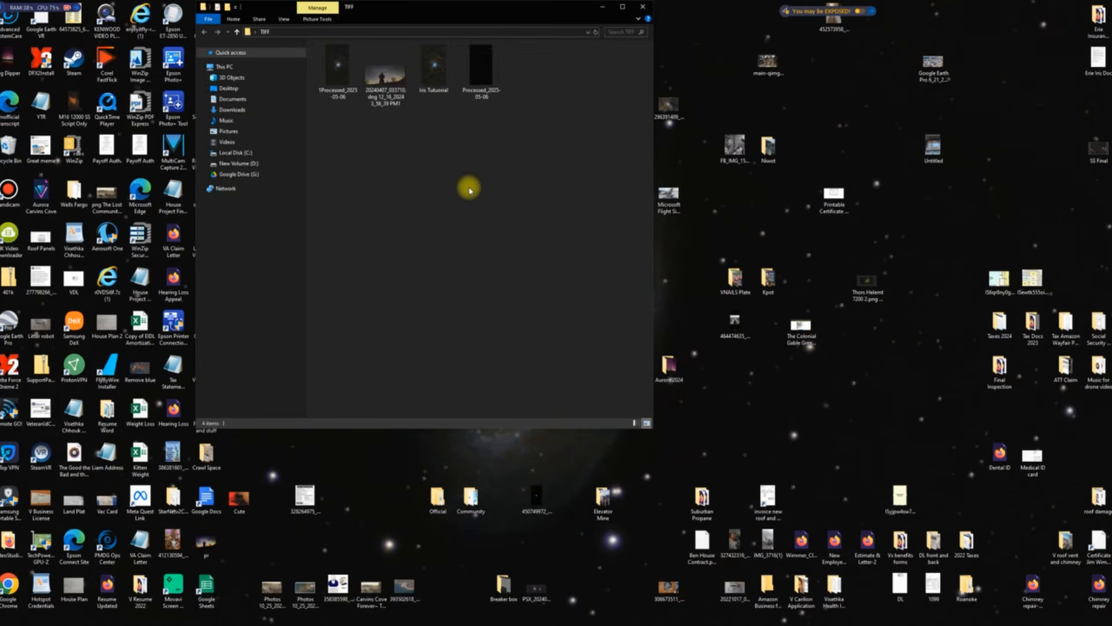
click(432, 82)
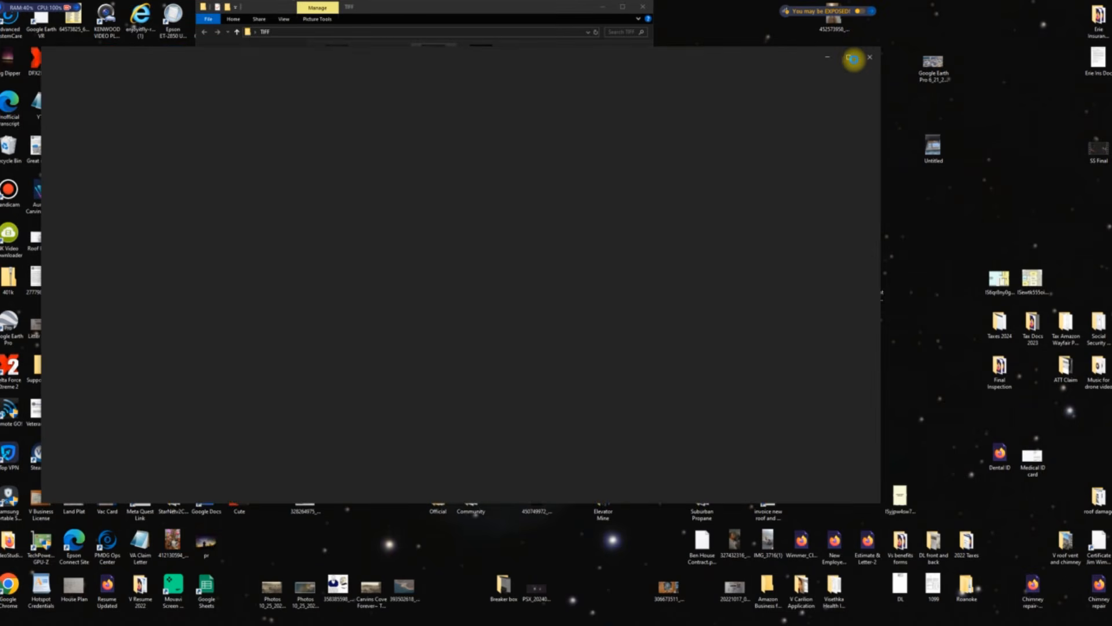
click(852, 58)
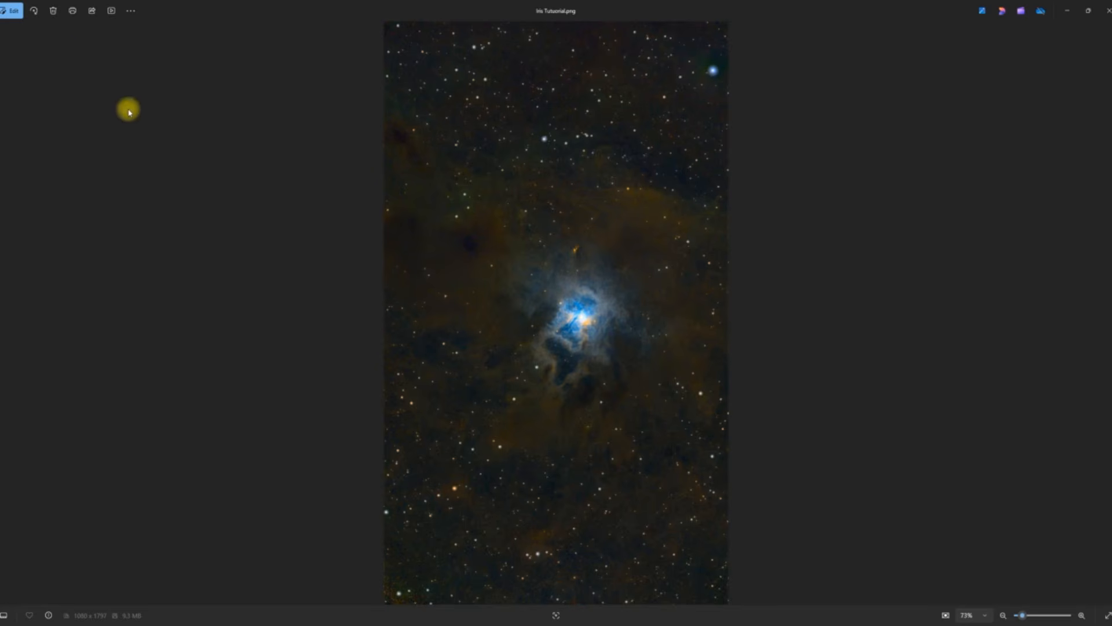
click(34, 19)
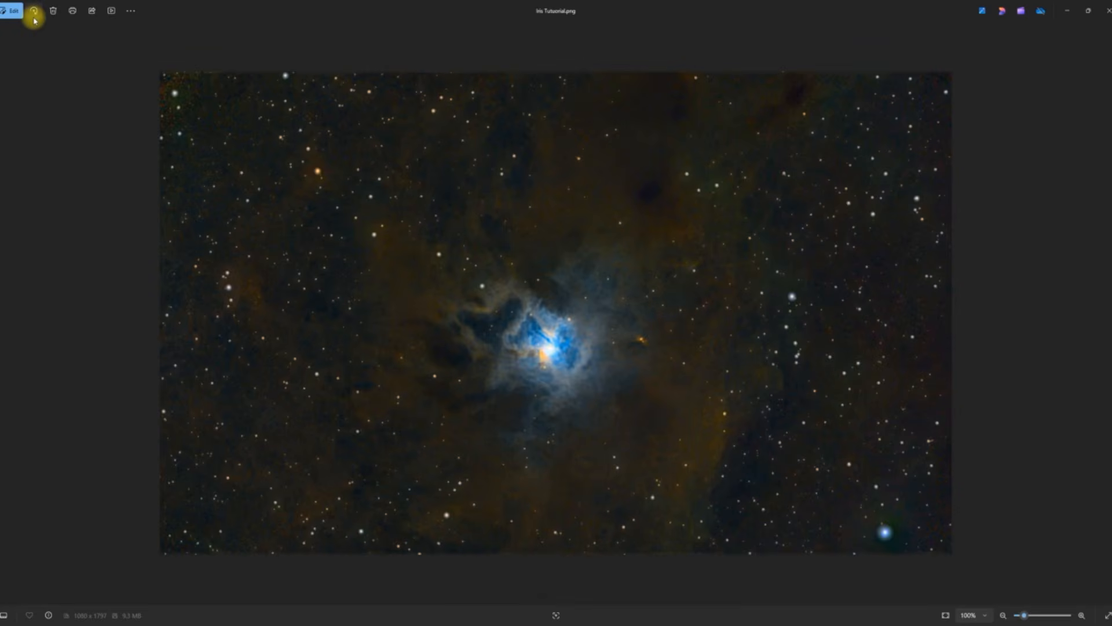
Step: Rotate the picture through a full turn in 90-degree increments to compare its orientations
click(35, 20)
click(35, 20)
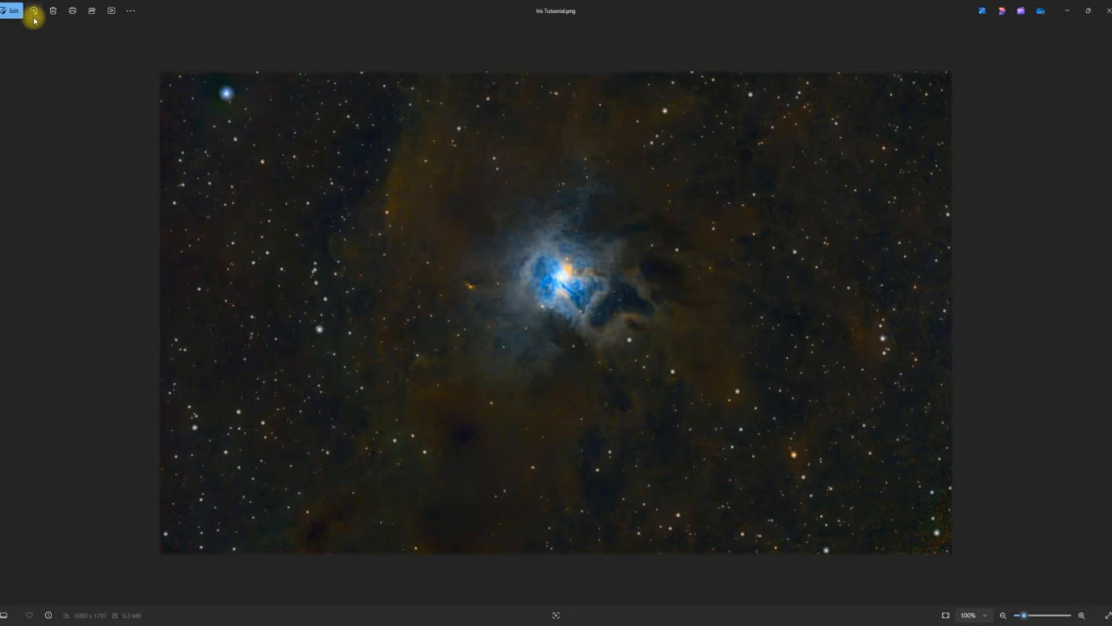
click(34, 20)
click(34, 20)
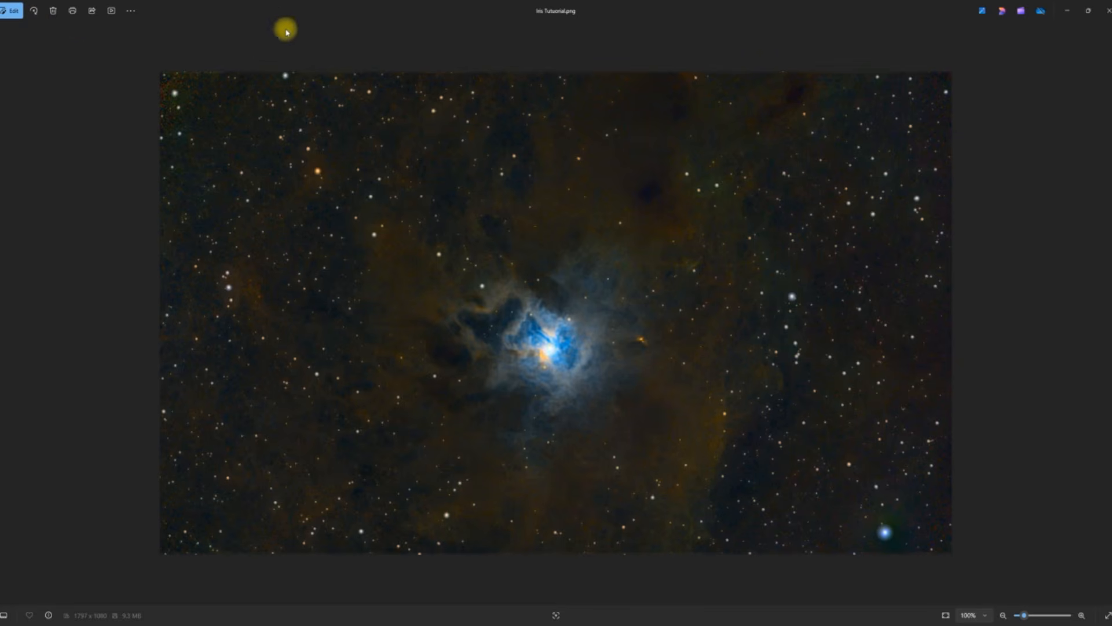
Step: Open the Iris image for editing and slightly reduce its colour Saturation in the adjustments
click(17, 11)
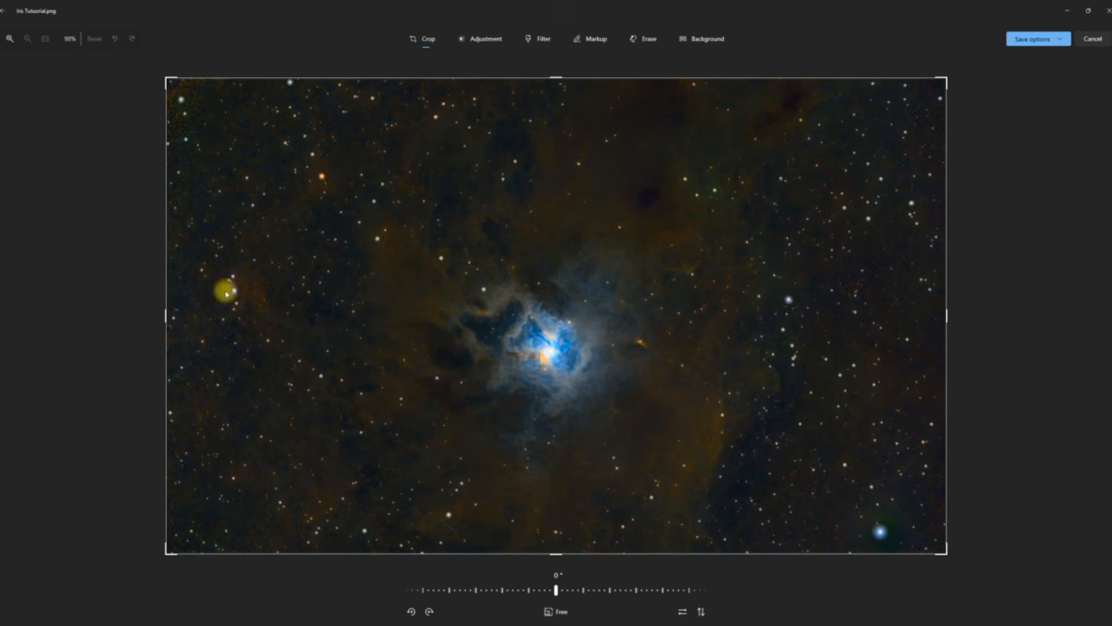
click(486, 38)
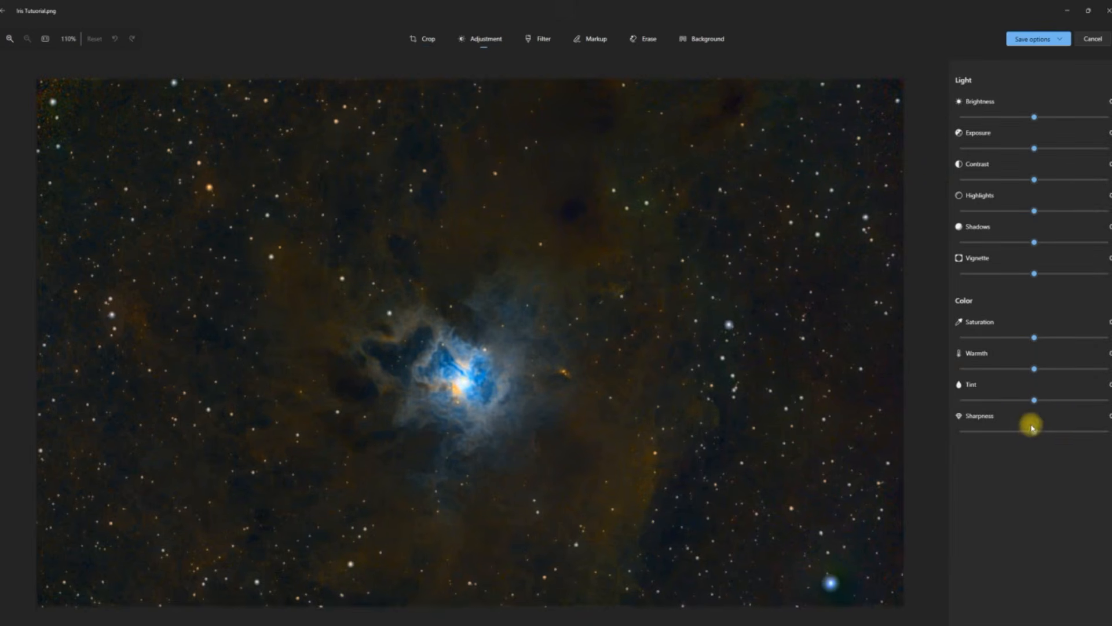
mouse_move(1033, 340)
mouse_down()
mouse_move(1013, 354)
mouse_move(1027, 355)
mouse_up()
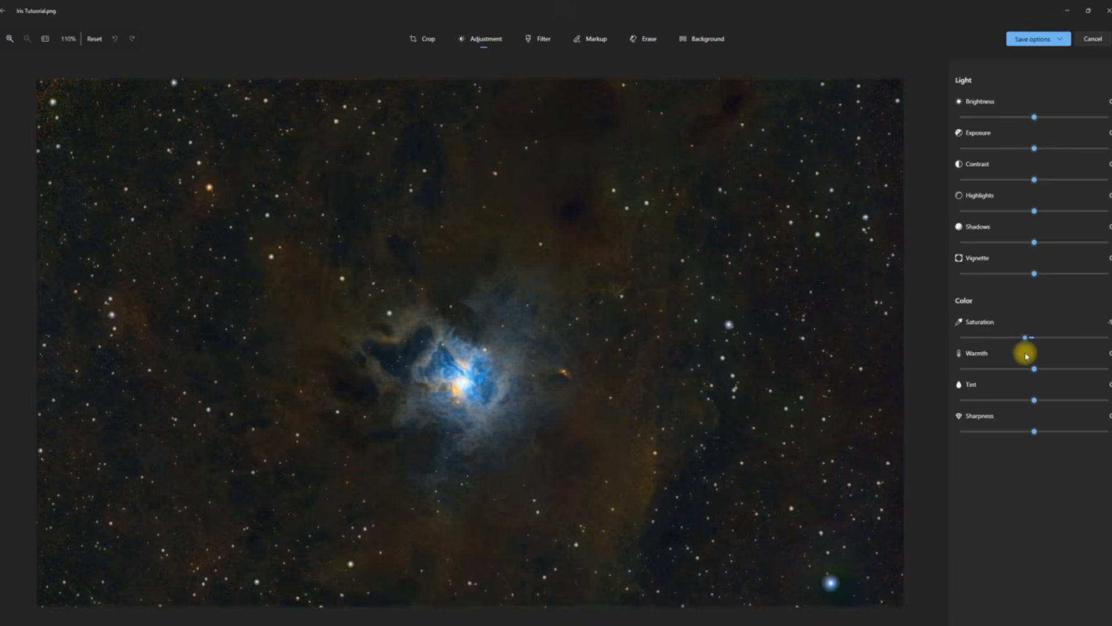
mouse_move(1026, 356)
mouse_down()
mouse_move(1109, 353)
mouse_move(1026, 355)
mouse_move(1026, 366)
mouse_up()
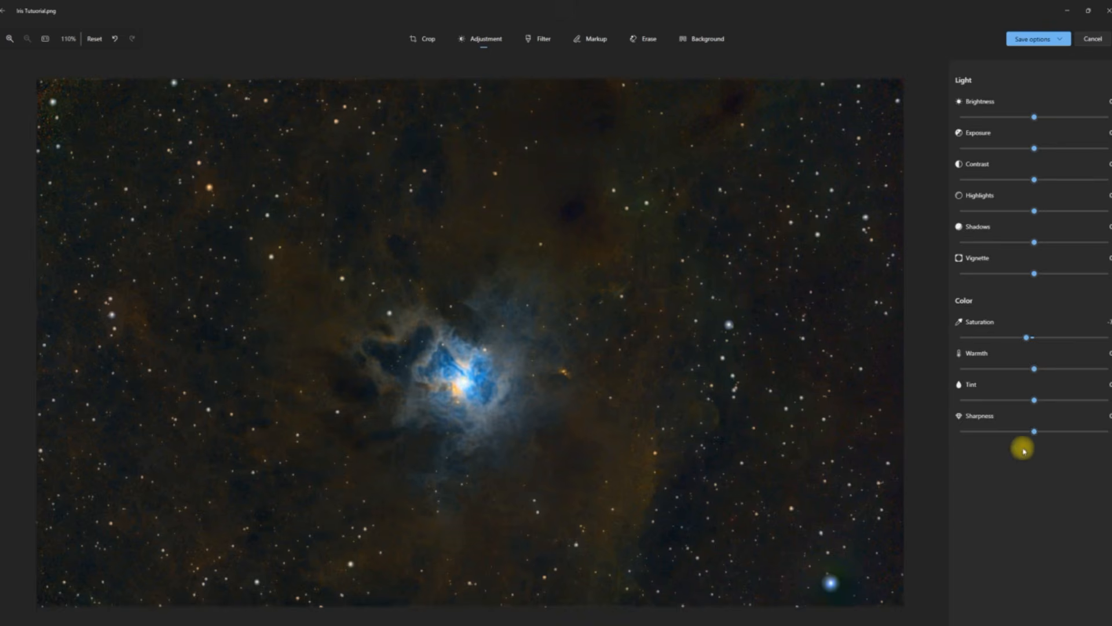
Step: Try a slight increase in Sharpness on the nebula image and return the value to 0
mouse_move(1036, 434)
mouse_down()
mouse_move(1110, 441)
mouse_move(1037, 449)
mouse_up()
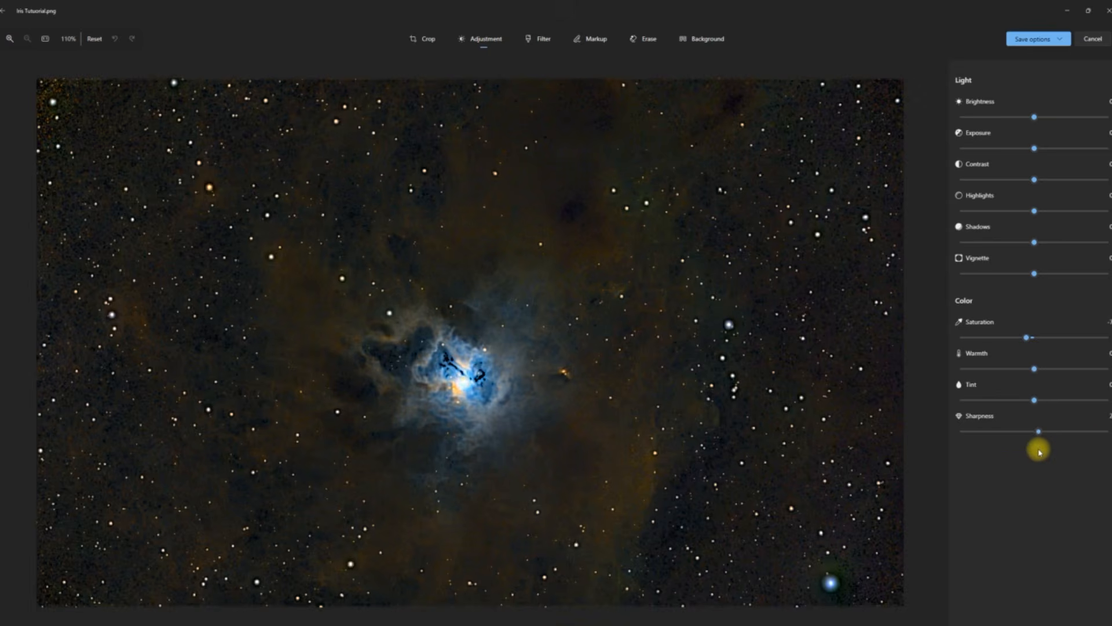
mouse_move(1041, 452)
mouse_down()
mouse_move(1006, 451)
mouse_move(1034, 457)
mouse_up()
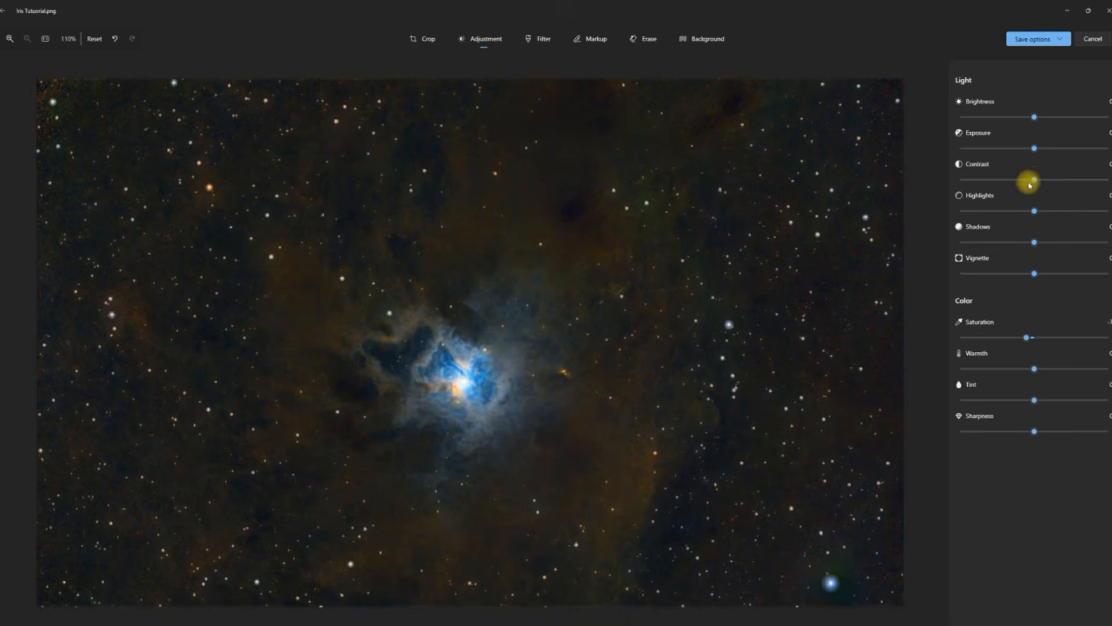
Step: Set the image's Contrast to 15 and lower its Highlights to about -53
drag(1034, 180, 1050, 198)
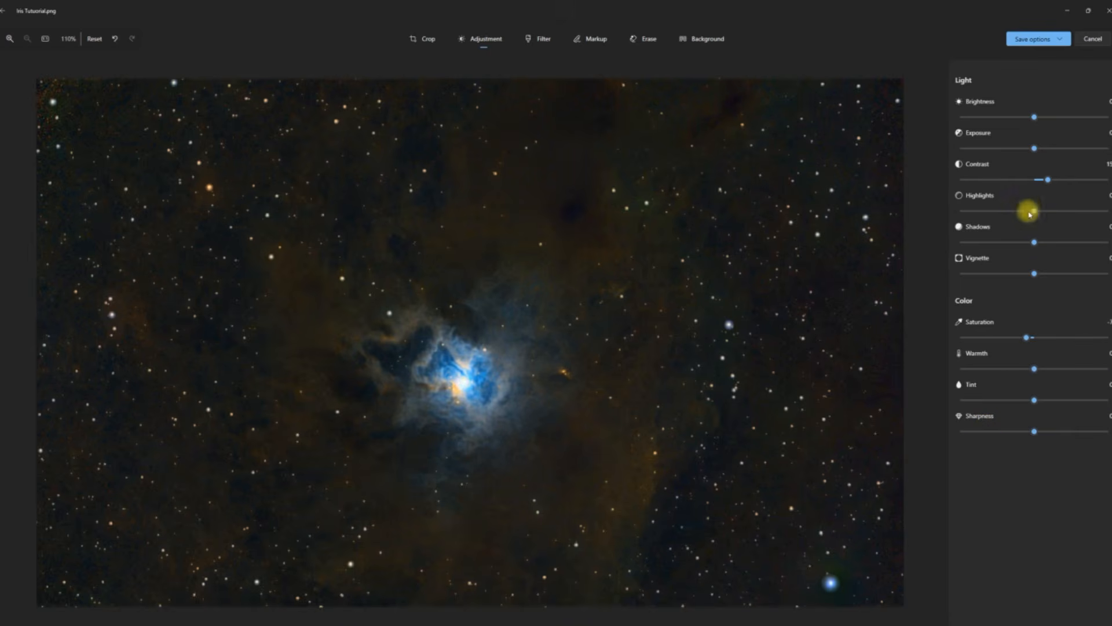
drag(1033, 209, 991, 226)
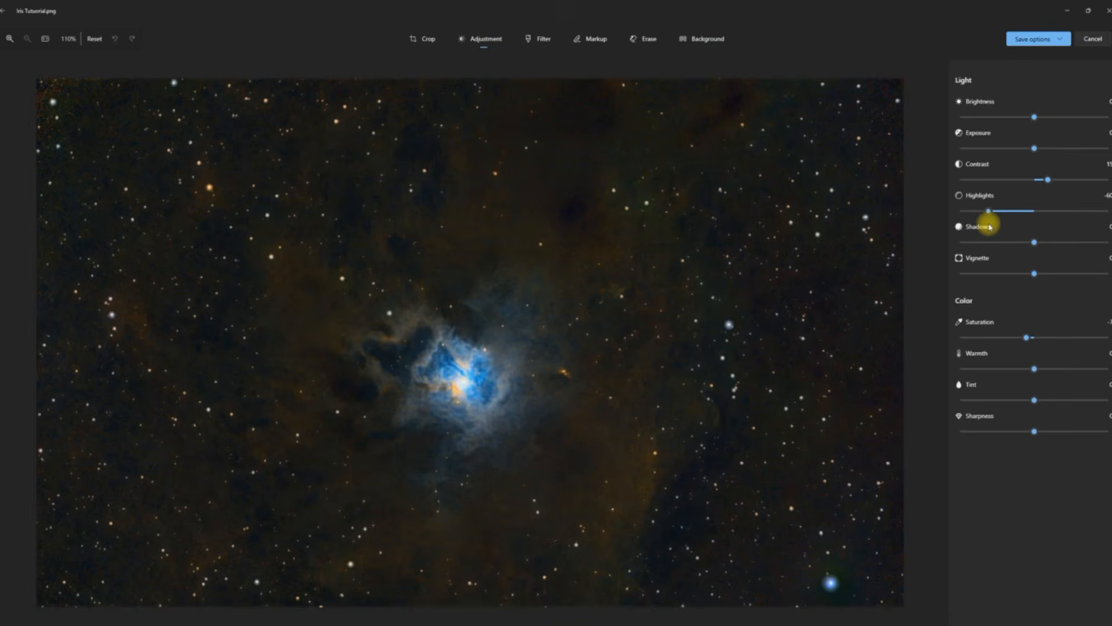
drag(990, 227, 994, 227)
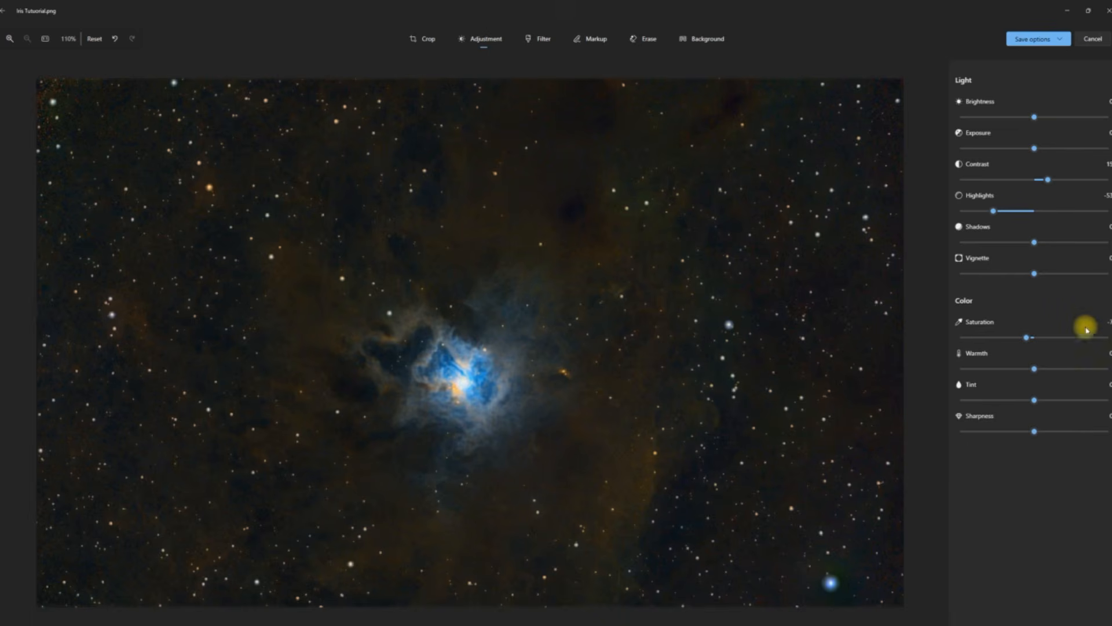
Step: Set the Vignette to 100 to darken the image edges and lower Shadows to about -29
drag(1035, 274, 1110, 282)
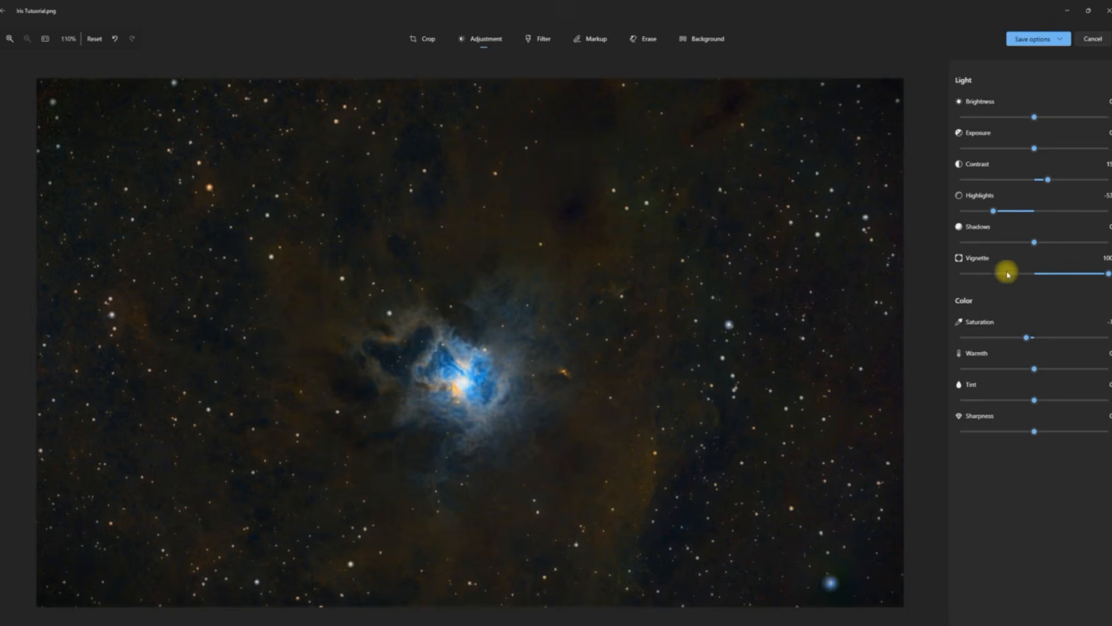
drag(1035, 251, 1013, 340)
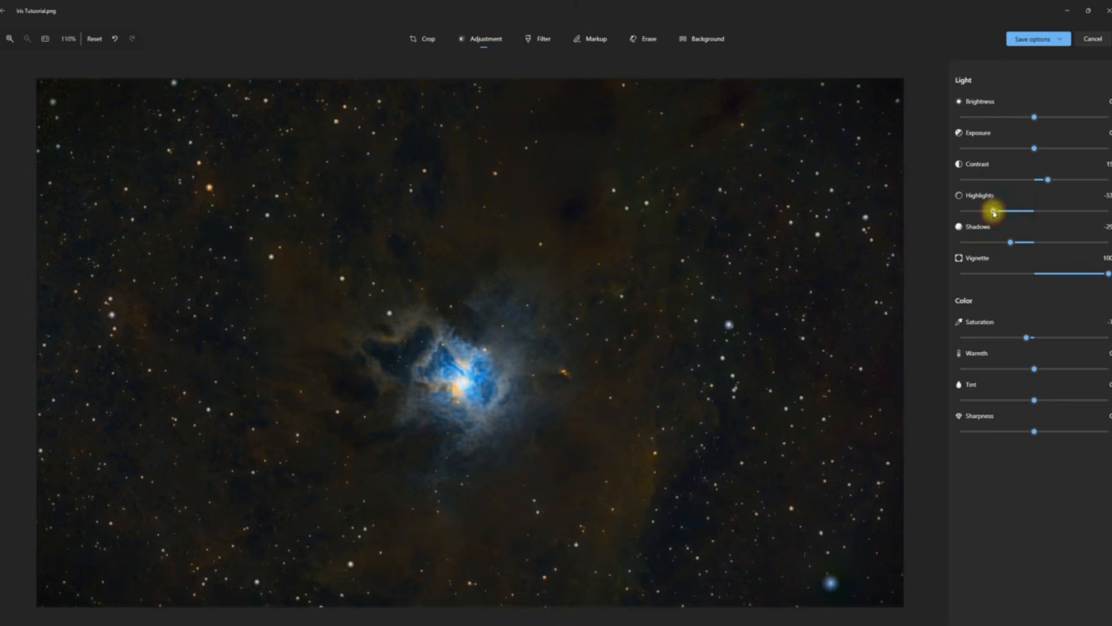
Step: Fine-tune the tonal balance around the nebula with Shadows at about -53 and Highlights at about -90
drag(993, 211, 1002, 240)
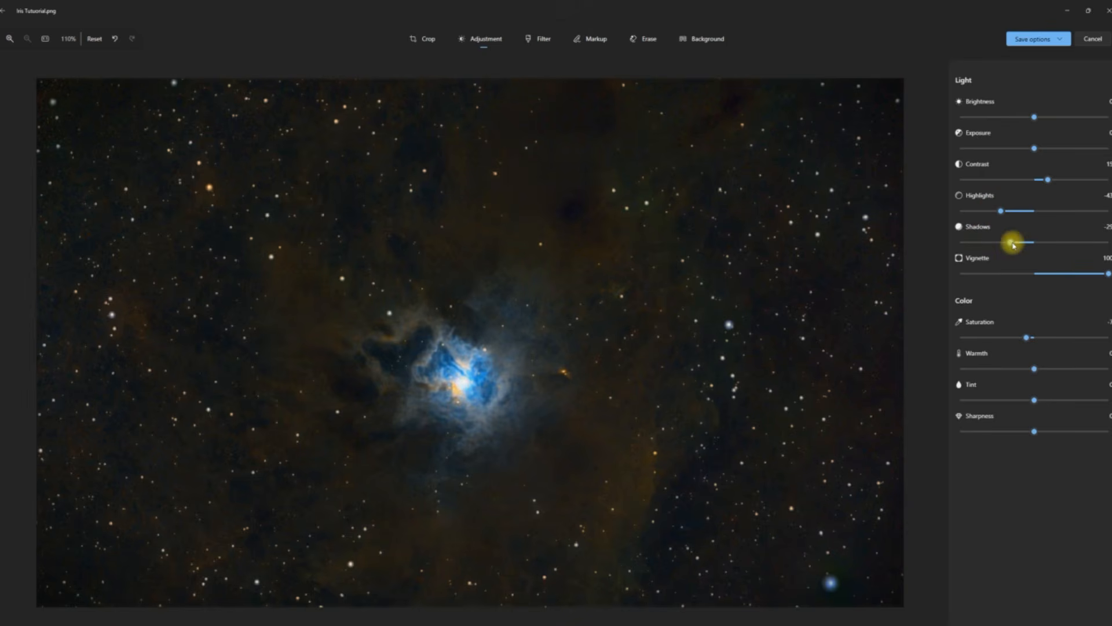
drag(1013, 243, 990, 265)
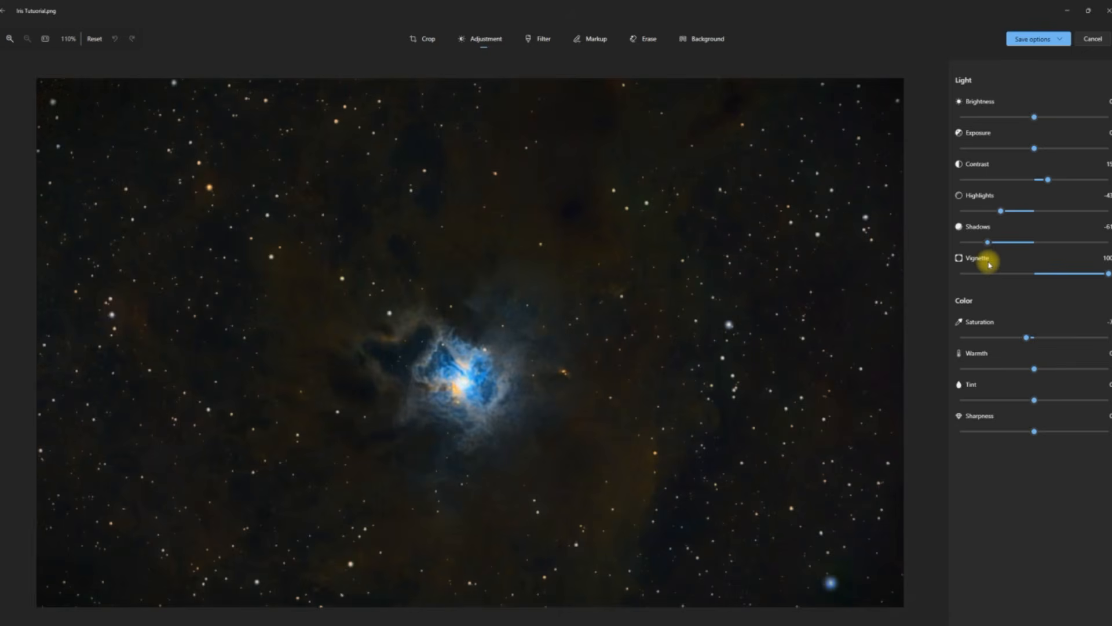
drag(989, 265, 1008, 285)
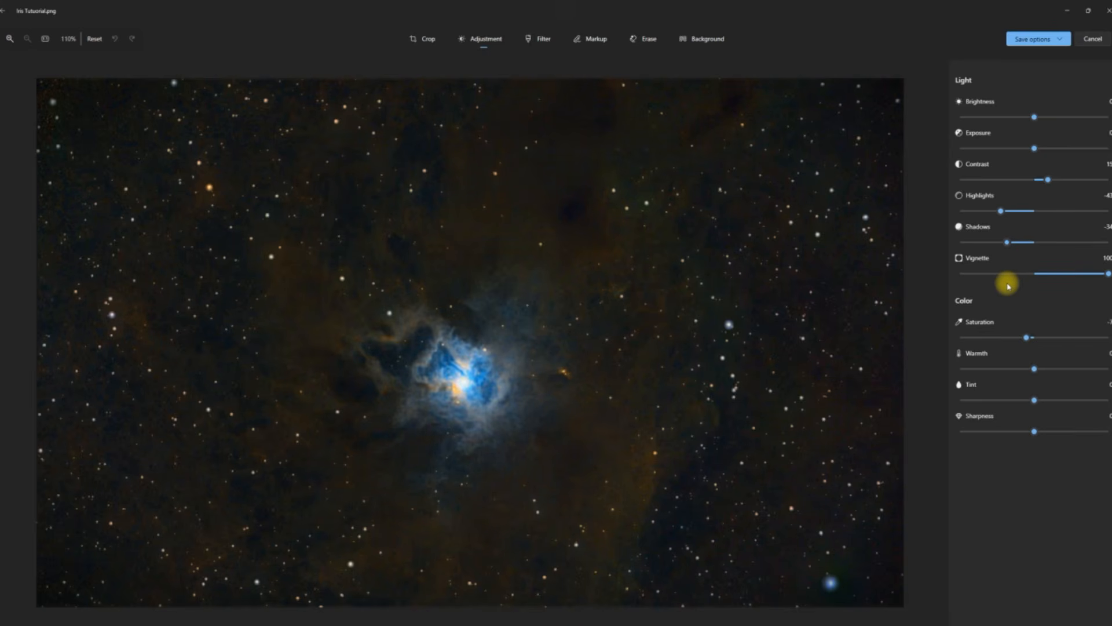
drag(1009, 285, 996, 290)
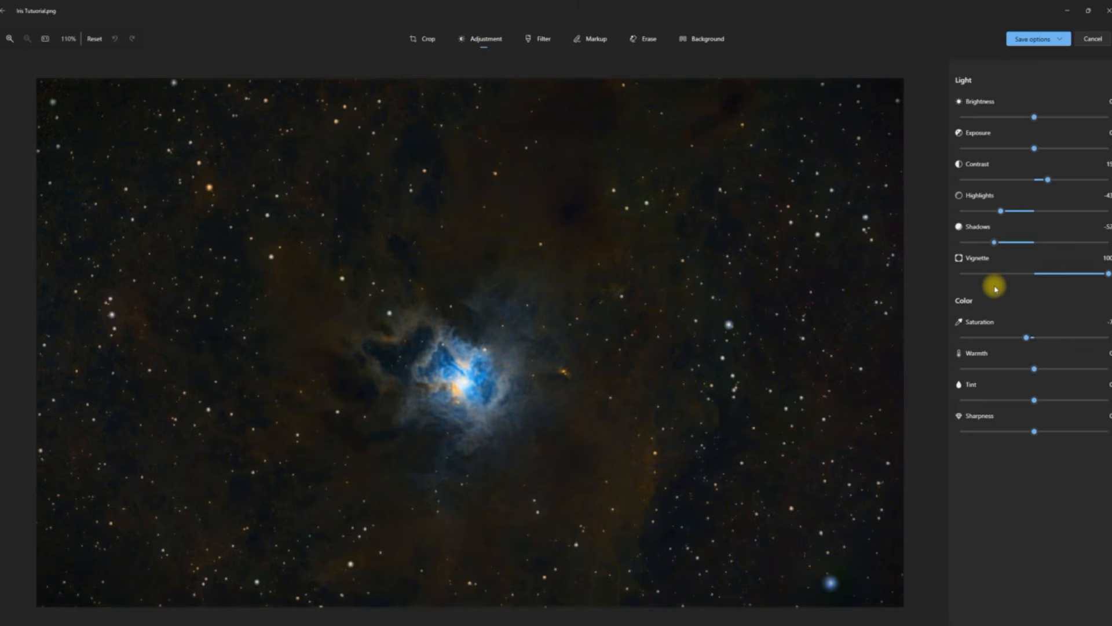
drag(1001, 220, 968, 235)
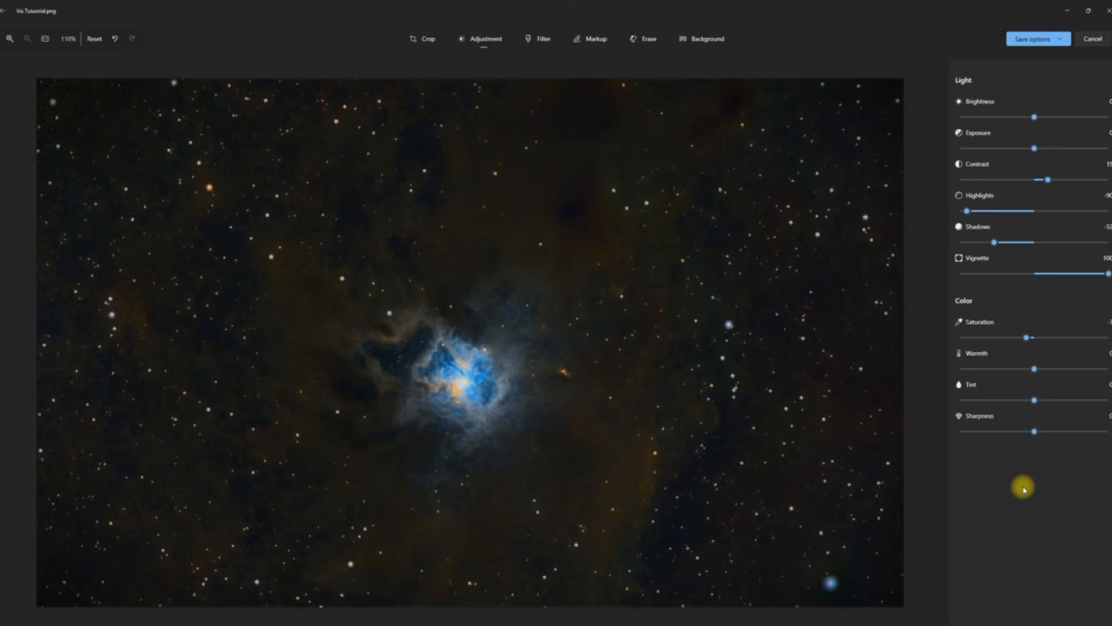